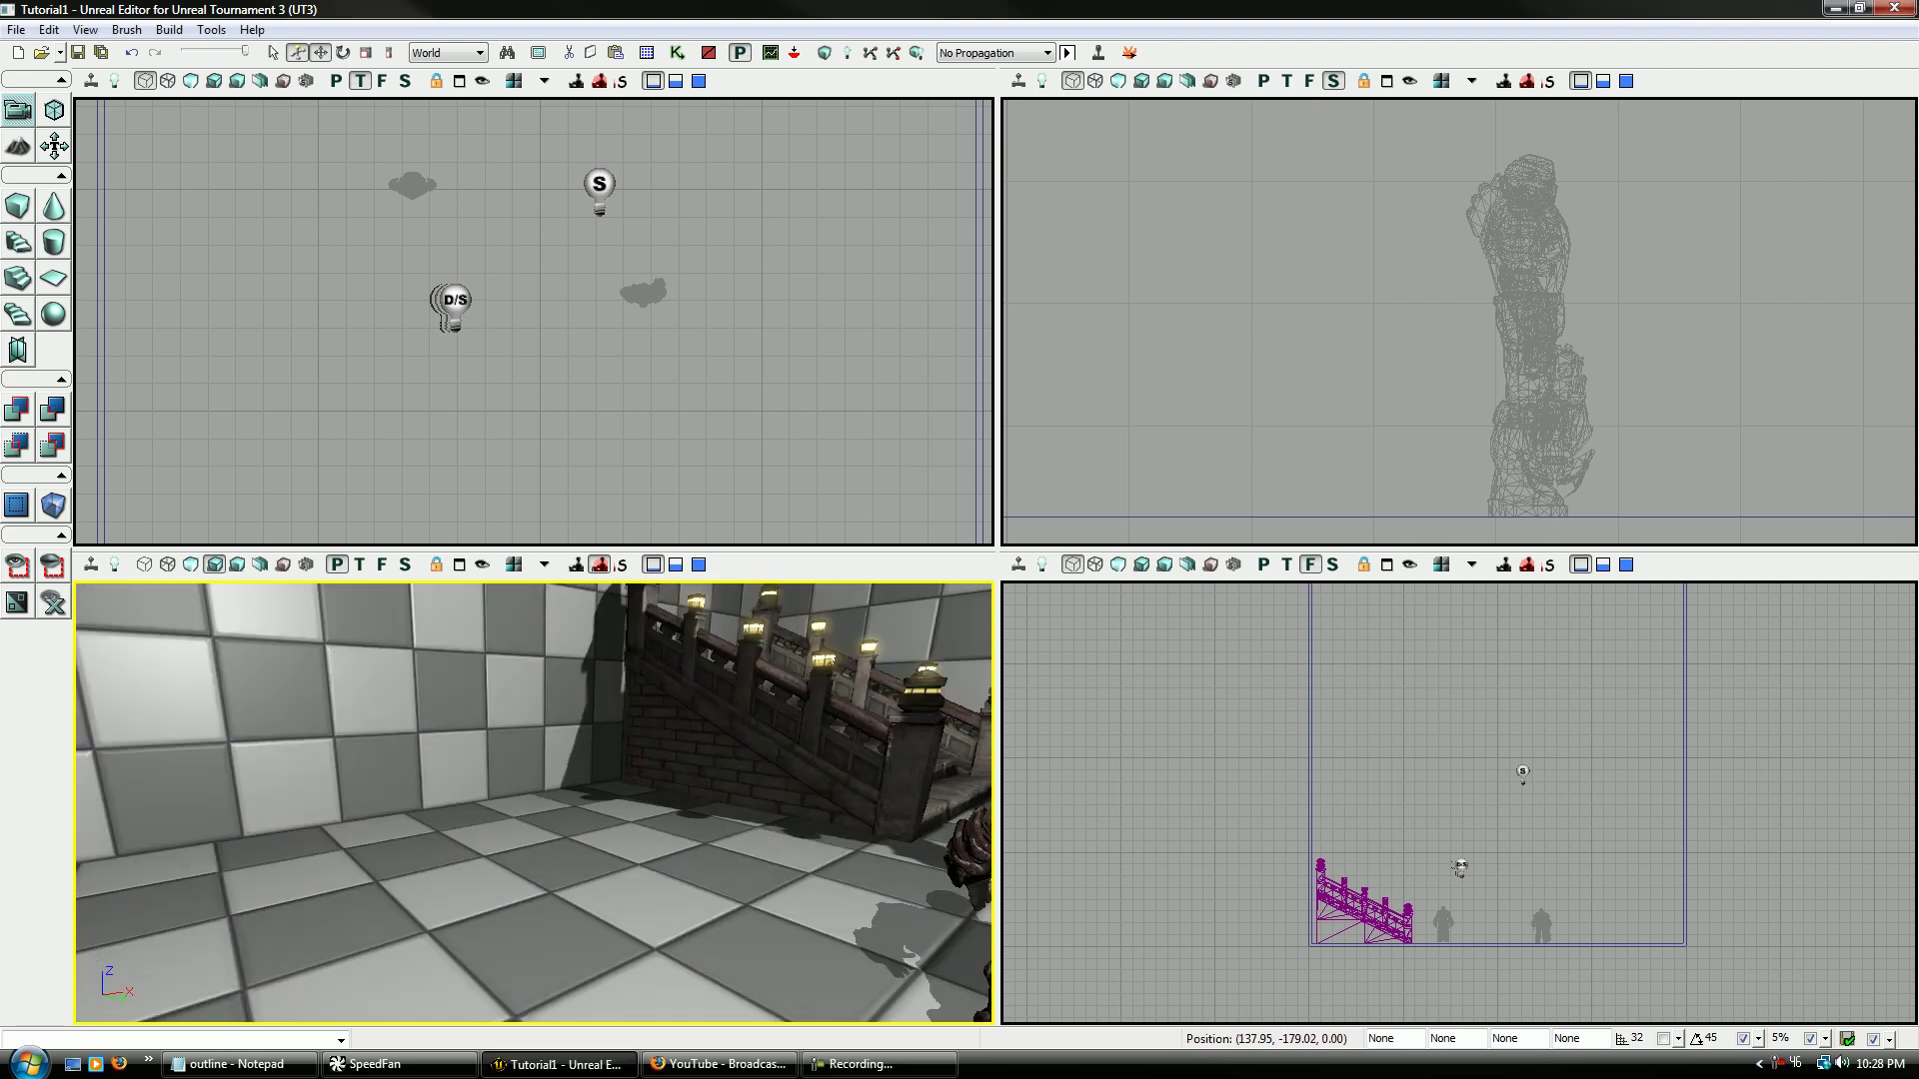
- Open the Generic Browser and filter its resource types to show only Particle System assets
click(646, 52)
click(15, 94)
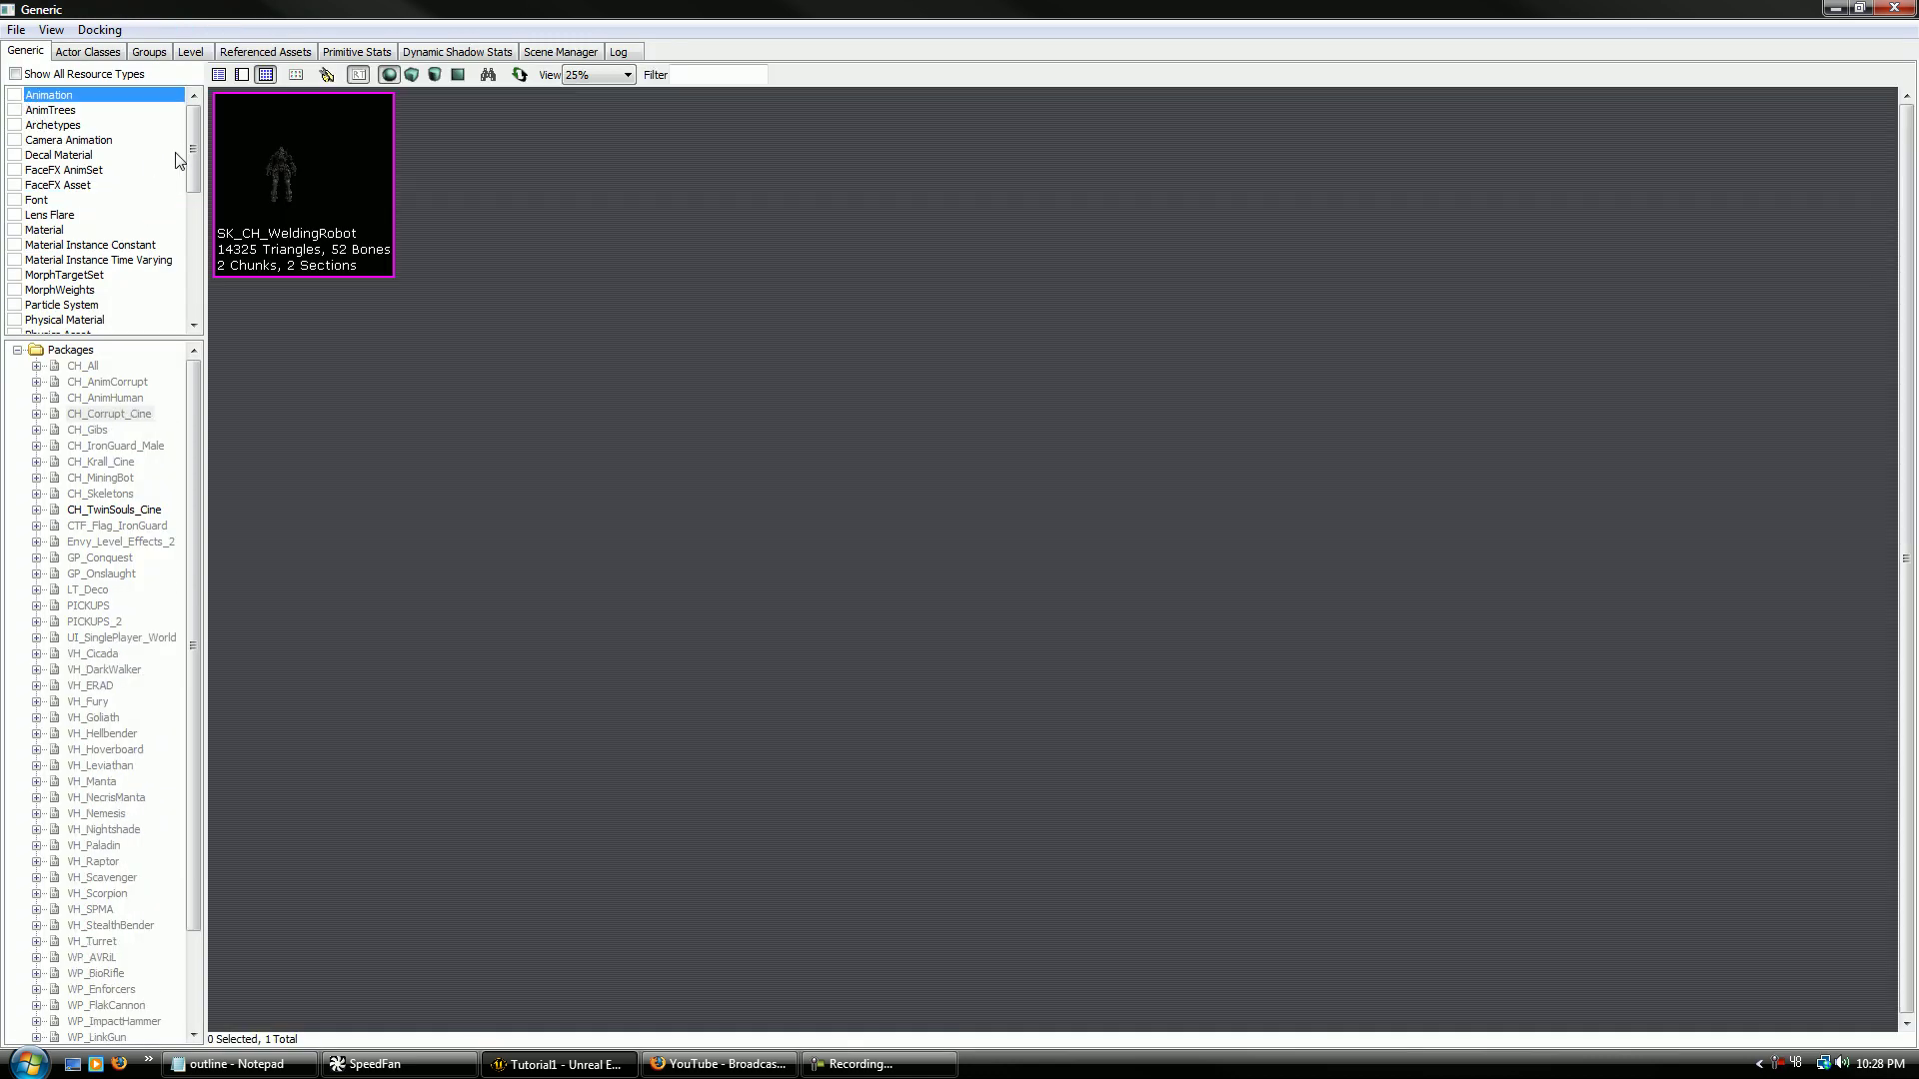
drag(191, 143, 197, 204)
click(14, 214)
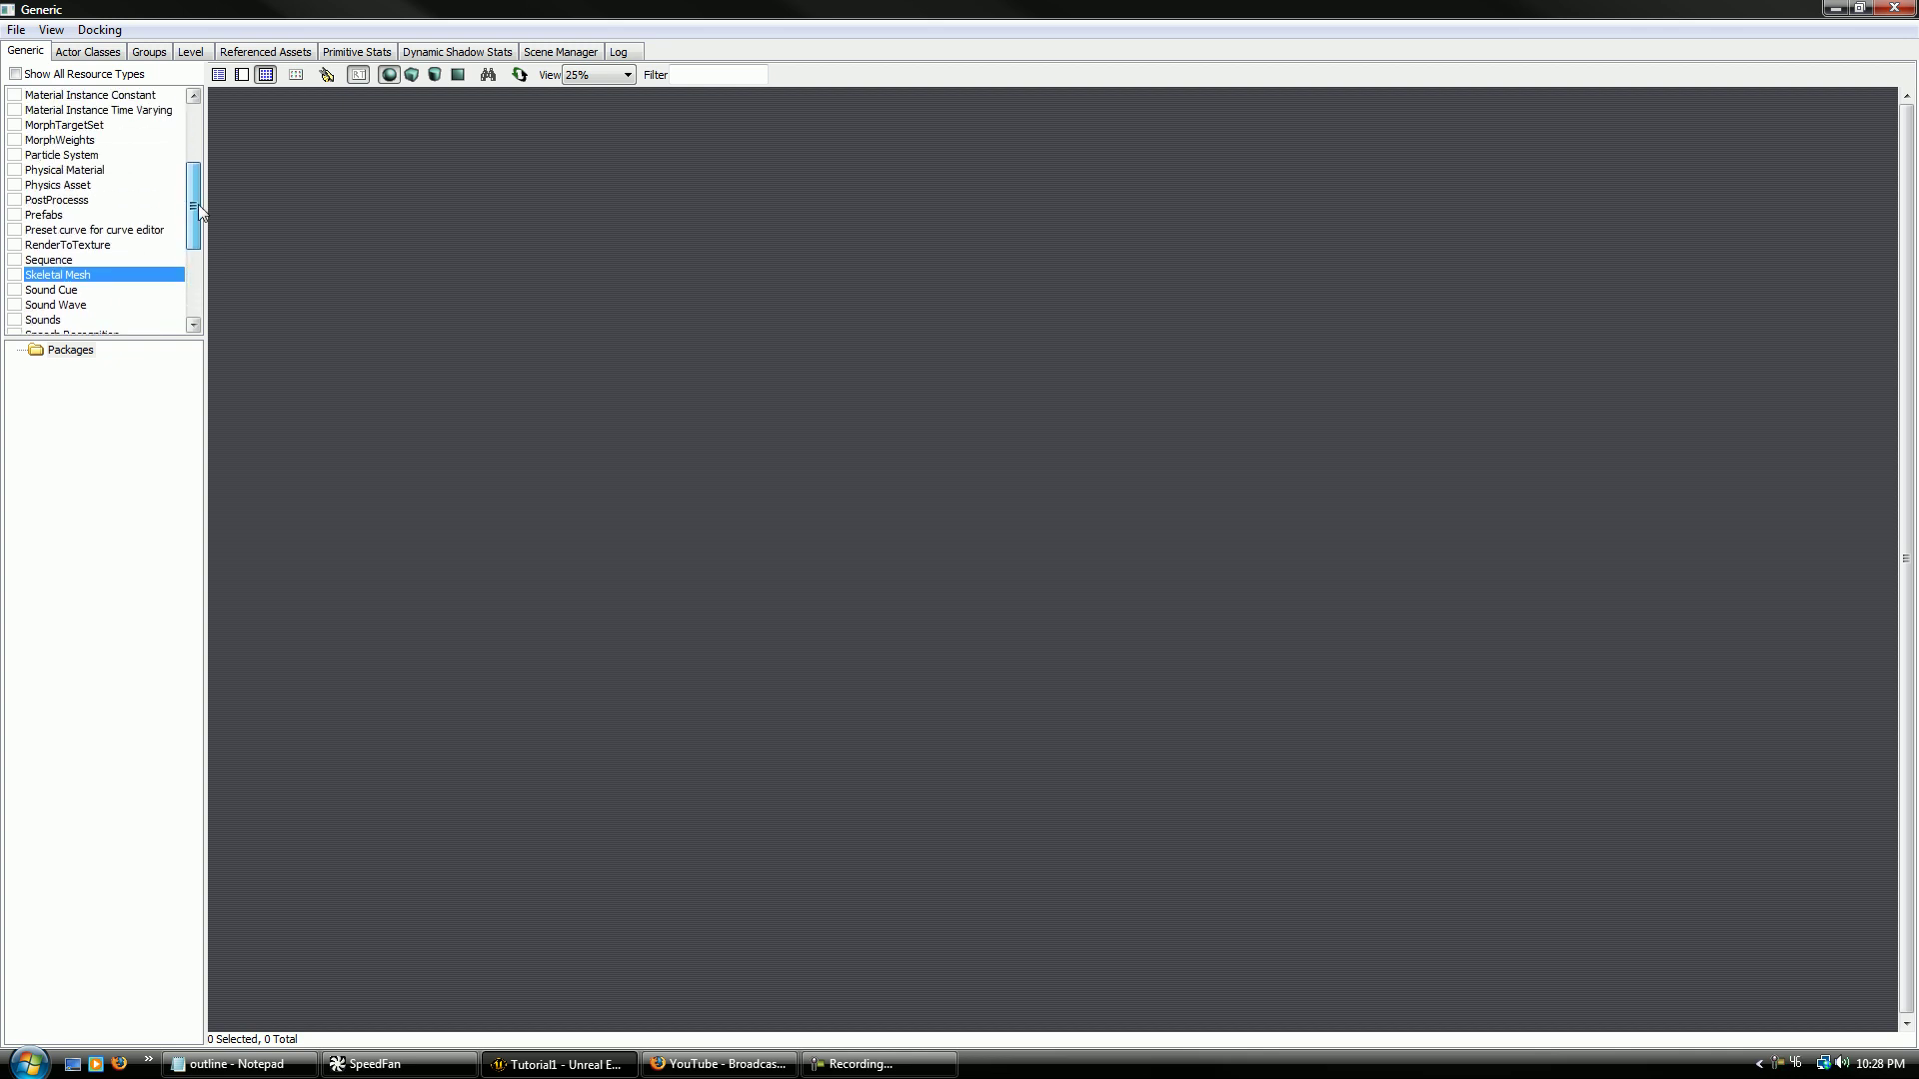
click(15, 155)
- Browse the Envy_Effects2 and CTF_Flag_IronGuard packages, and preview the FX_HeroAura_3rd particle system from UN_HeroEffects
click(131, 415)
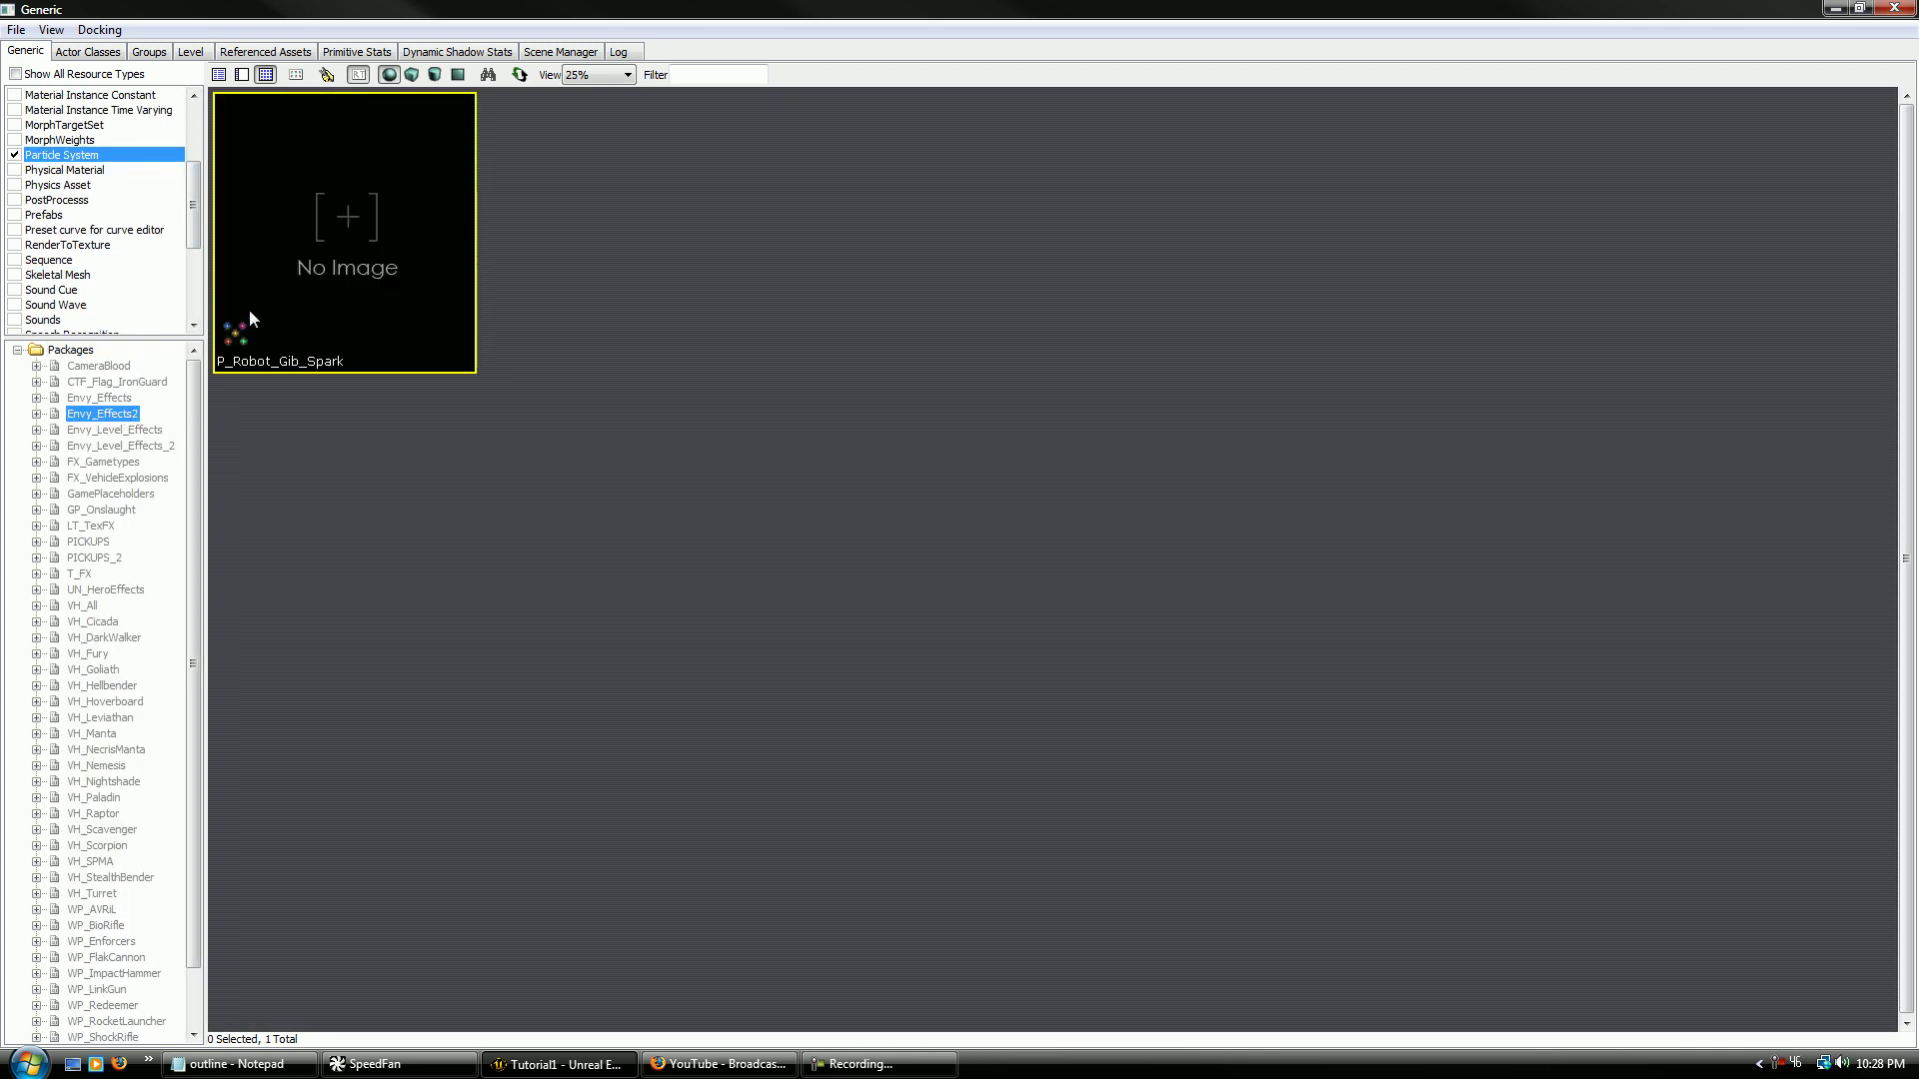
click(110, 383)
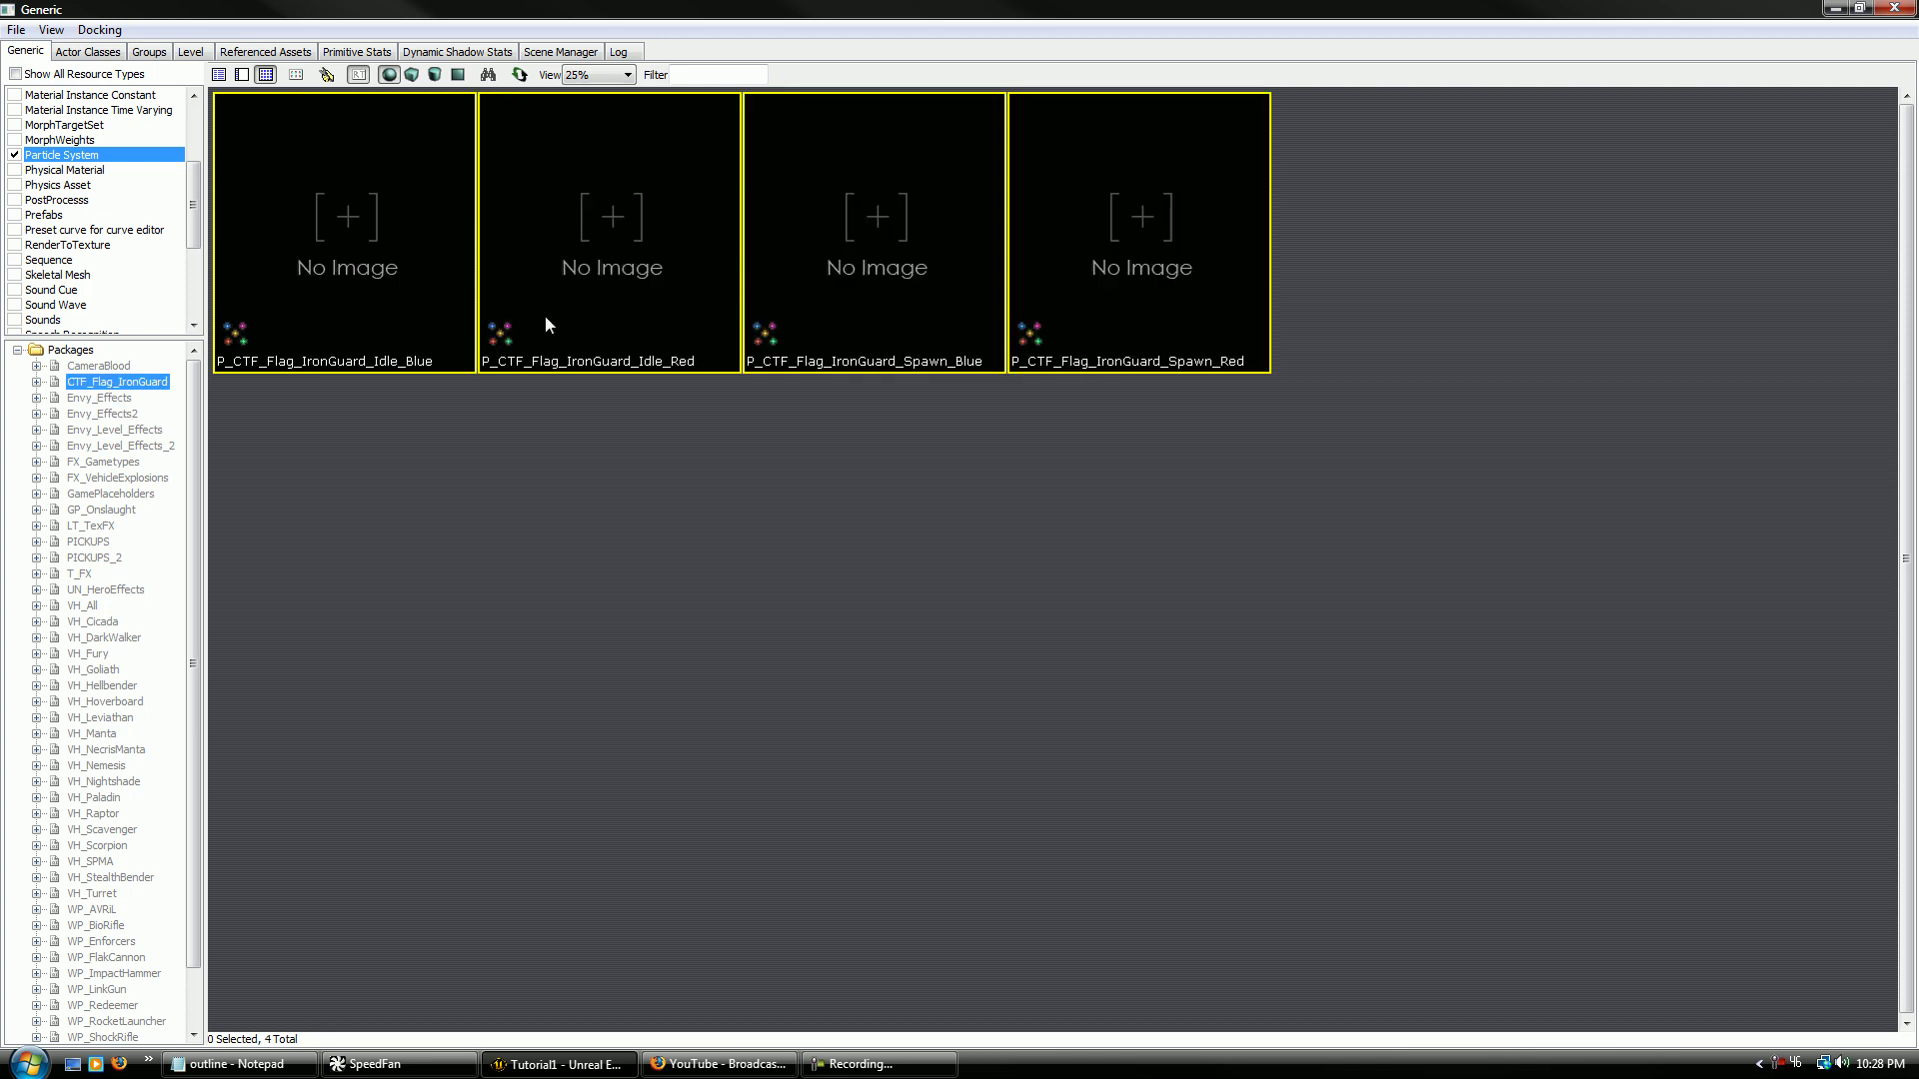
click(108, 590)
double_click(371, 573)
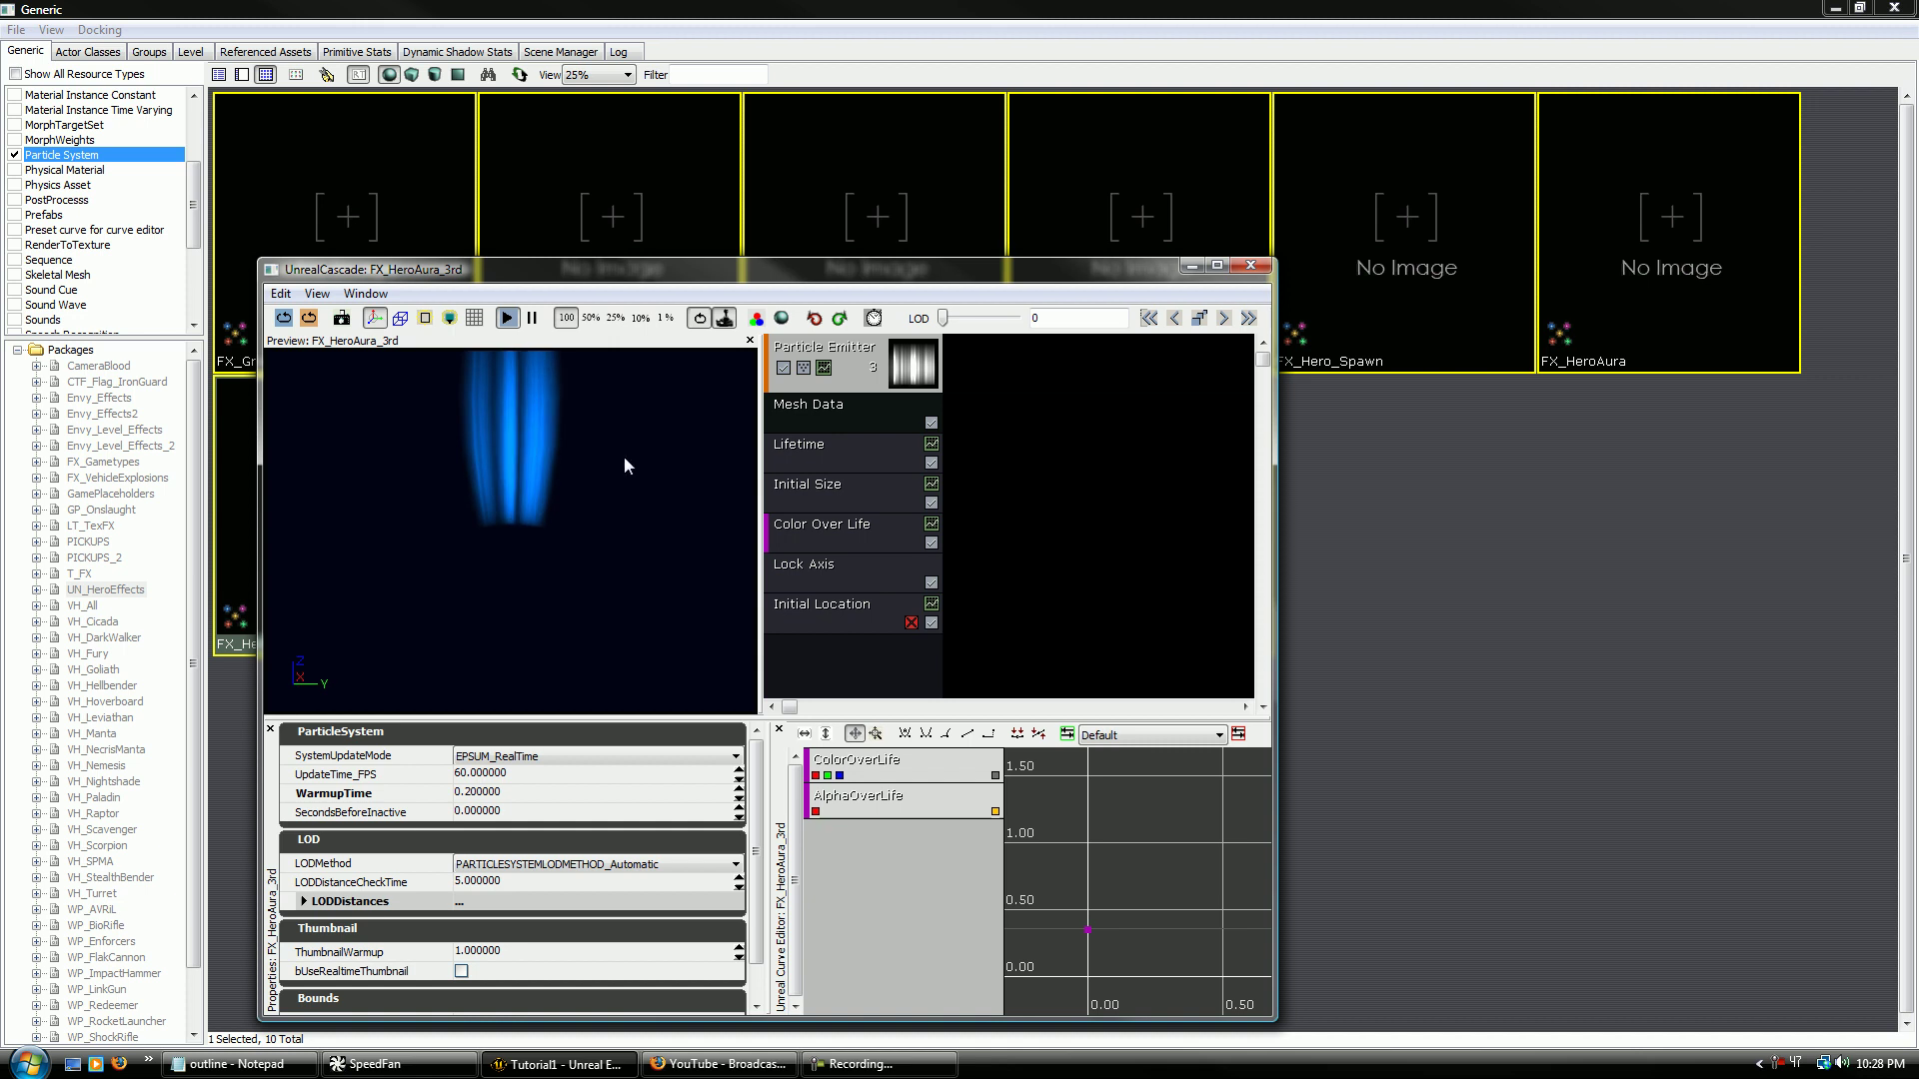
click(18, 578)
- Preview the AimBeam, FootImpact_Snow and PowerBall_Idle particle systems in the VH_DarkWalker package
click(104, 638)
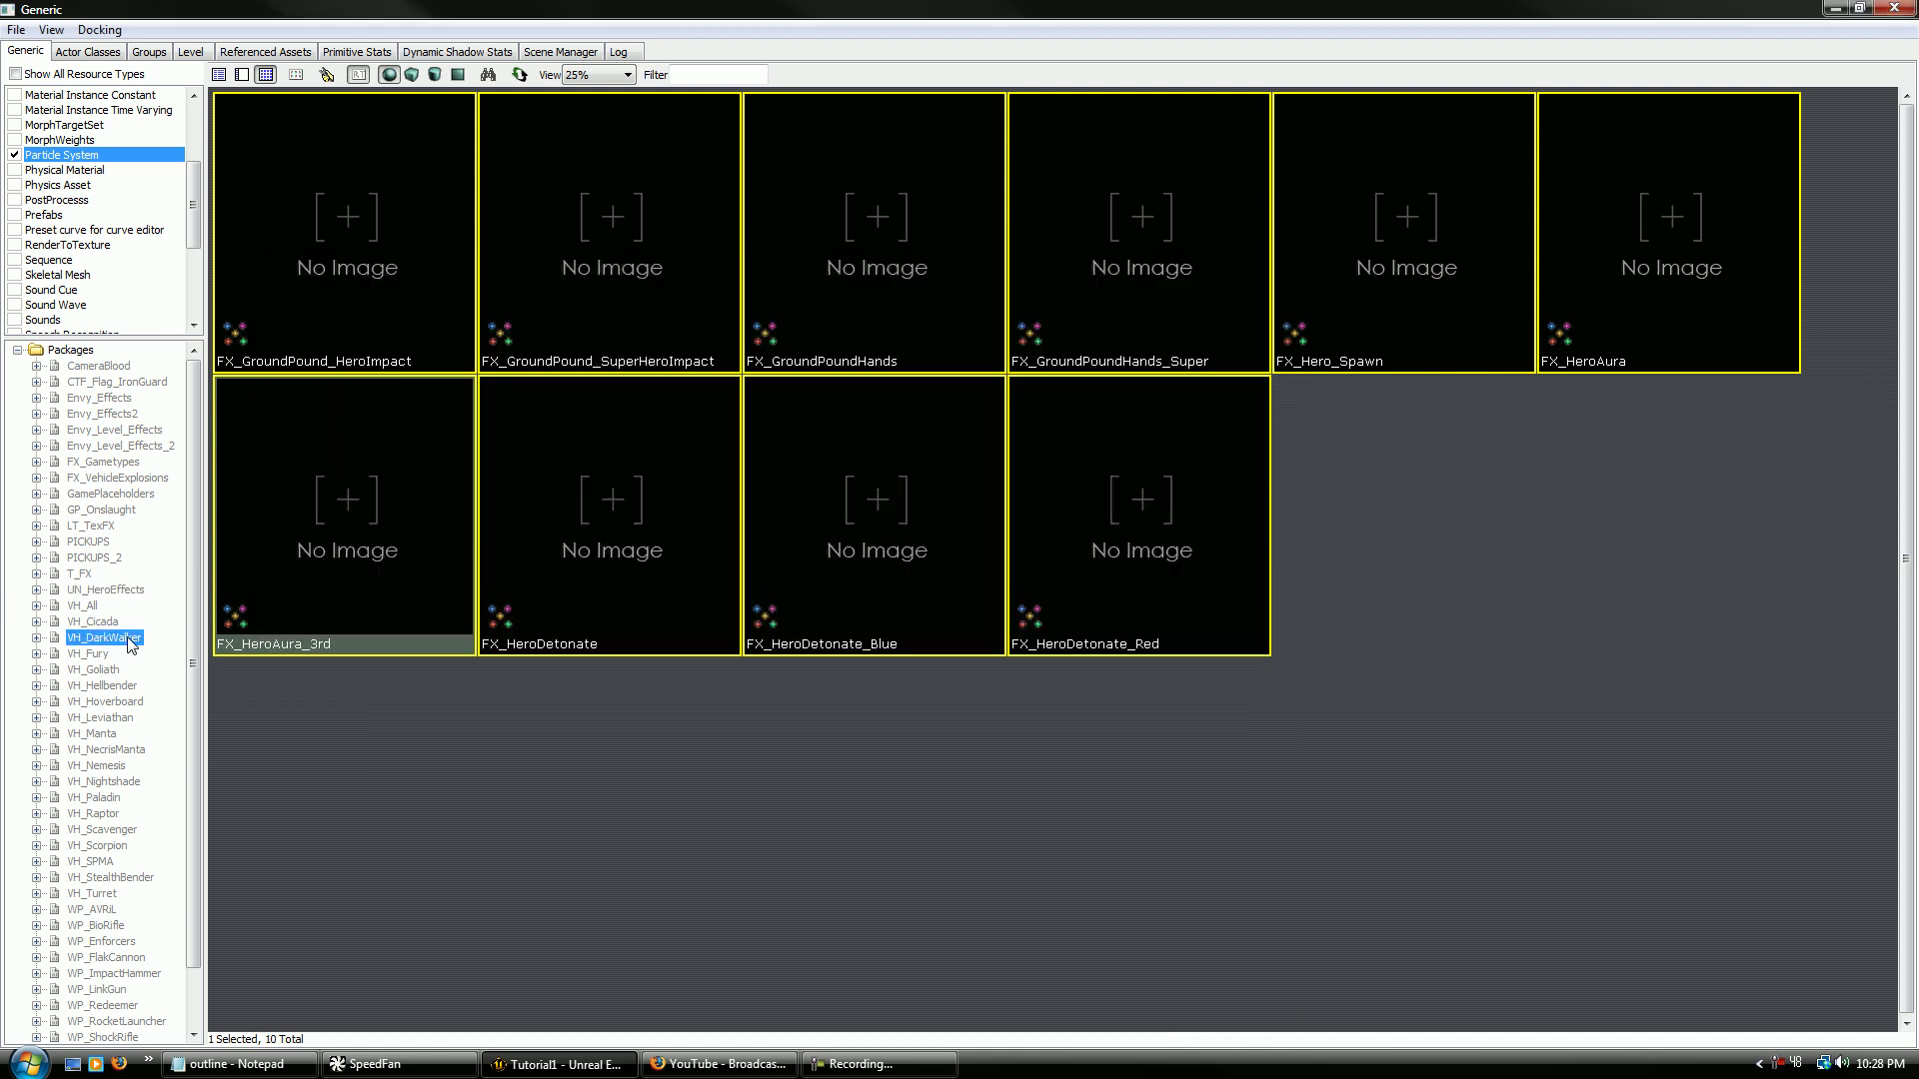
click(411, 318)
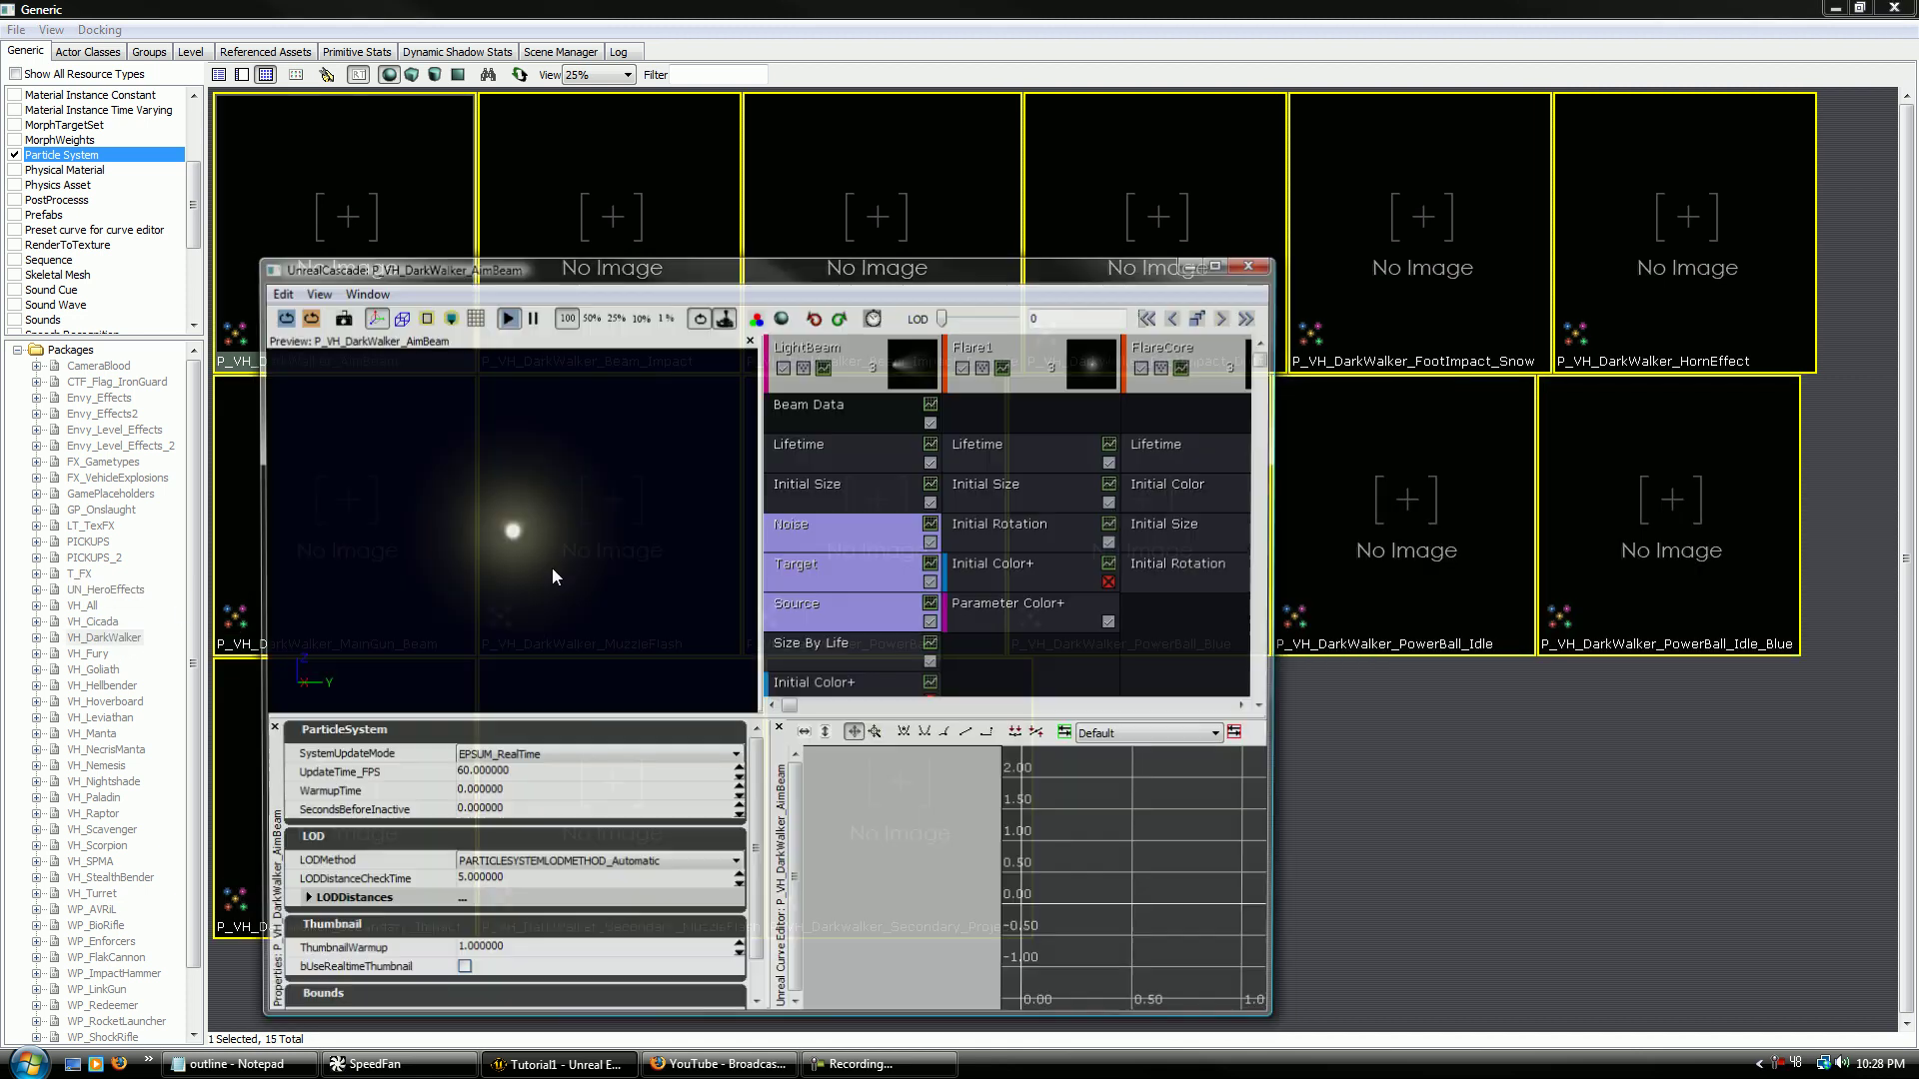
click(1251, 265)
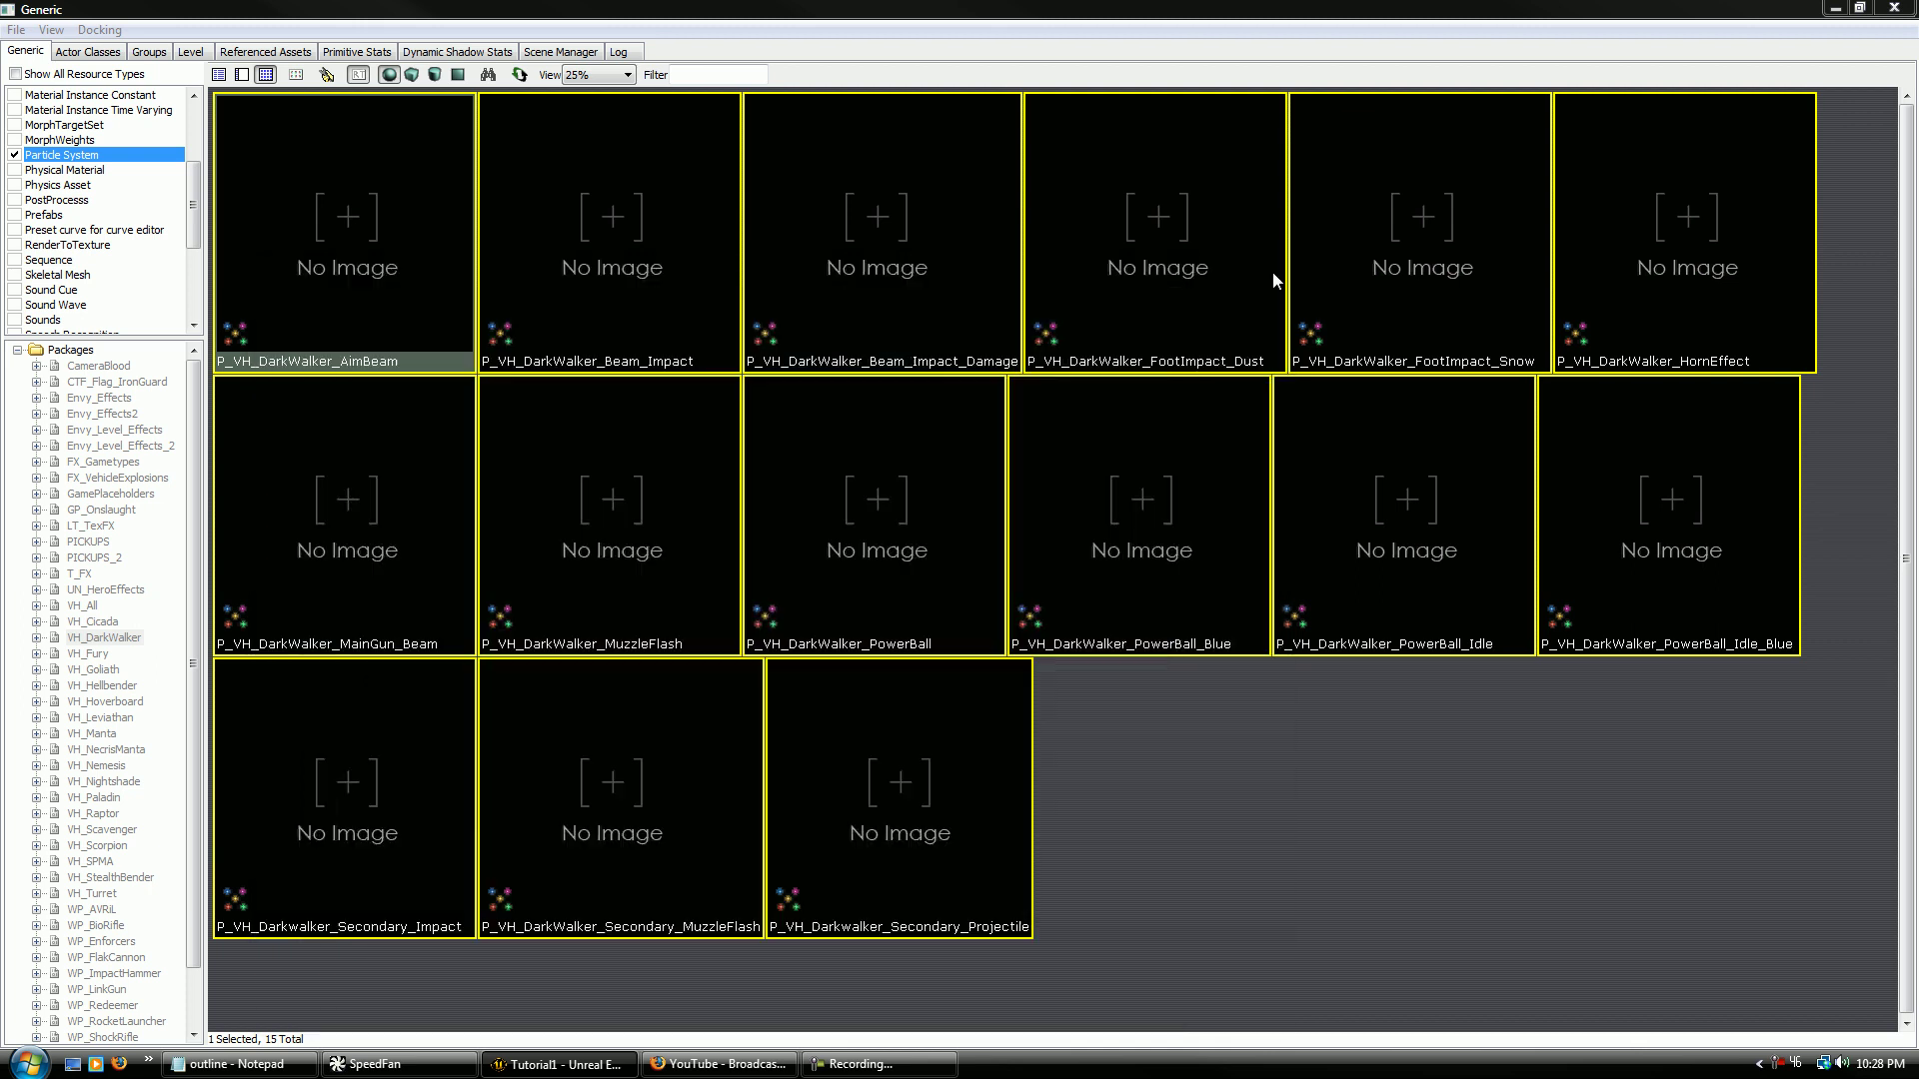
click(1455, 296)
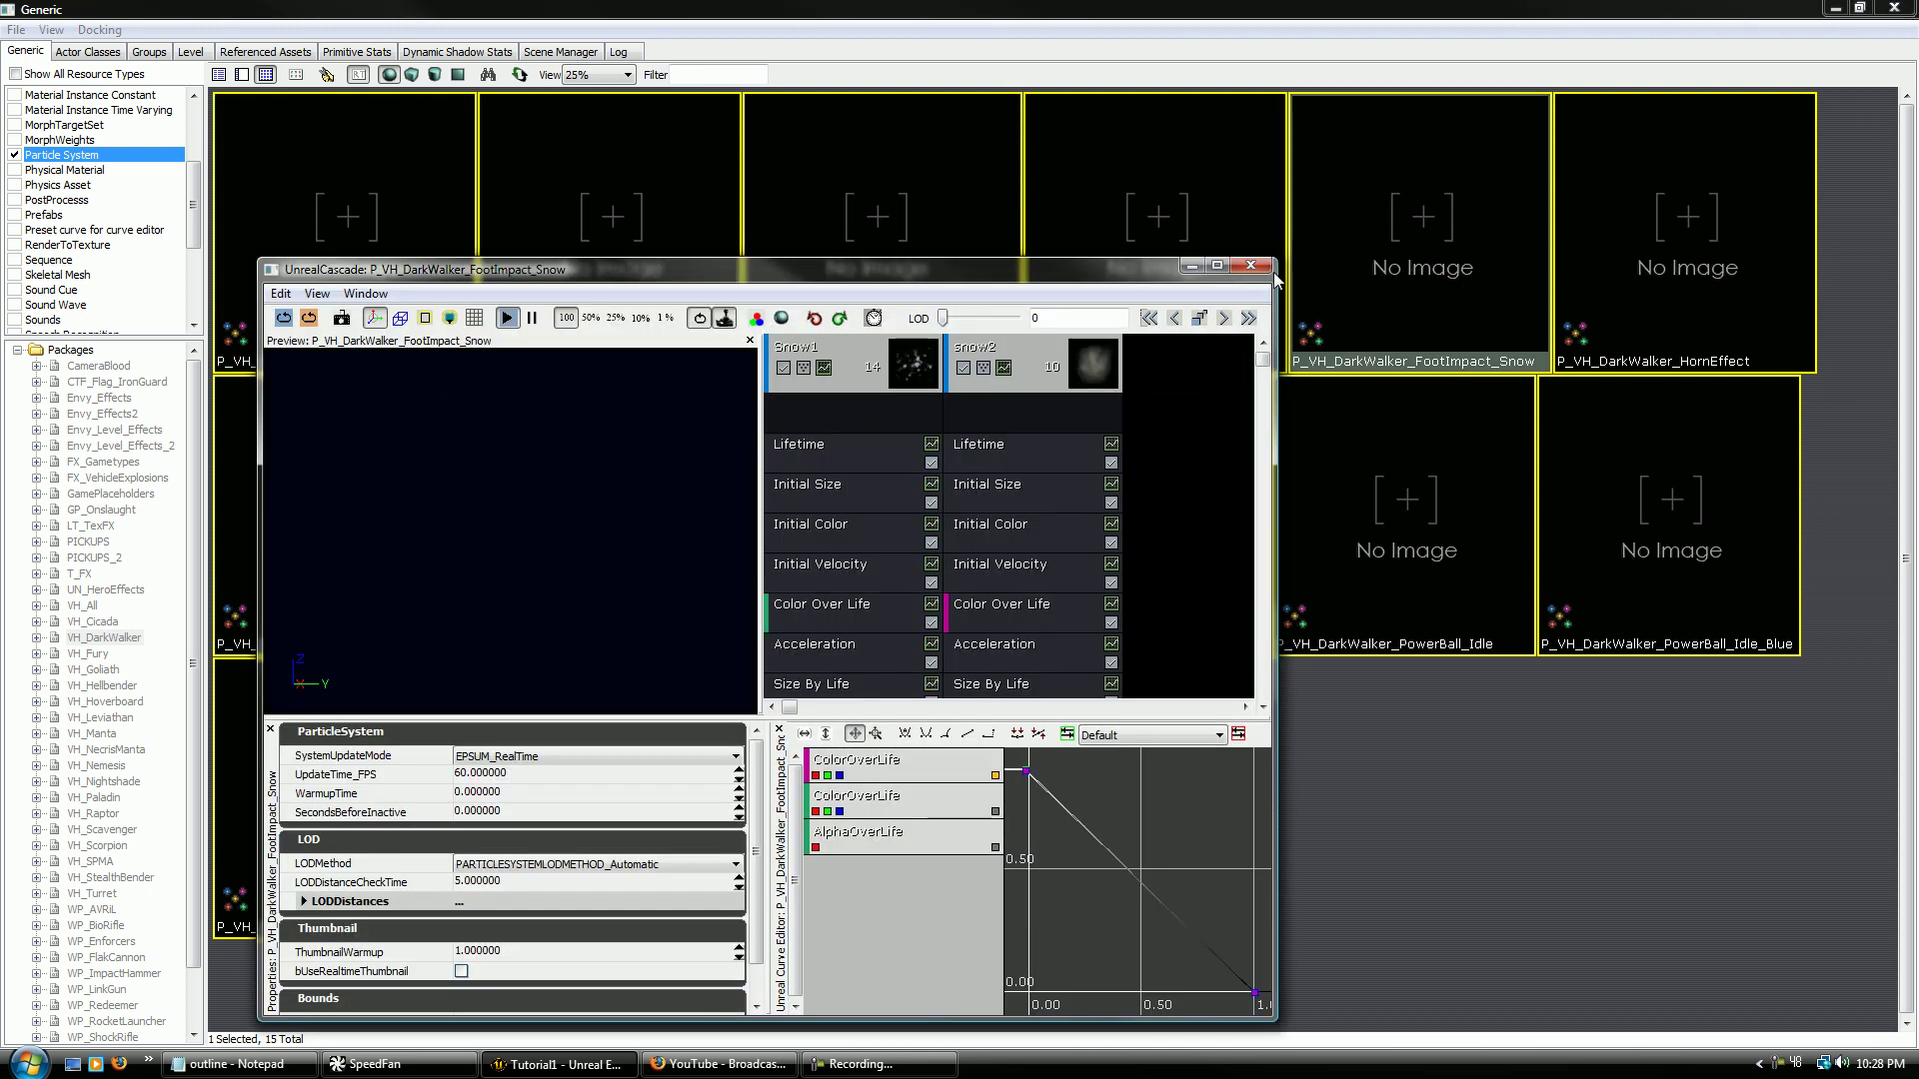
click(1238, 271)
click(1328, 568)
double_click(1328, 565)
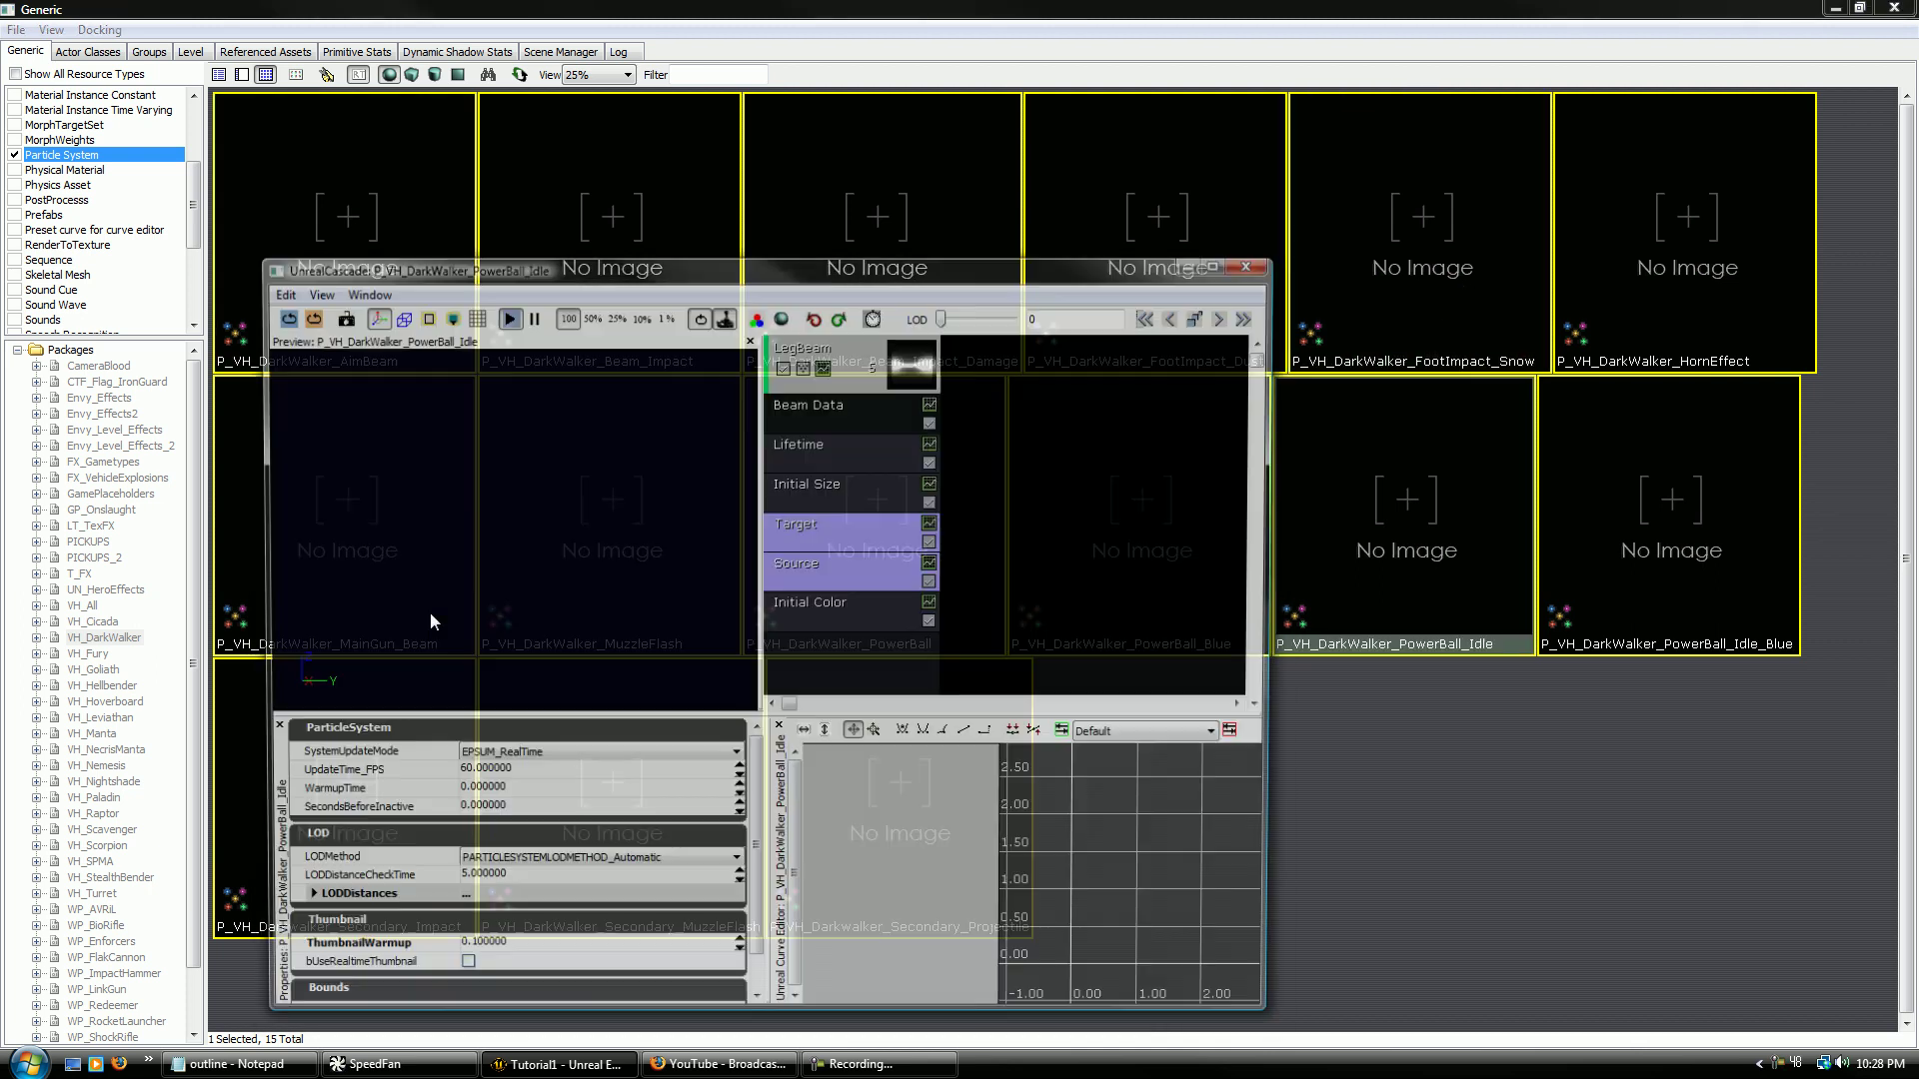
click(1264, 268)
- Preview the P_VH_Nightshade_Ground_Effect particle system in the VH_Nightshade package and leave the Generic Browser
click(134, 782)
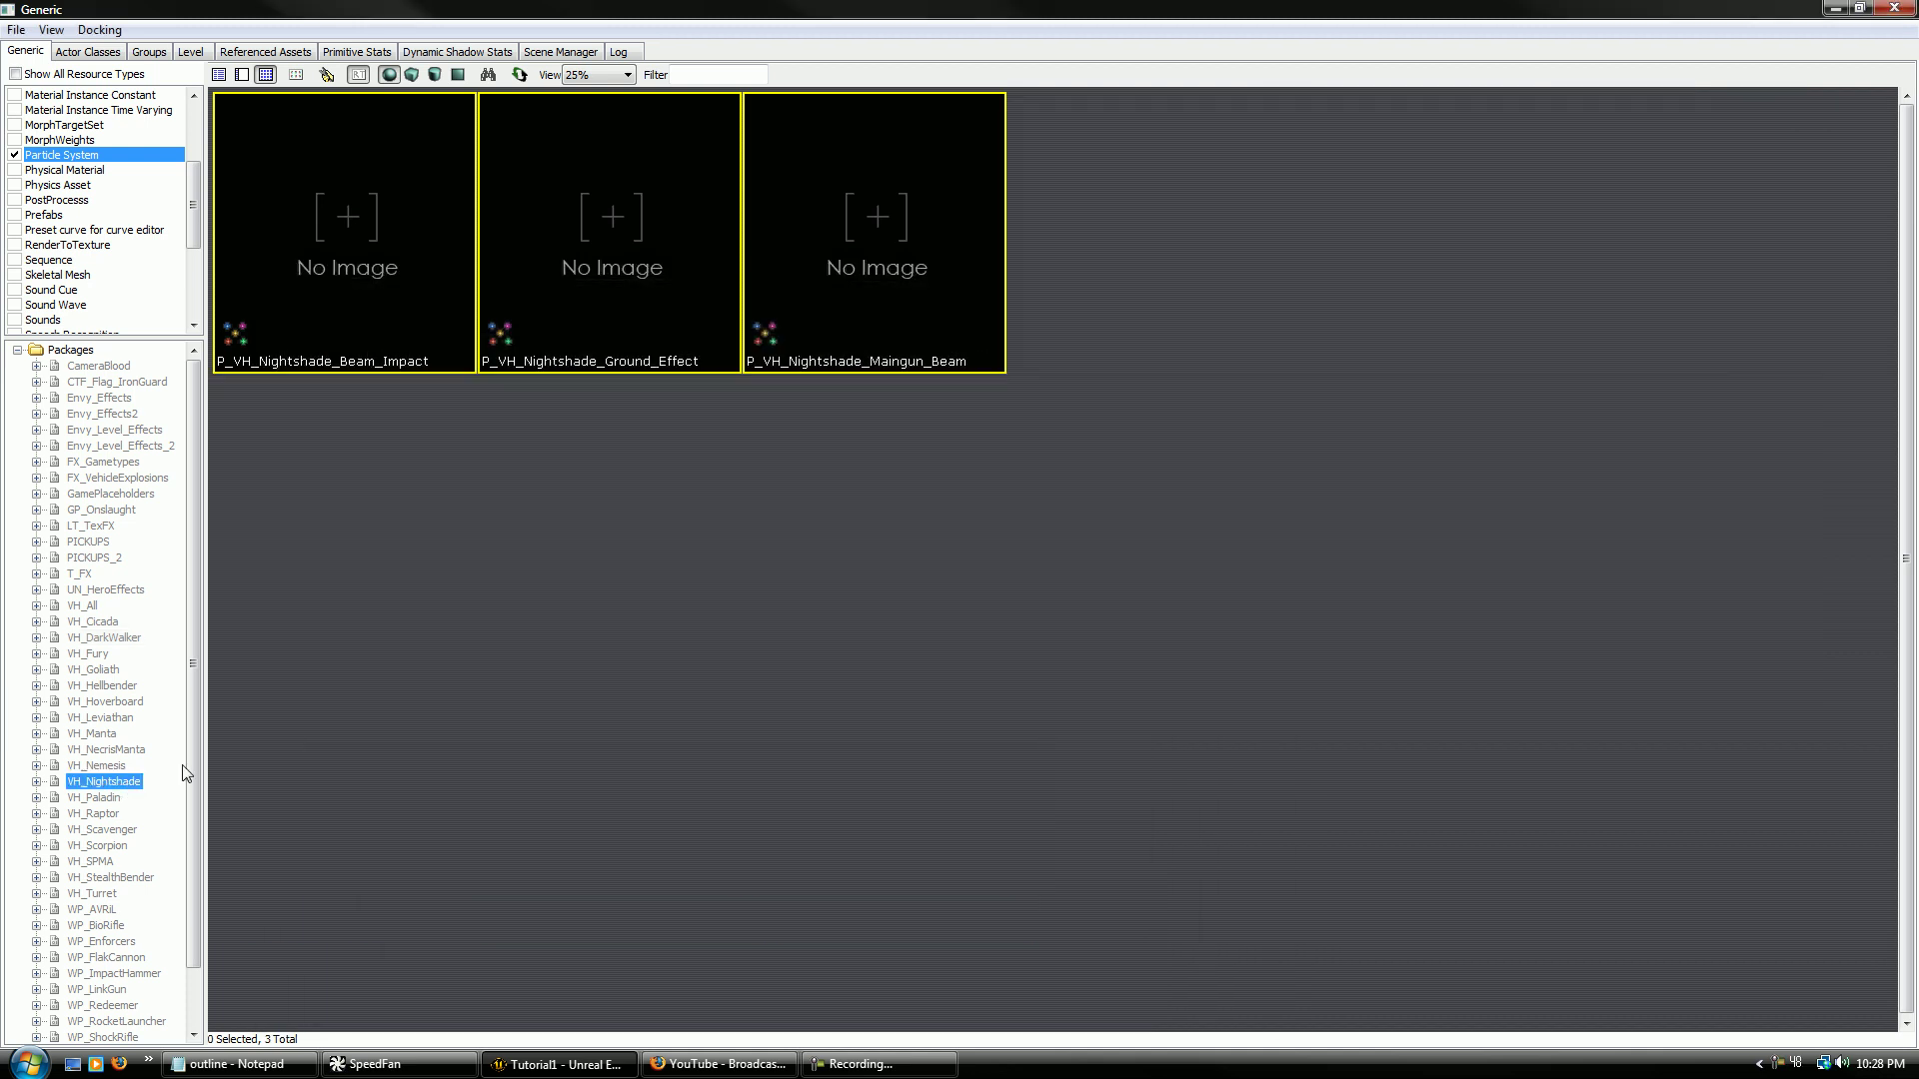
double_click(532, 347)
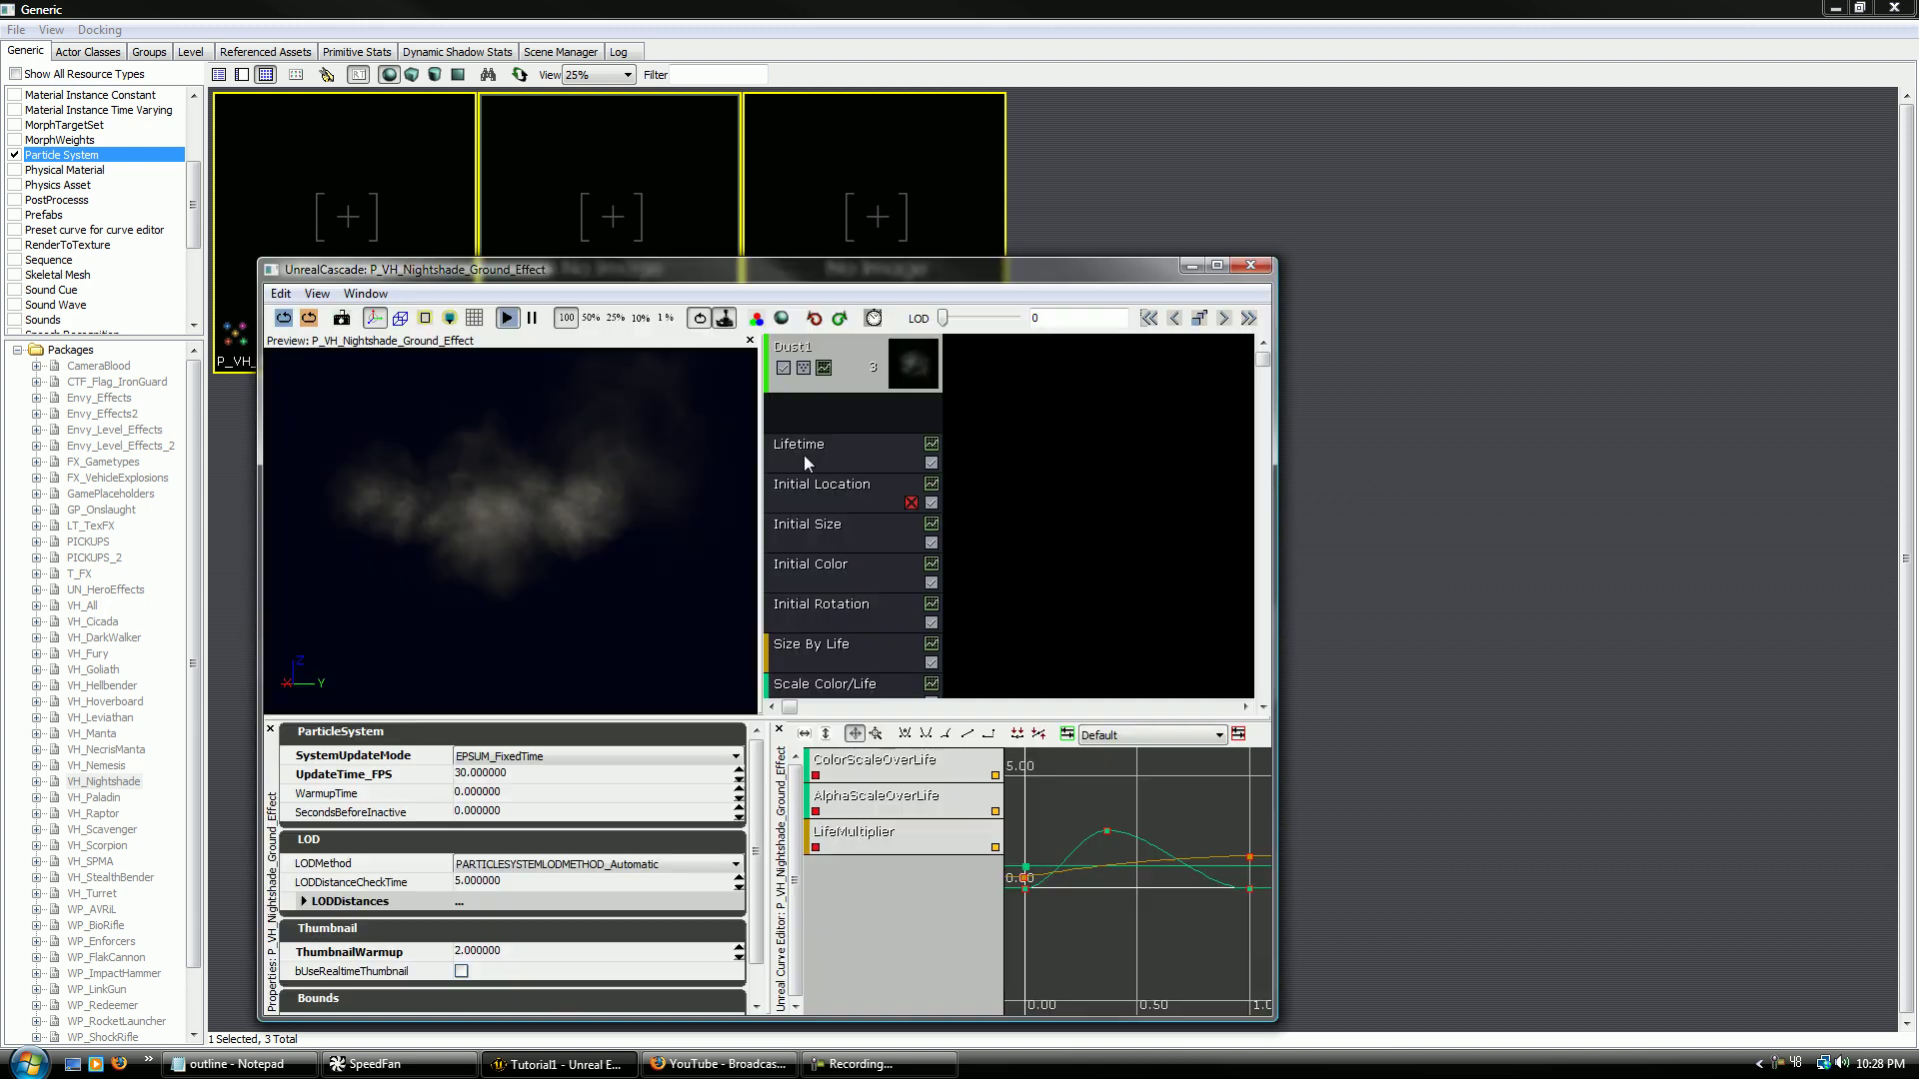
click(1257, 257)
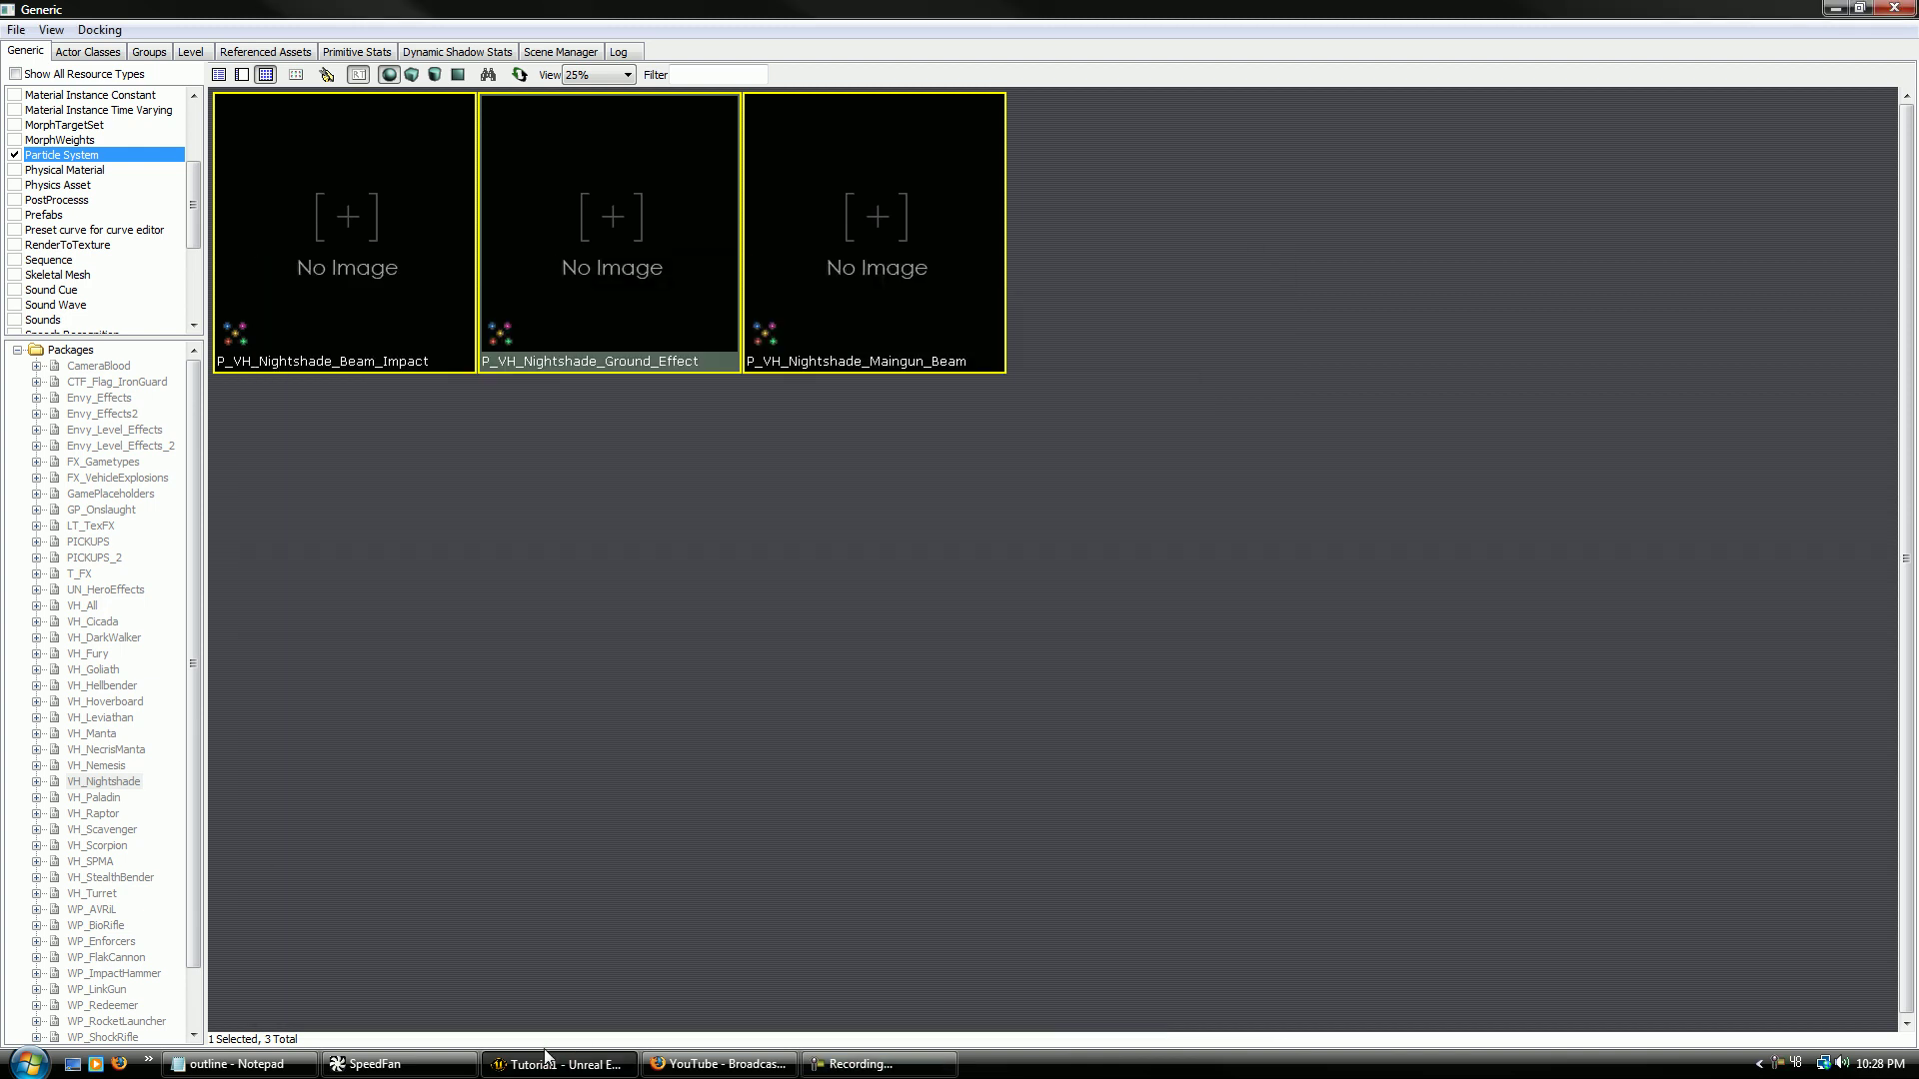
click(1894, 8)
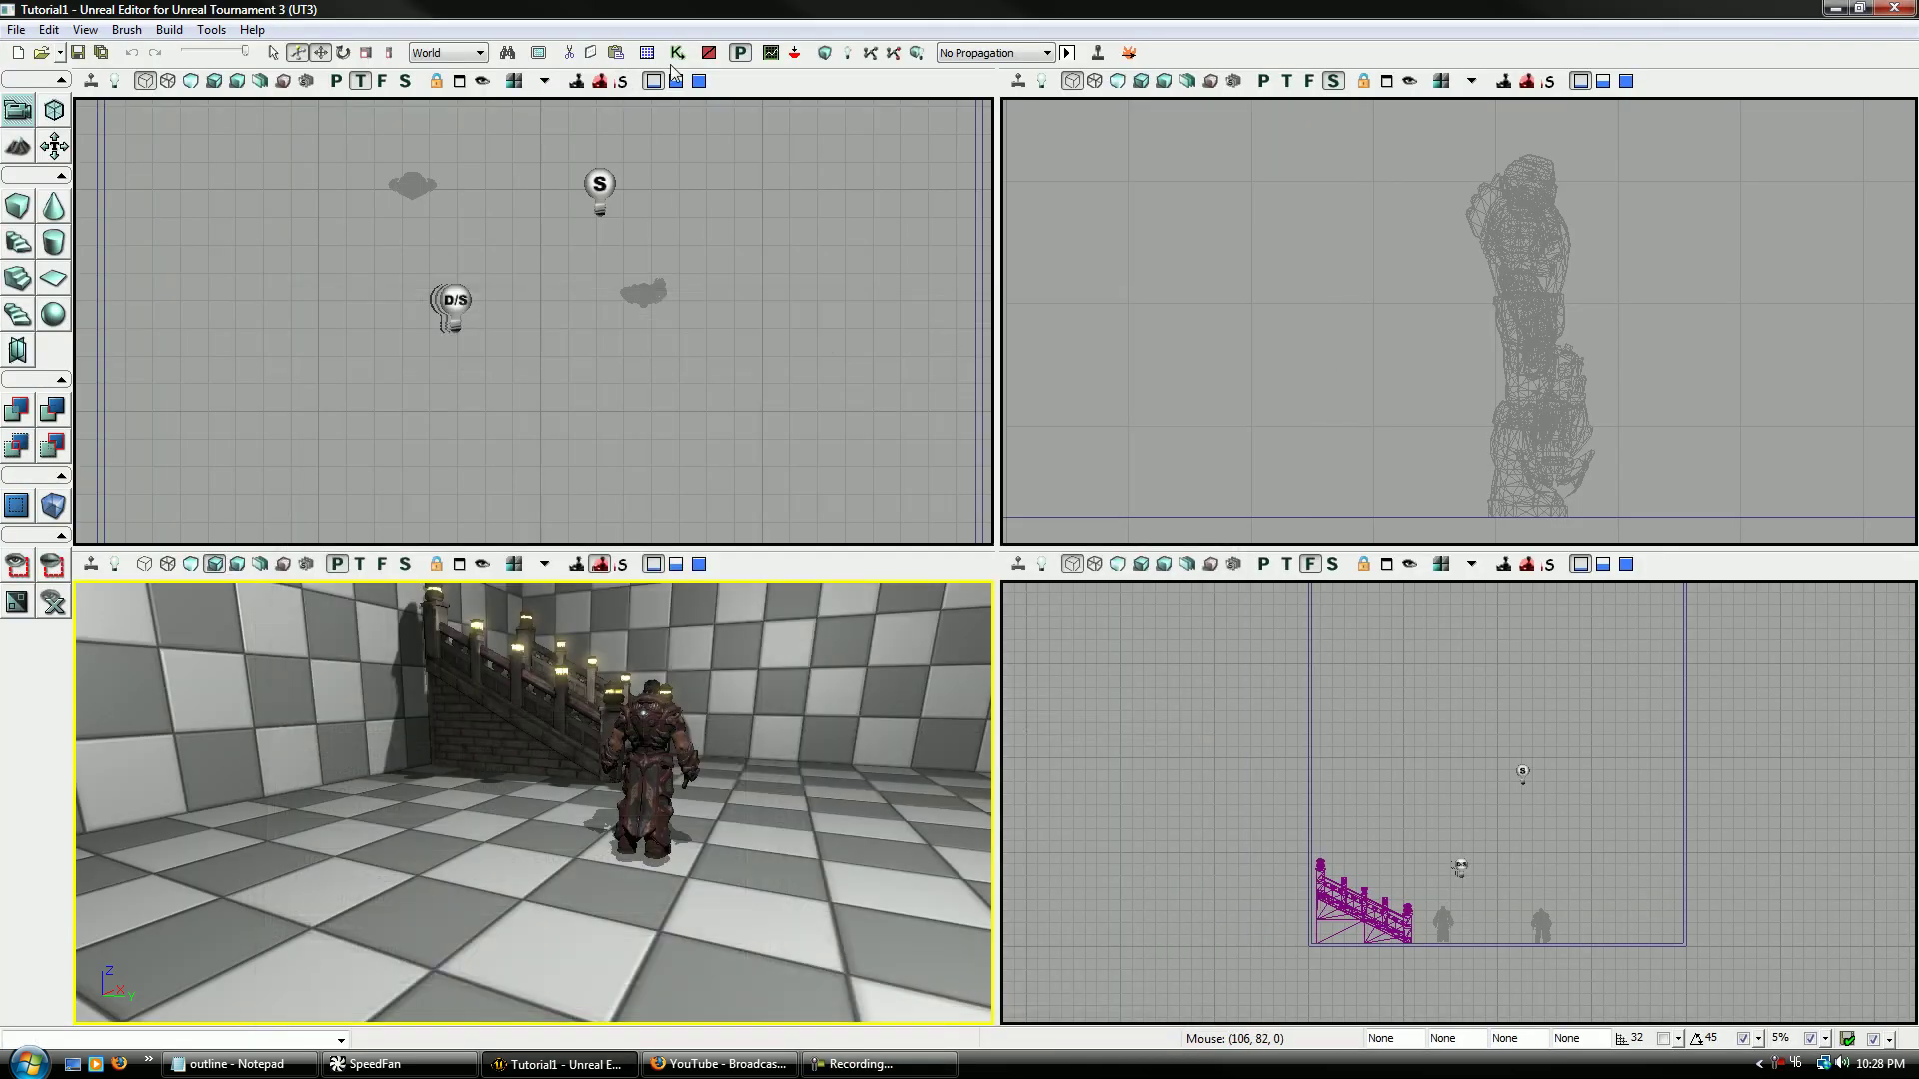
- Reopen the Generic Browser, preview P_VH_Fury_Projectile_Impact in the VH_Fury package, and leave it selected
click(647, 52)
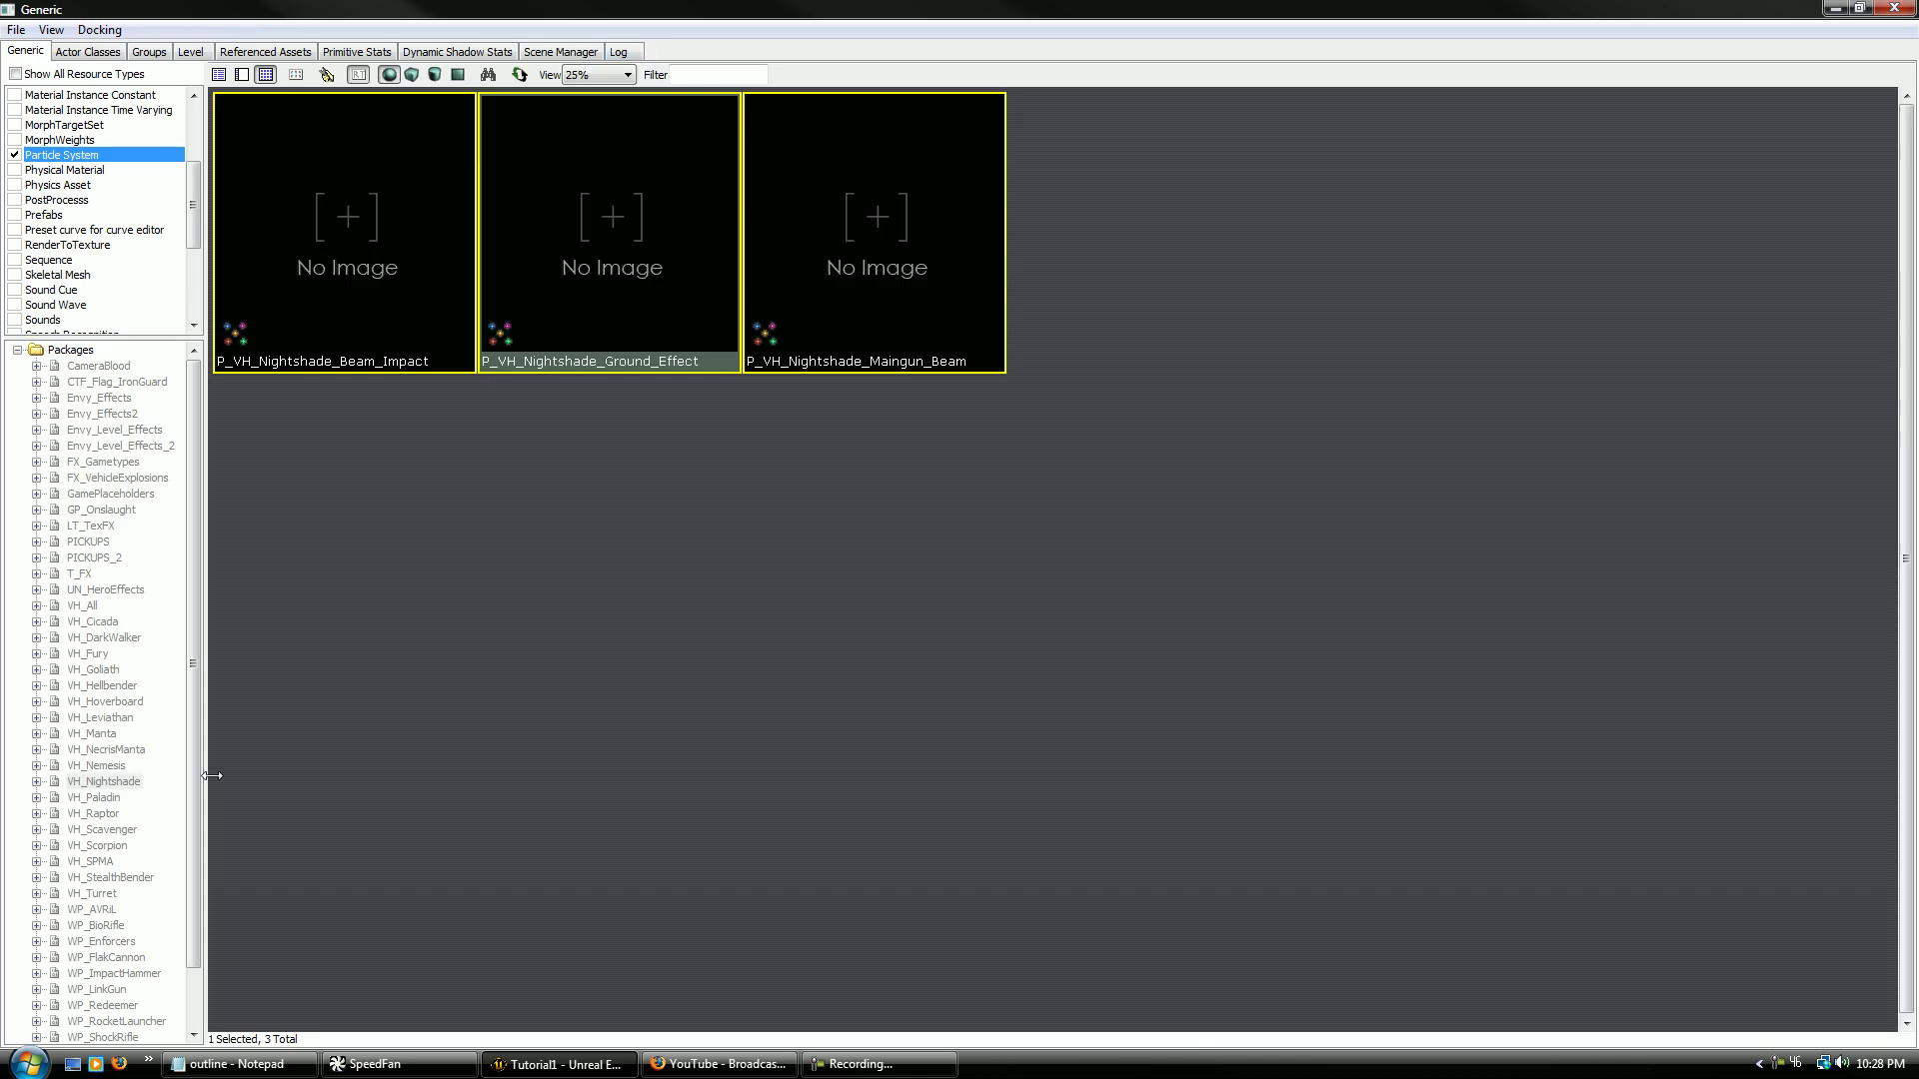
click(91, 655)
double_click(298, 612)
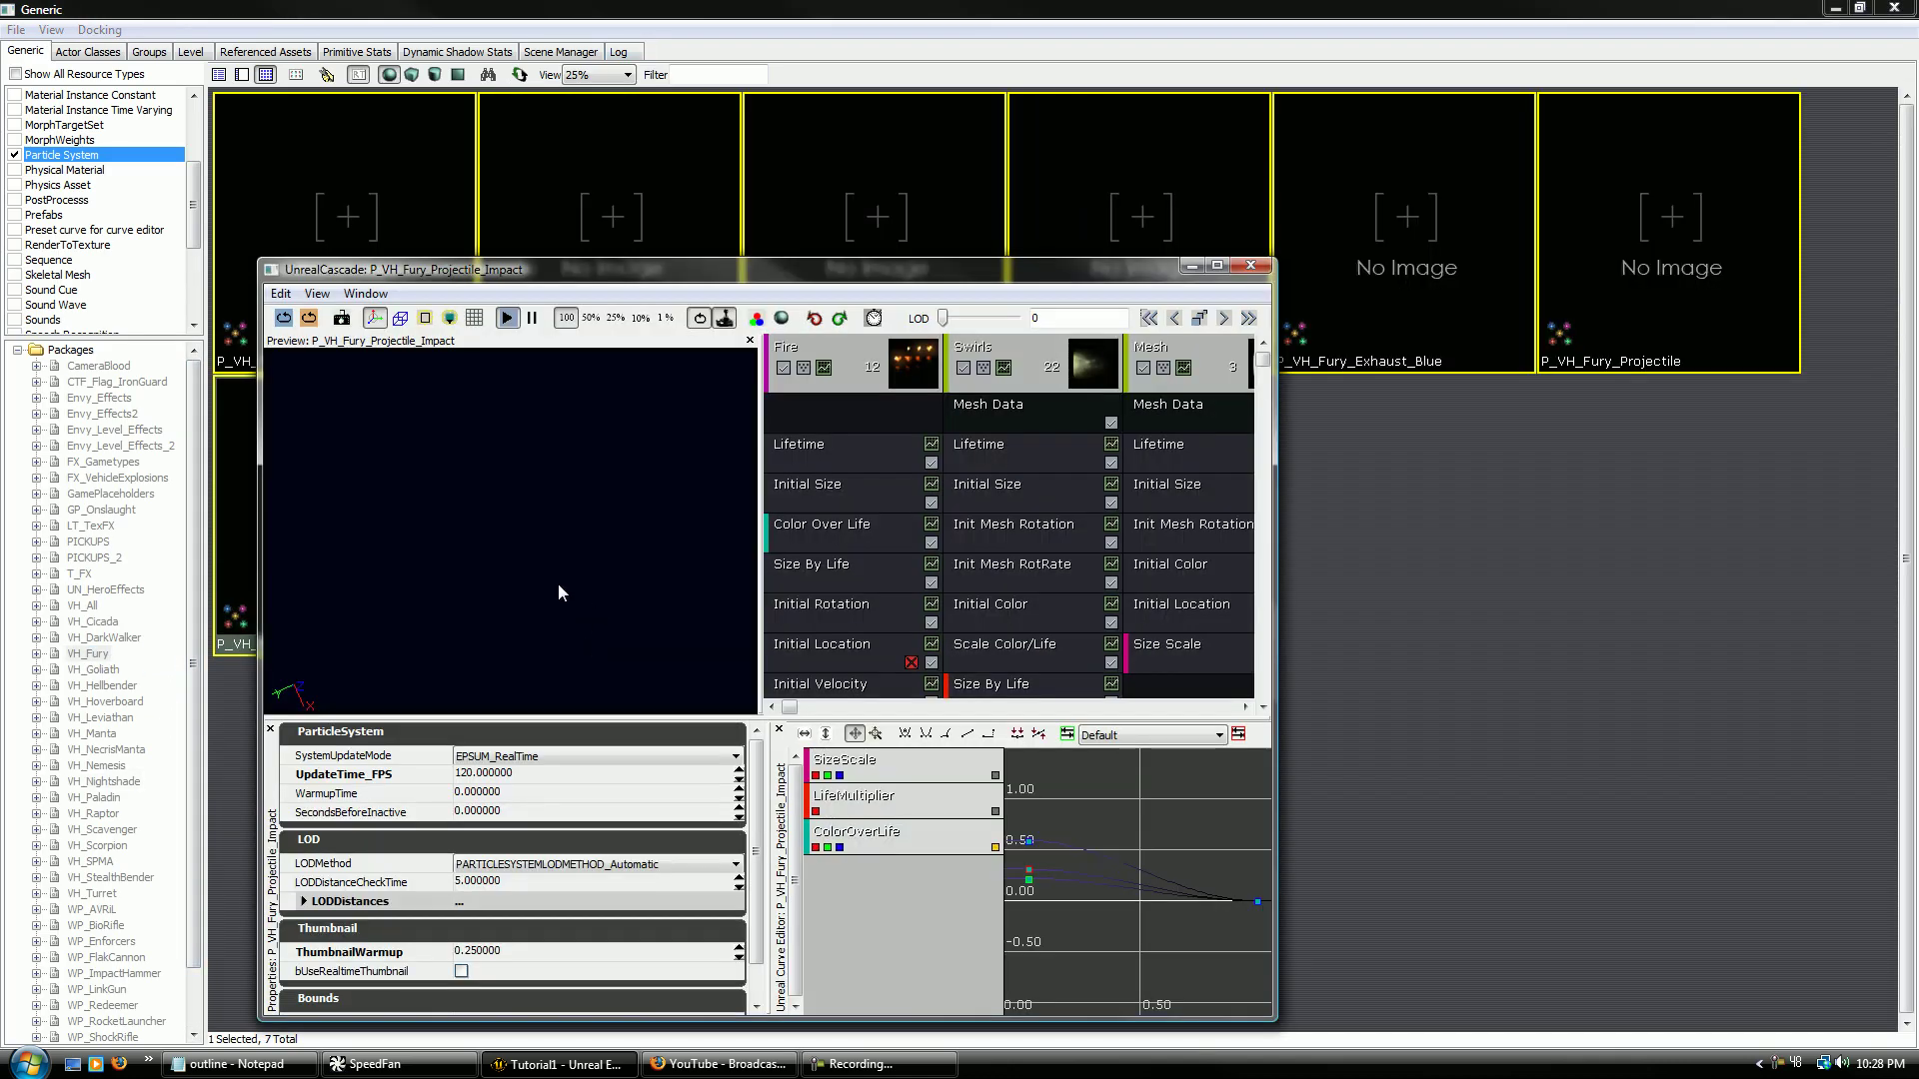
click(1251, 265)
click(1907, 10)
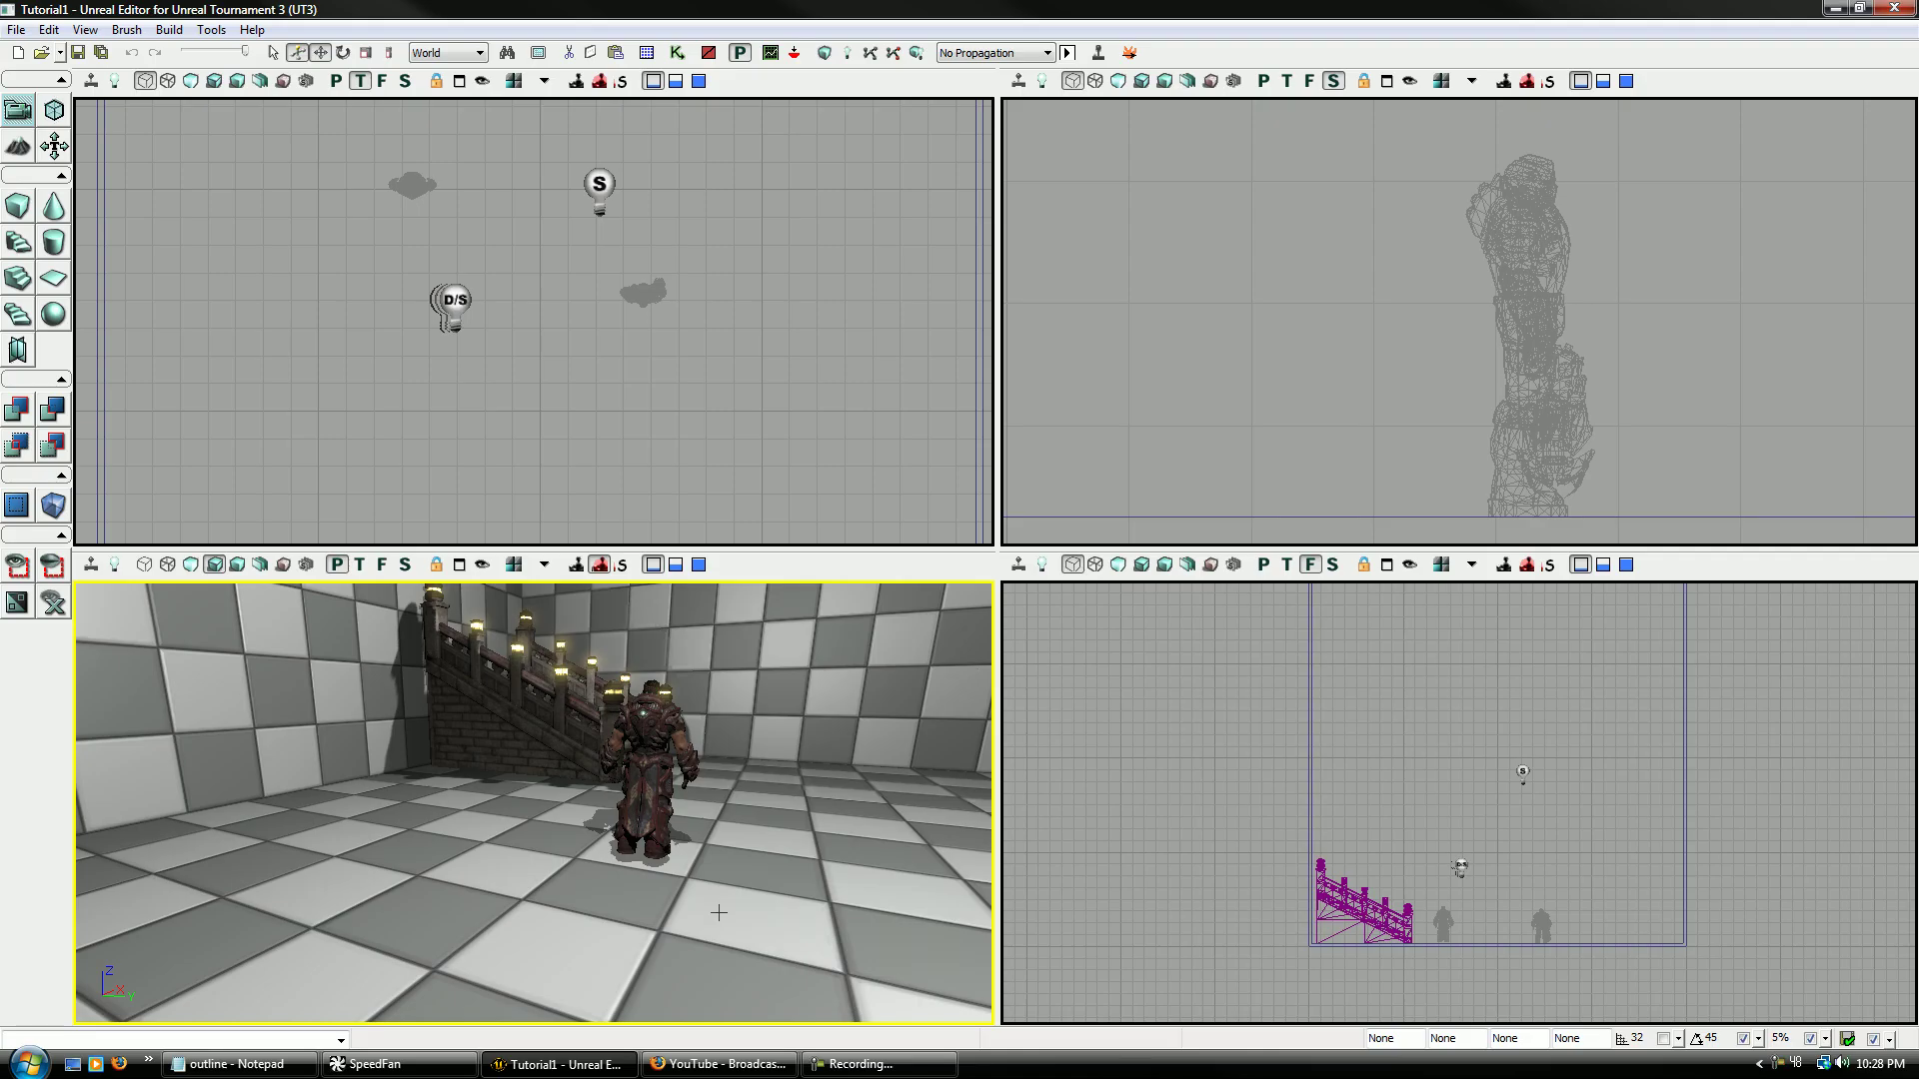
- Add an emitter using P_VH_Fury_Projectile_Impact on an empty area of the checkered floor
right_drag(532, 800, 689, 850)
drag(690, 849, 879, 760)
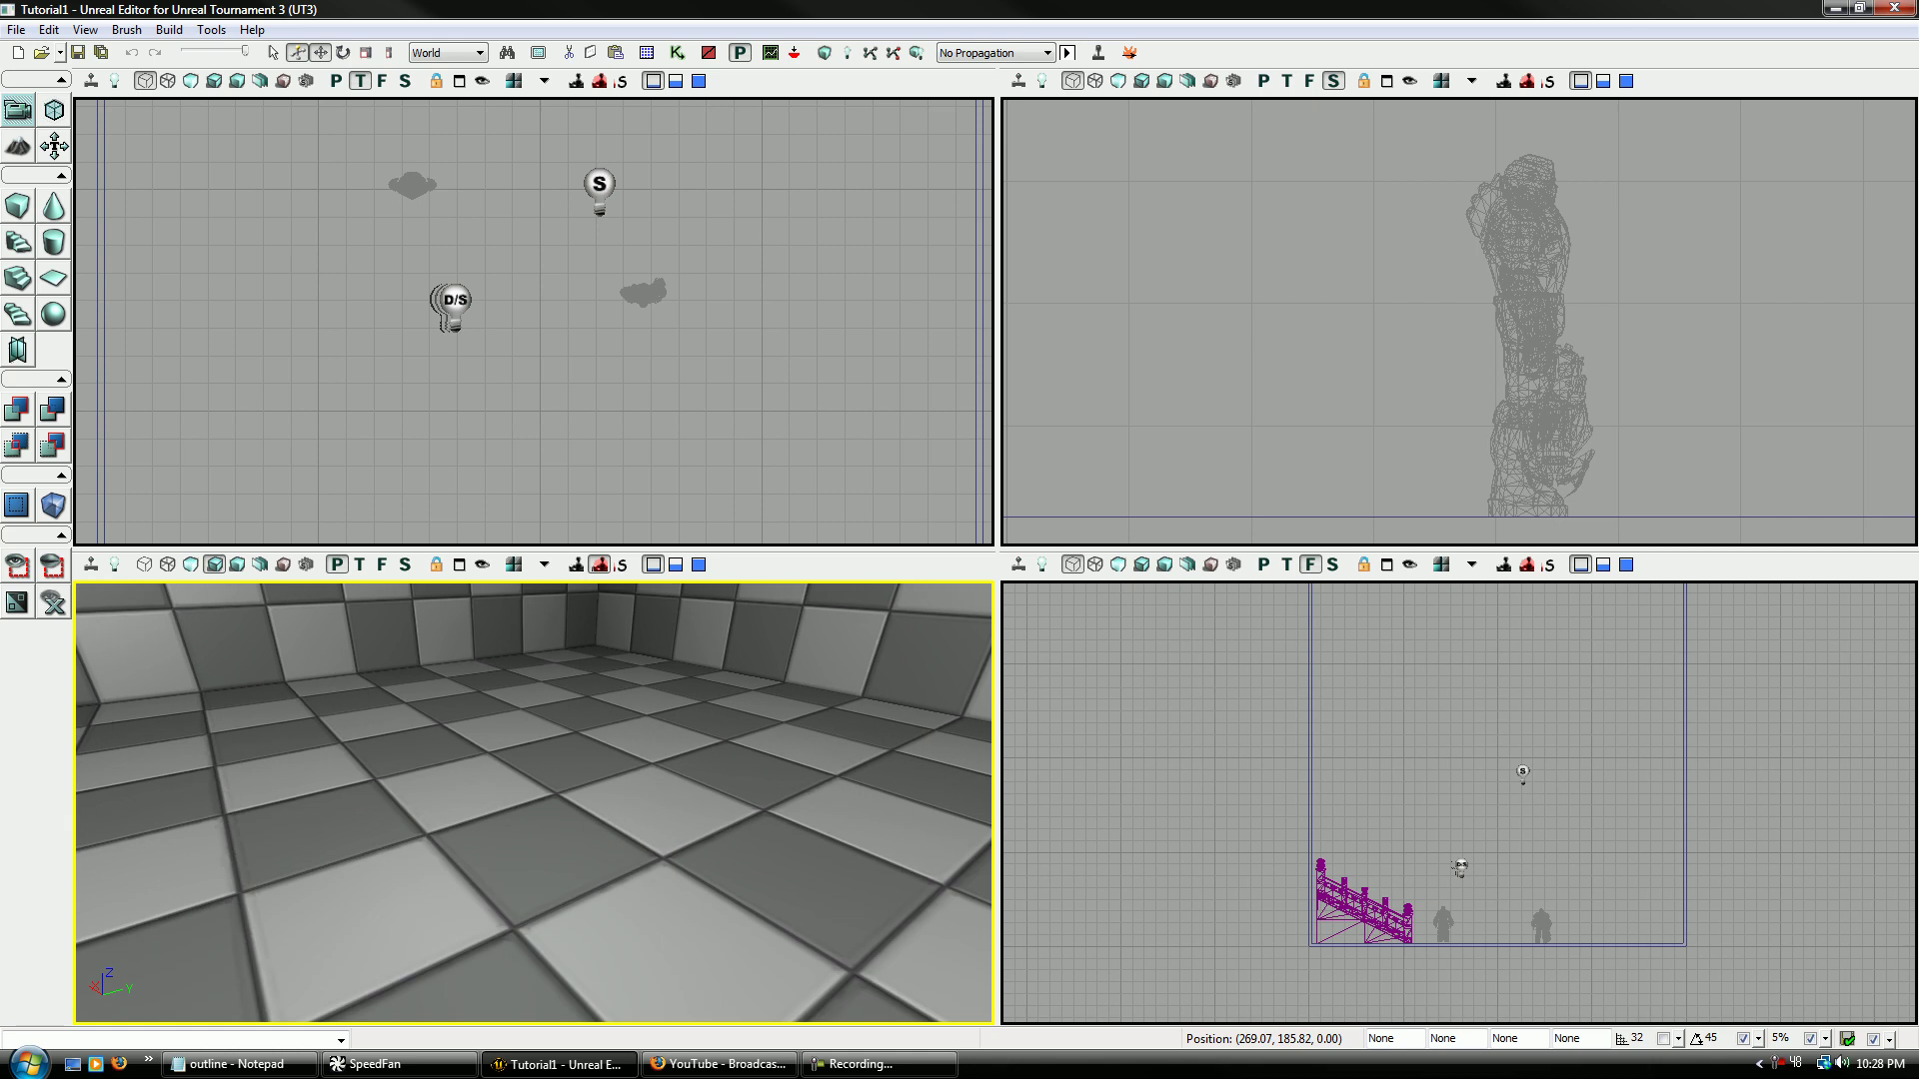
click(647, 52)
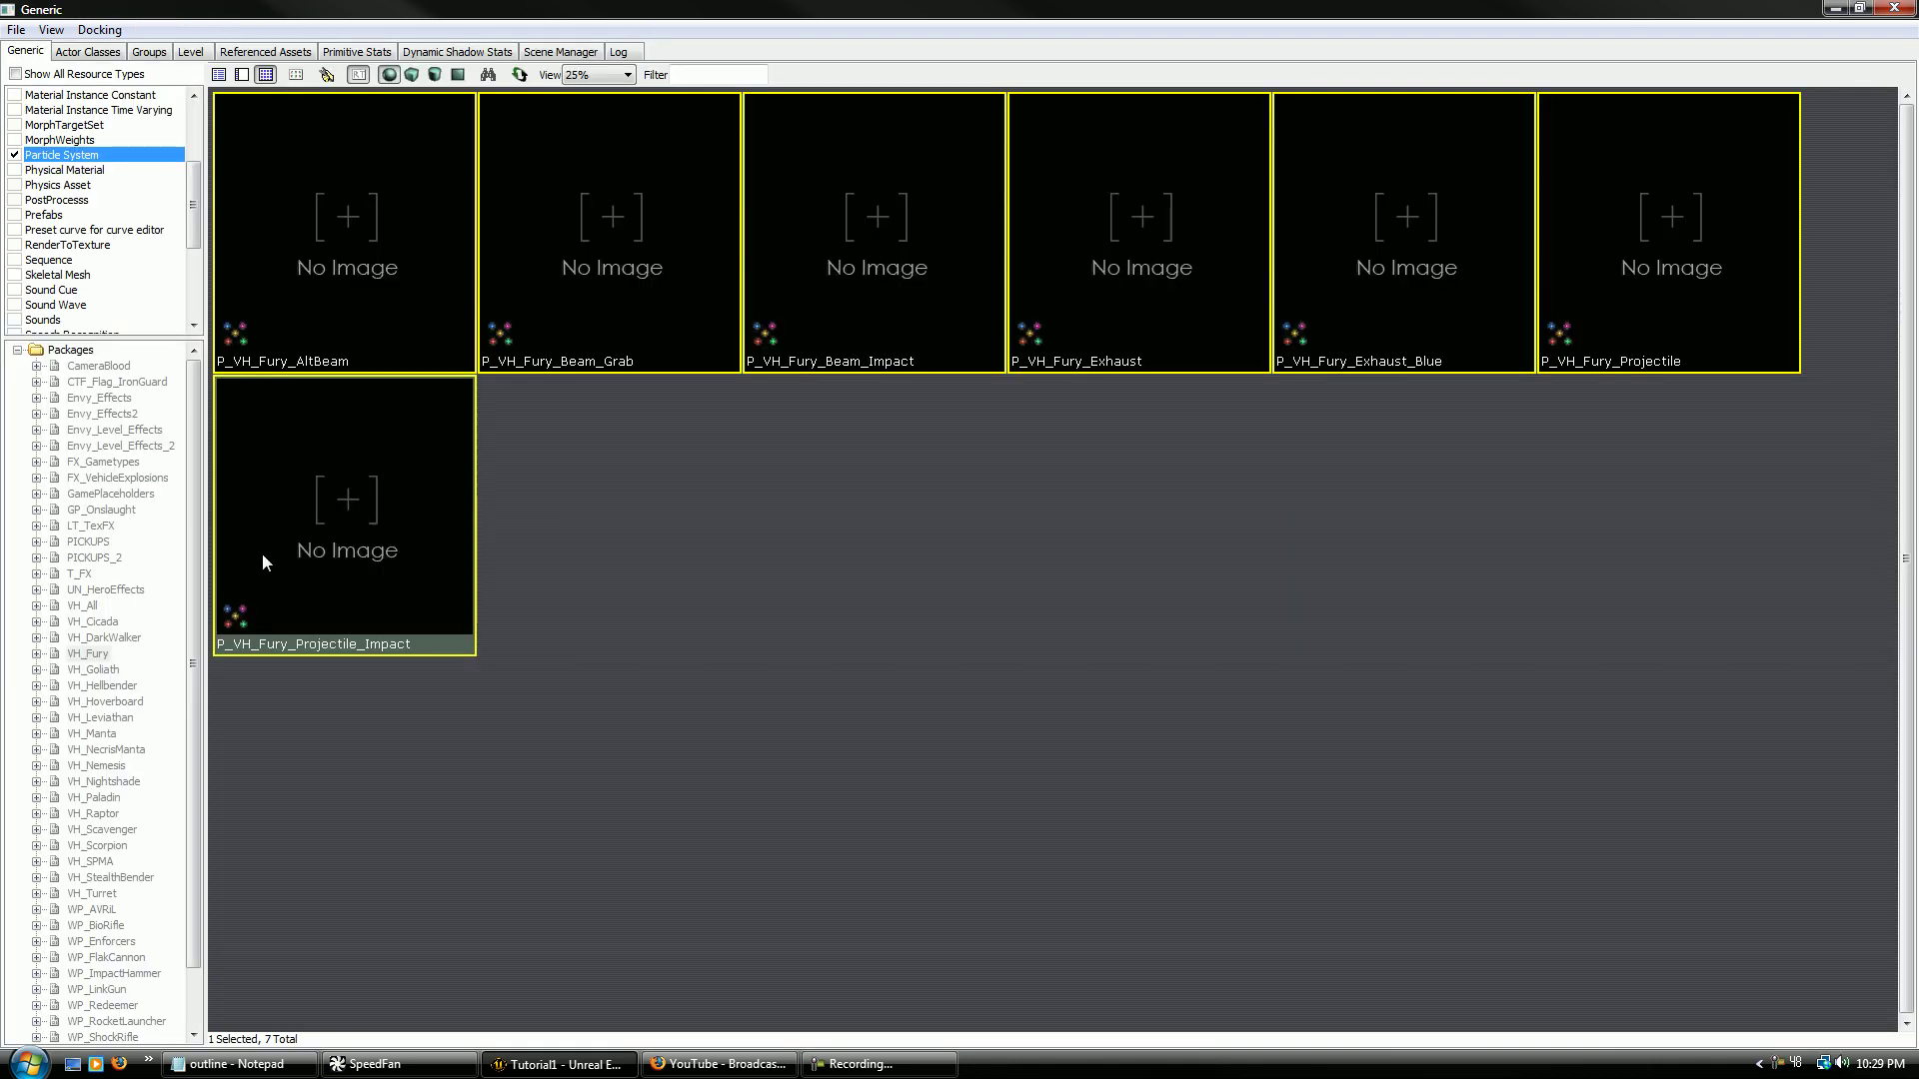
click(1894, 8)
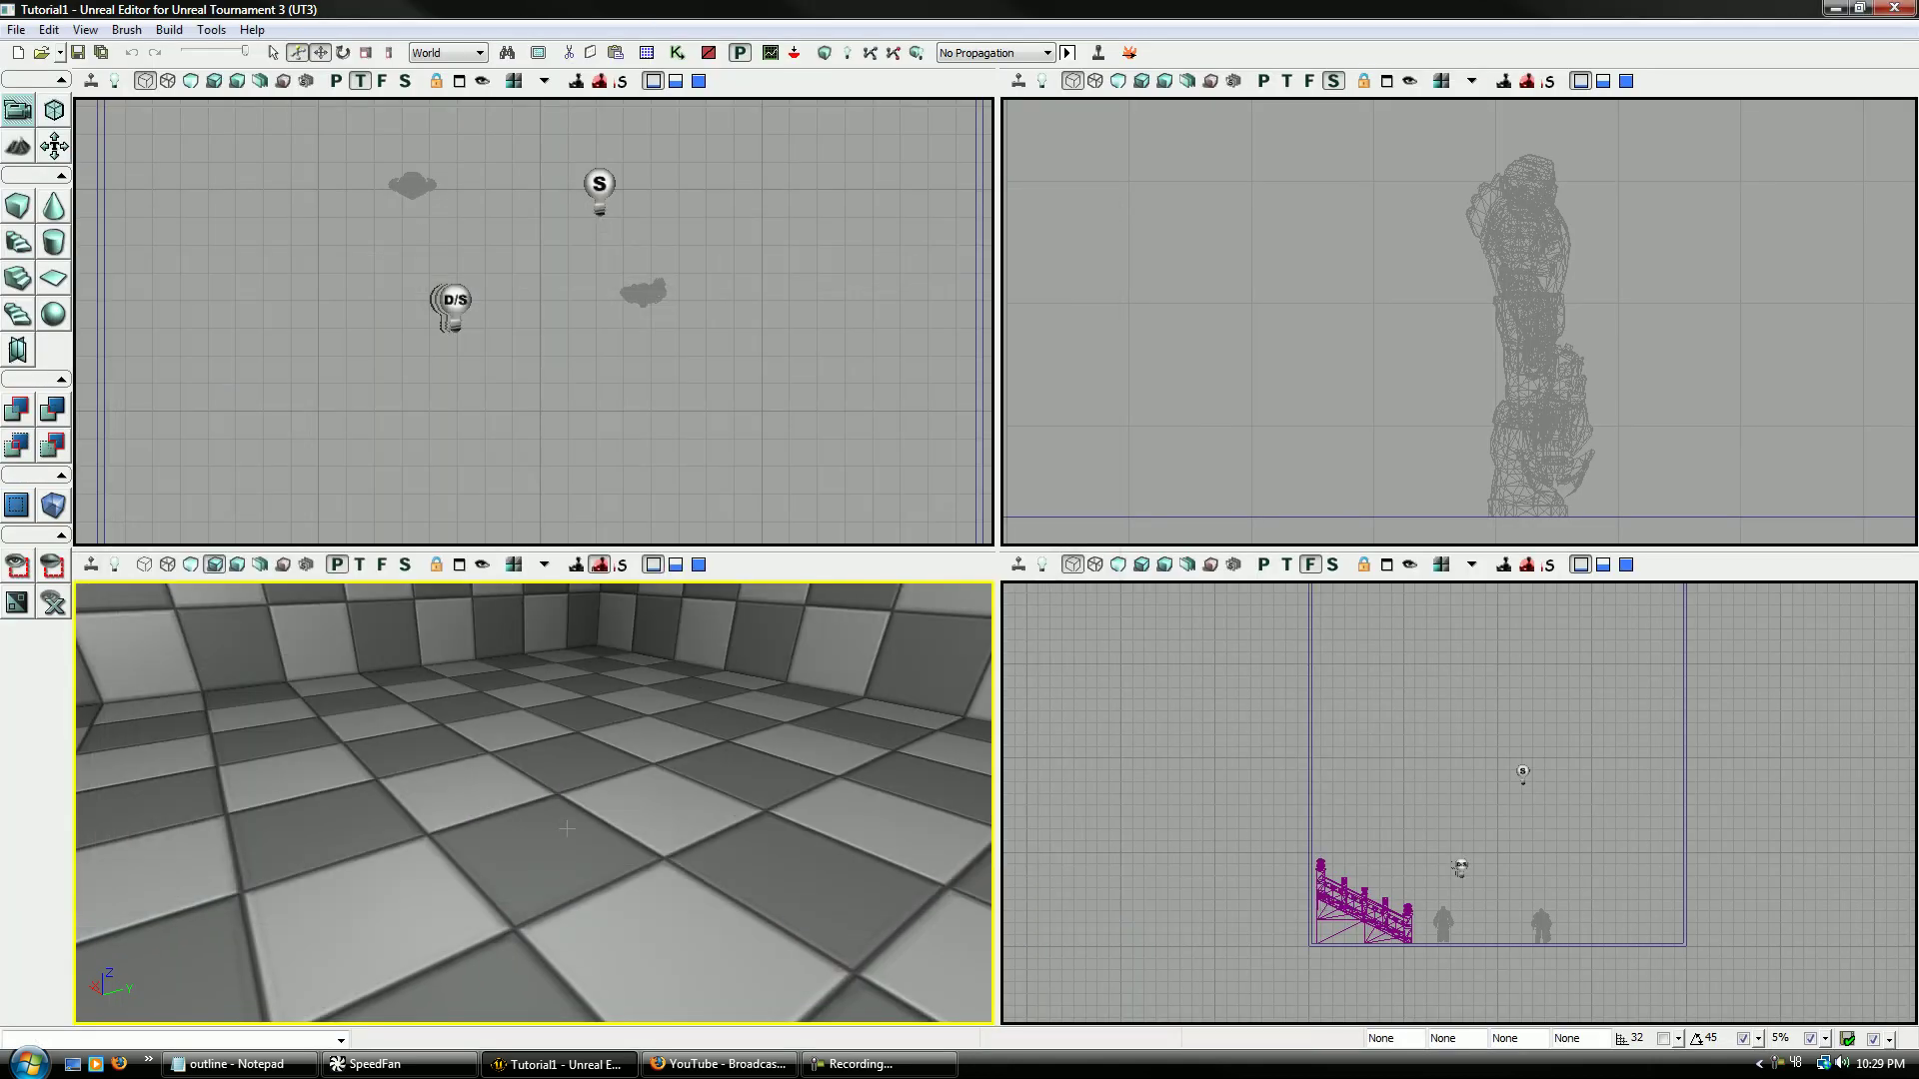
right_click(565, 829)
mouse_move(630, 795)
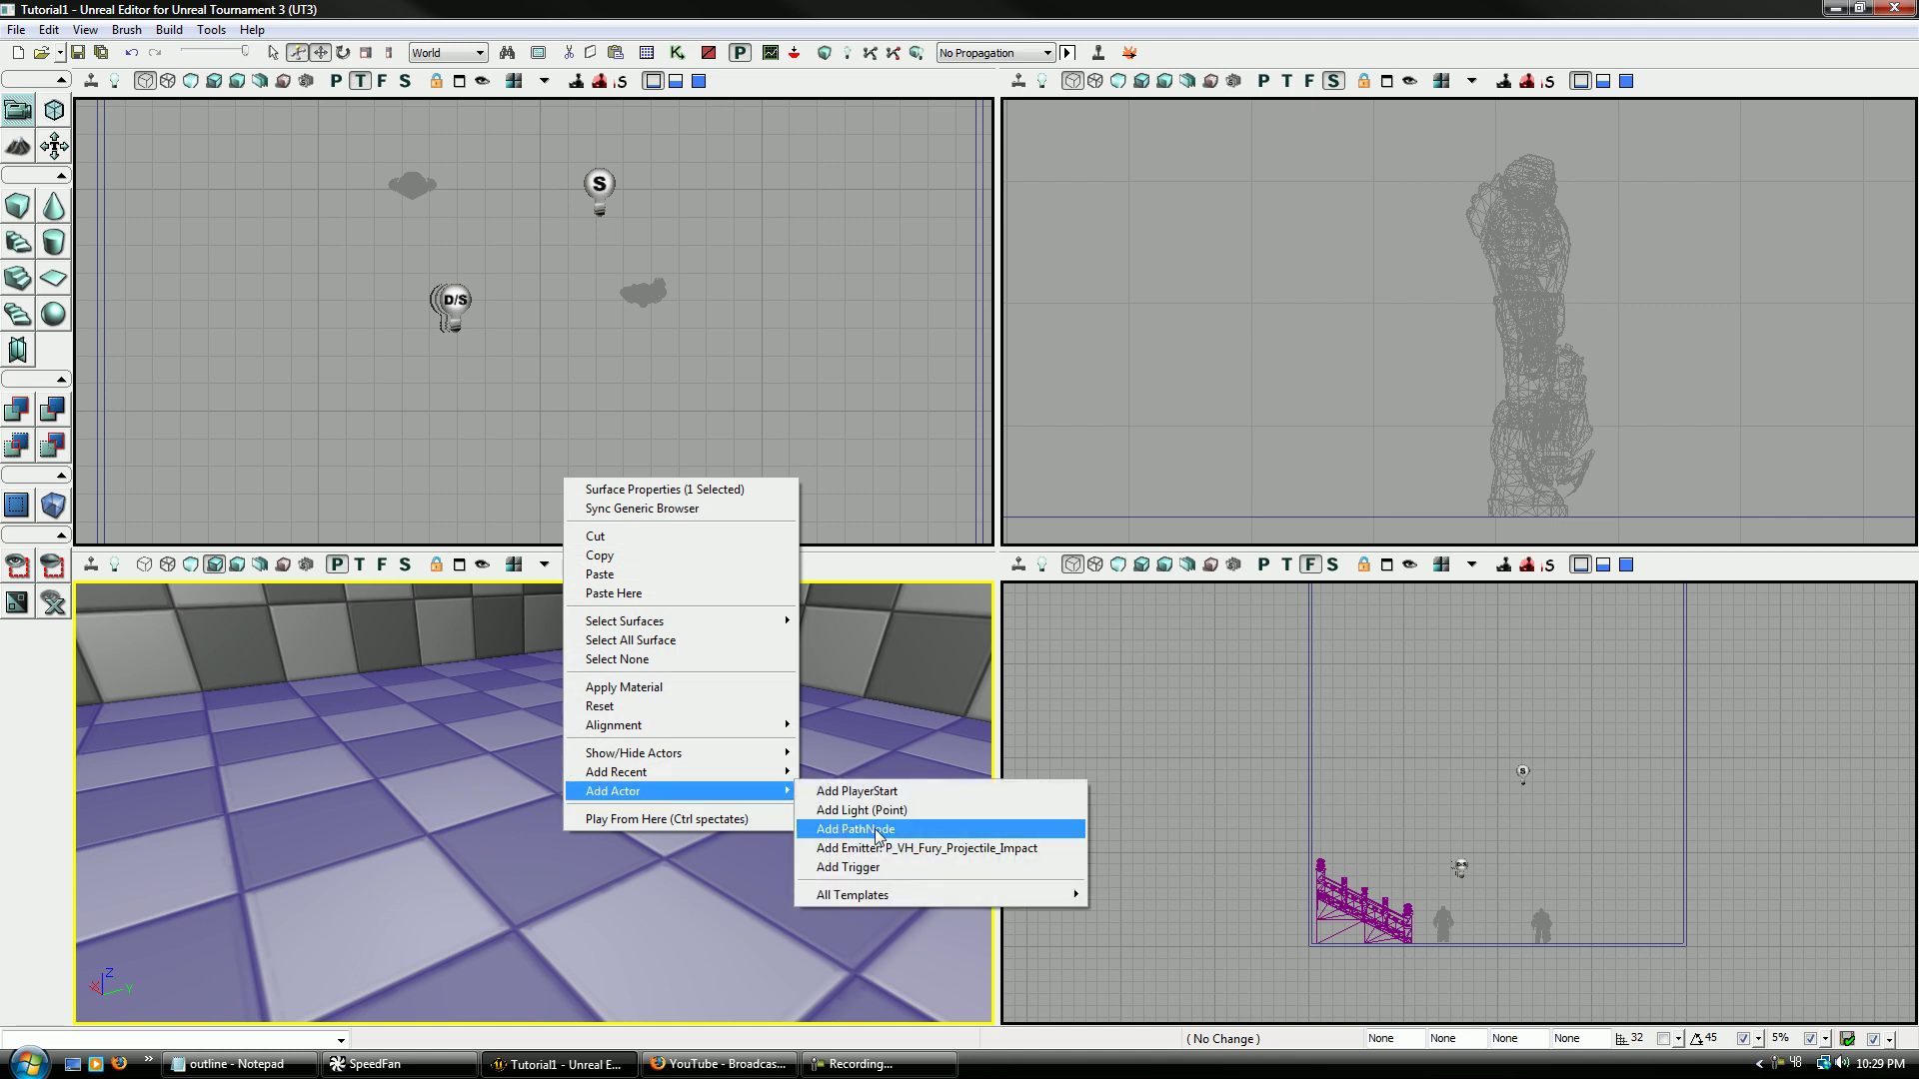
click(1015, 850)
drag(679, 921, 829, 890)
drag(600, 899, 584, 895)
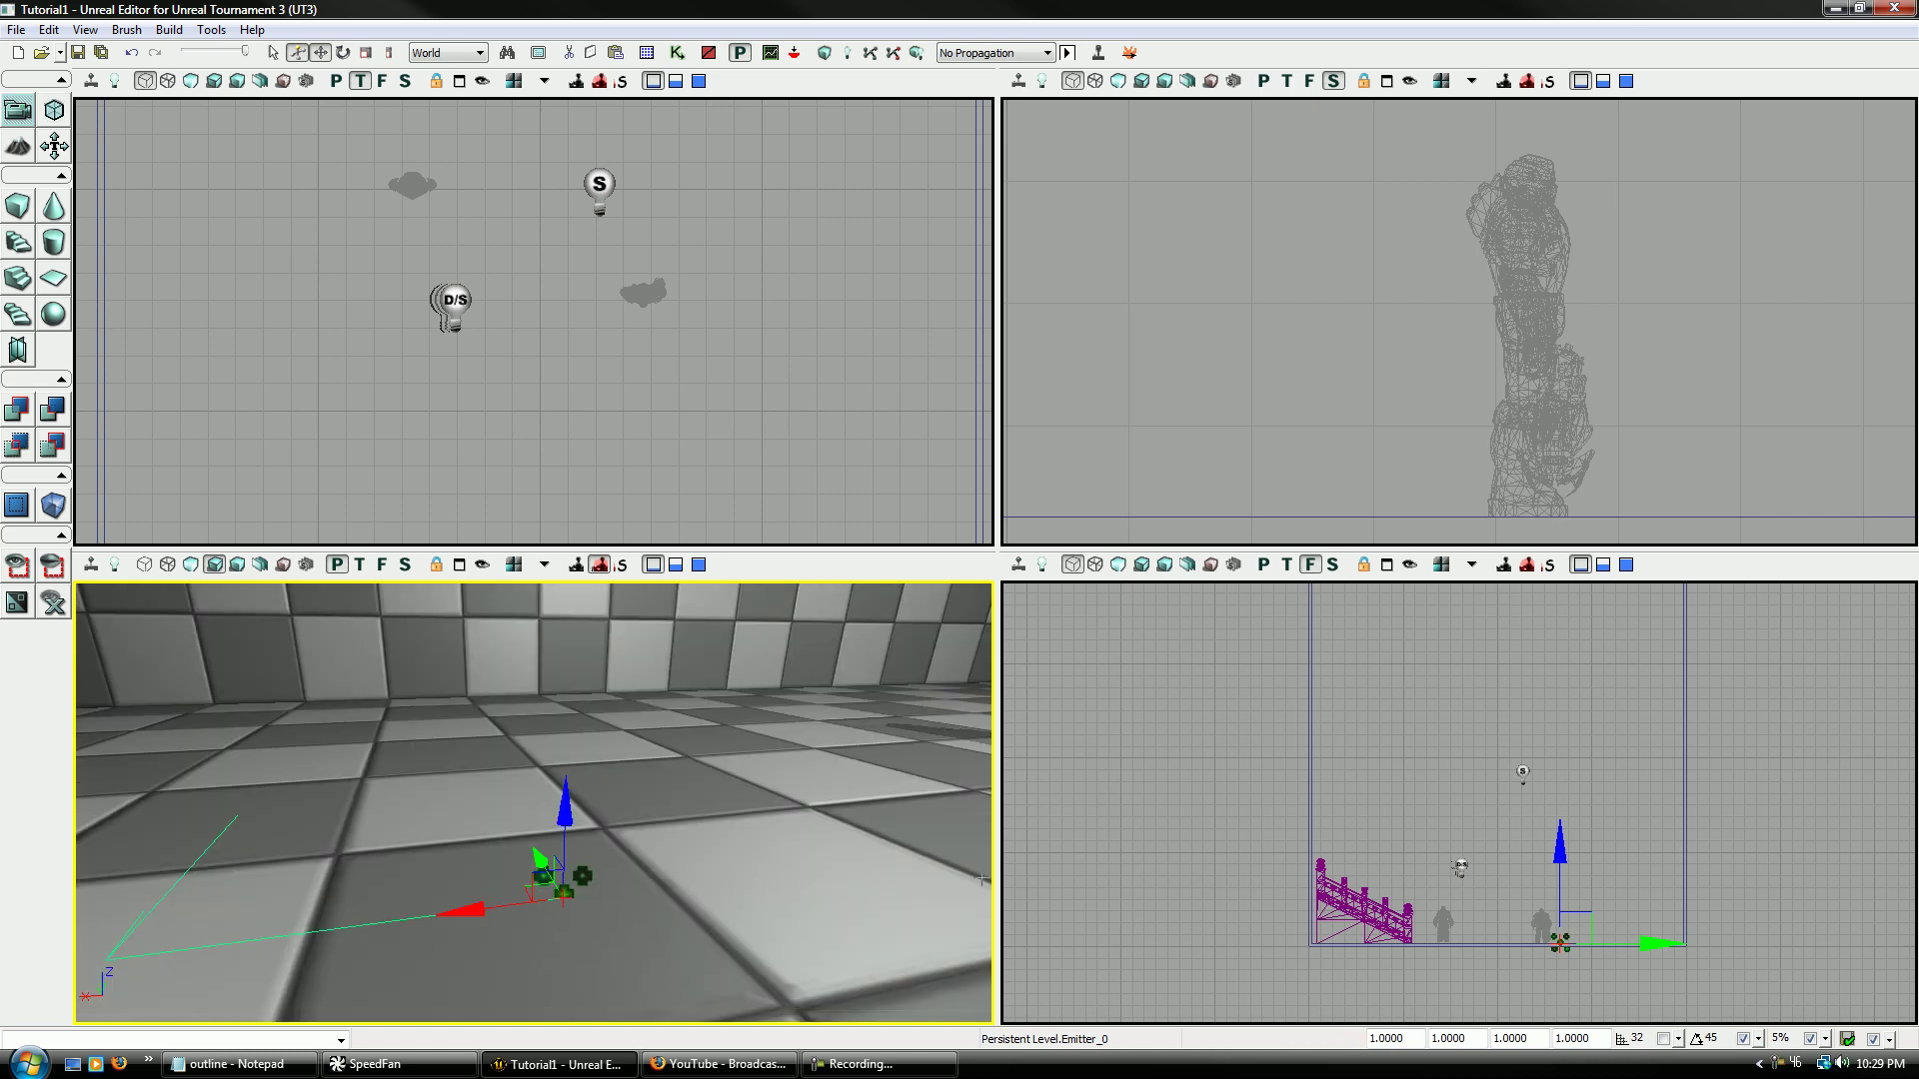
- Create a new Matinee in Kismet with the emitter selected, and open it for editing
click(677, 52)
right_click(628, 312)
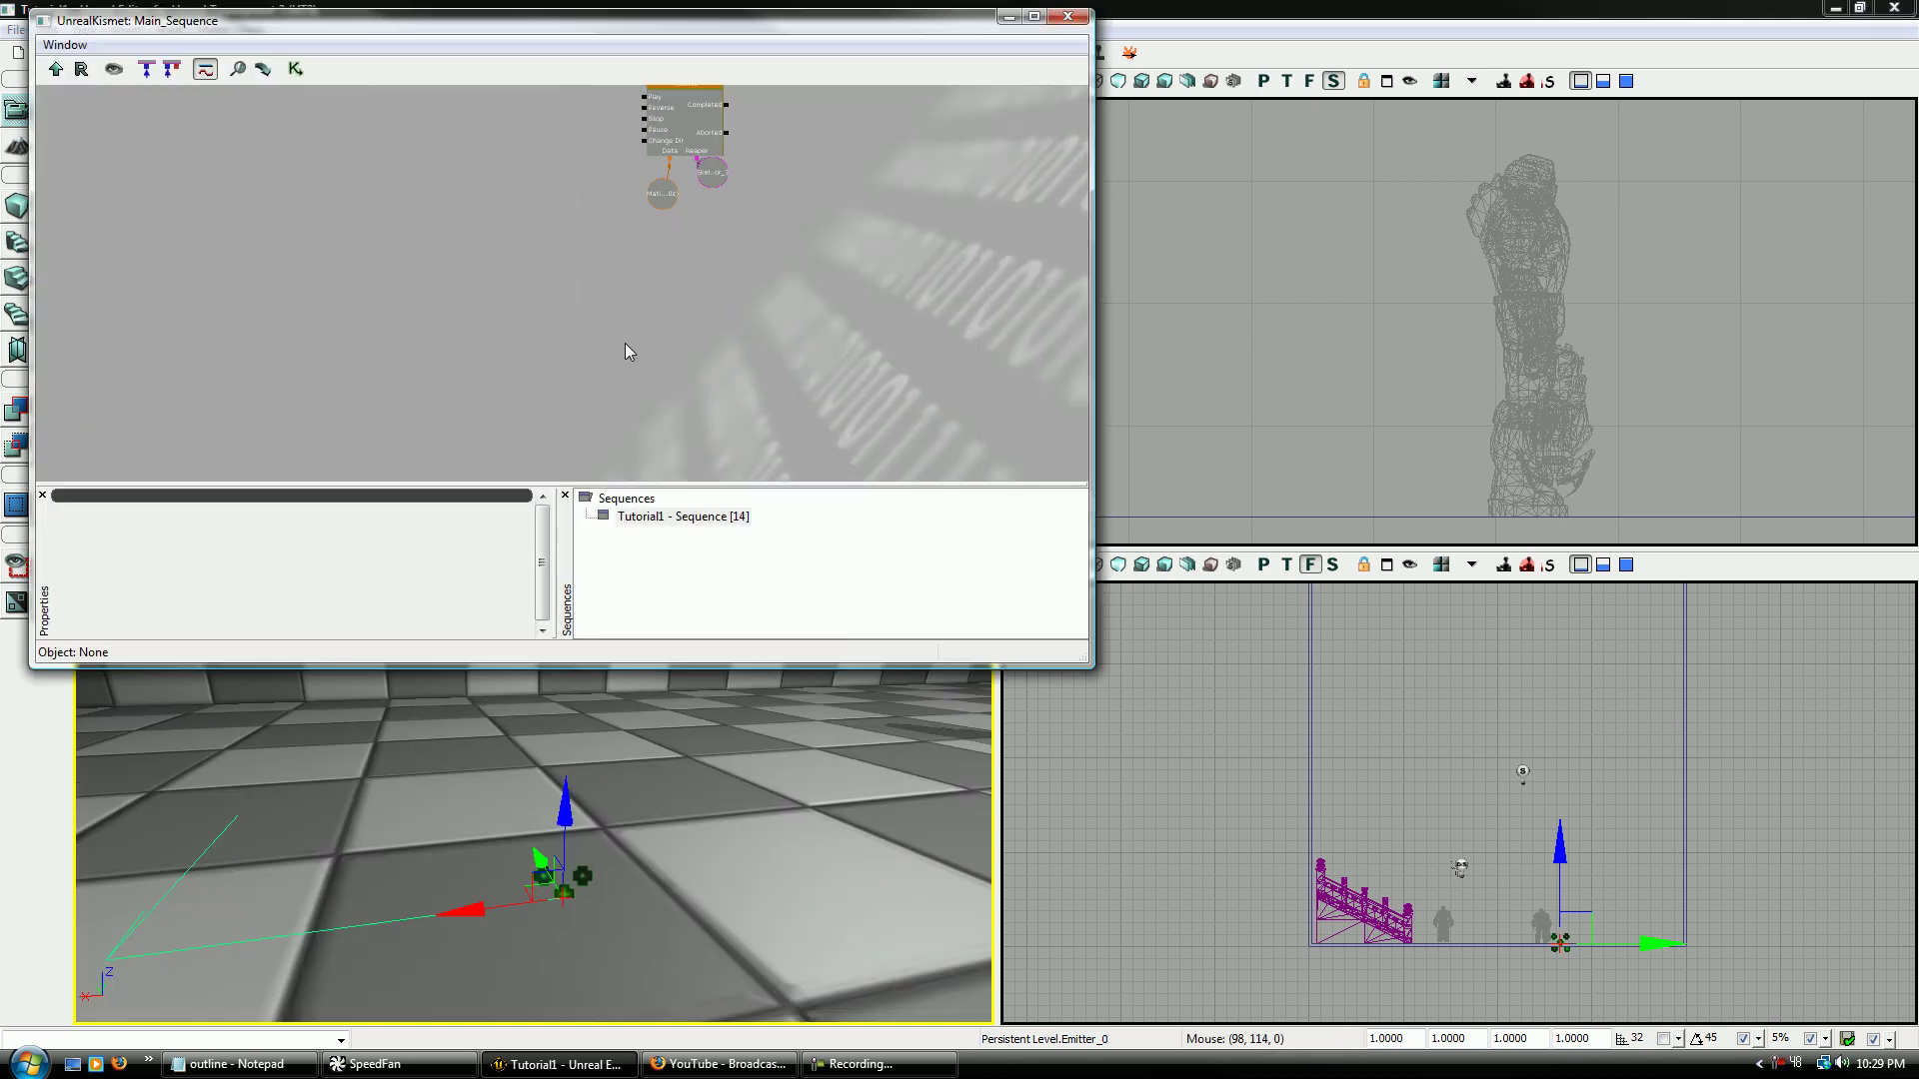
click(710, 362)
double_click(663, 376)
click(1069, 18)
- Add an empty Matinee group named explosion and give it an Effects Toggle track
right_click(1105, 341)
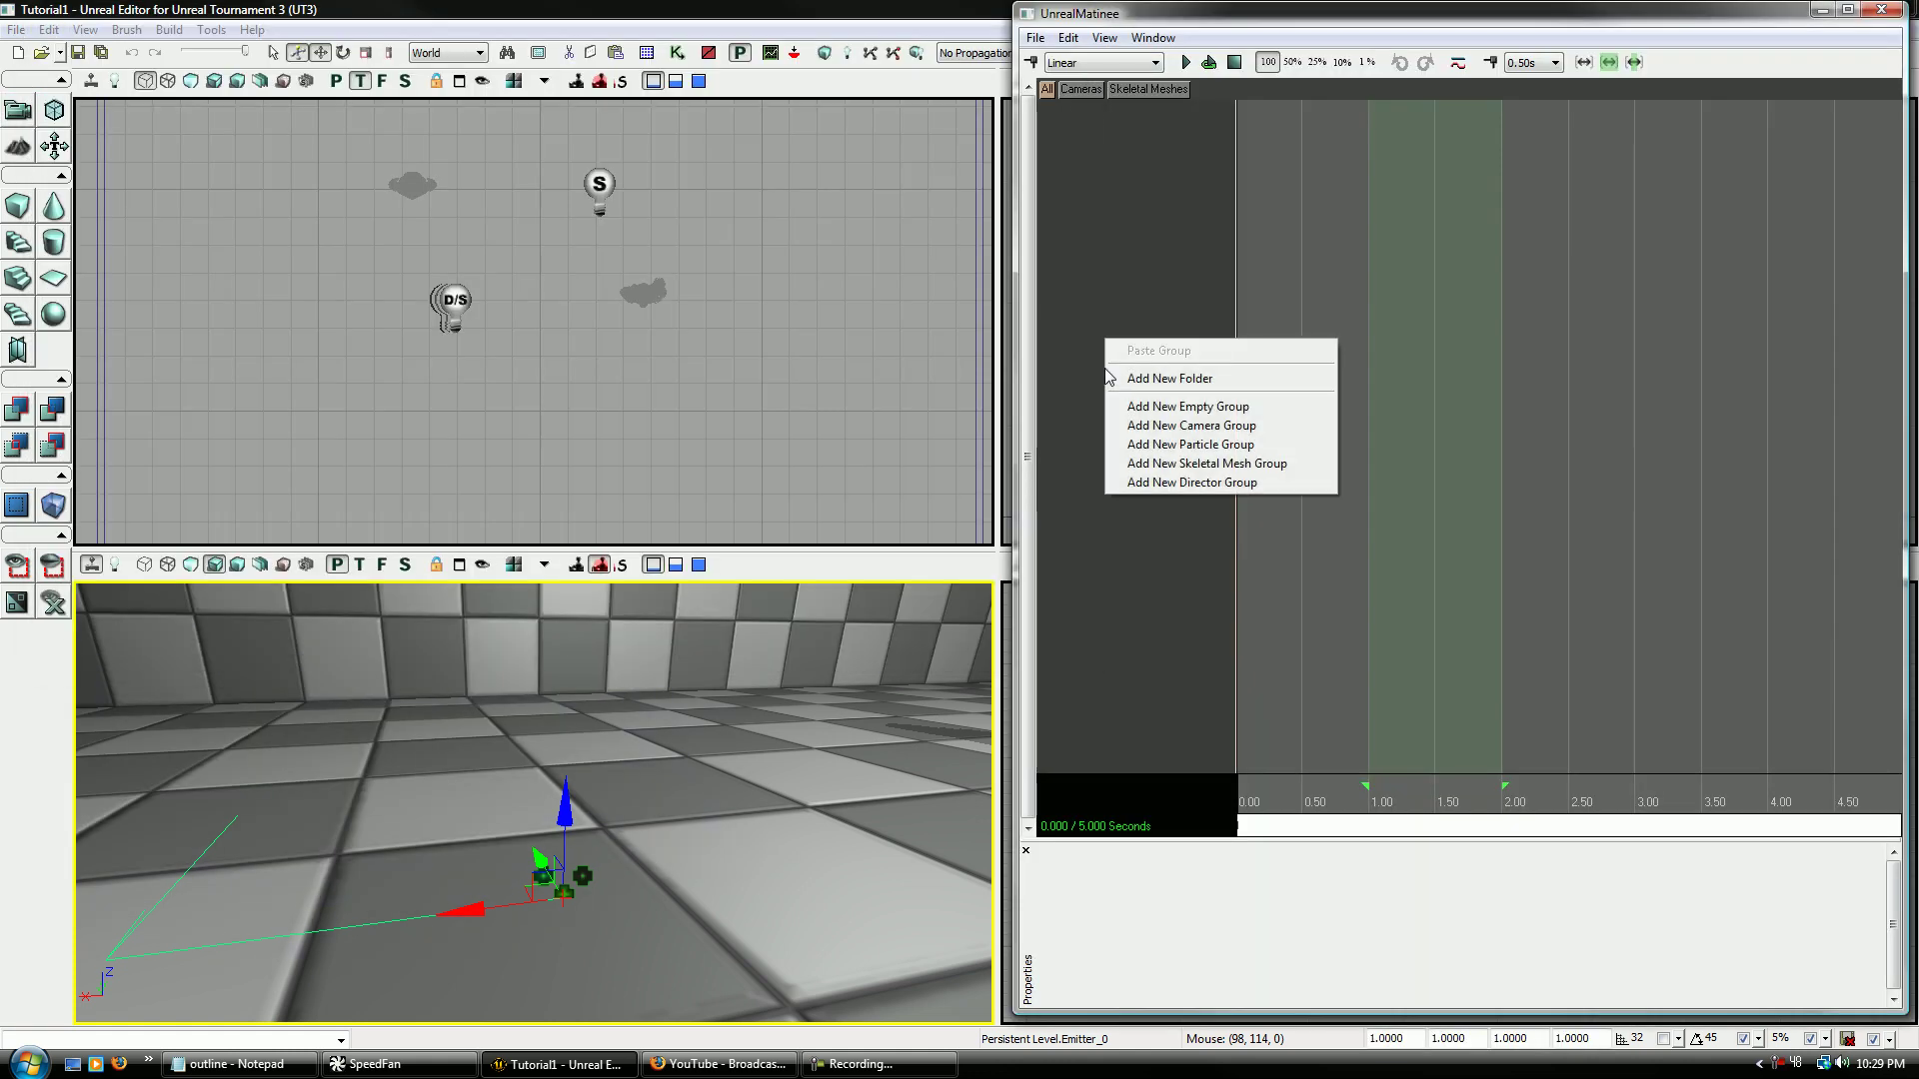
click(1247, 414)
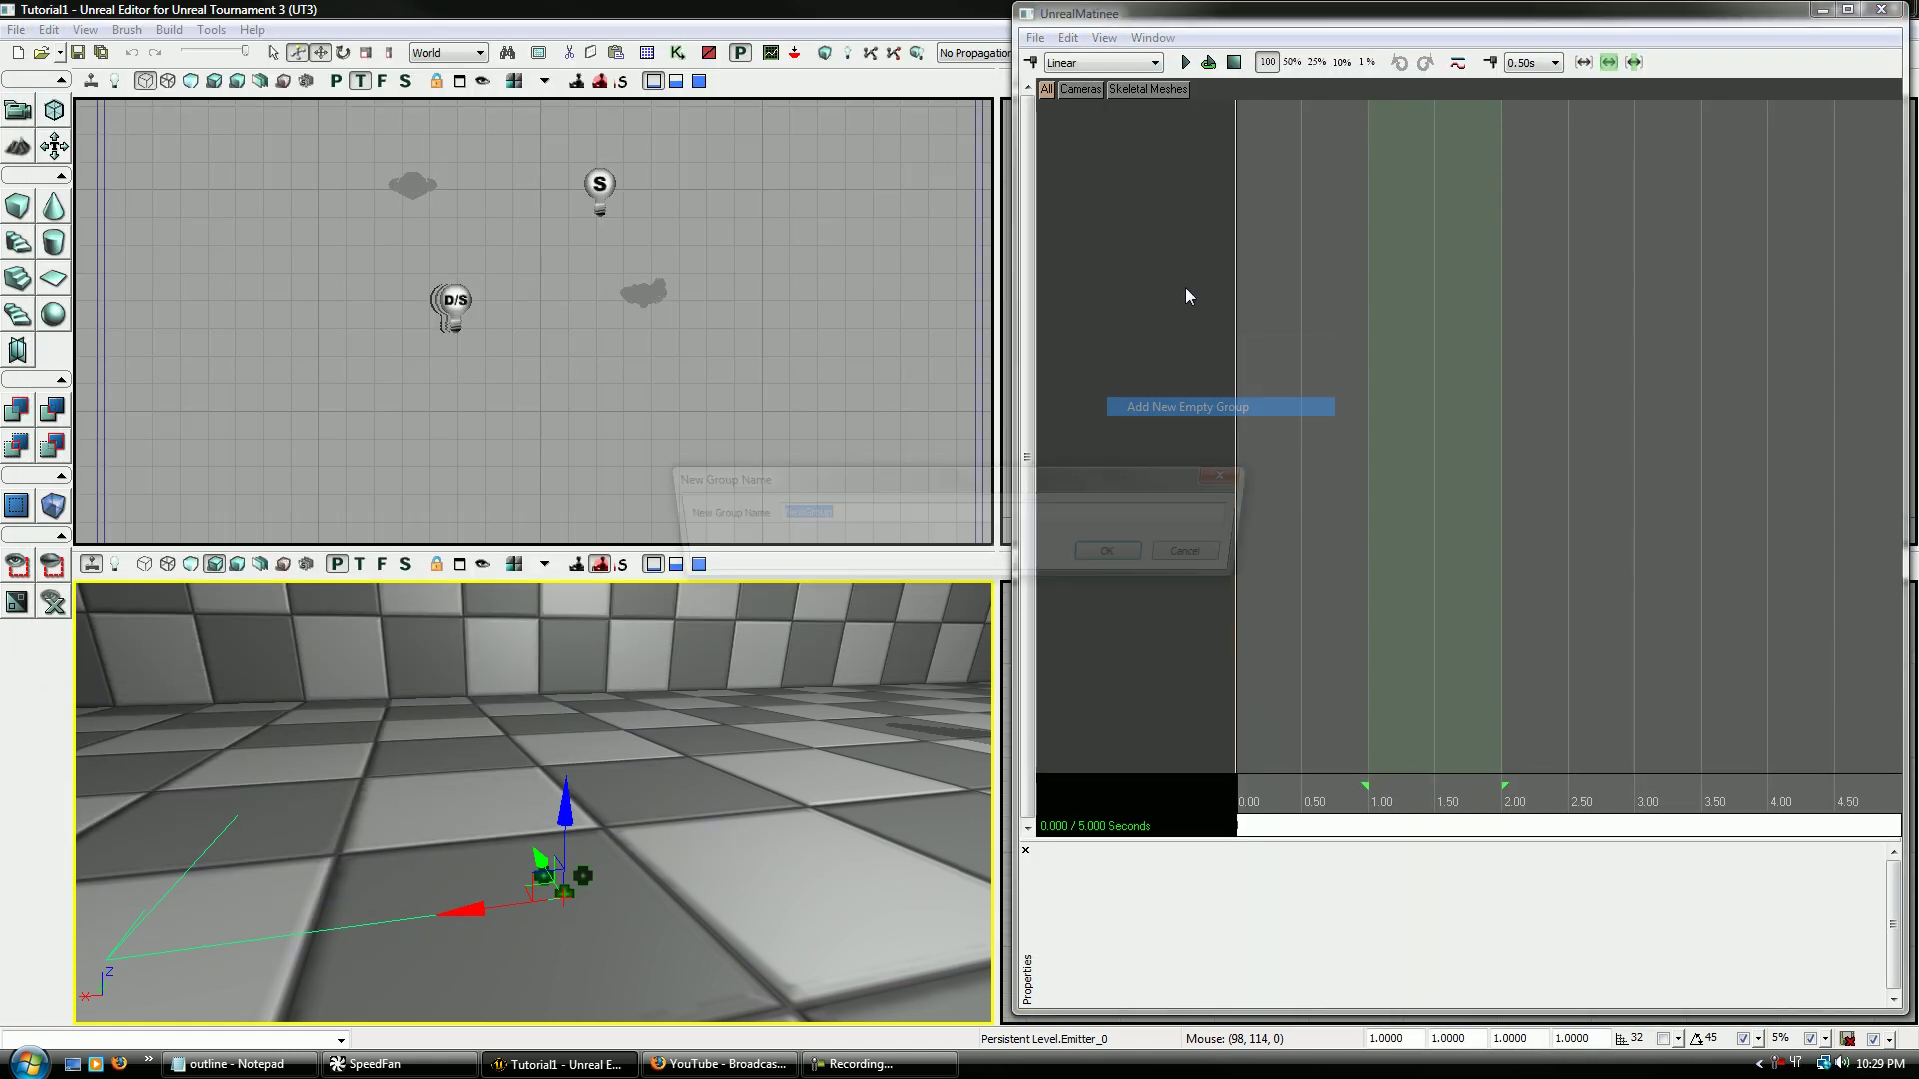
text(explosion)
click(1116, 560)
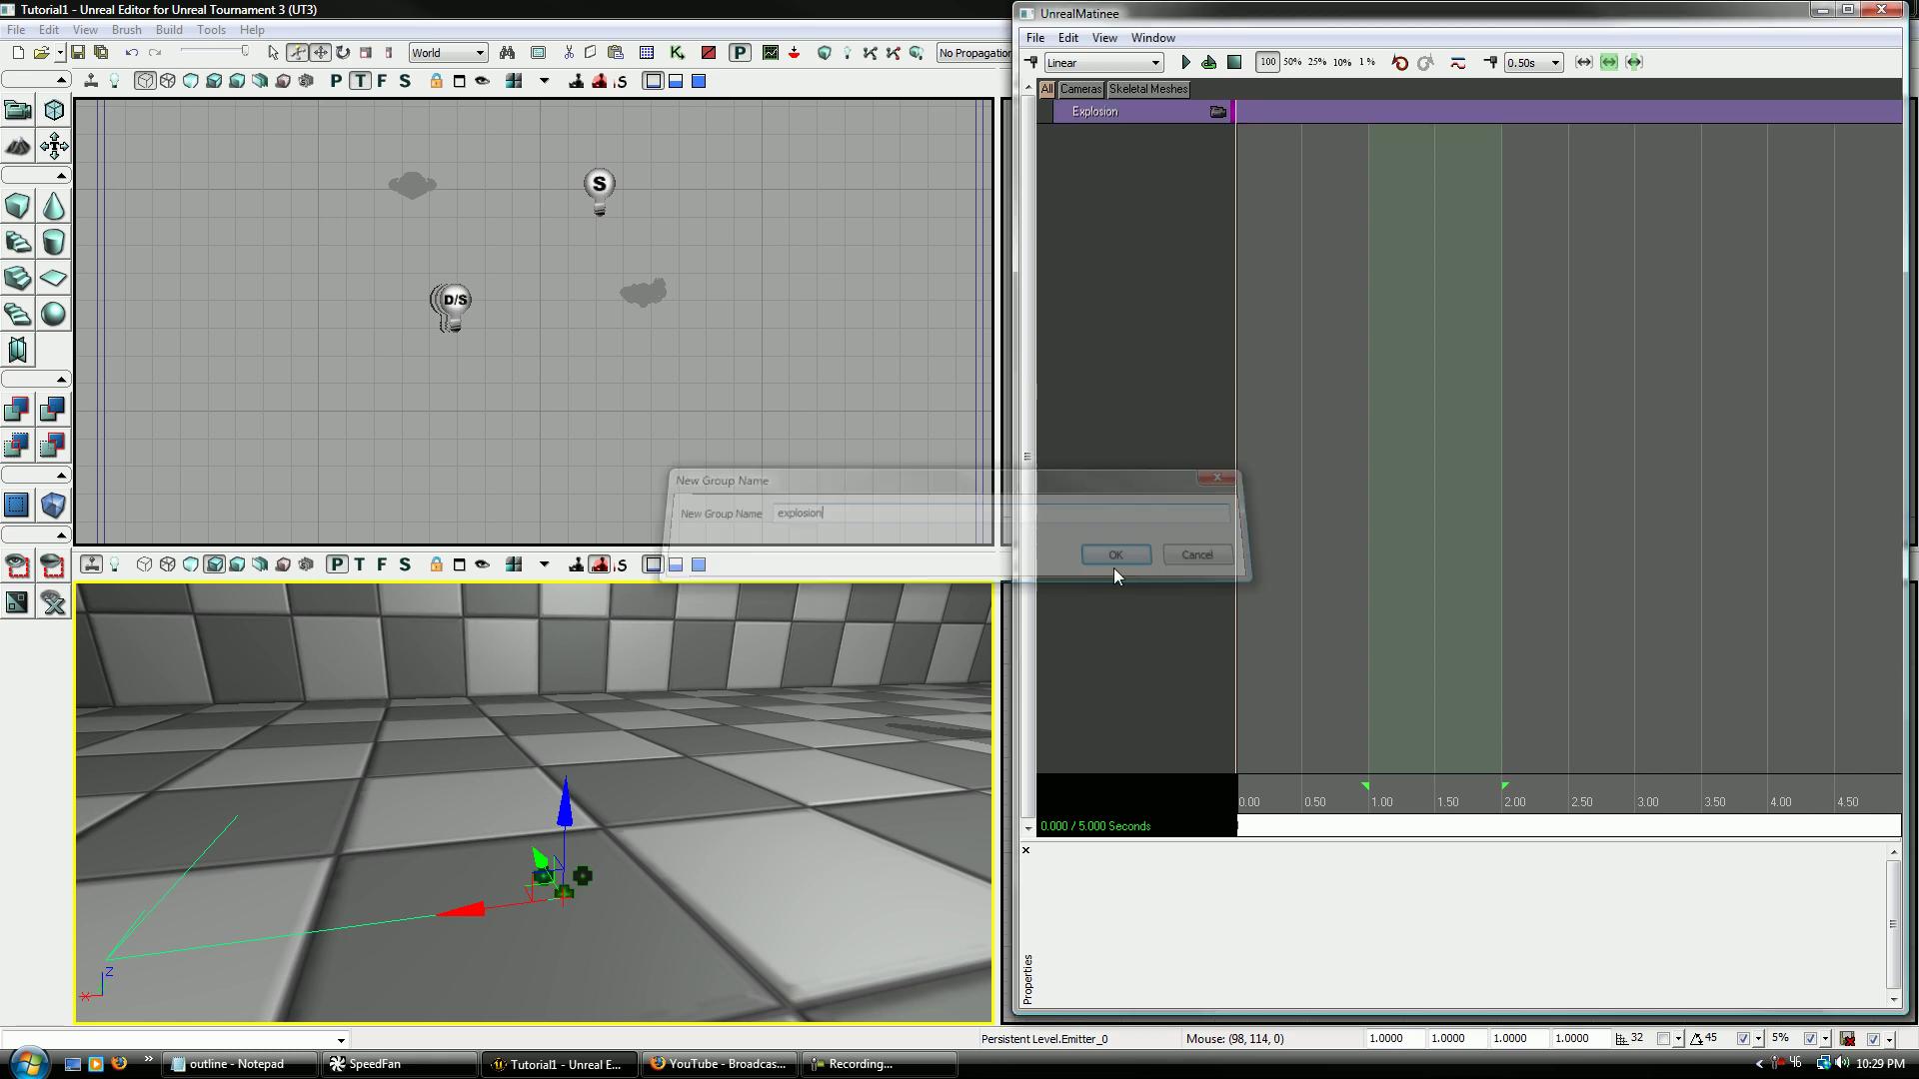
right_click(1107, 112)
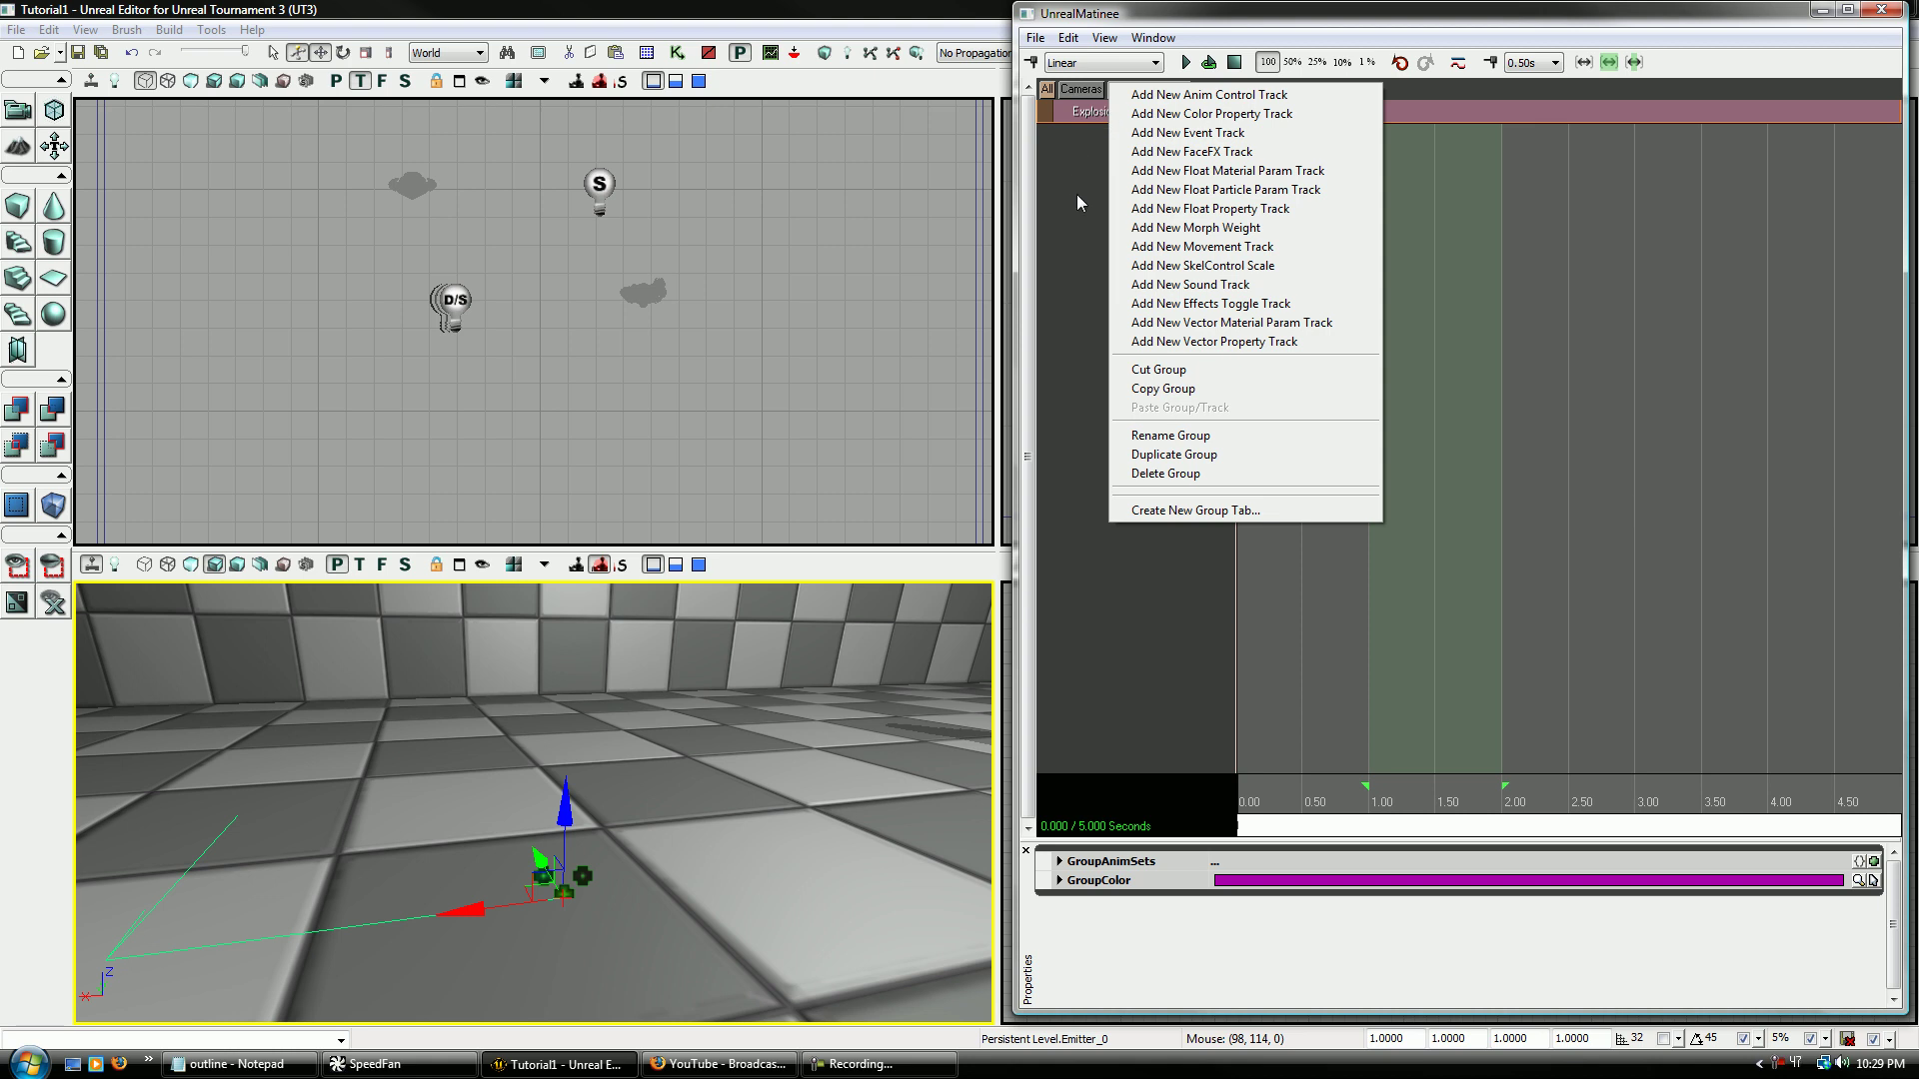
click(1322, 306)
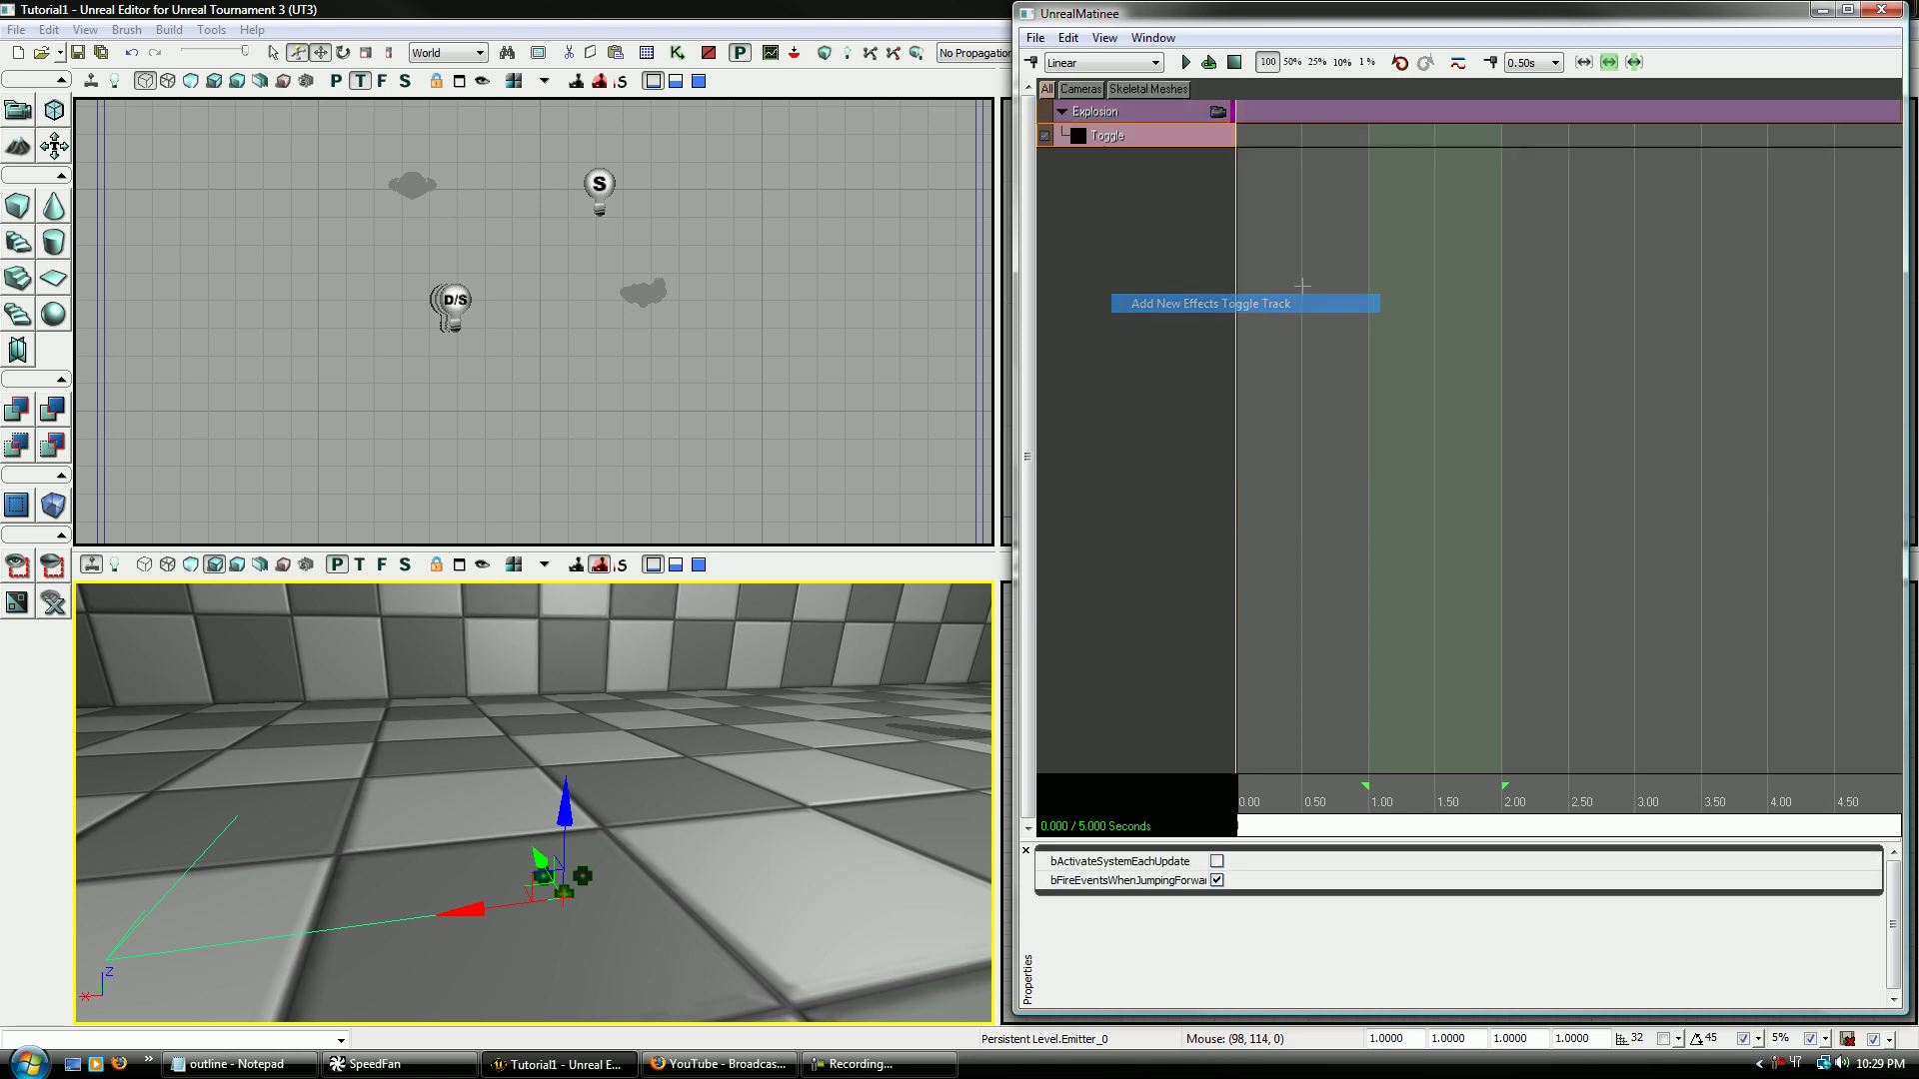
- Turn off bAutoActivate in the emitter's ParticleSystemComponent properties
click(617, 856)
drag(617, 855, 618, 868)
right_drag(618, 868, 627, 861)
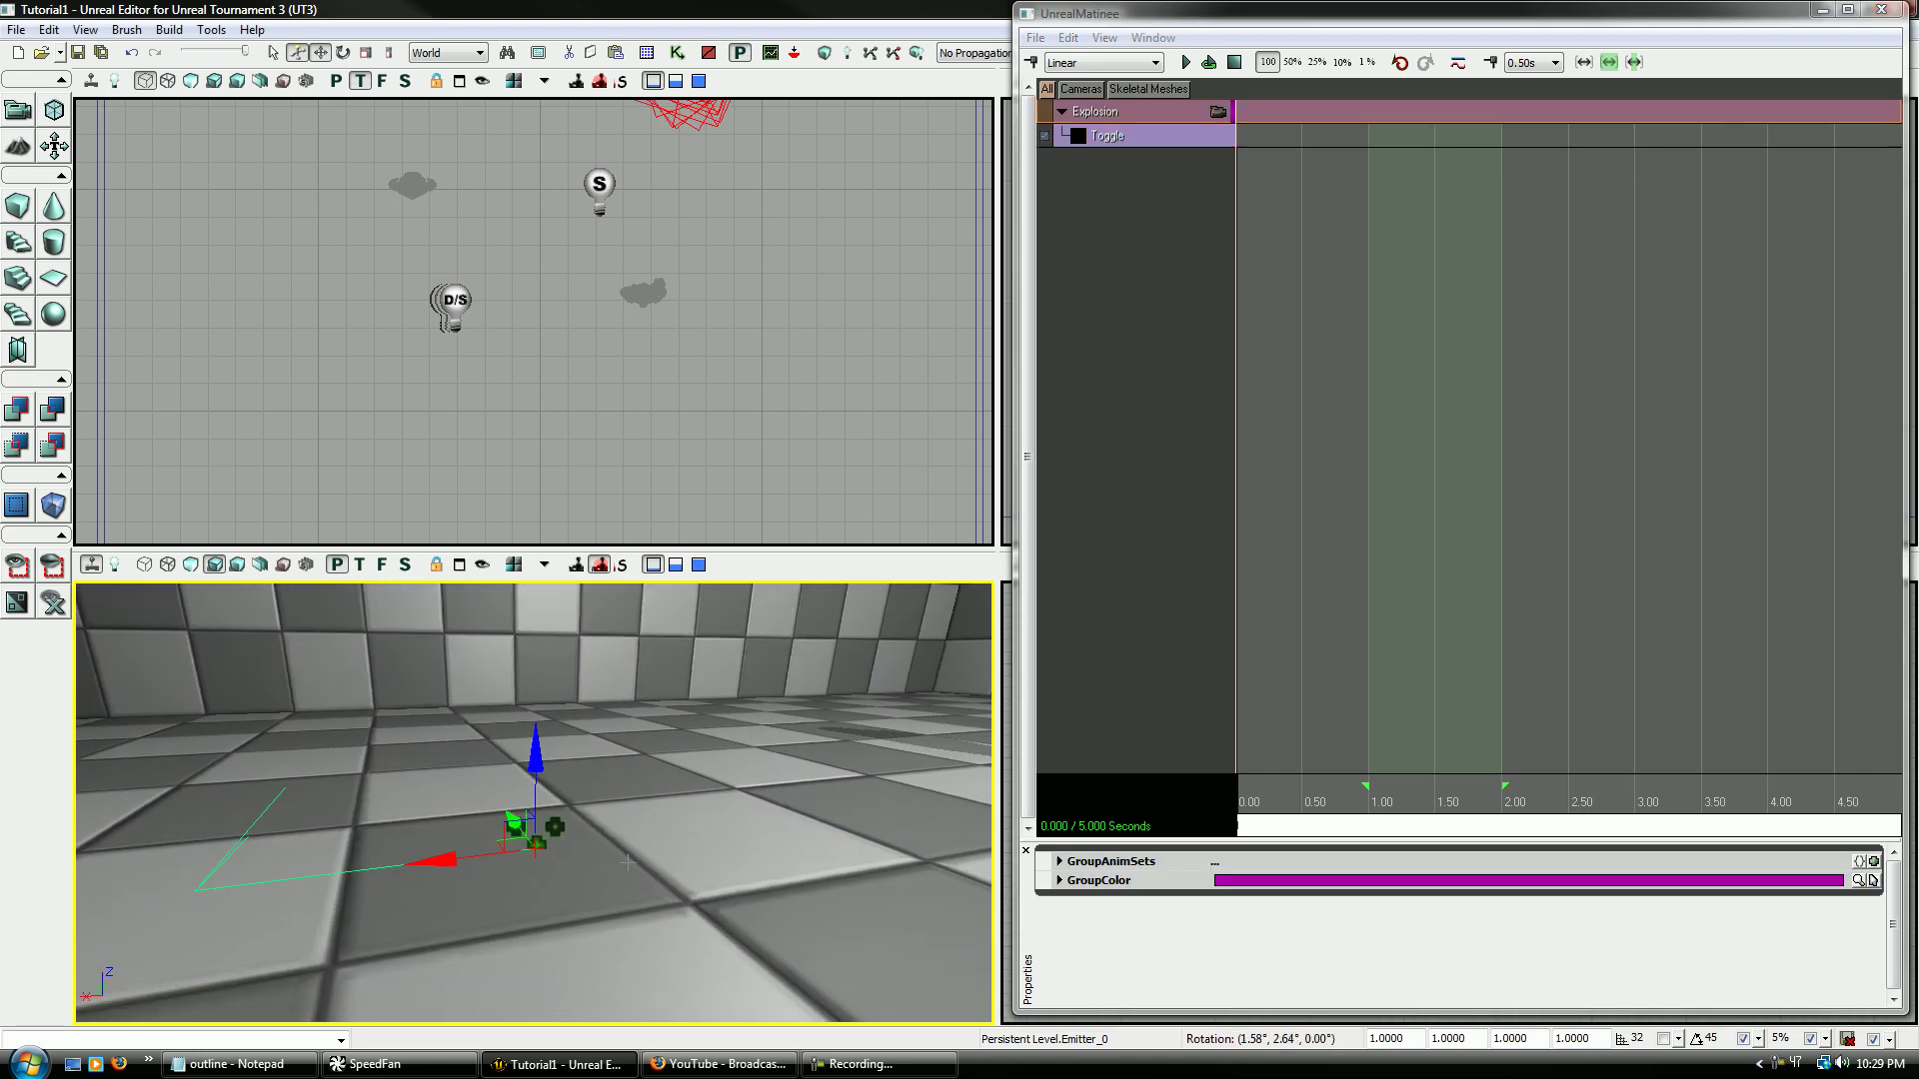
double_click(560, 826)
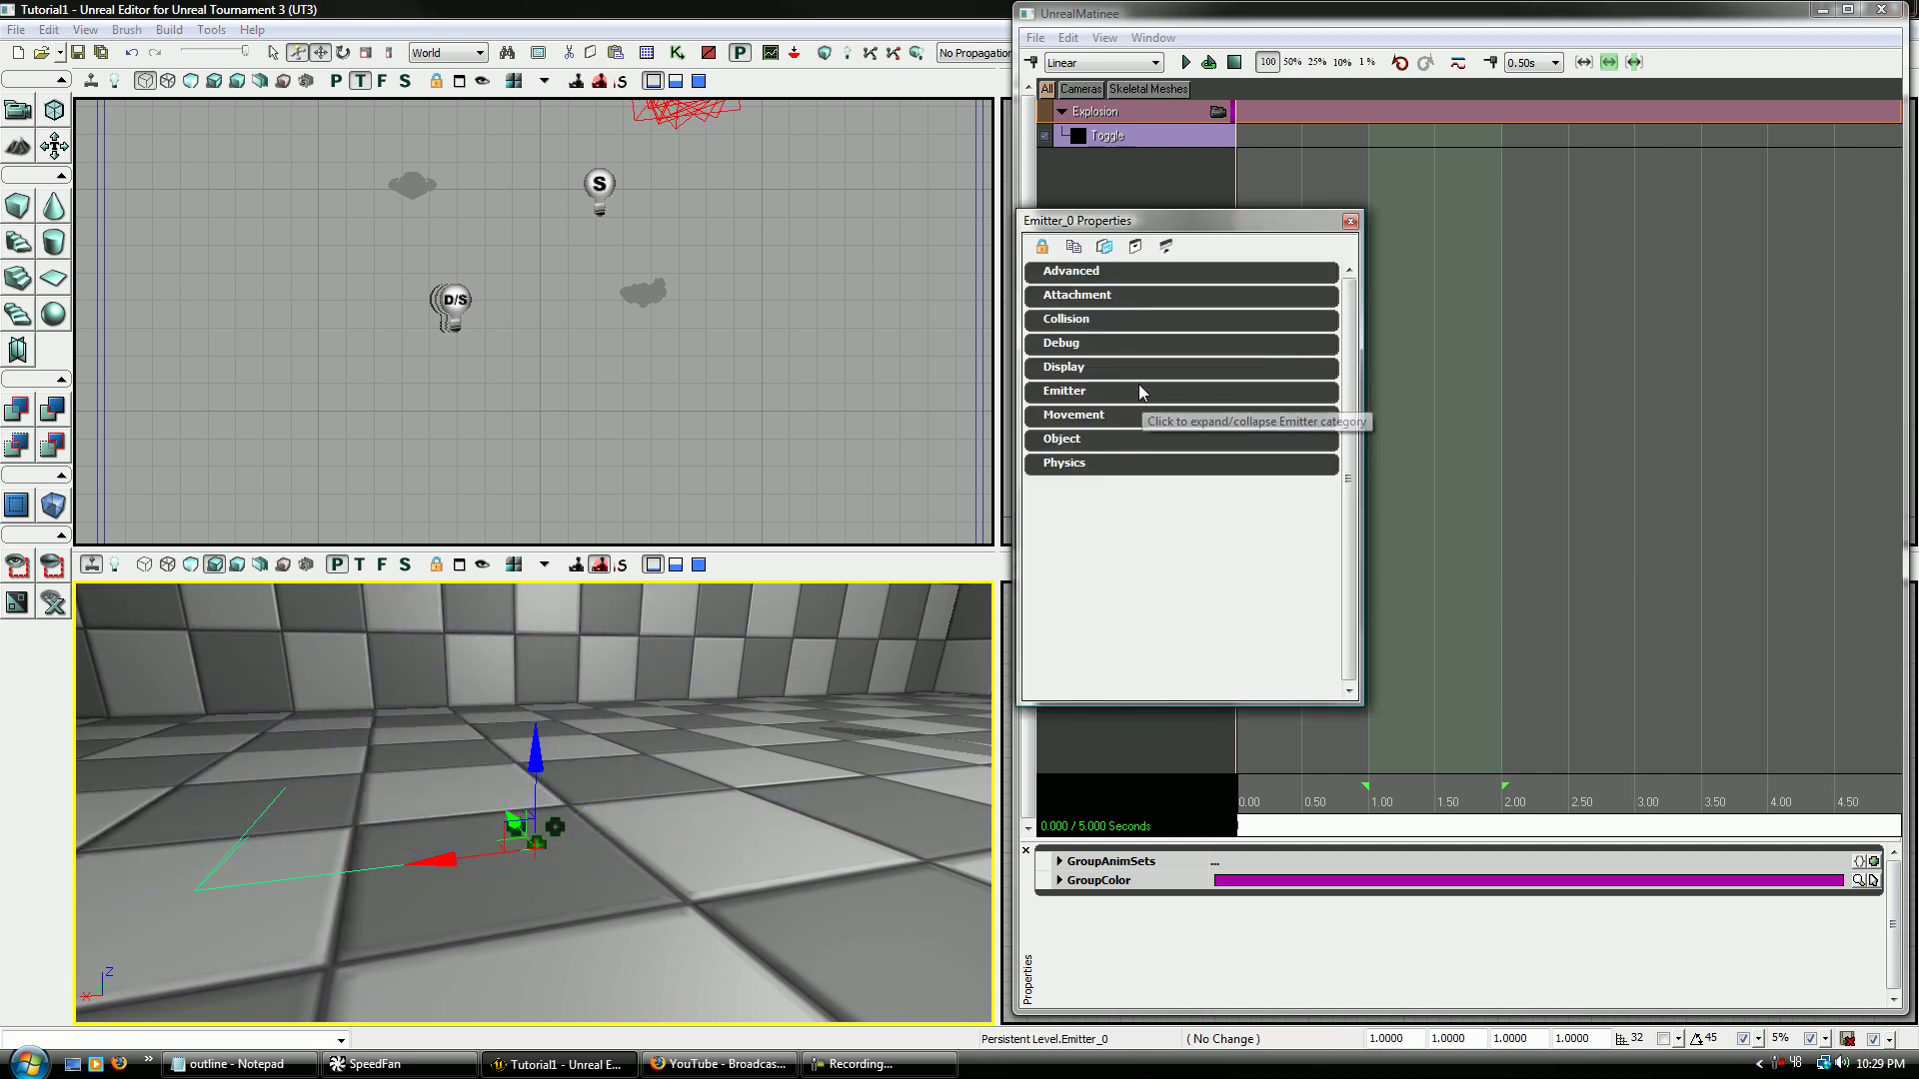
click(1137, 400)
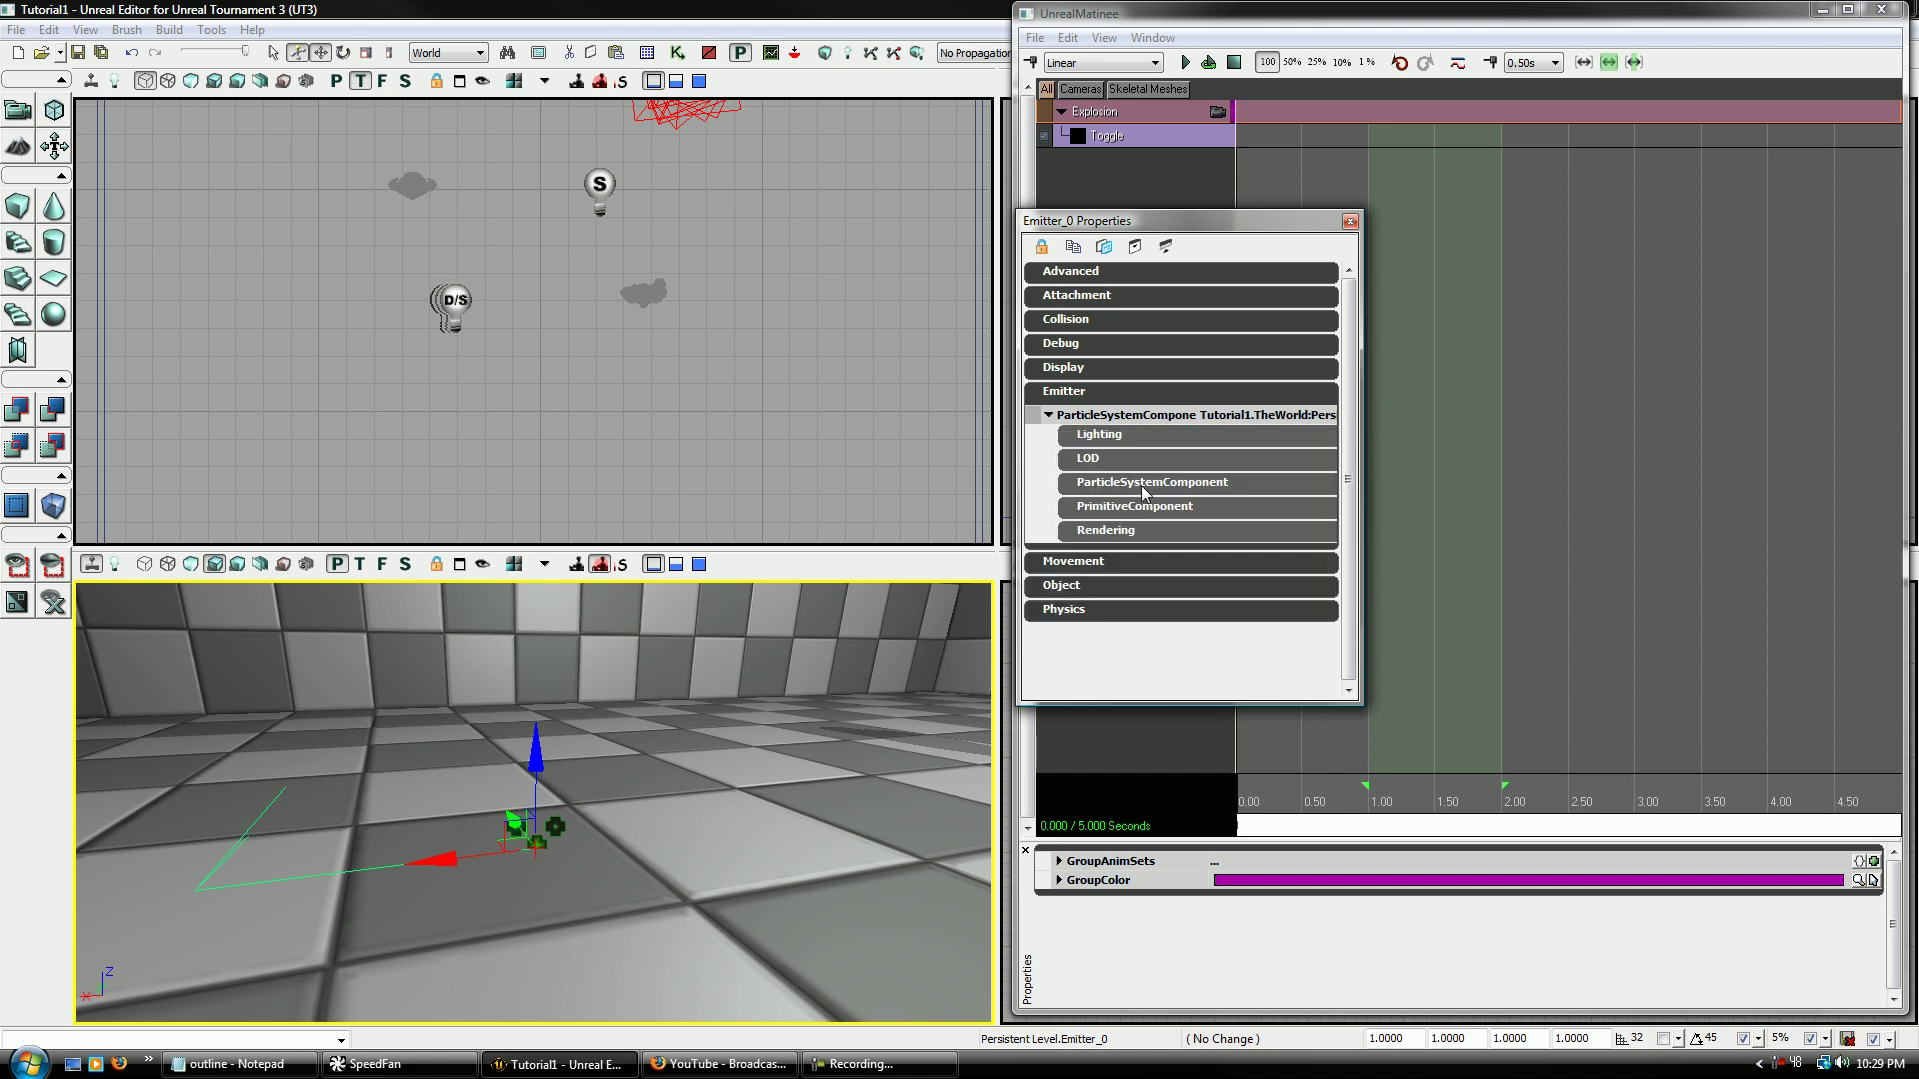
click(1146, 484)
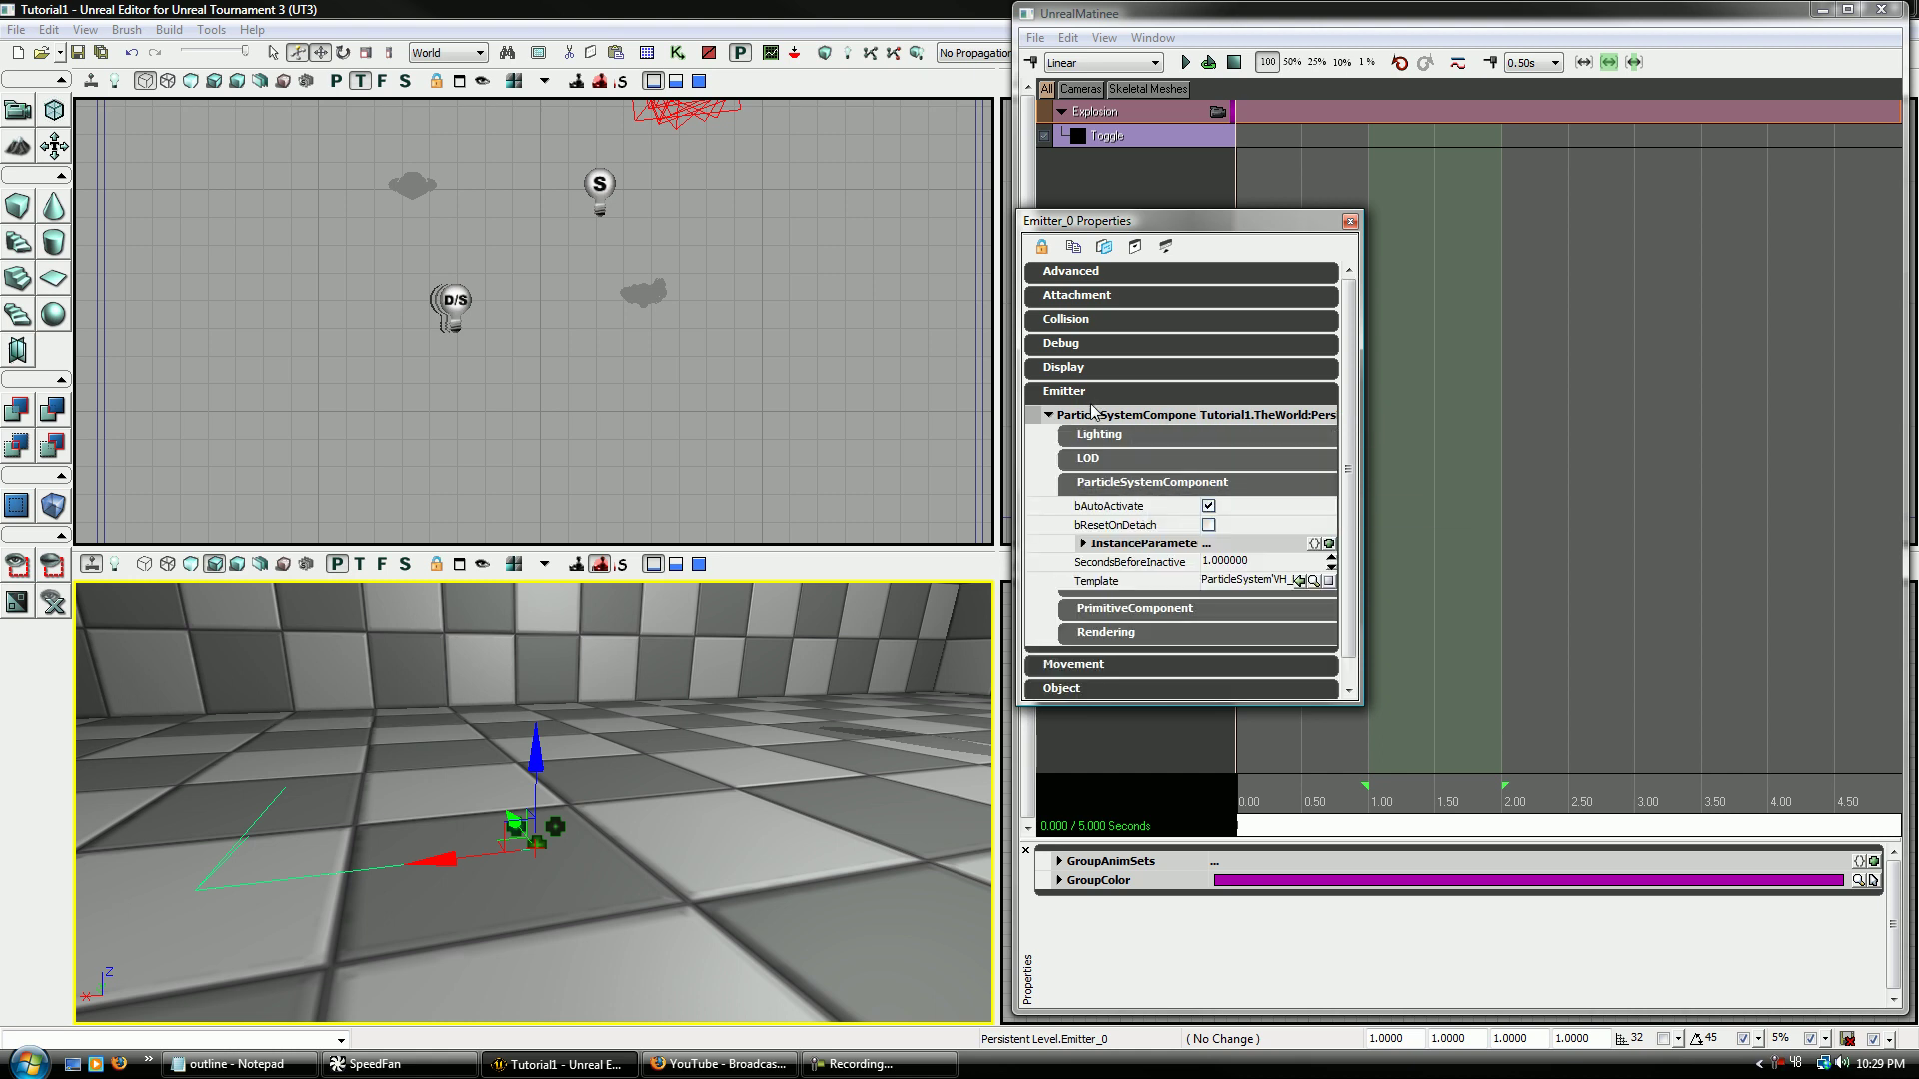
click(1209, 506)
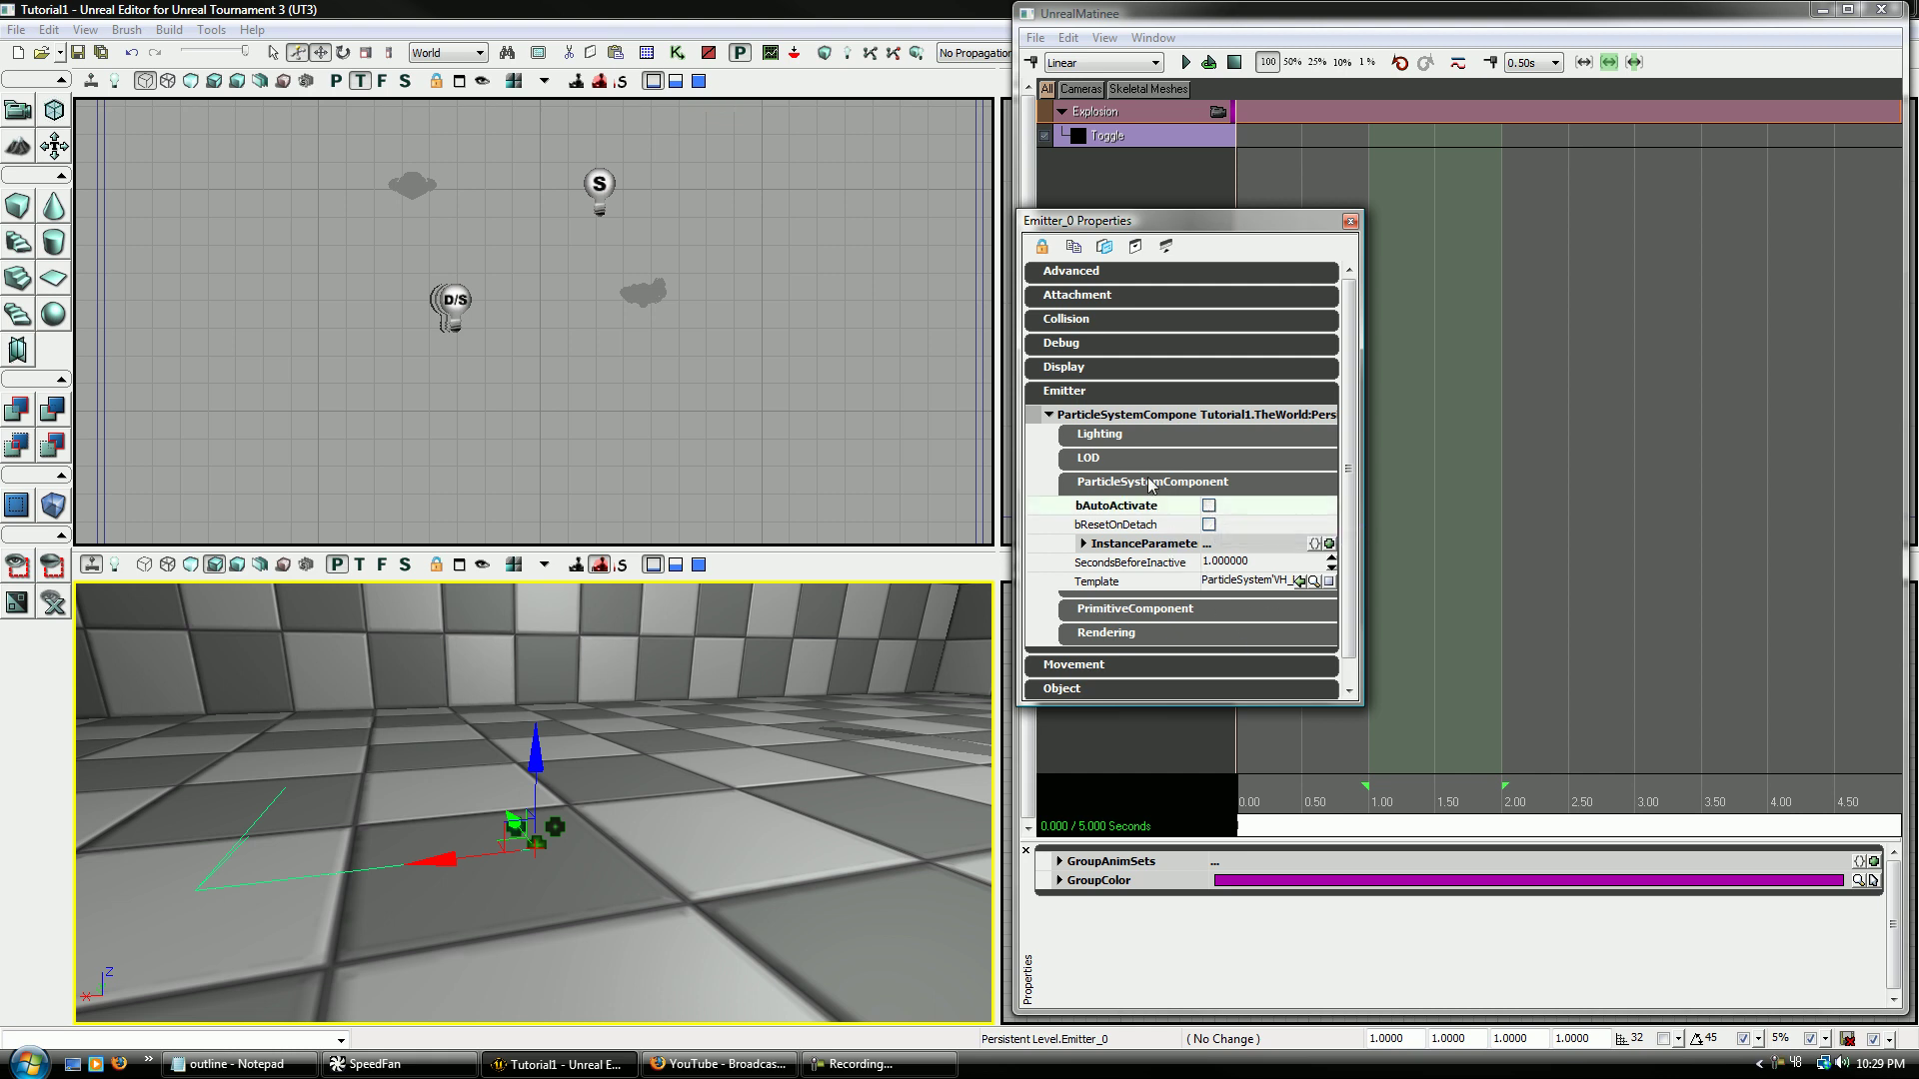
click(1142, 436)
click(1144, 436)
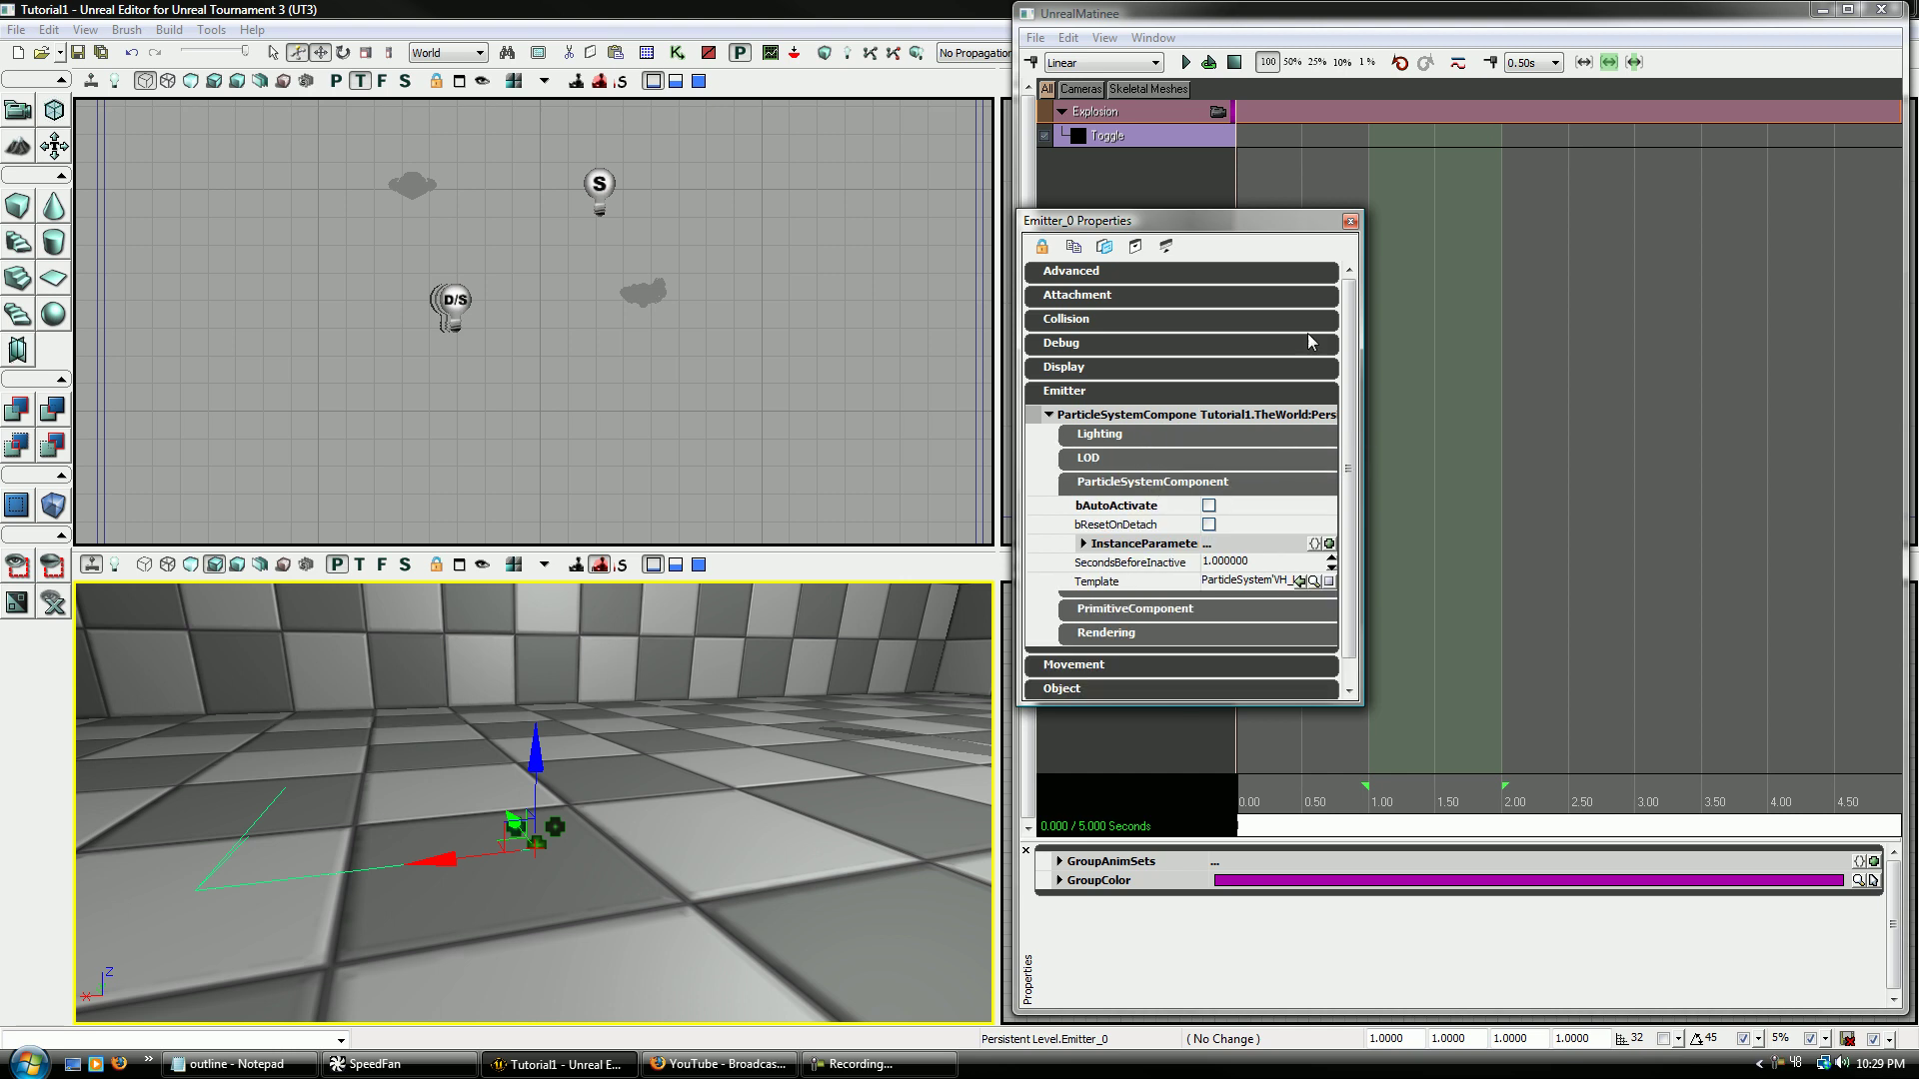
click(1350, 221)
- Add an On key to the explosion group's Toggle track at about 0.49 seconds
click(1193, 141)
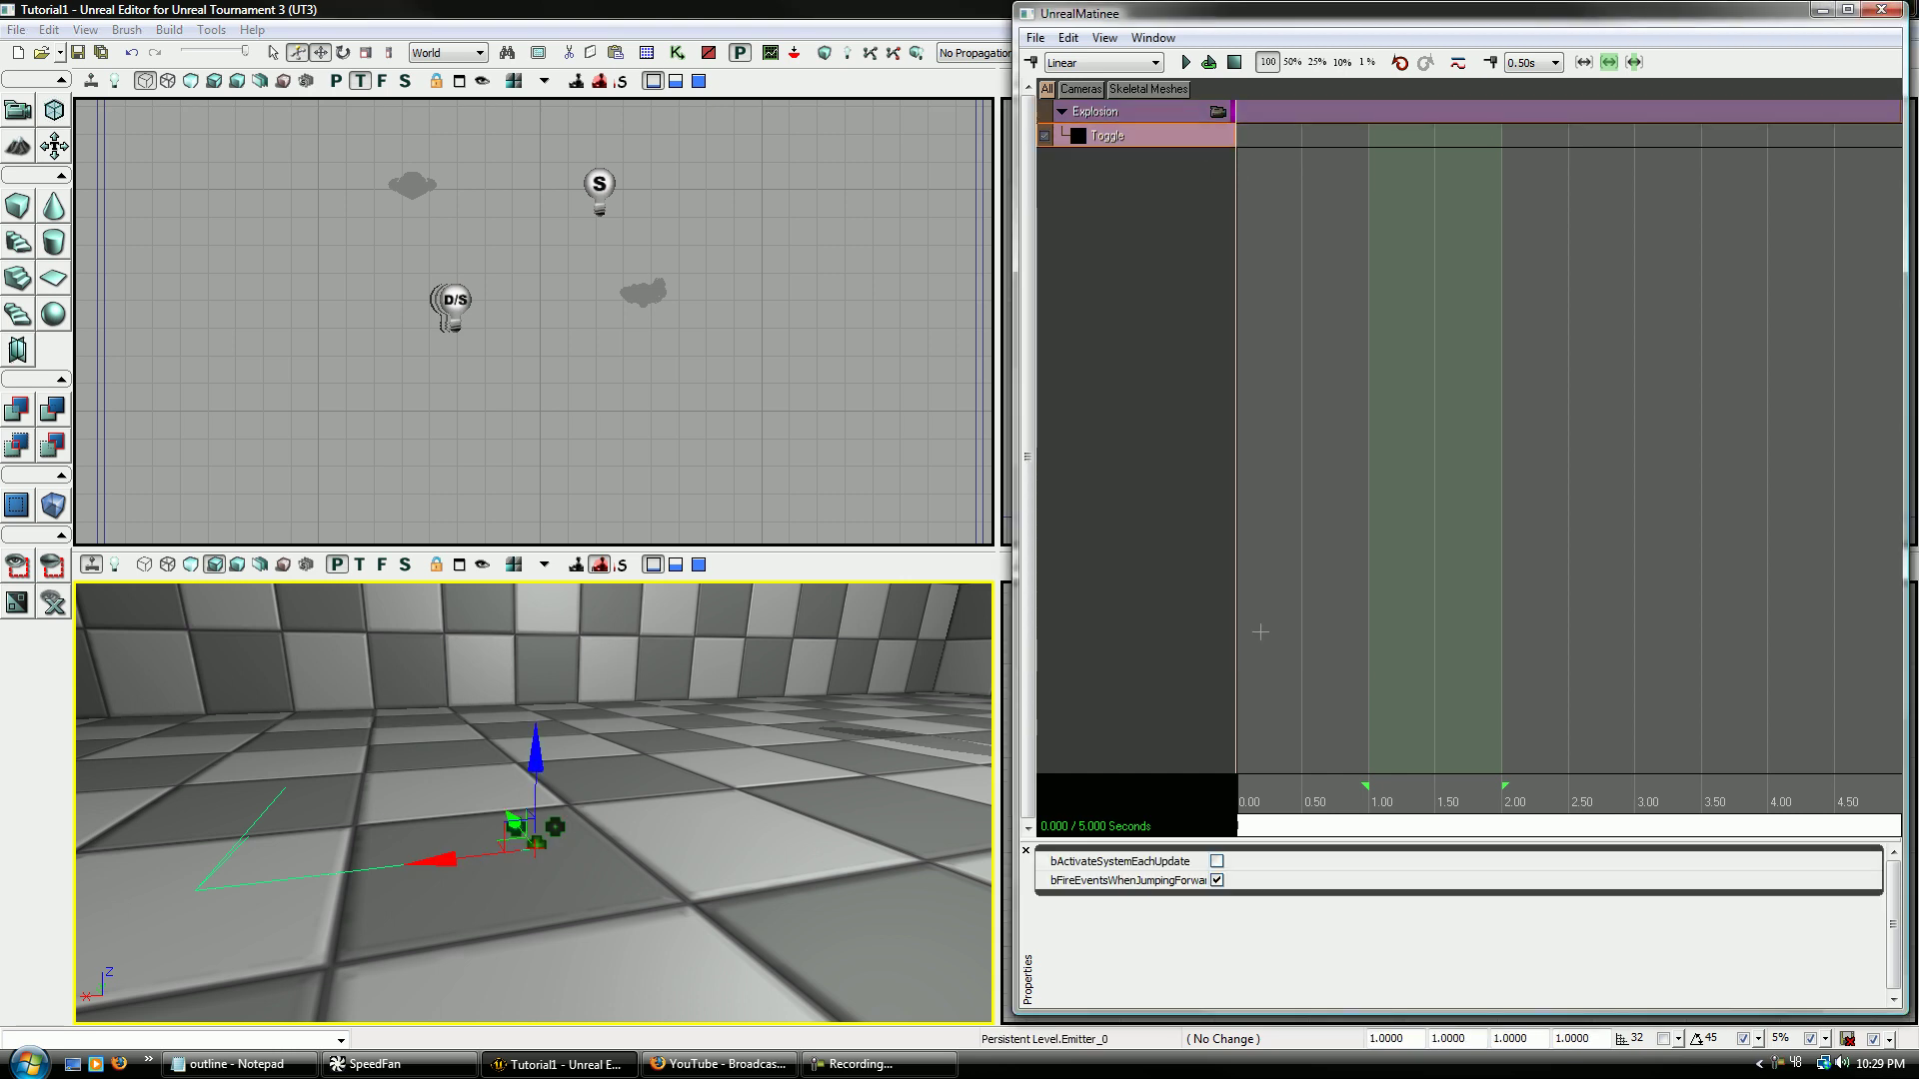
mouse_move(1266, 806)
mouse_down()
mouse_move(1262, 770)
mouse_move(1298, 789)
mouse_up()
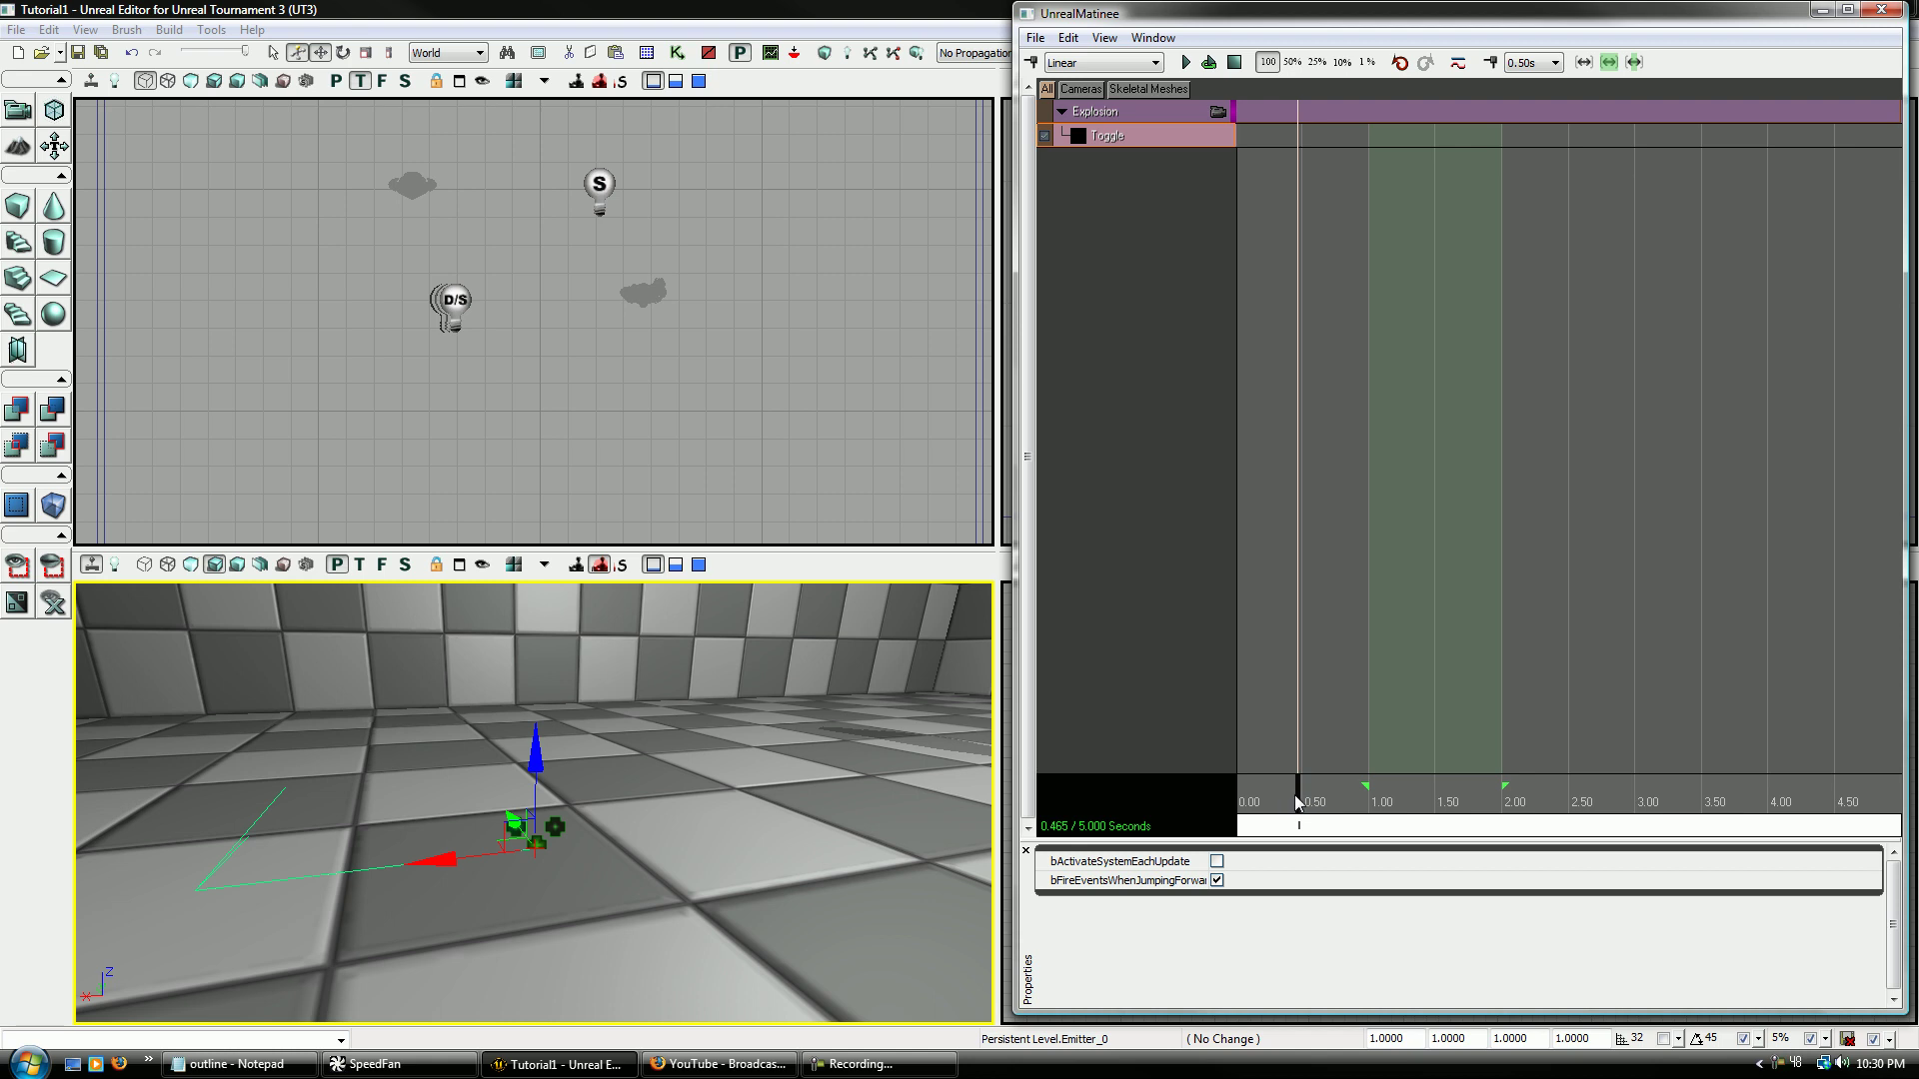
drag(1298, 794, 1300, 793)
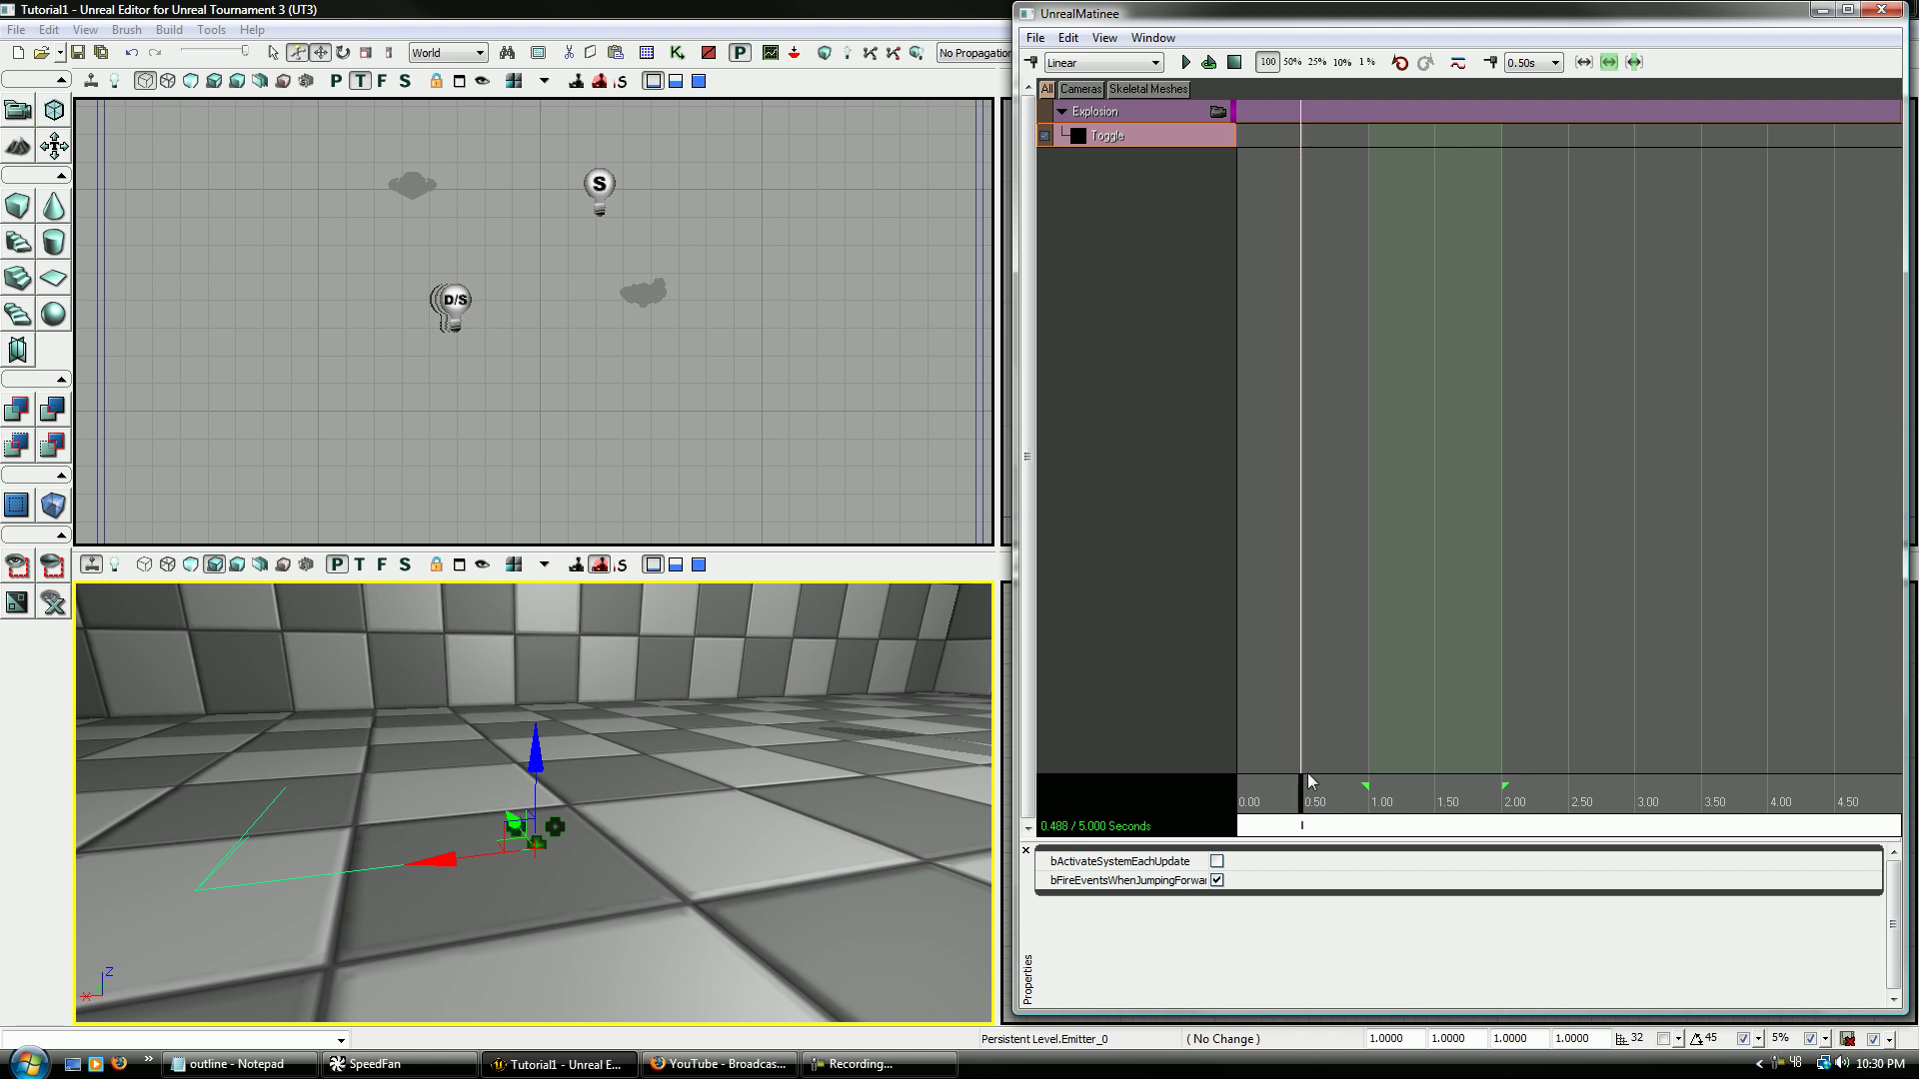
key(Return)
click(975, 515)
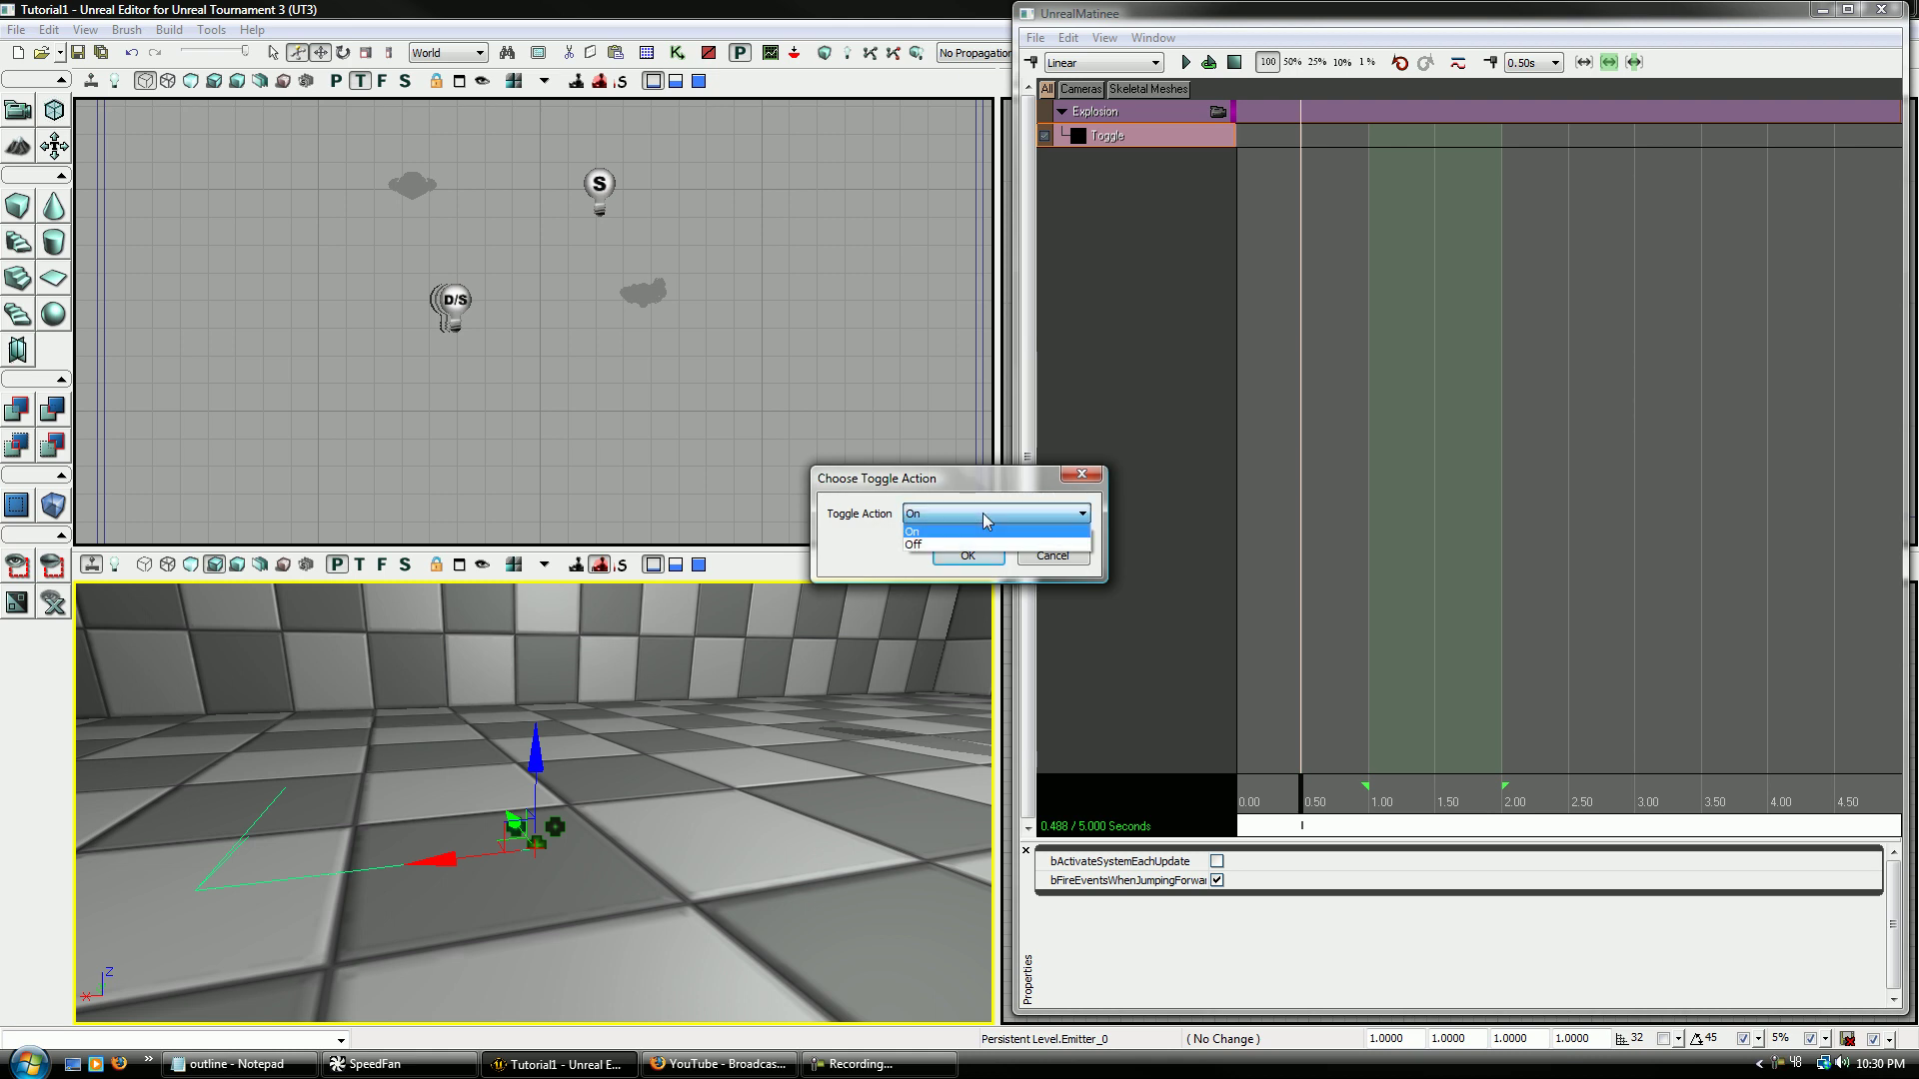
click(984, 531)
click(977, 555)
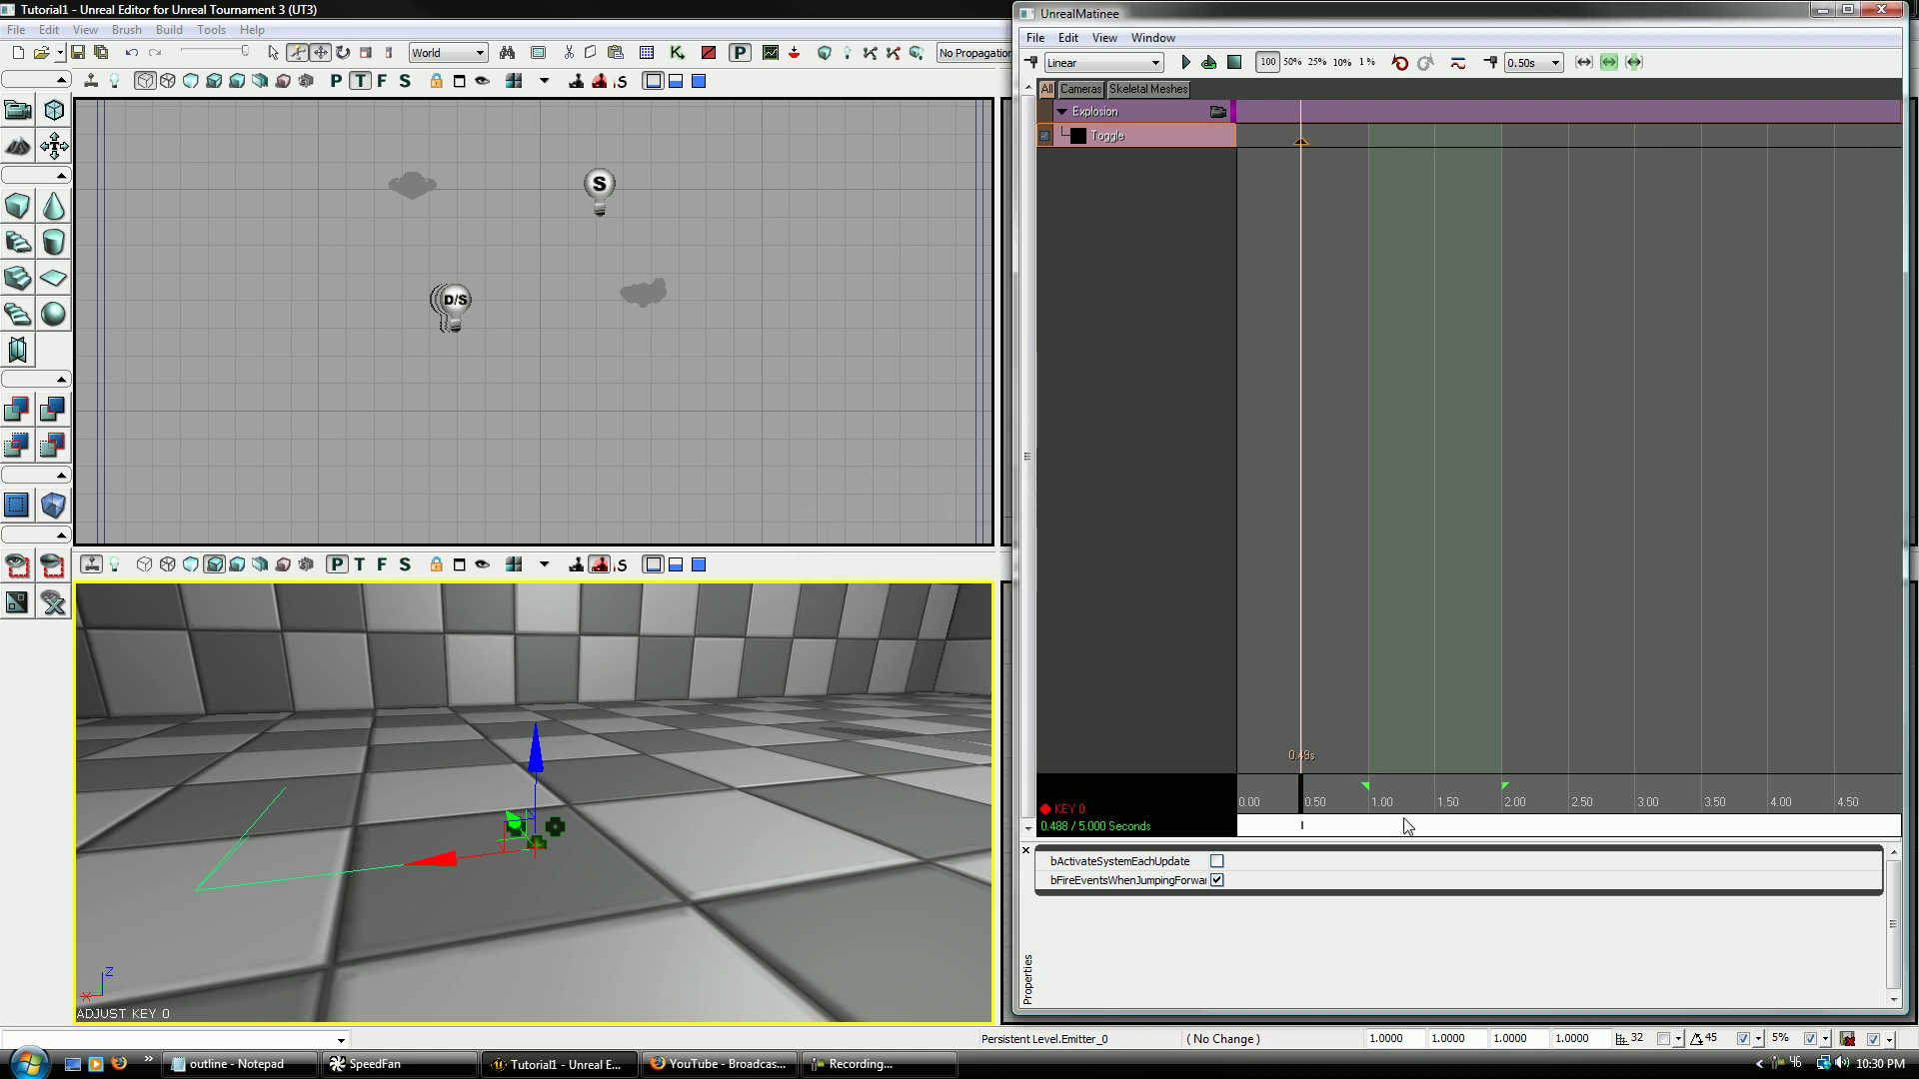
- Add Toggle keys for the explosion: Off at about 1.0 seconds, On at about 2.2 seconds, and Off at 2.57 seconds
click(1366, 812)
key(Return)
key(Return)
drag(1380, 812, 1293, 796)
key(Return)
key(Return)
scroll(1580, 804, down, 3)
scroll(1580, 803, up, 2)
key(Return)
key(Return)
key(space)
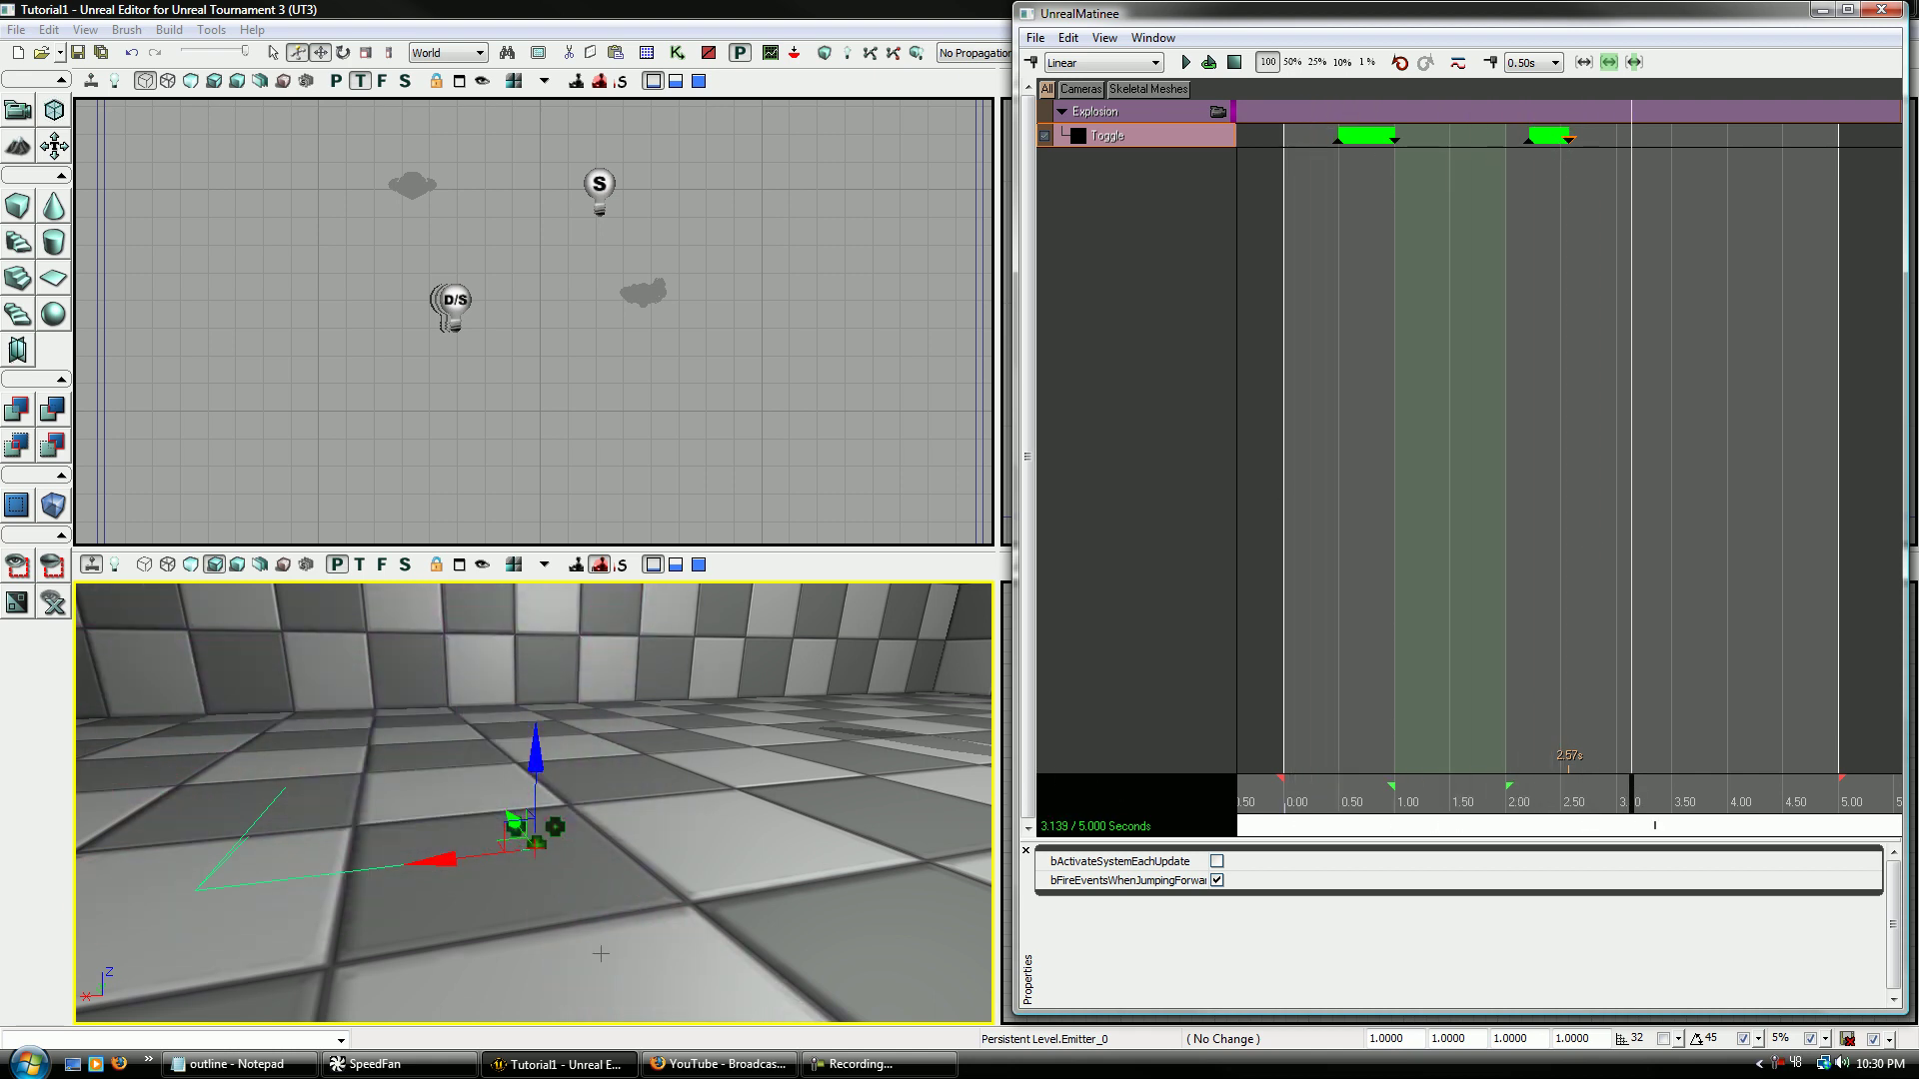
mouse_move(577, 948)
mouse_down()
mouse_move(577, 985)
mouse_move(574, 919)
mouse_up()
right_drag(575, 919, 573, 897)
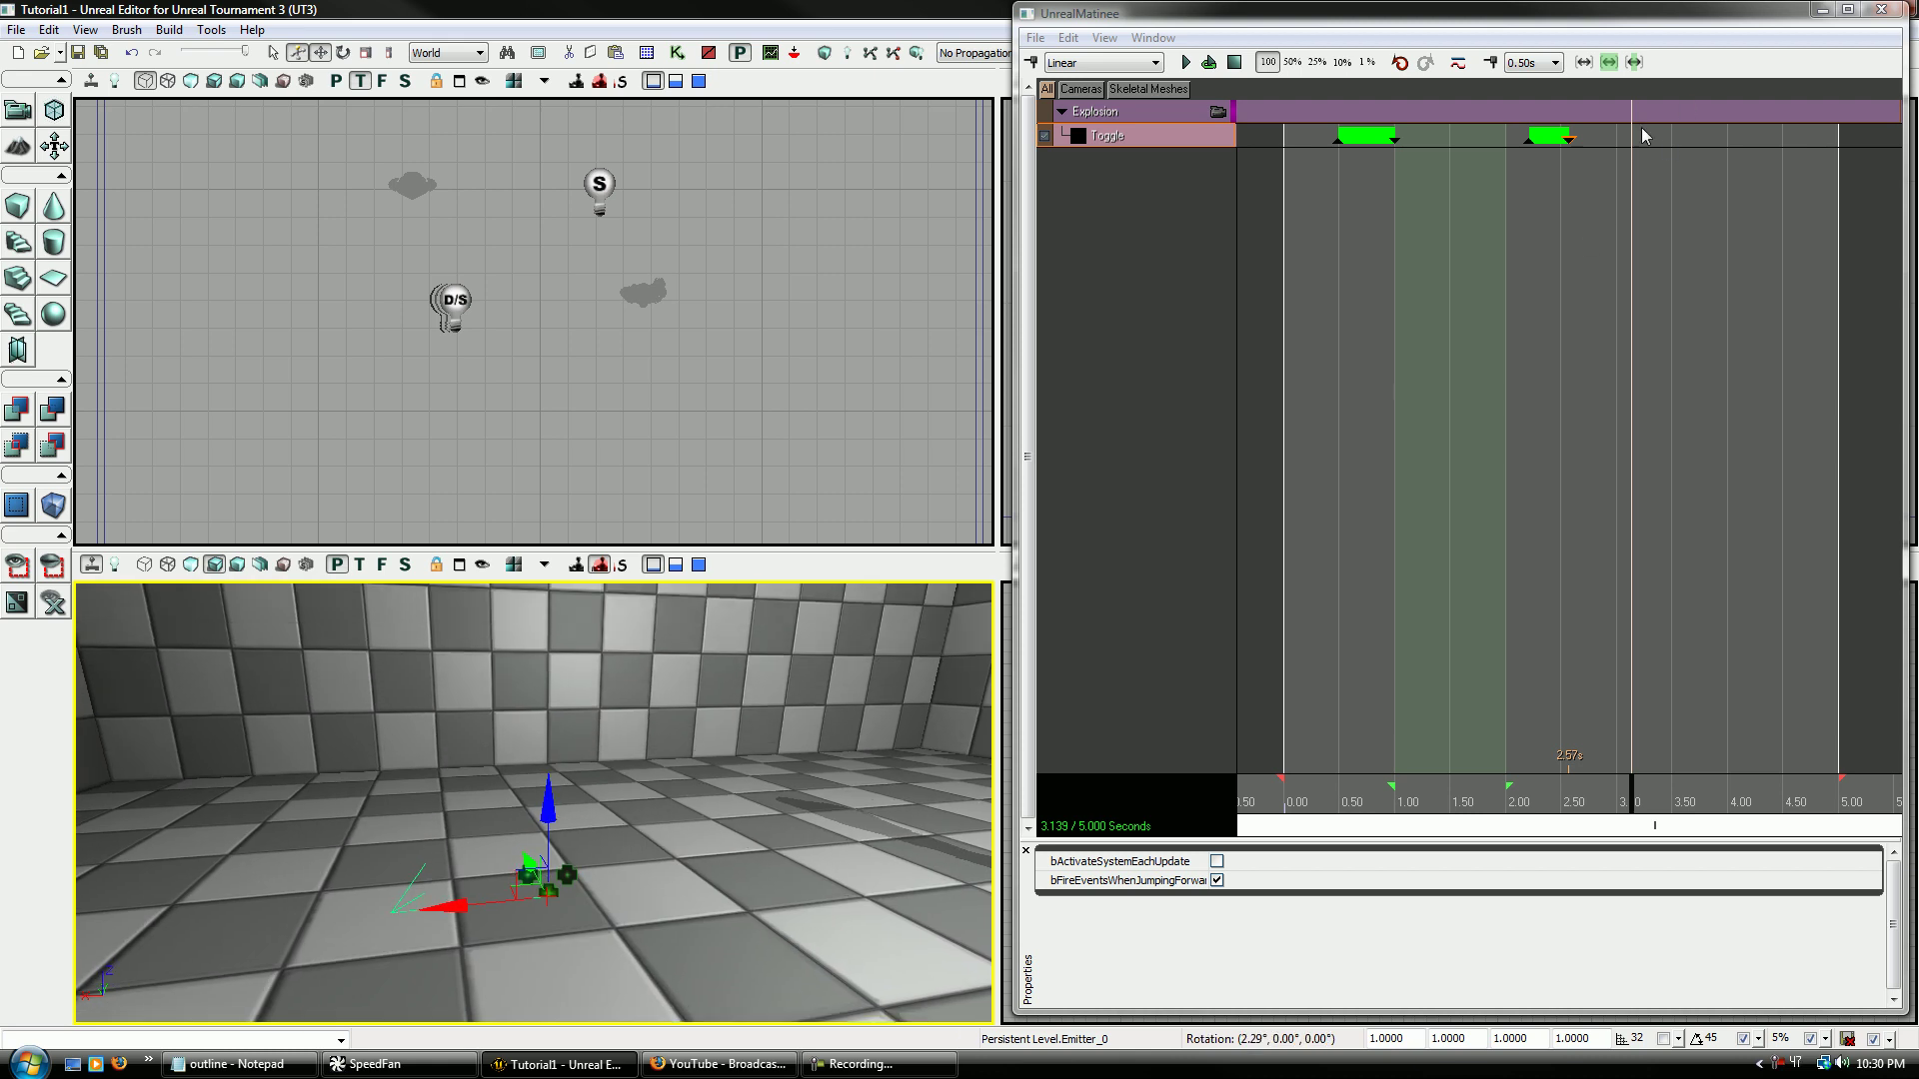
click(1599, 166)
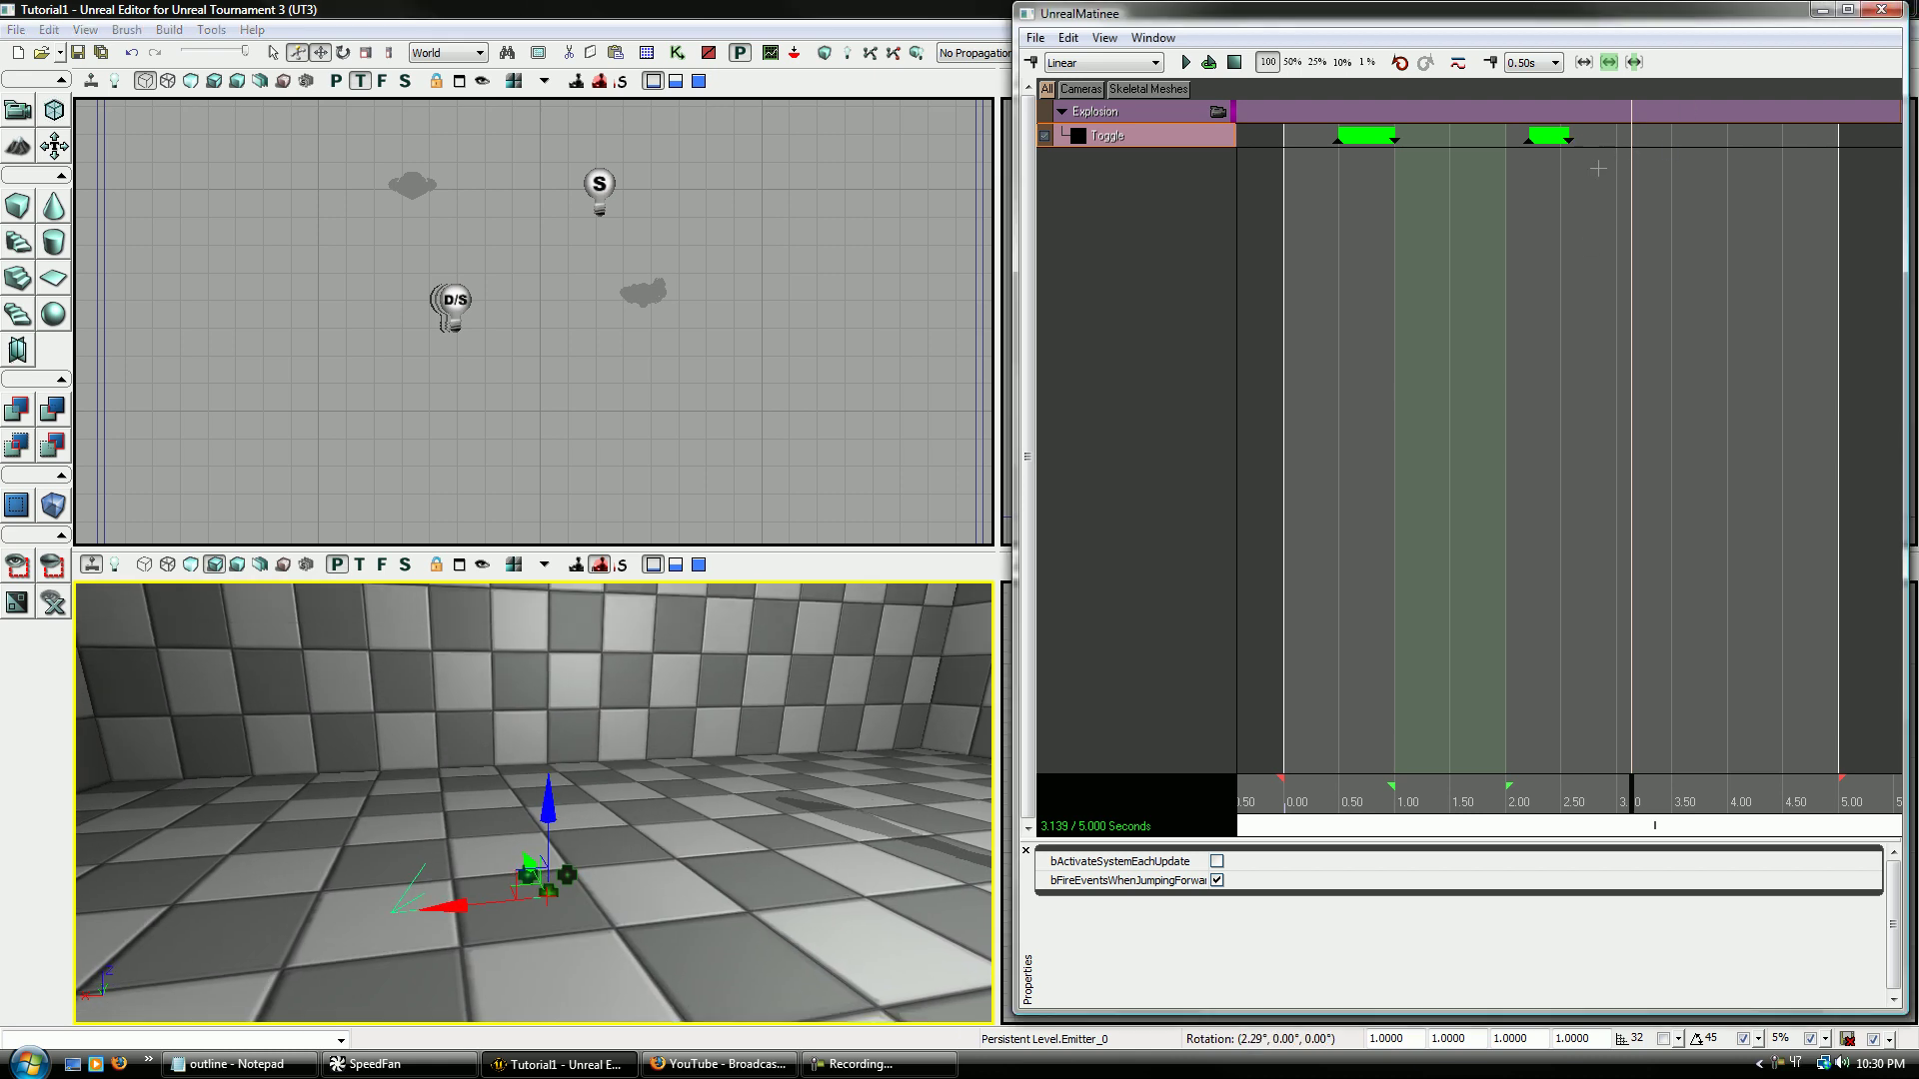
- Open the Generic browser maximized and filter the particle systems of all packages by "fire"
click(650, 55)
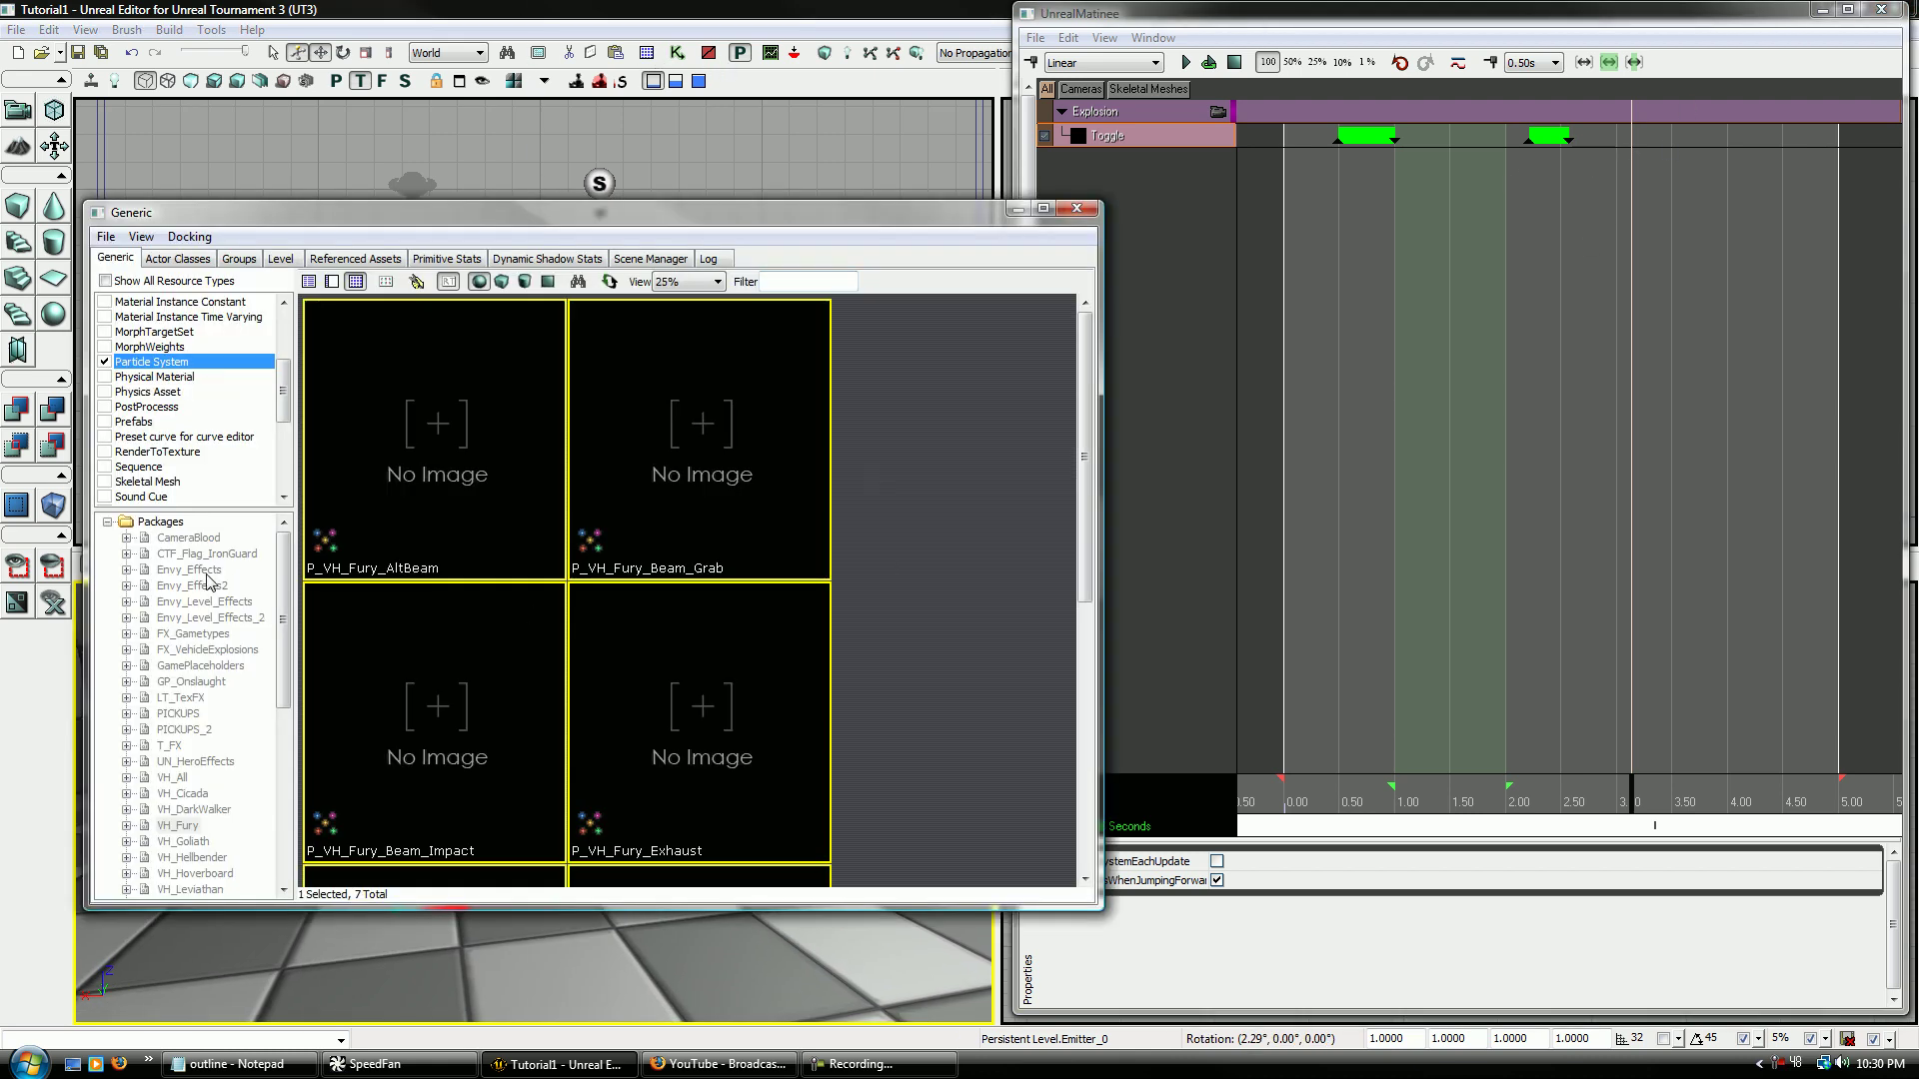
double_click(533, 212)
click(81, 352)
drag(193, 600, 192, 662)
key(ctrl+a)
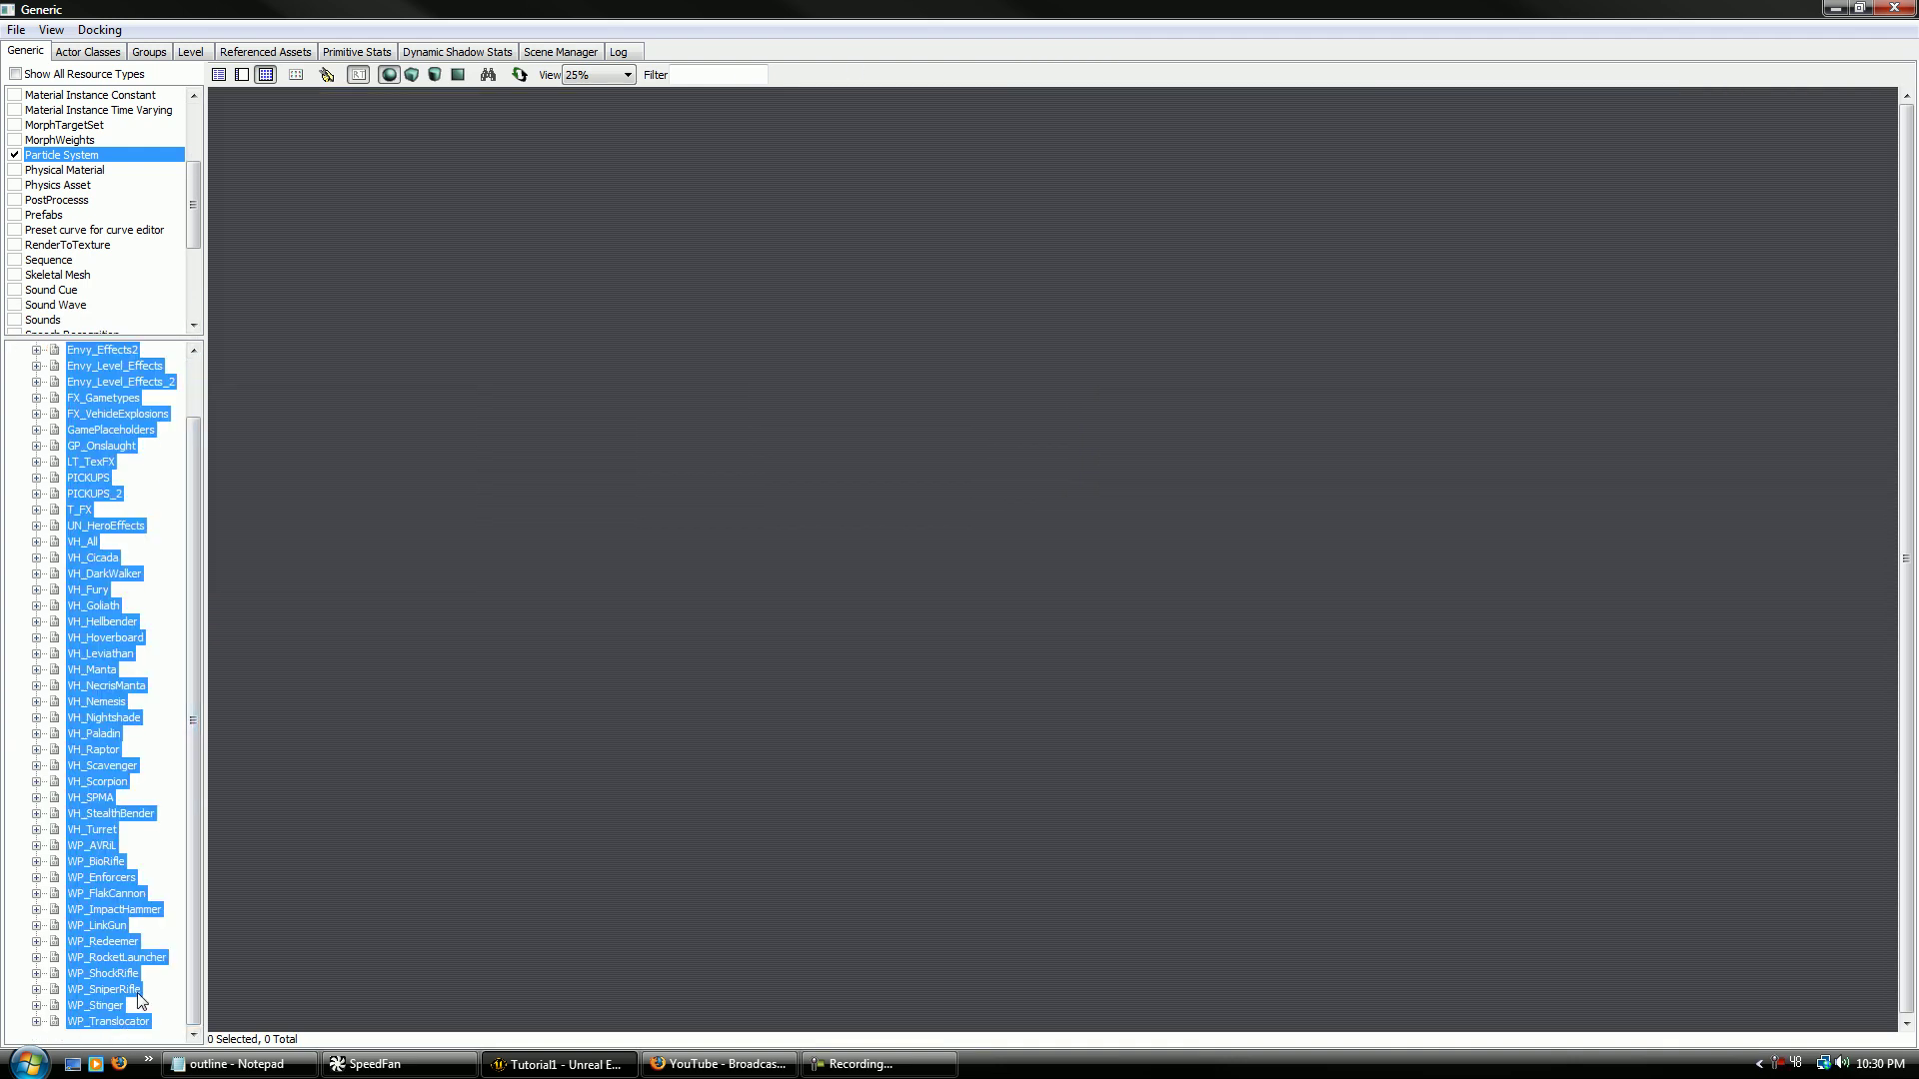
click(752, 72)
text(fire)
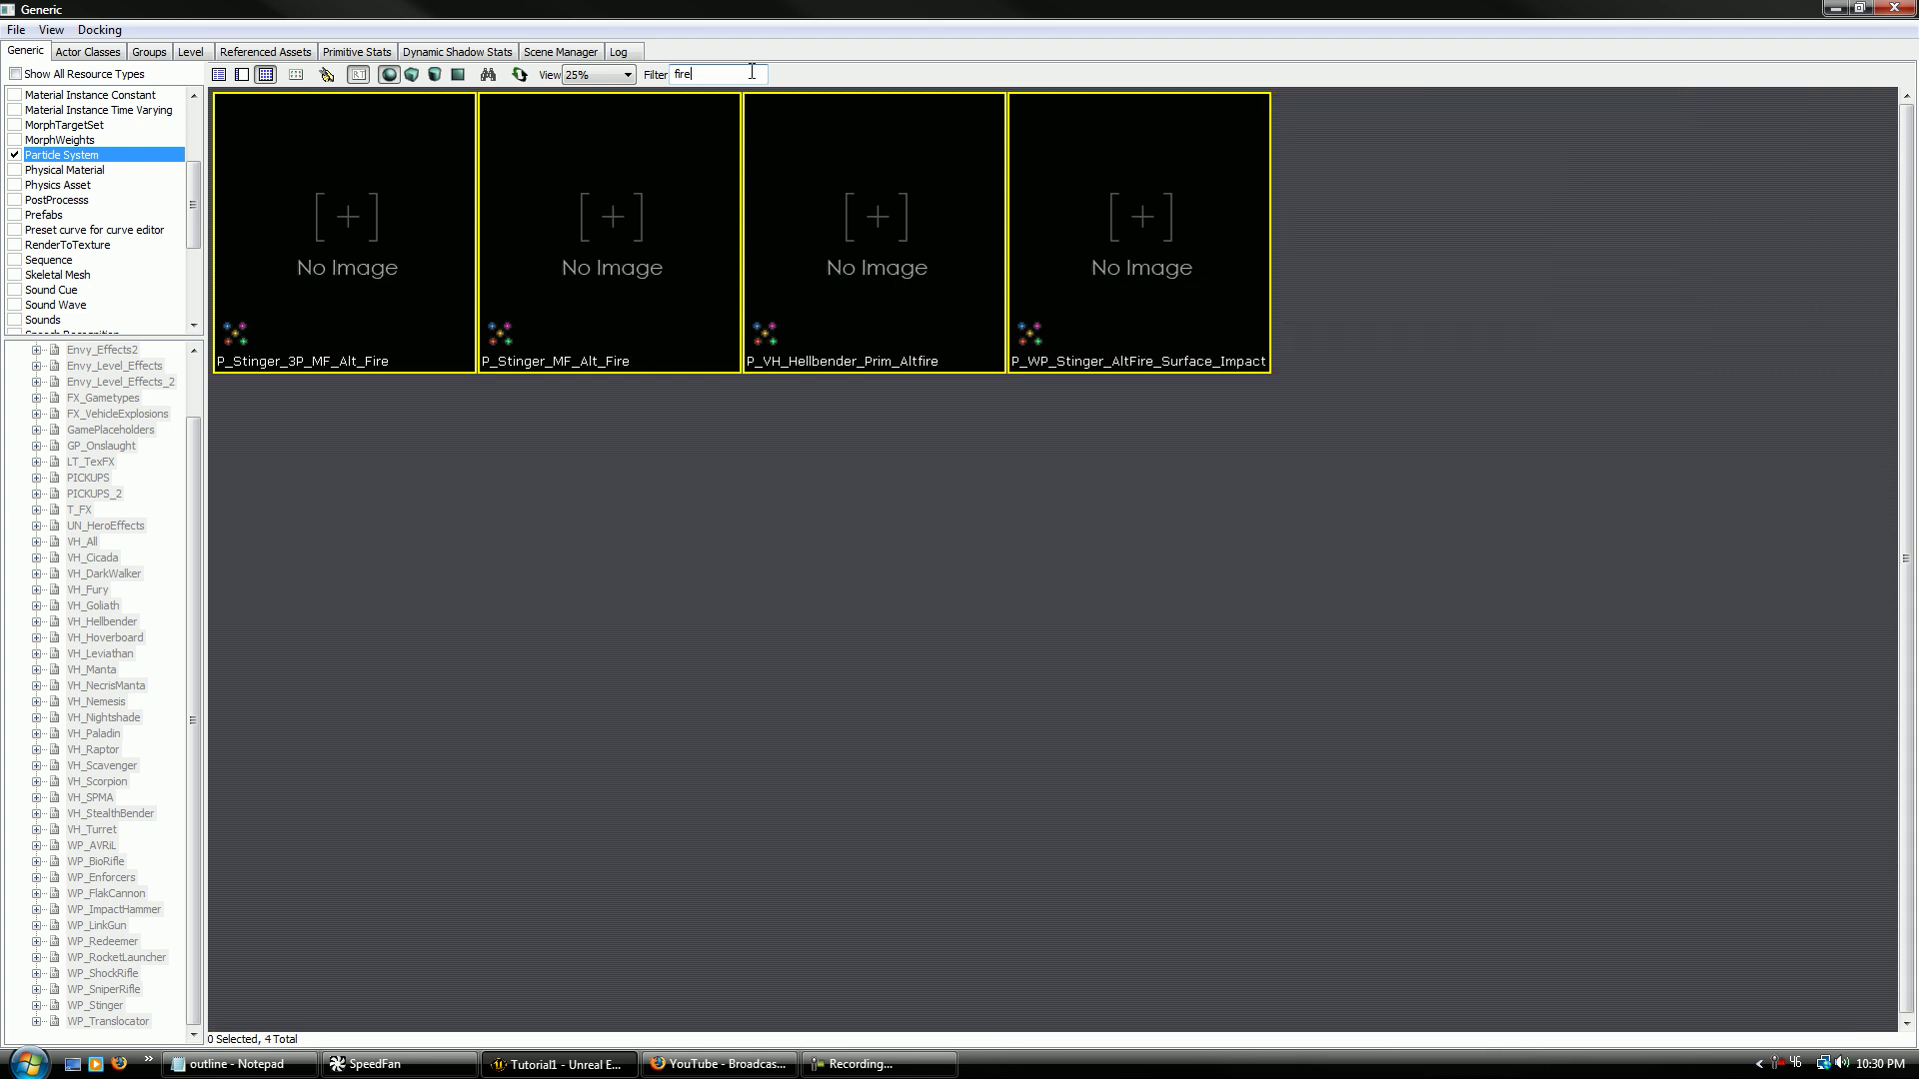
- Preview P_Stinger_MF_Alt_Fire, P_WP_Stinger_AltFire_Surface_Impact, P_VH_Hellbender_Prim_Altfire and P_Stinger_3P_MF_Alt_Fire in Cascade, closing each one
double_click(680, 264)
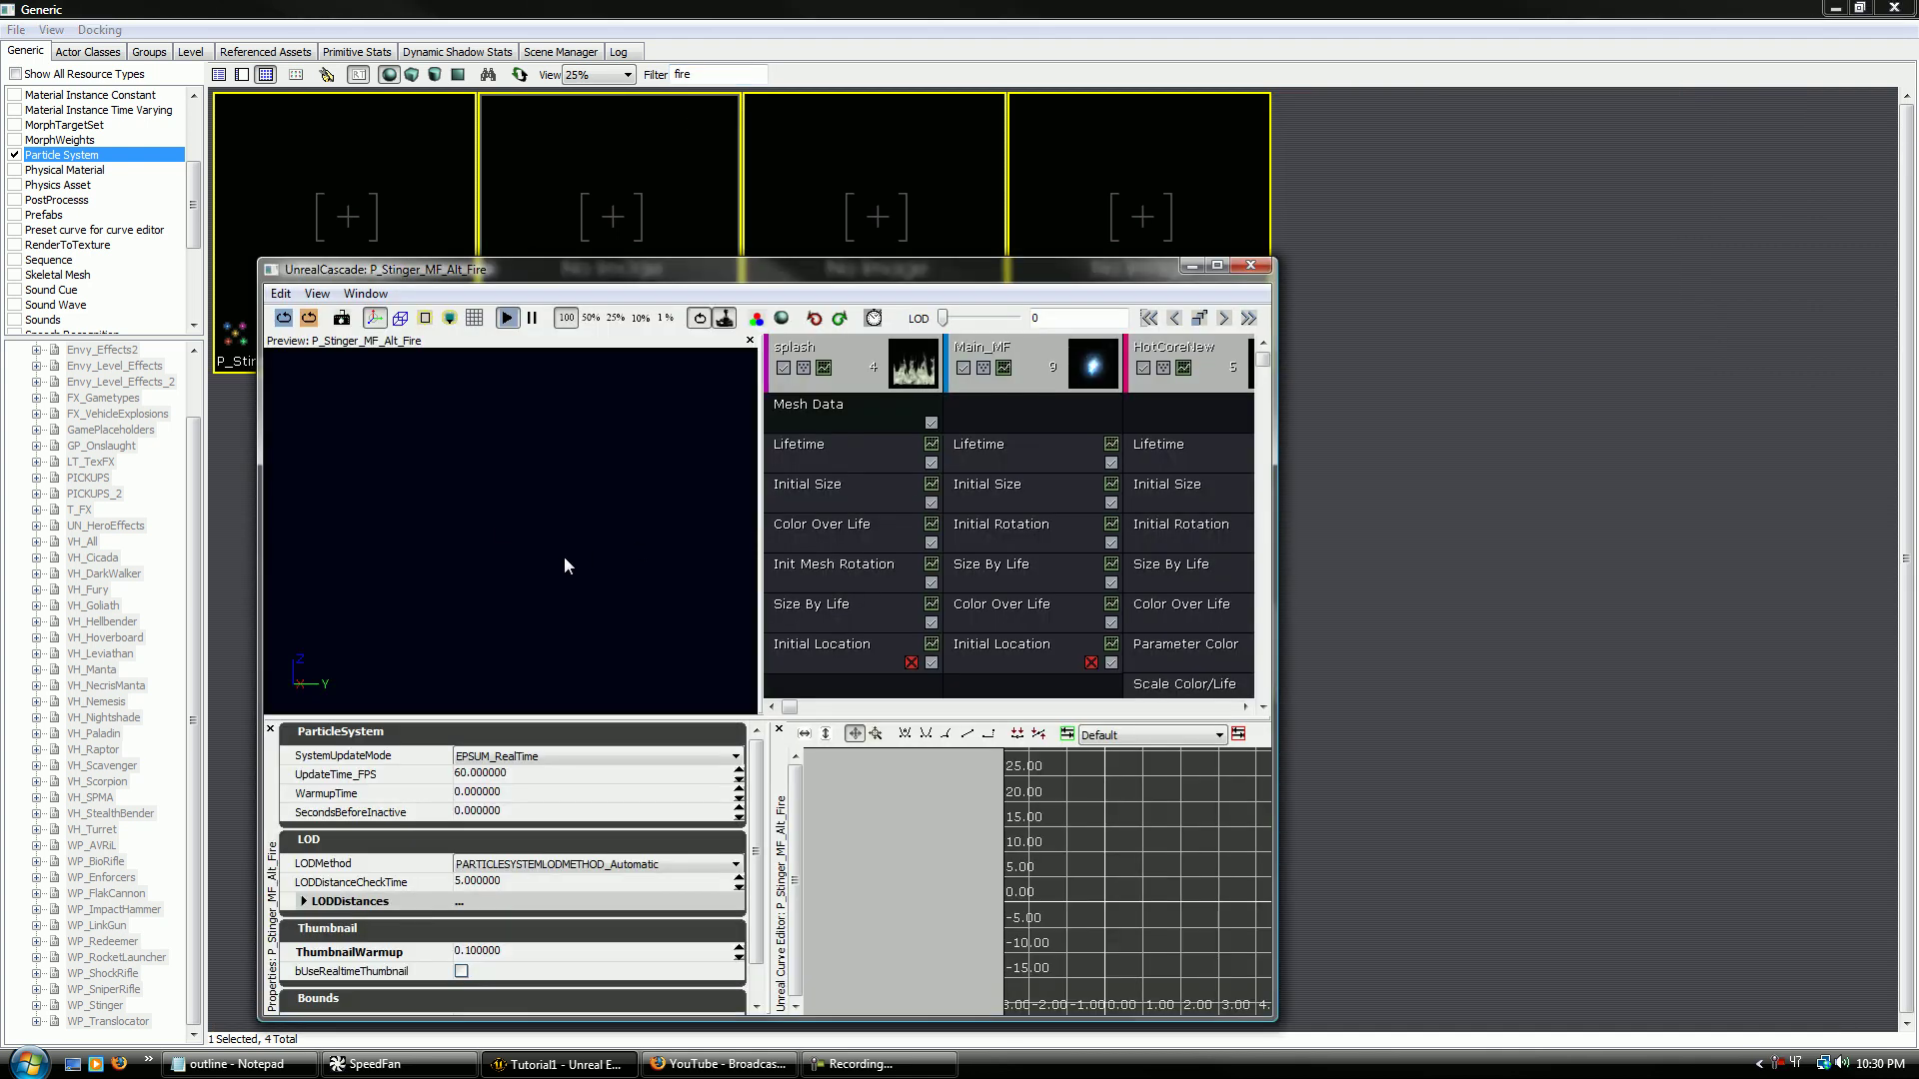
click(1249, 265)
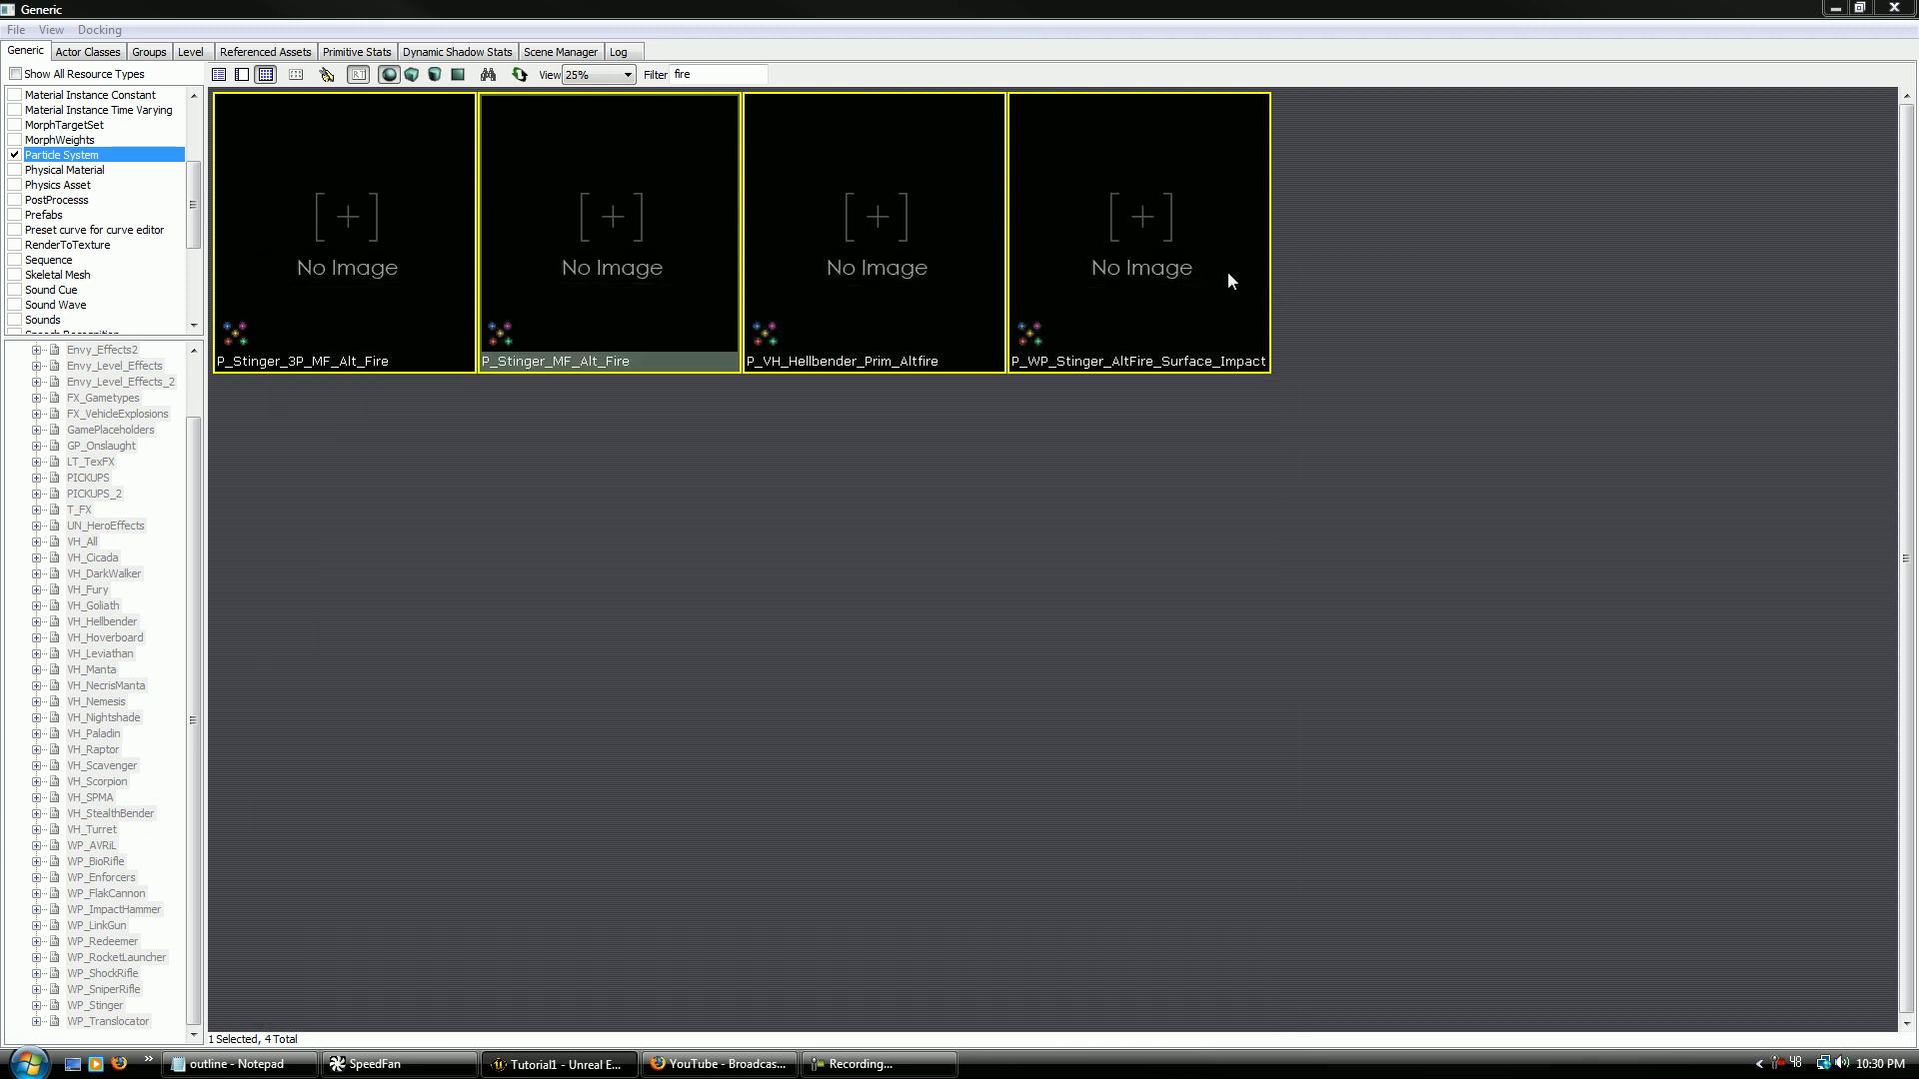
double_click(1198, 263)
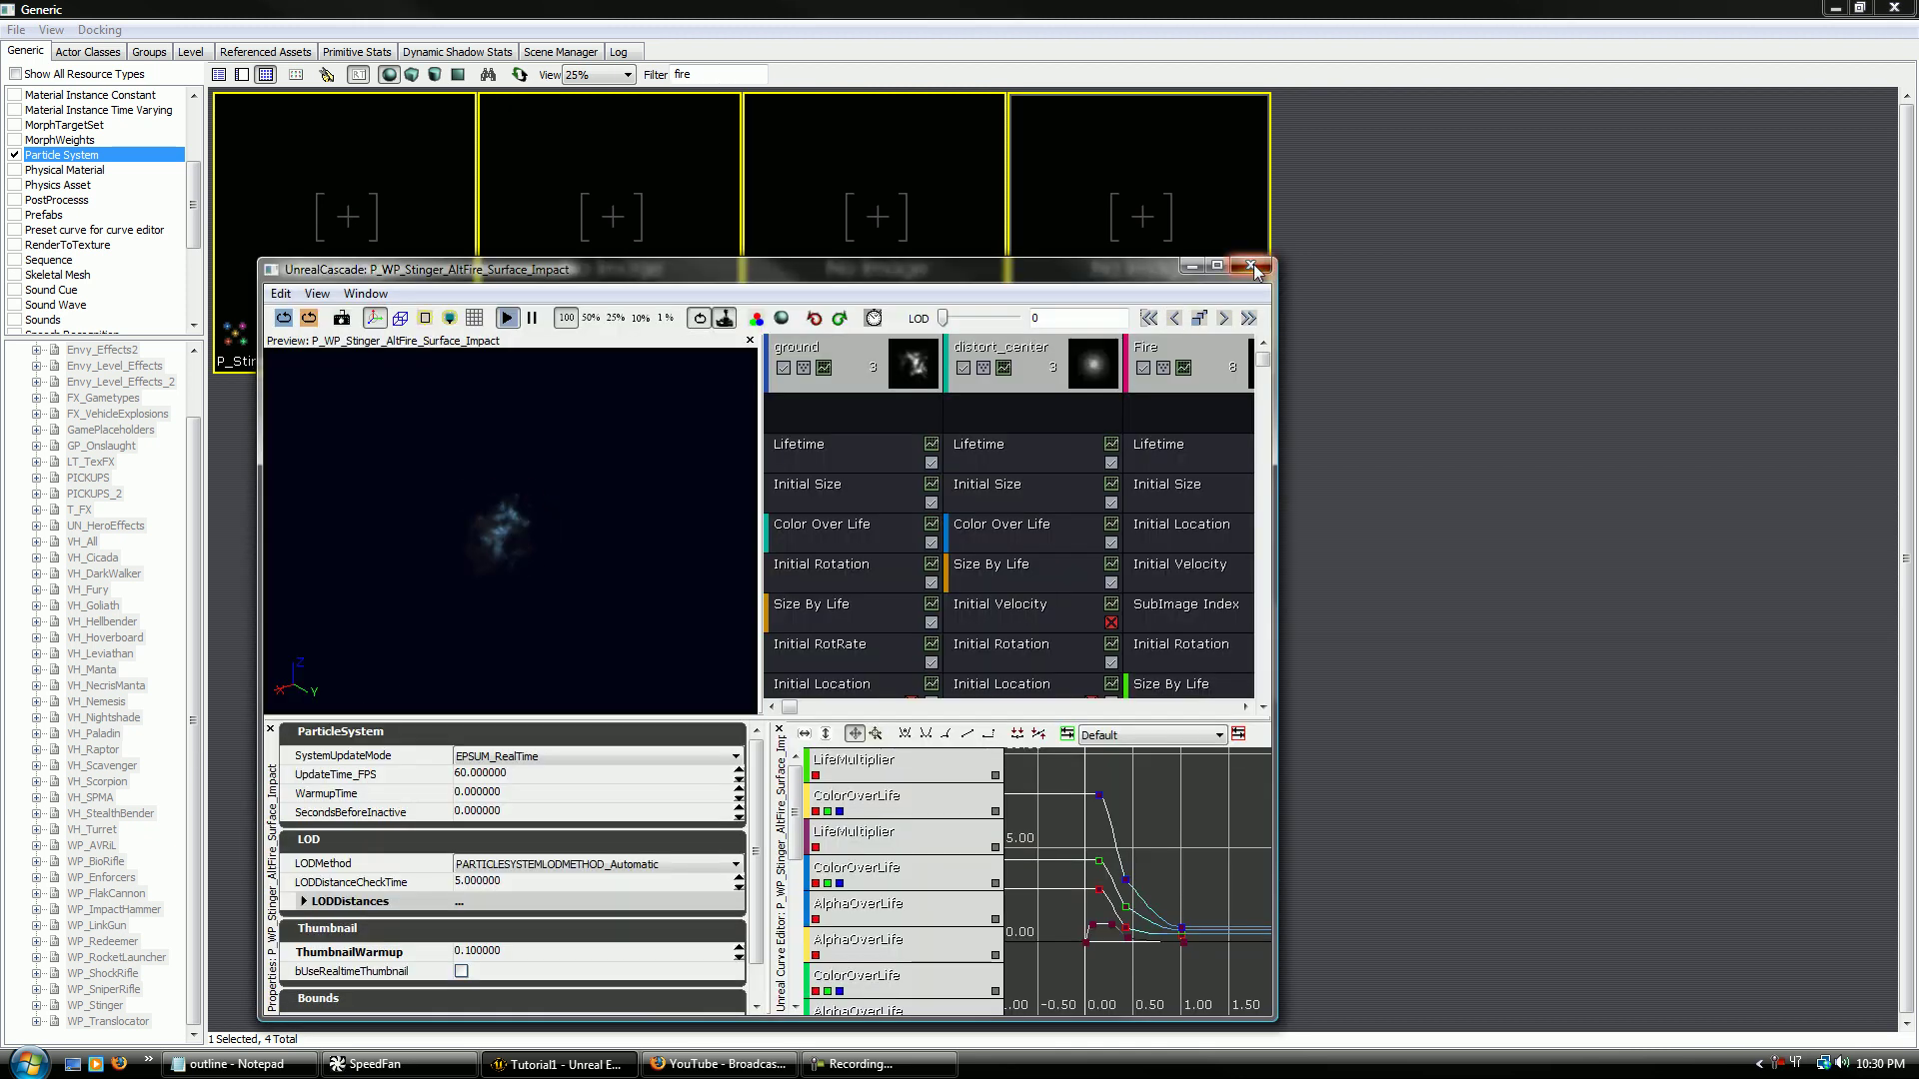
click(1250, 265)
double_click(897, 262)
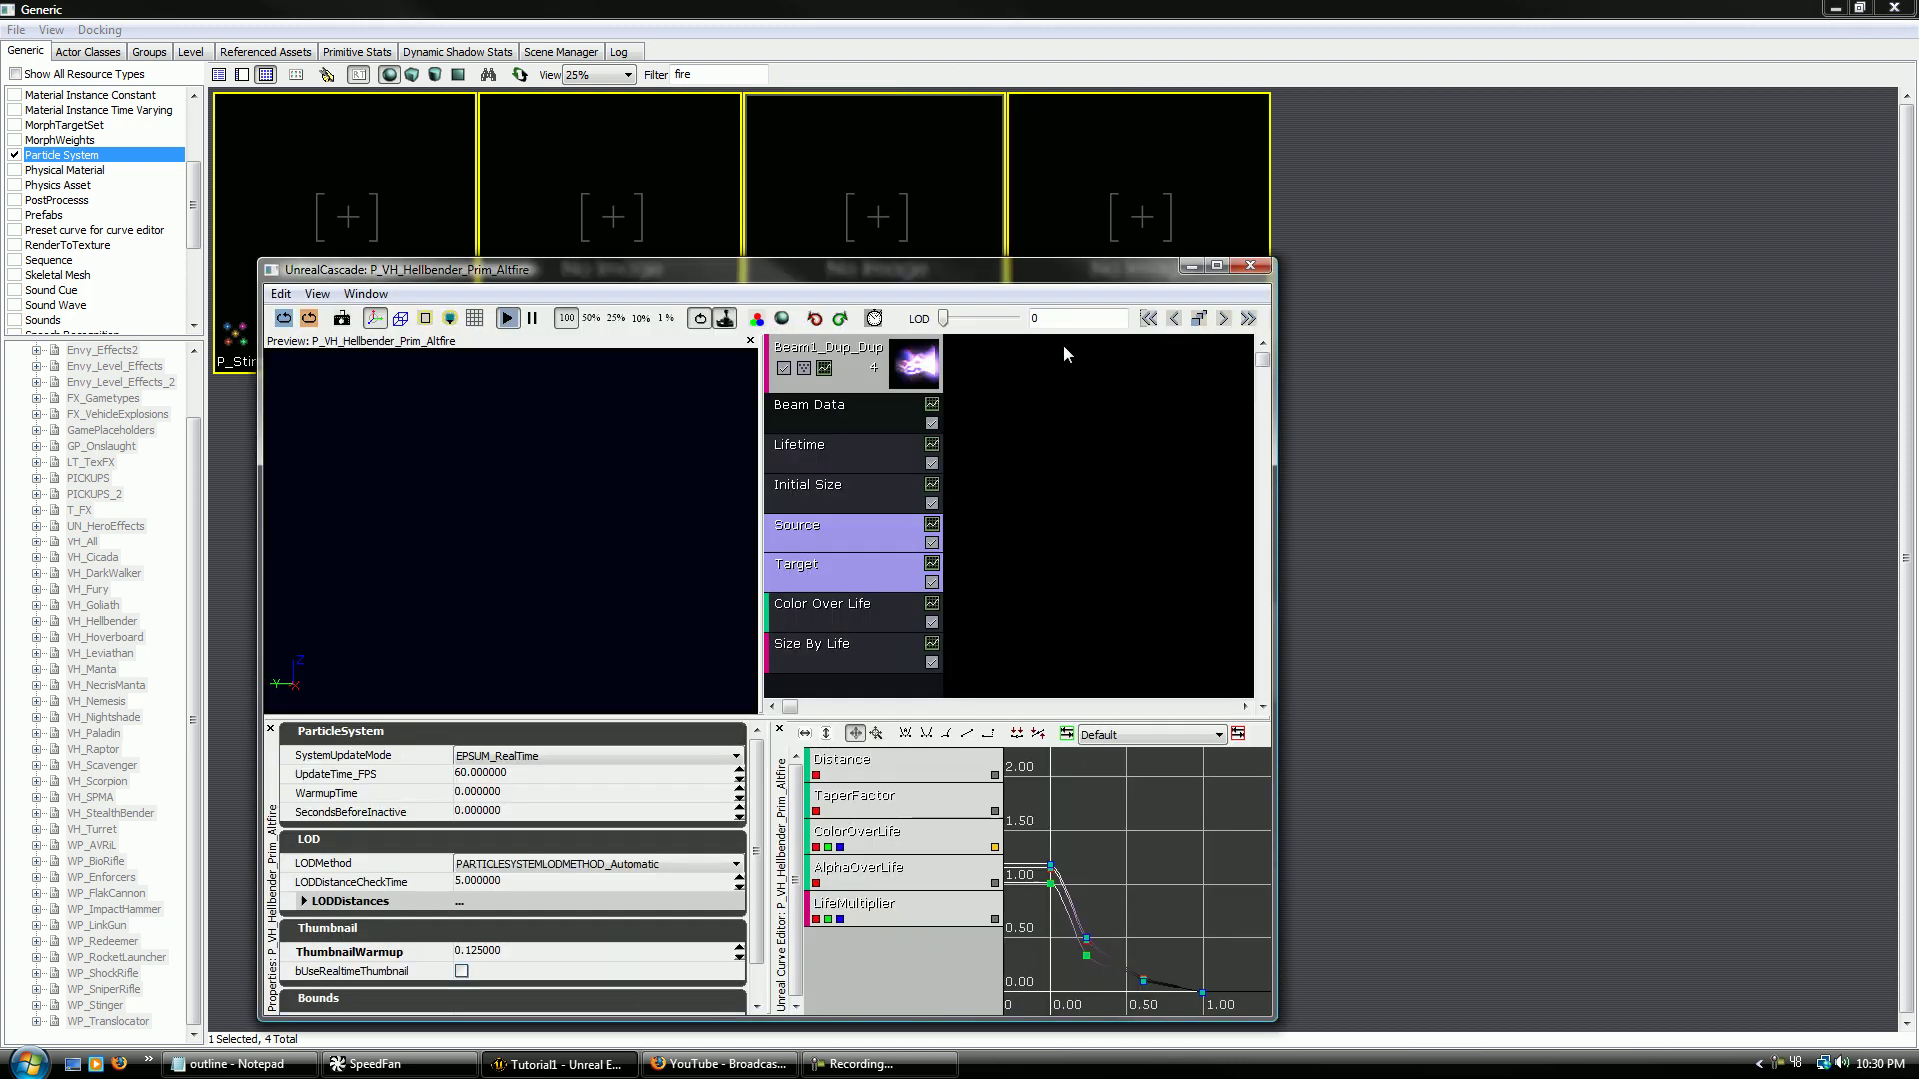
click(1251, 265)
double_click(431, 256)
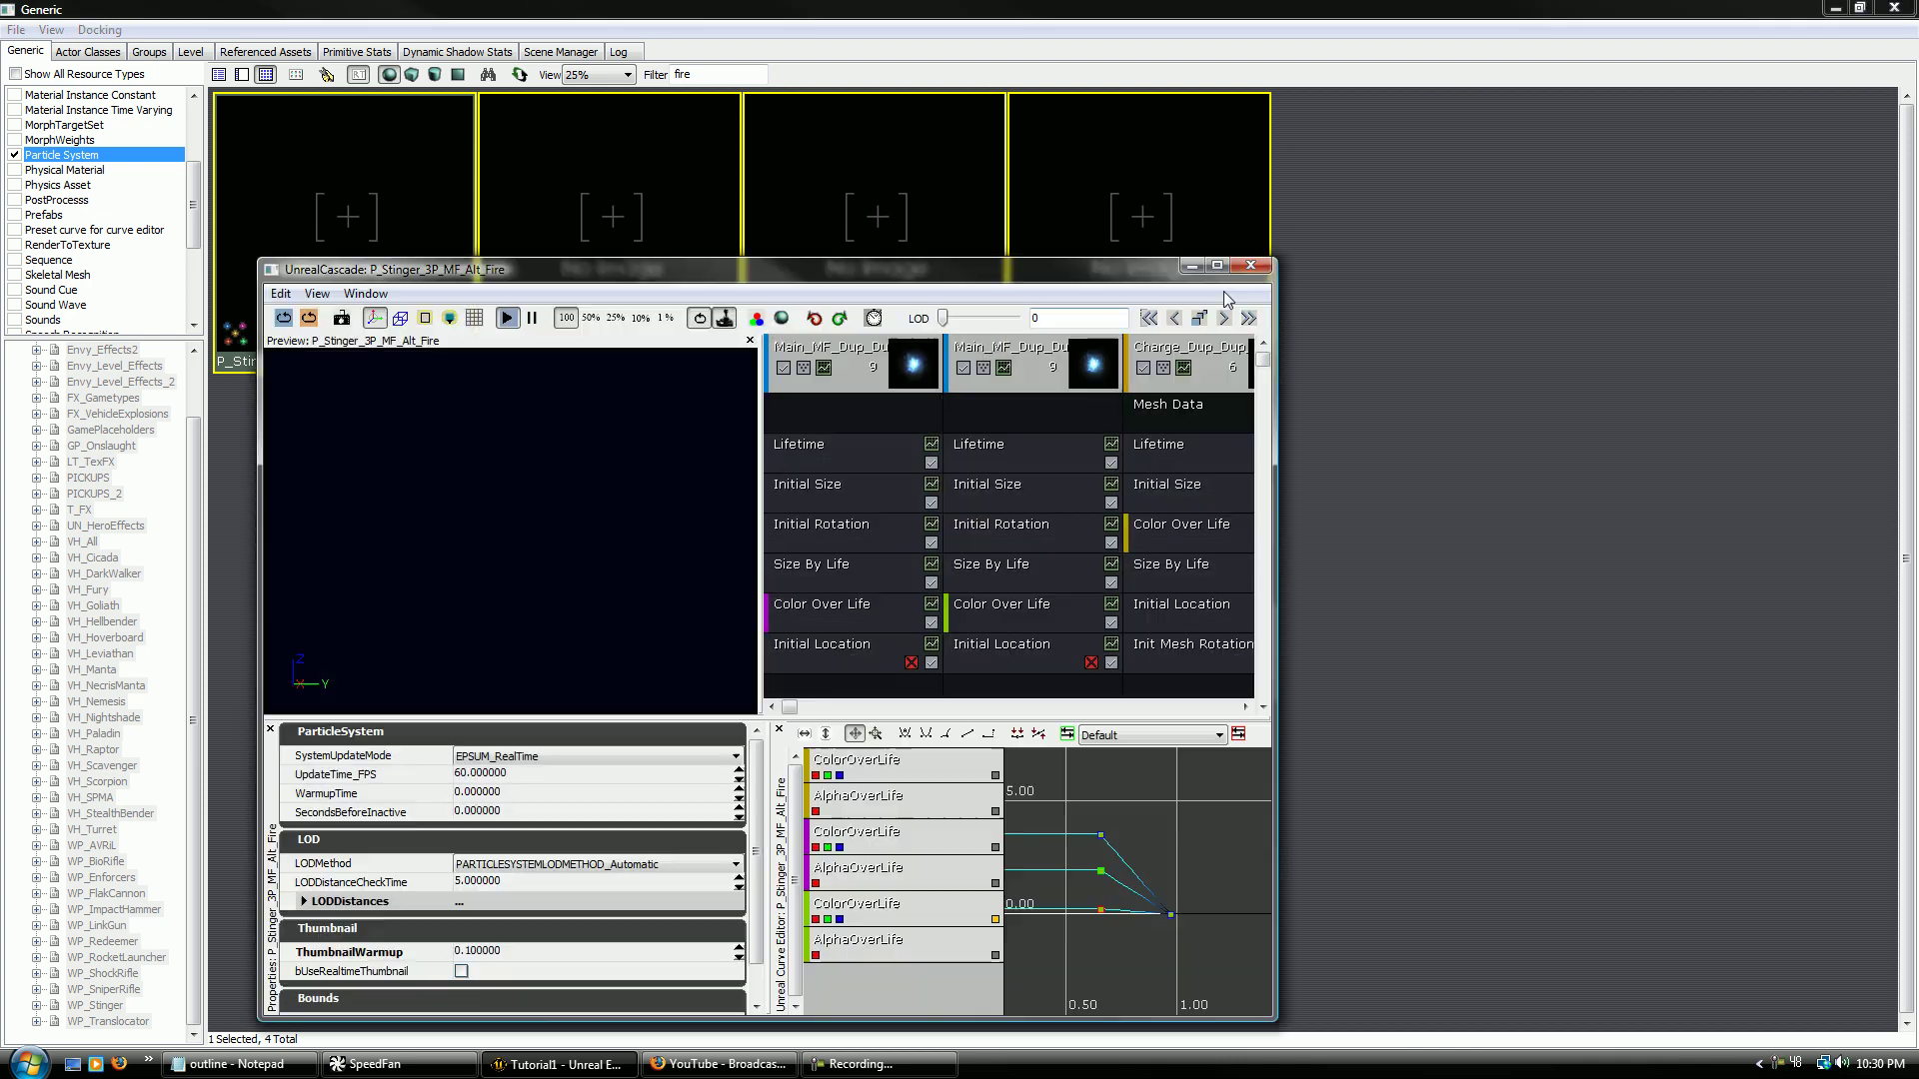
click(1250, 265)
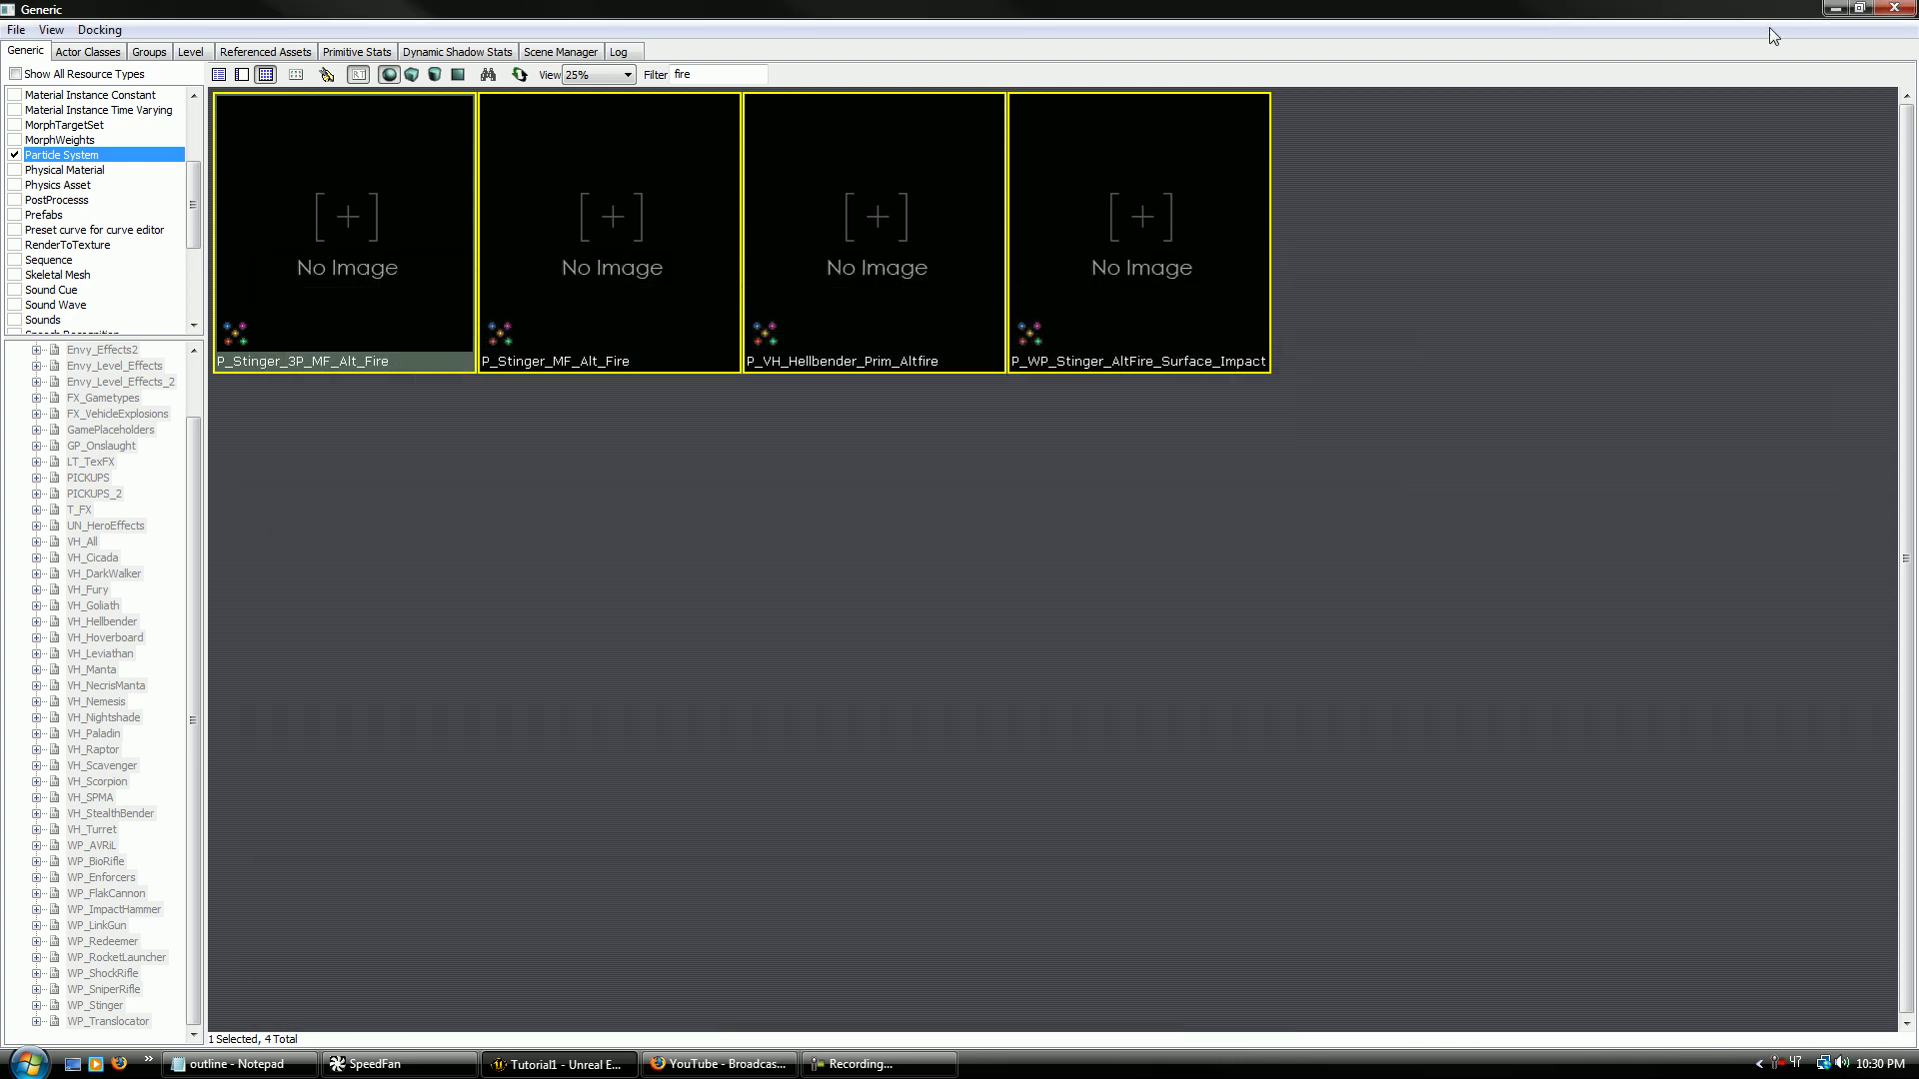
- Clear the filter and load the Envy_Effects, Envy_Effects2, Envy_Level_Effects and Envy_Level_Effects_2 packages from the CookedPC Effects folder
double_click(737, 76)
key(BackSpace)
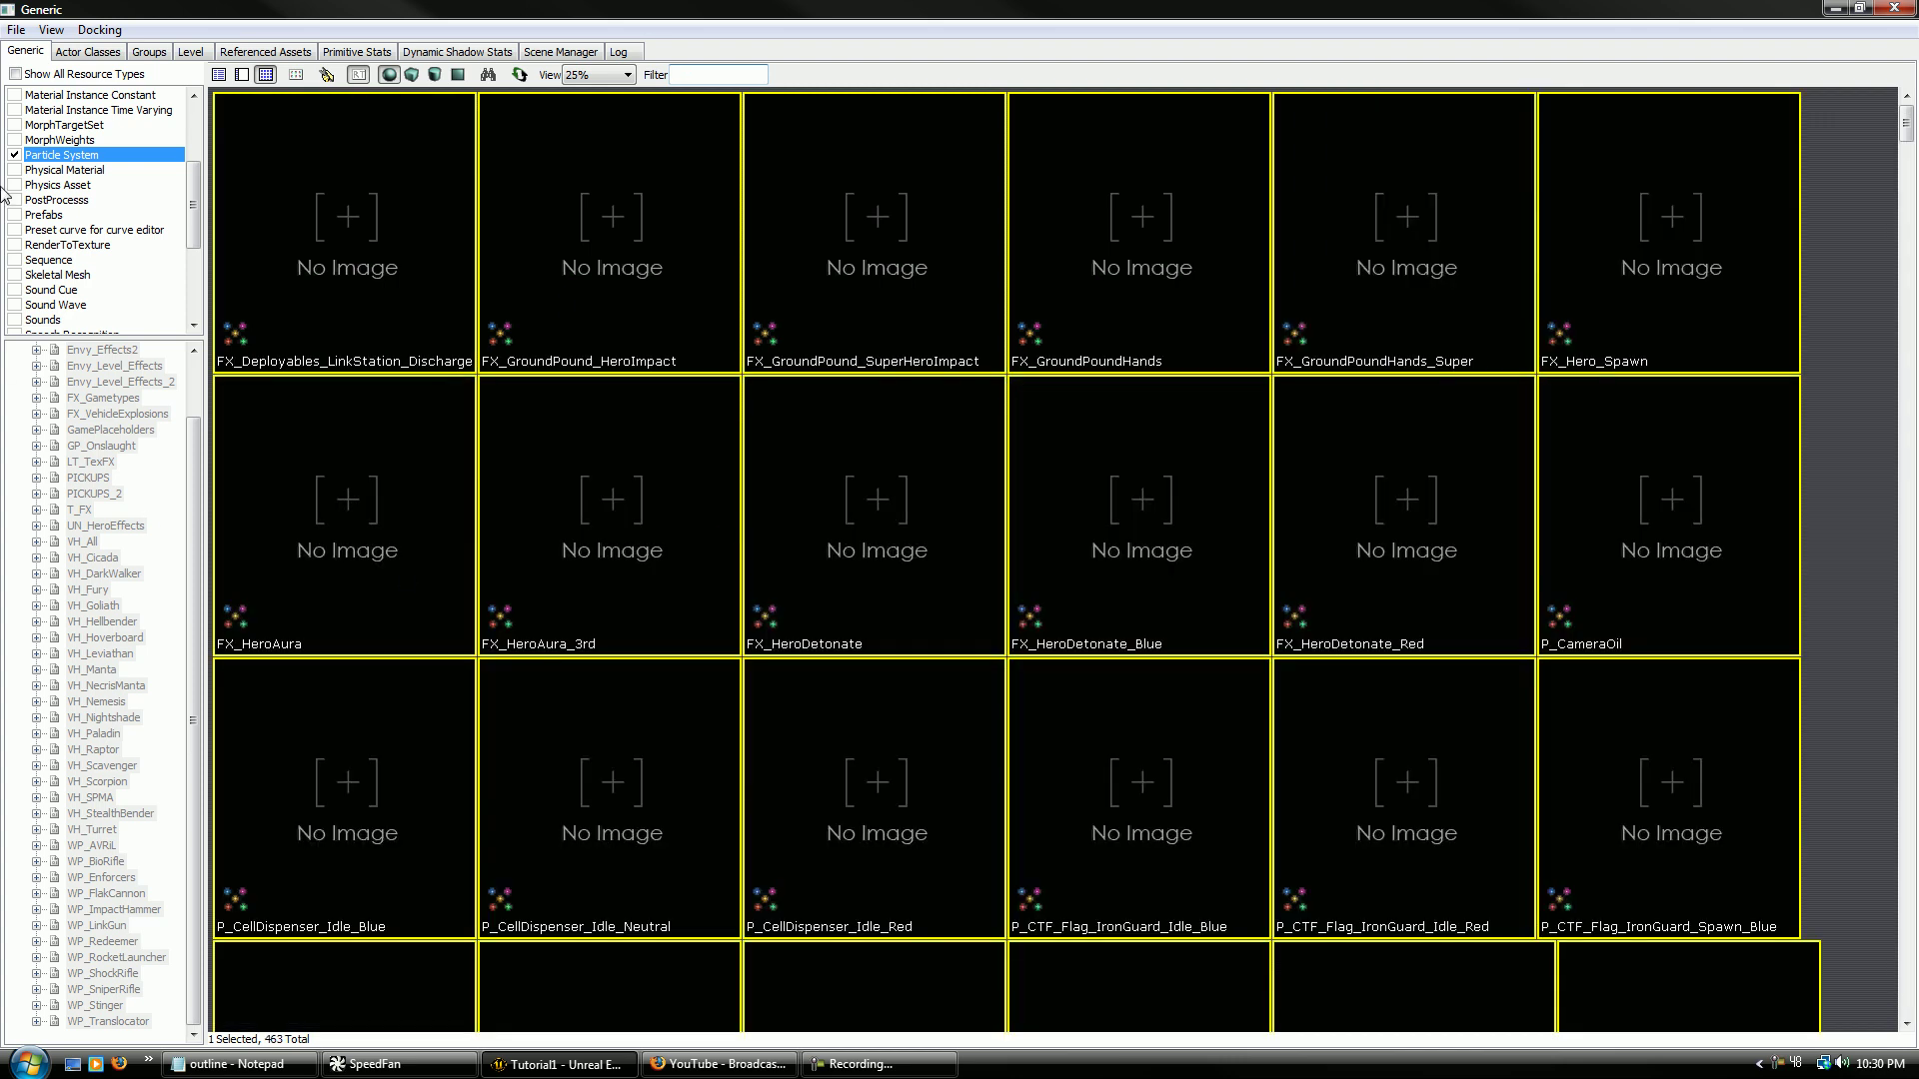
click(16, 29)
click(40, 75)
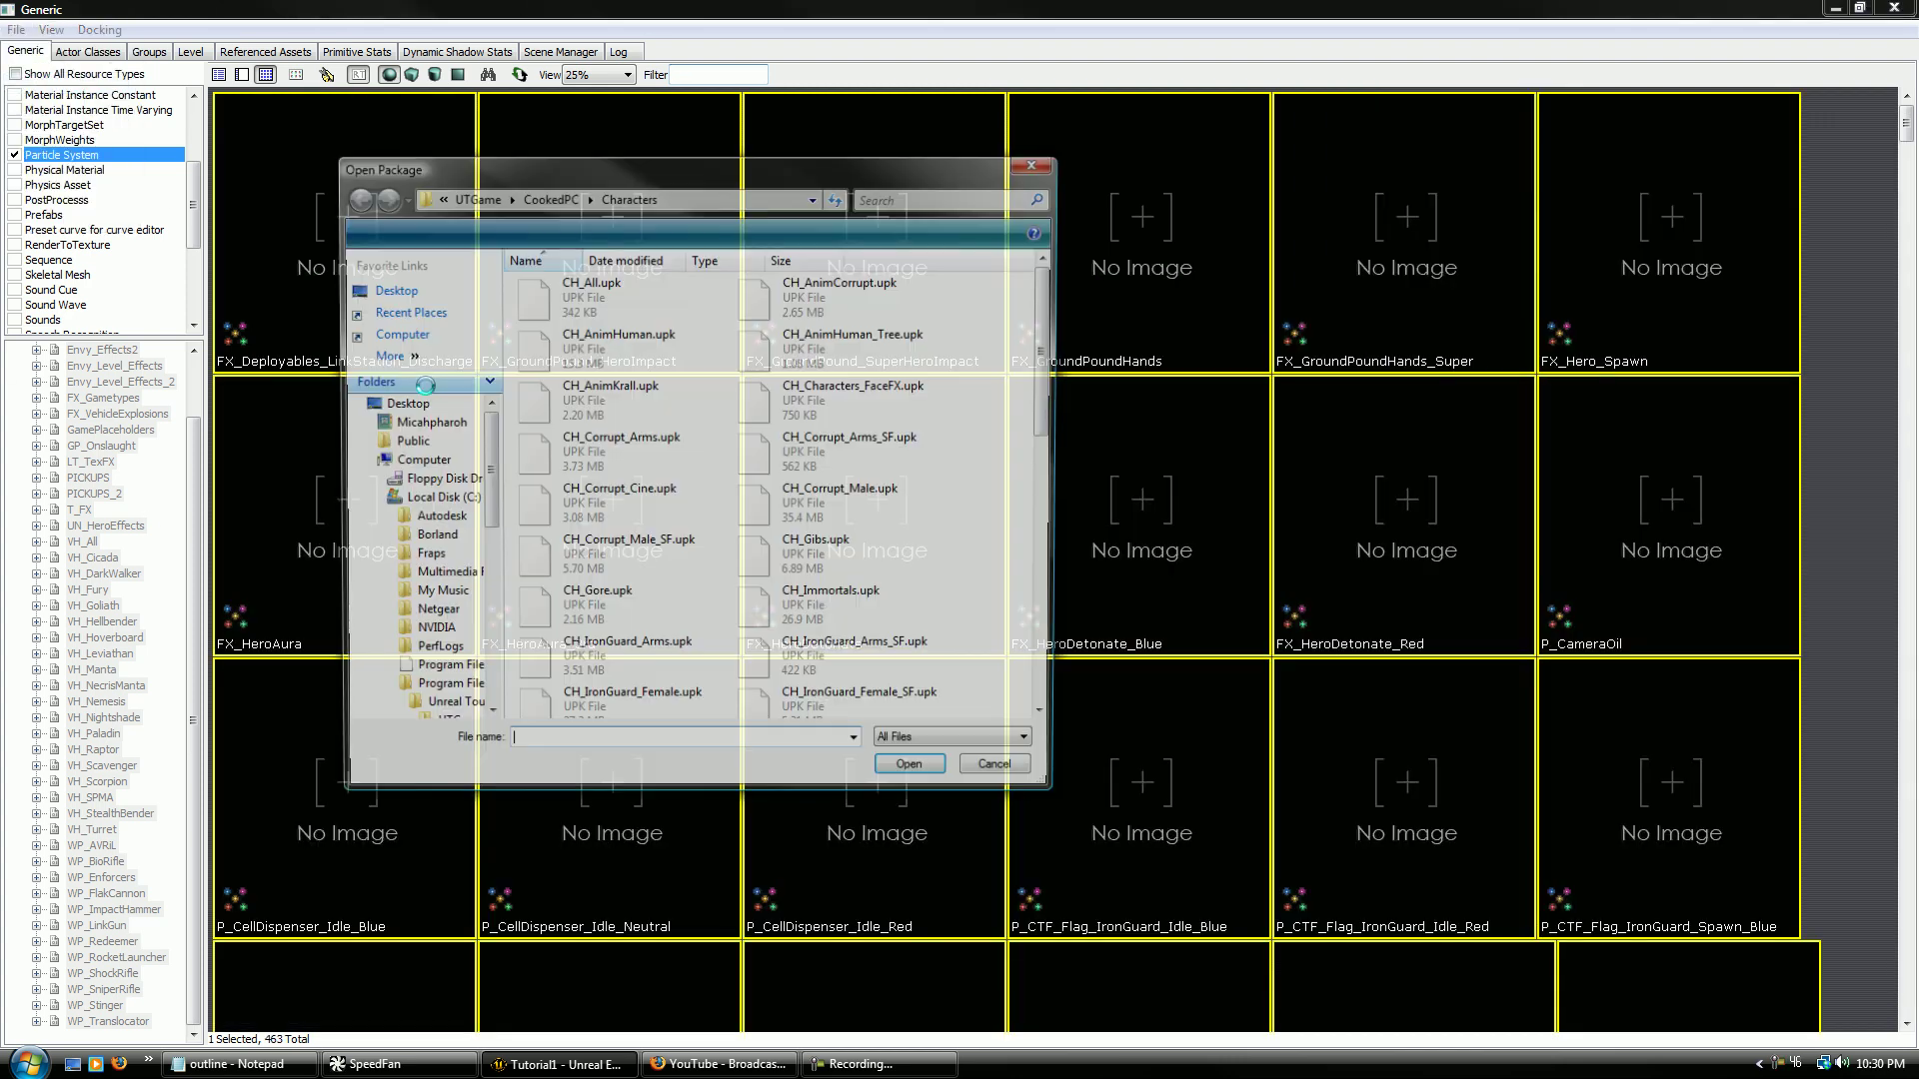
click(545, 200)
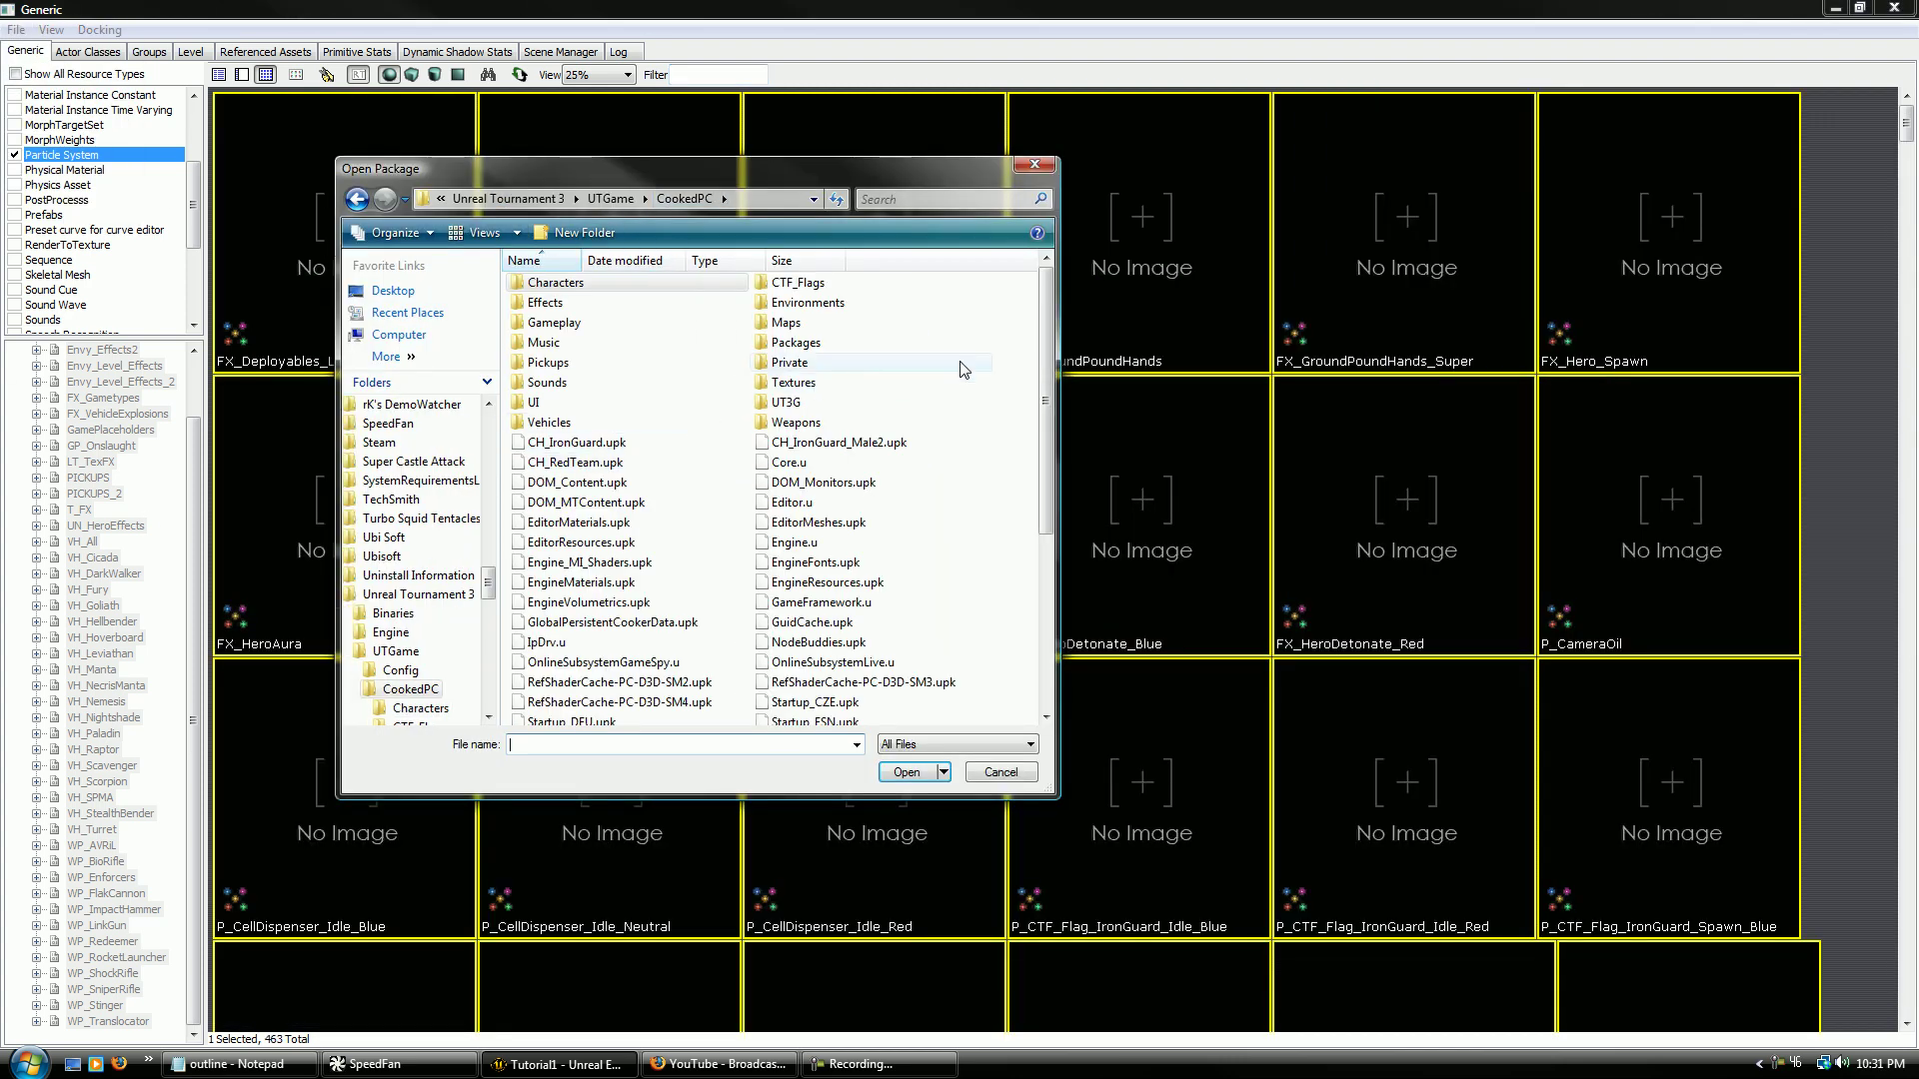
double_click(588, 303)
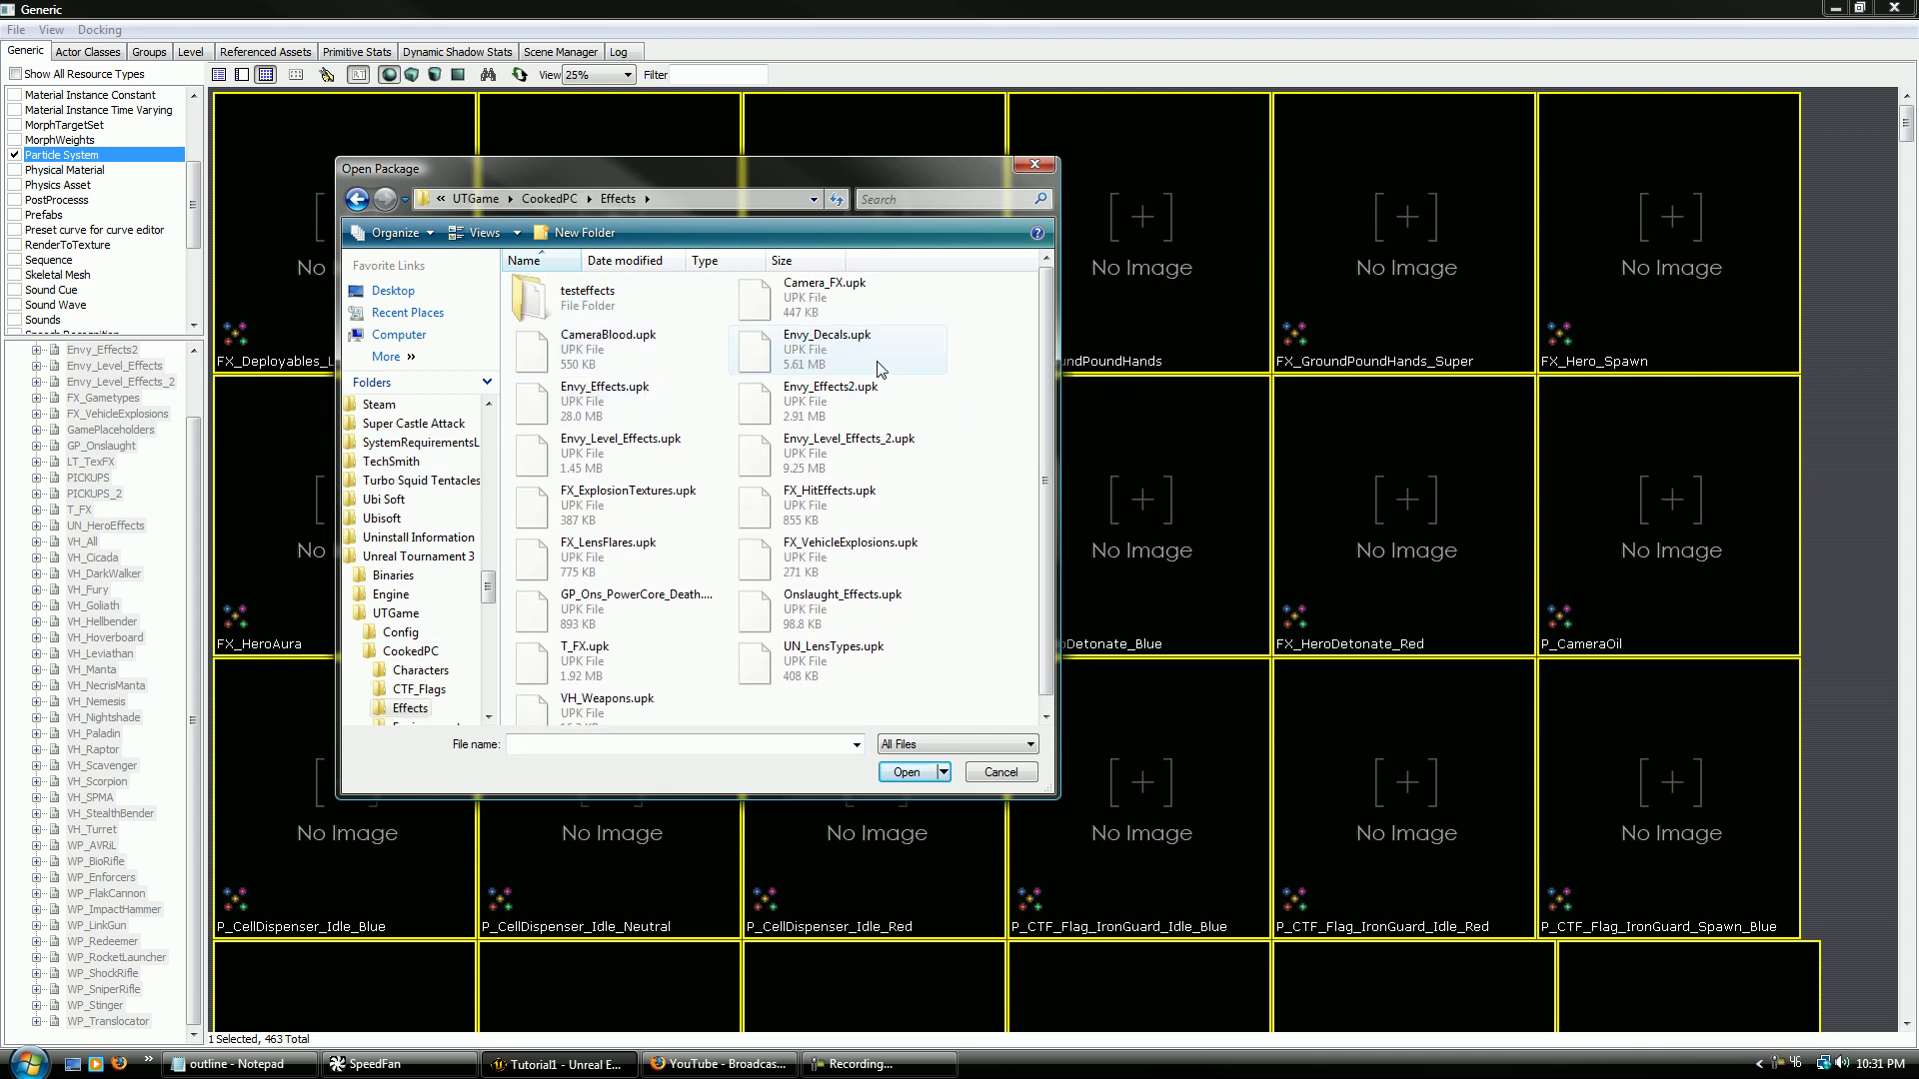
click(626, 411)
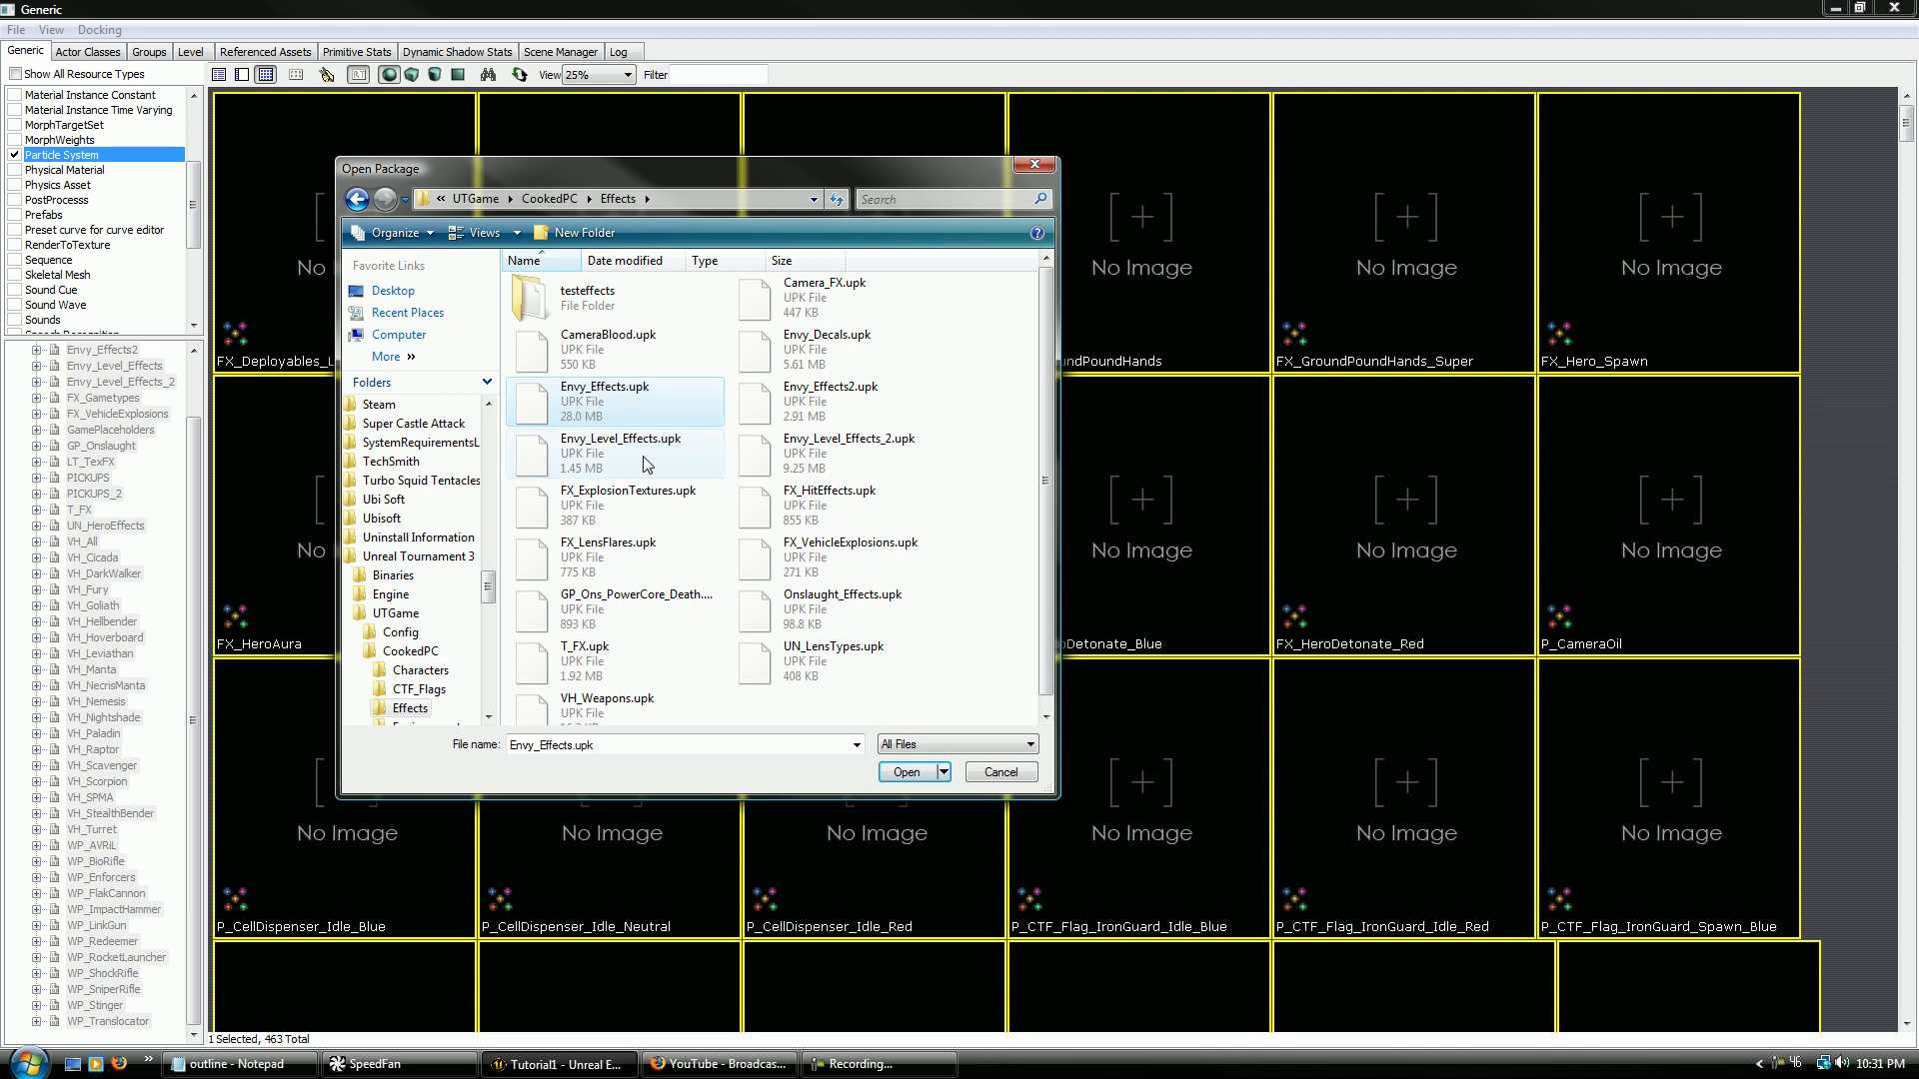
shift+click(771, 448)
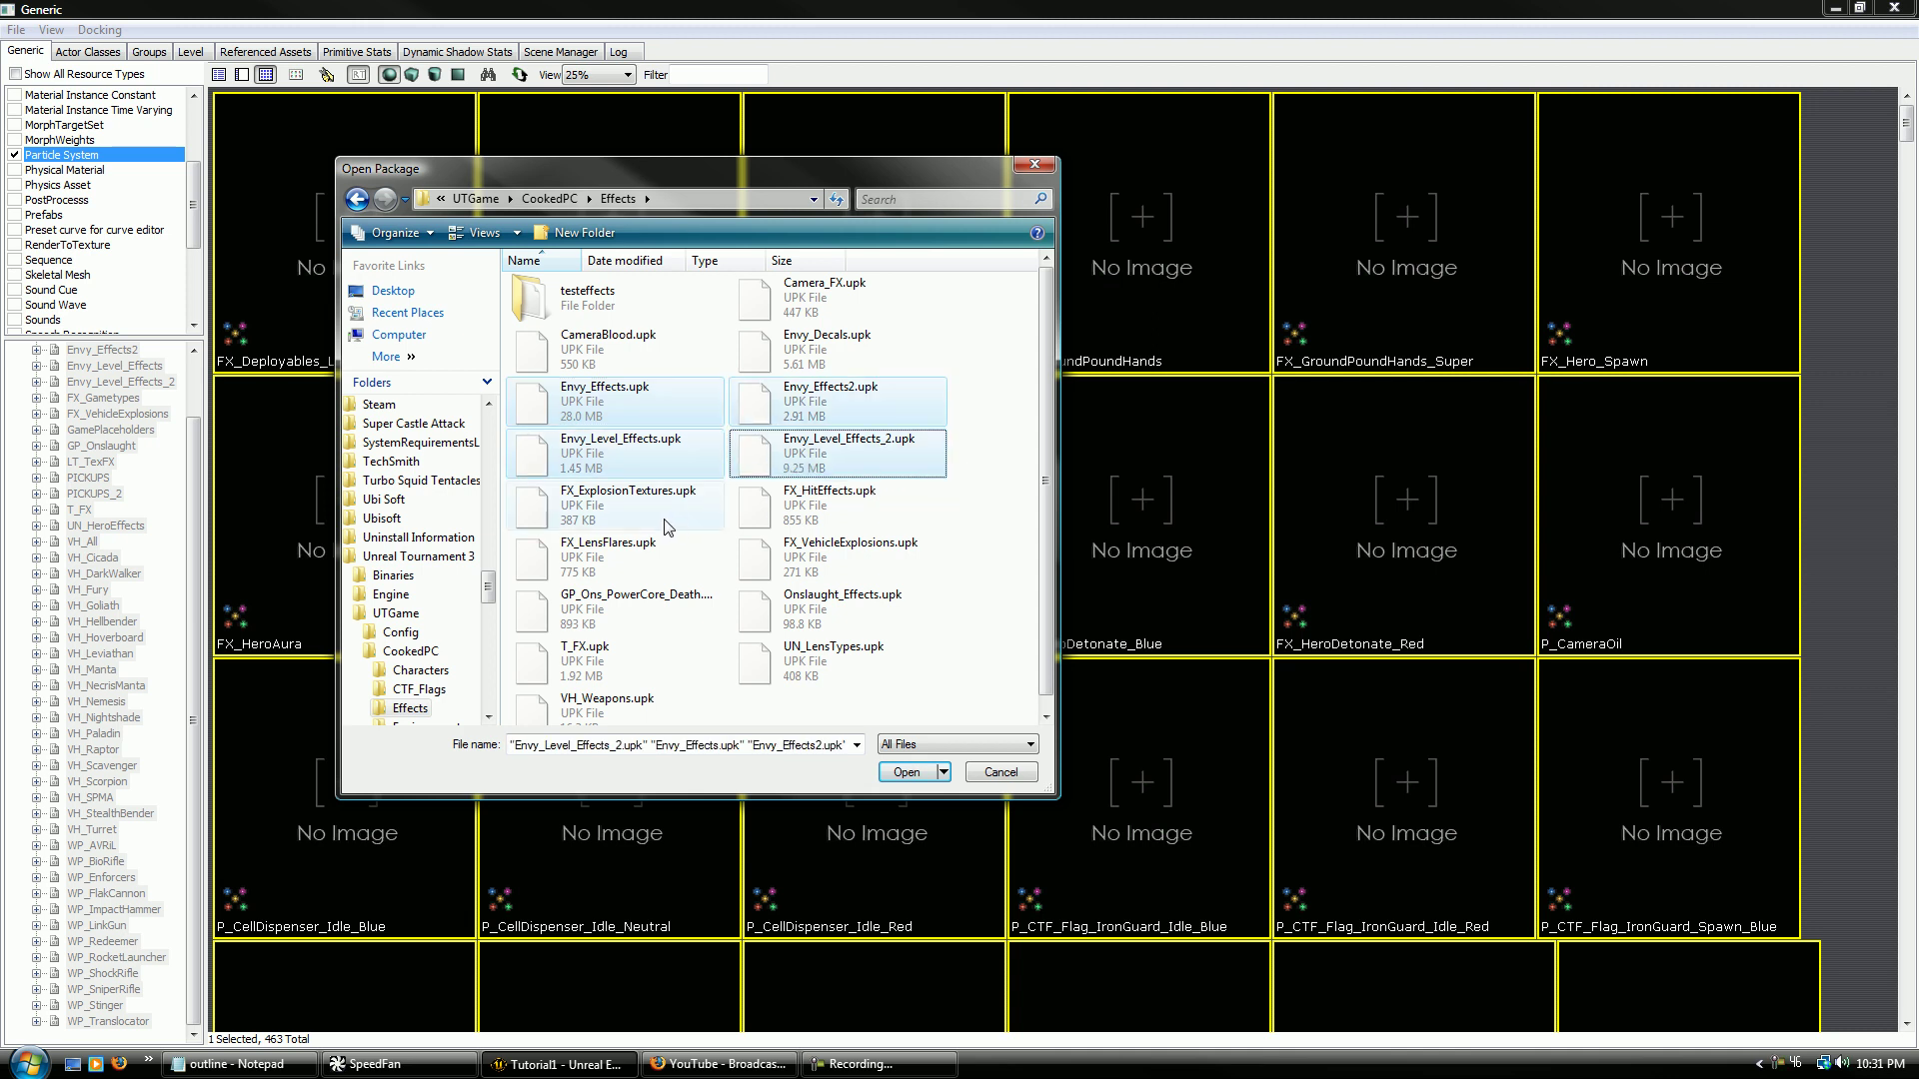
click(904, 773)
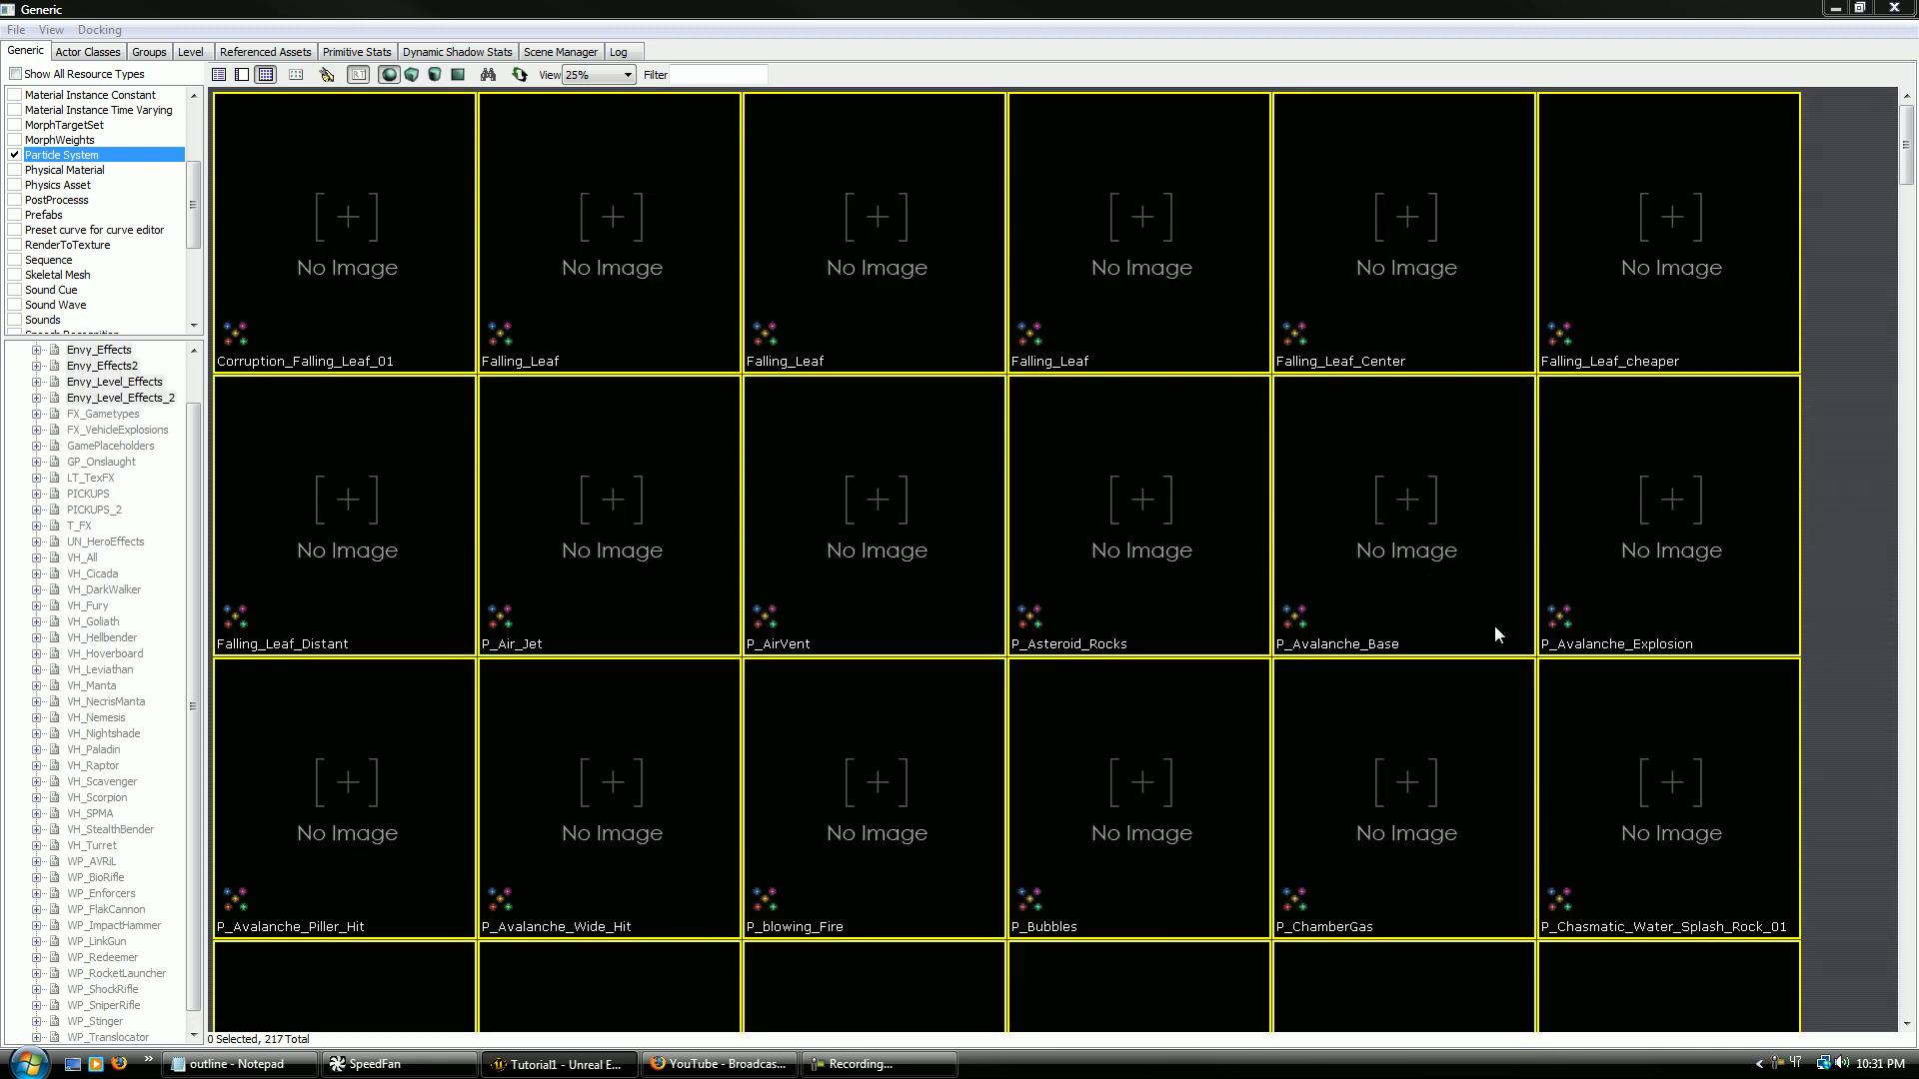
- Filter the loaded particle systems by "fire", preview and select P_EFX_Fire_Offset_01, and close the browser
click(721, 73)
text(fire)
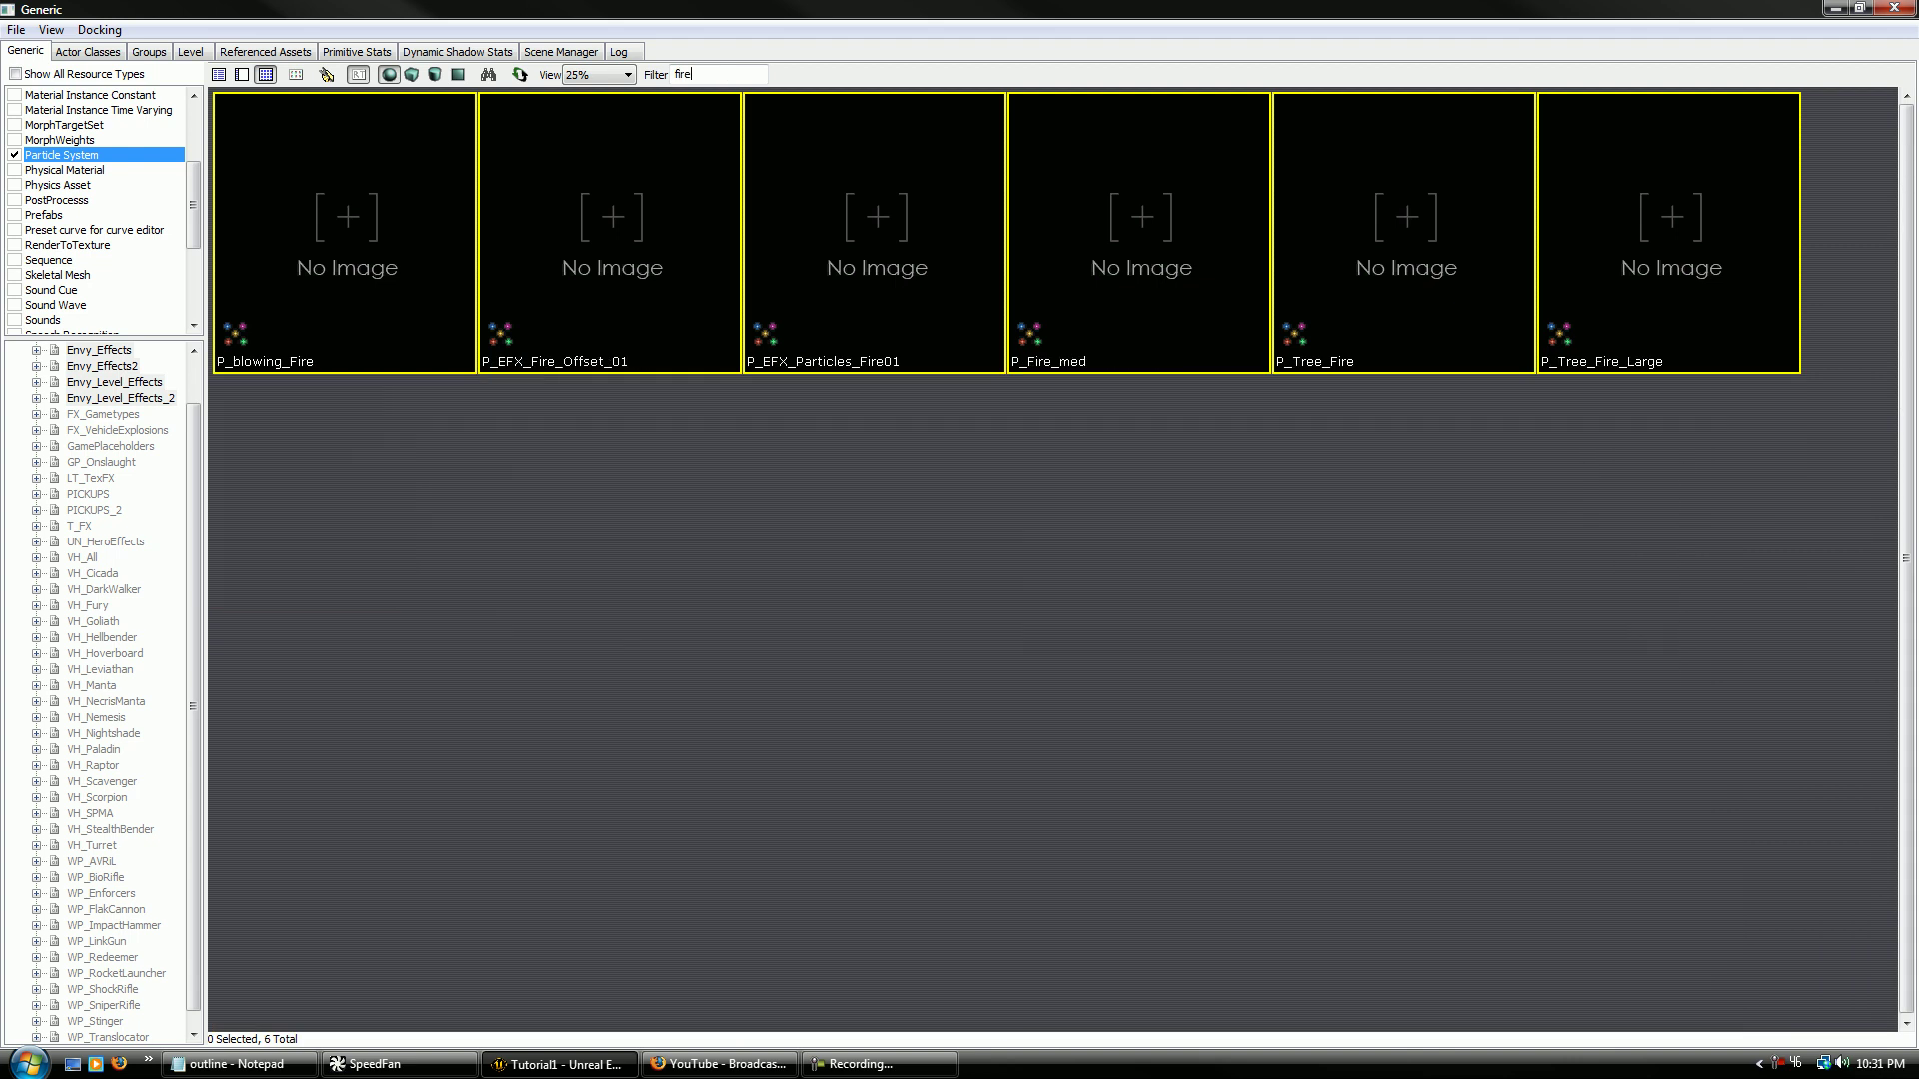
double_click(678, 266)
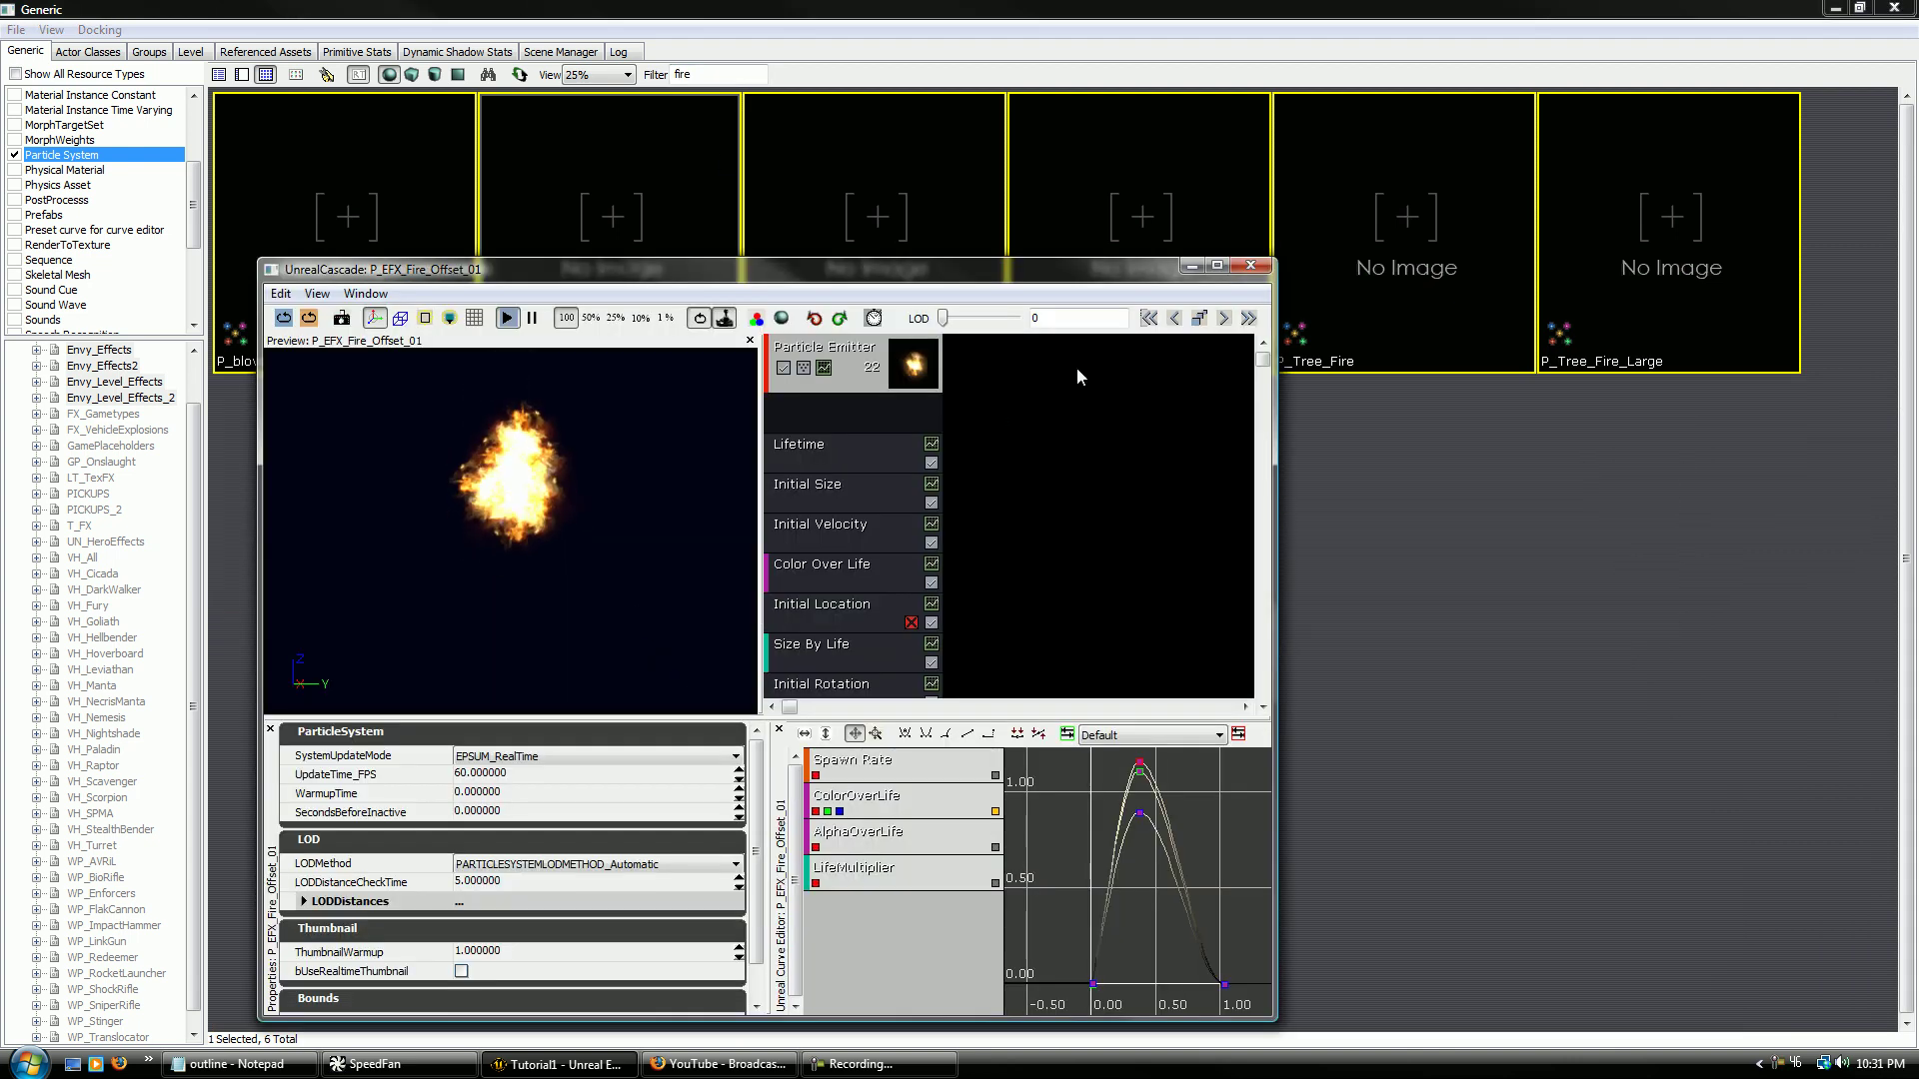
click(1250, 265)
click(1893, 8)
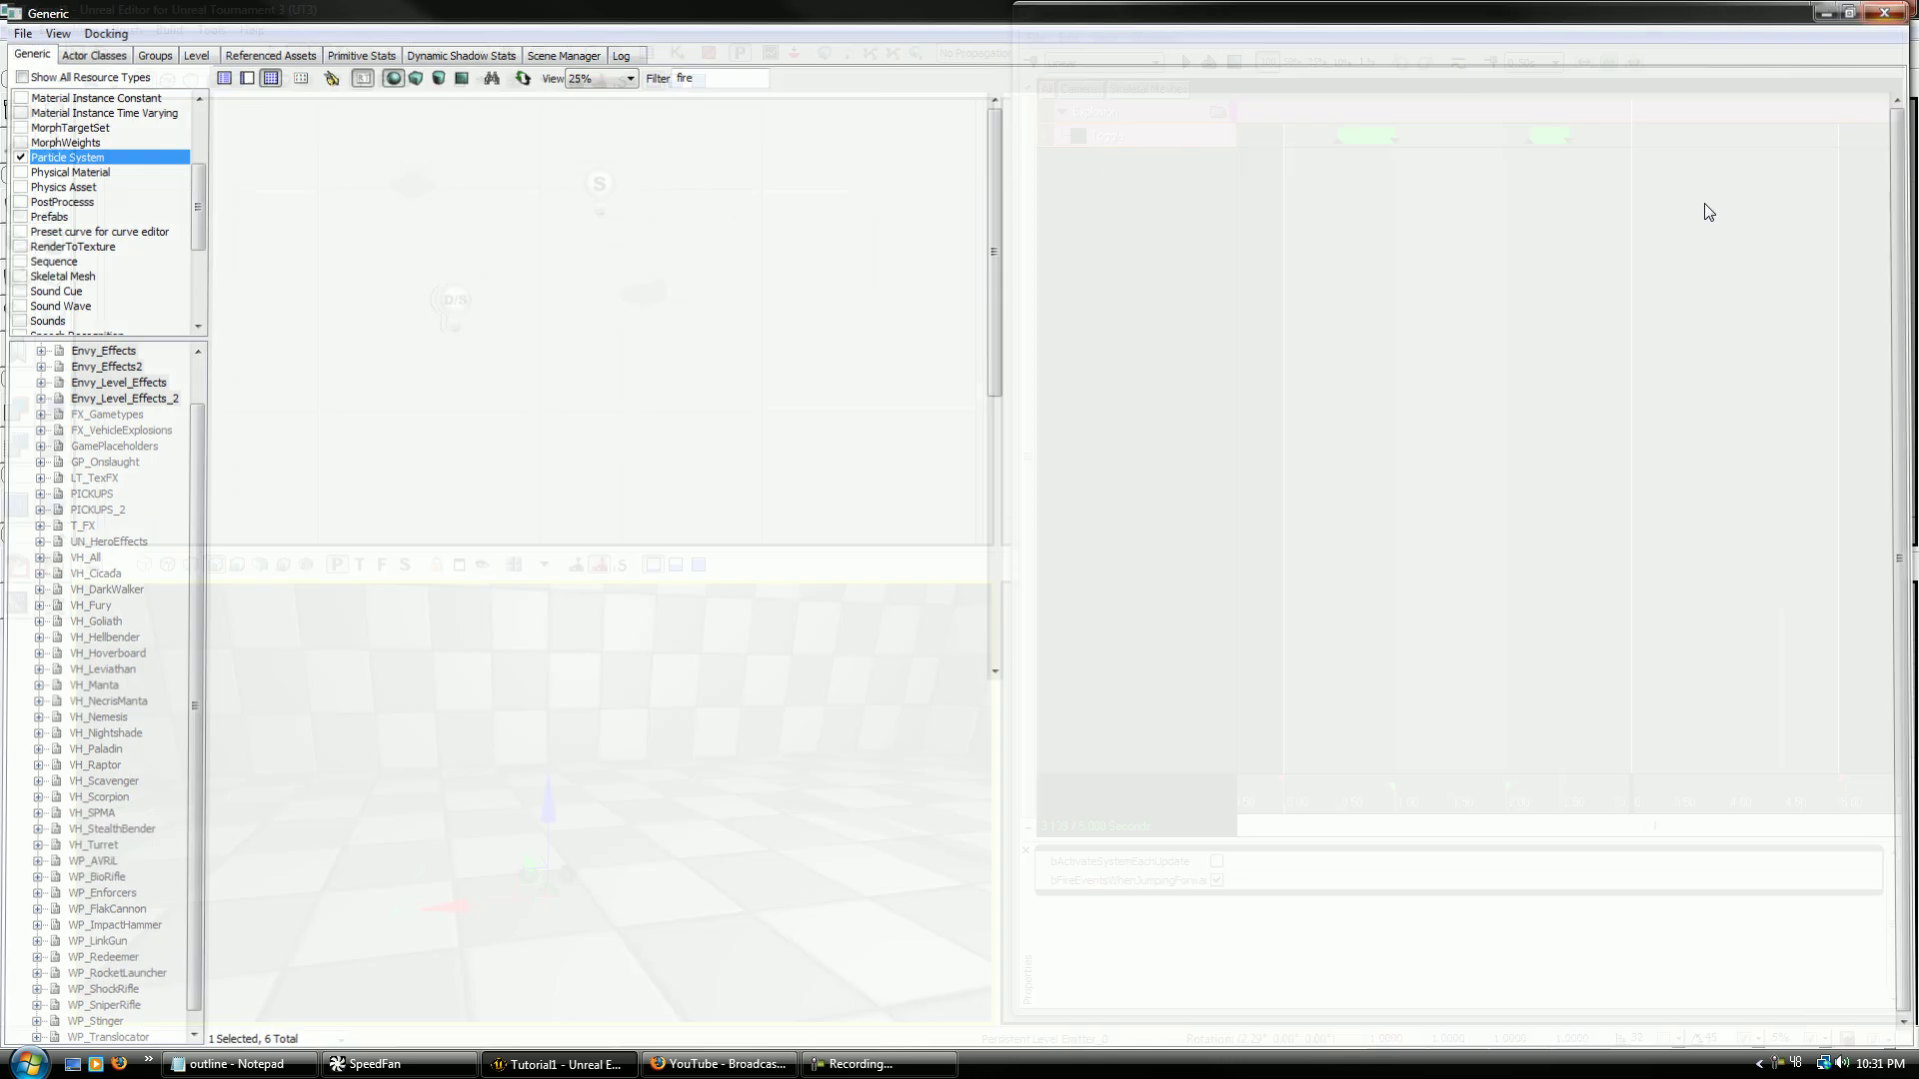
- Add an emitter using P_EFX_Fire_Offset_01 on the checkered floor in front of the character
drag(600, 830, 682, 916)
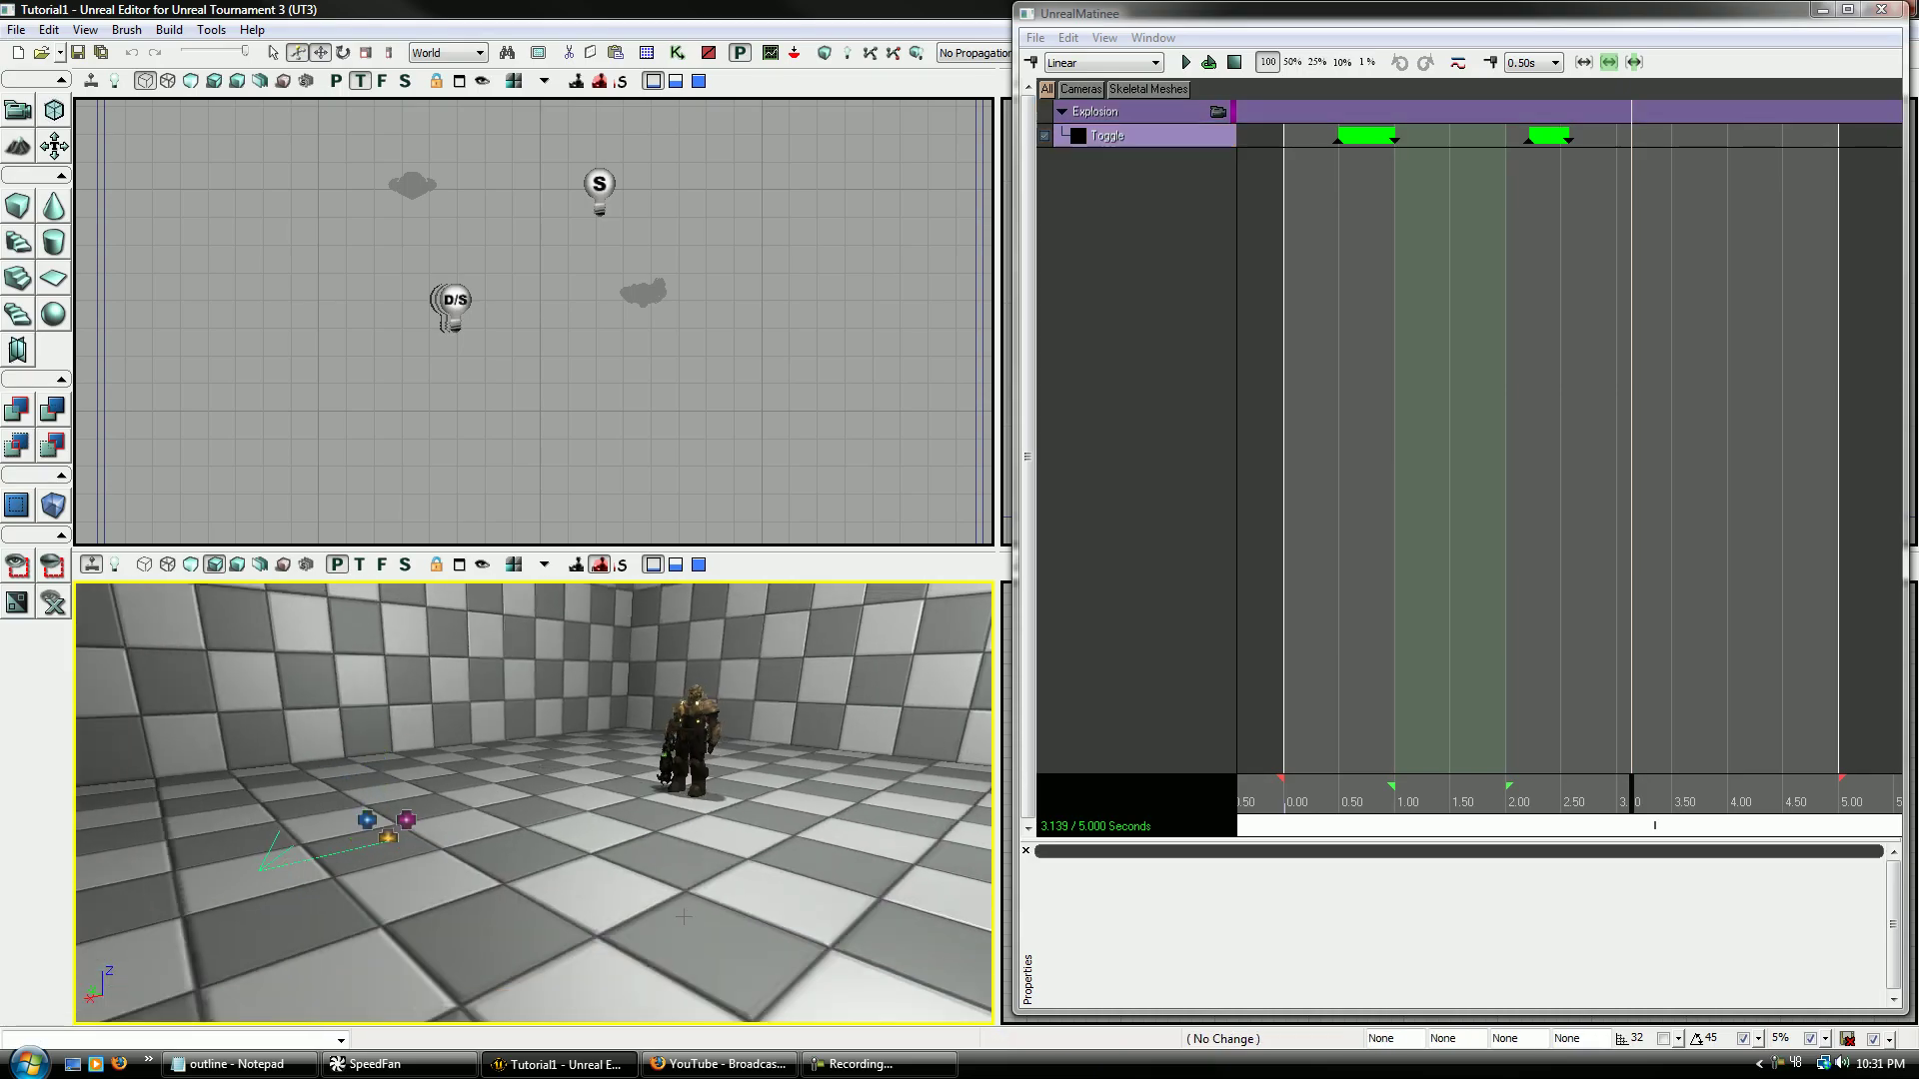
right_click(721, 897)
mouse_move(840, 857)
click(1065, 914)
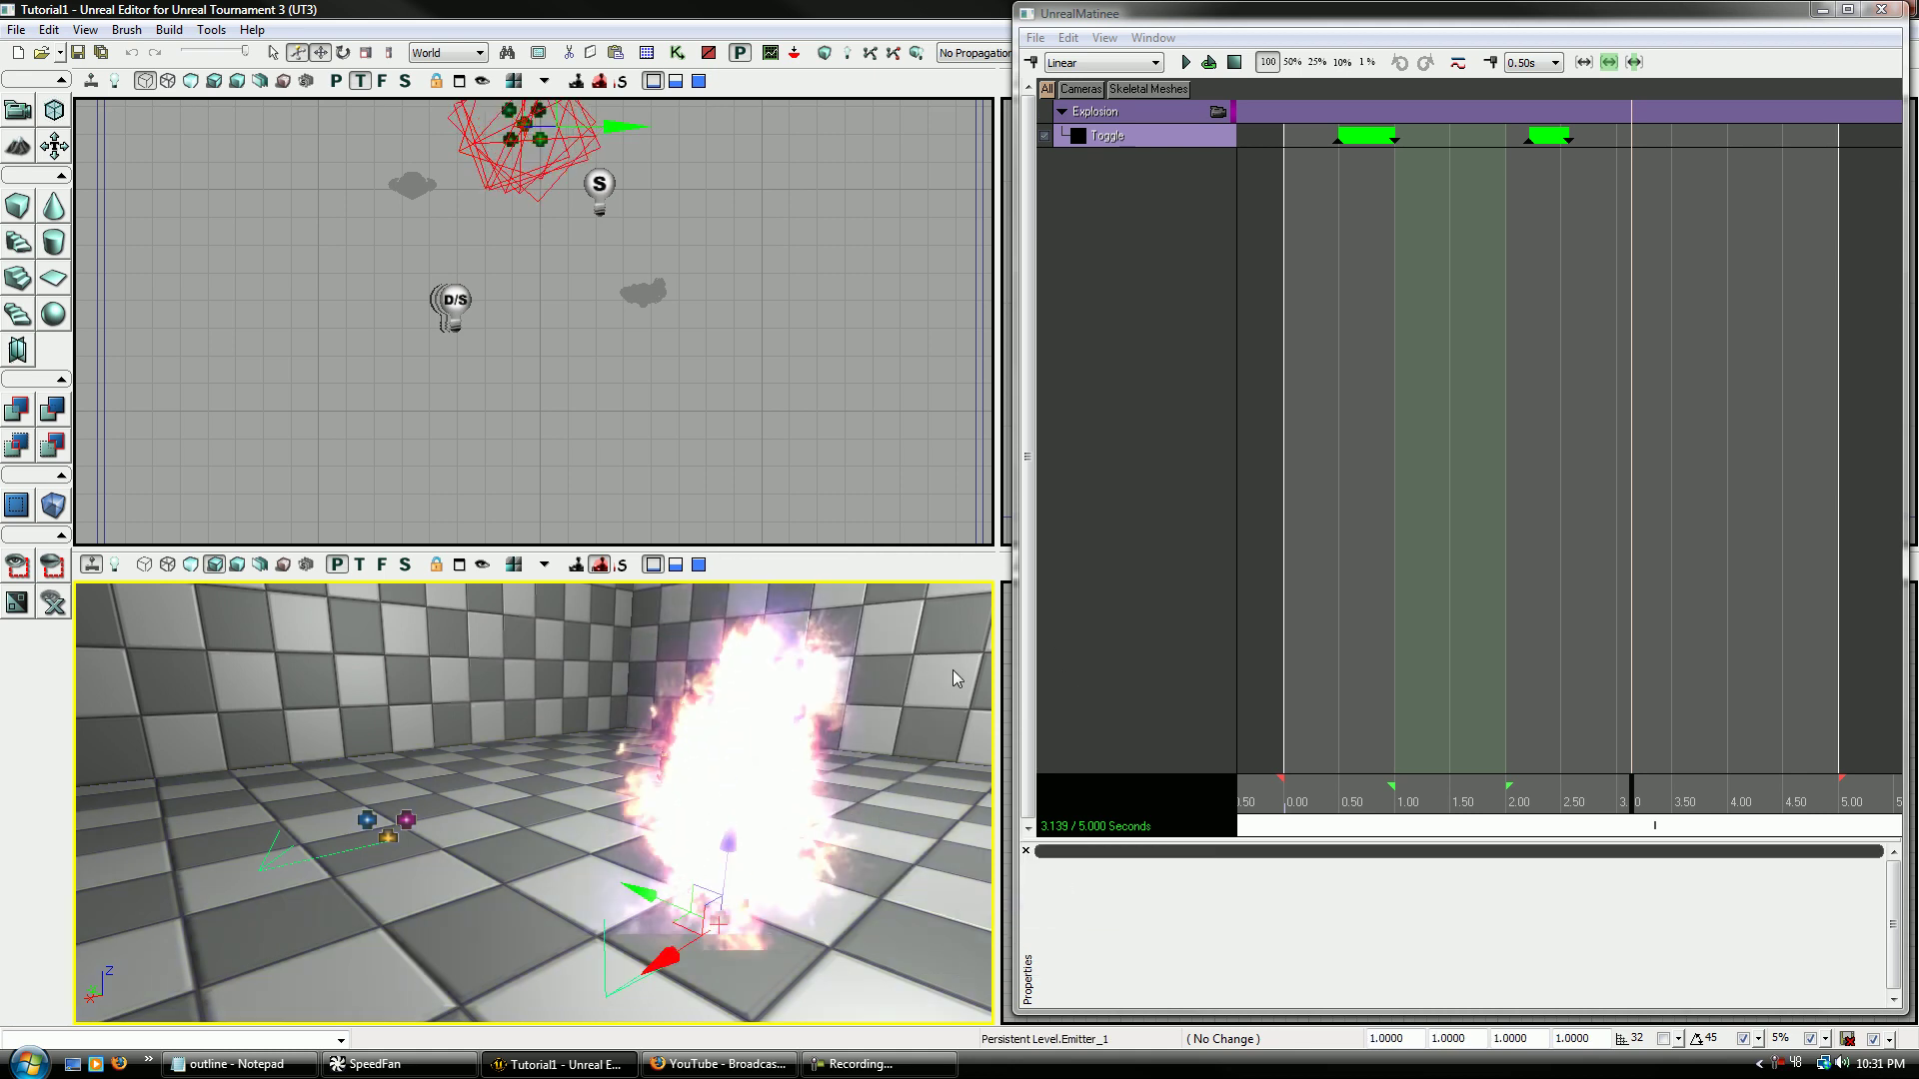
- Turn off bAutoActivate in the fire emitter's ParticleSystemComponent properties
double_click(757, 892)
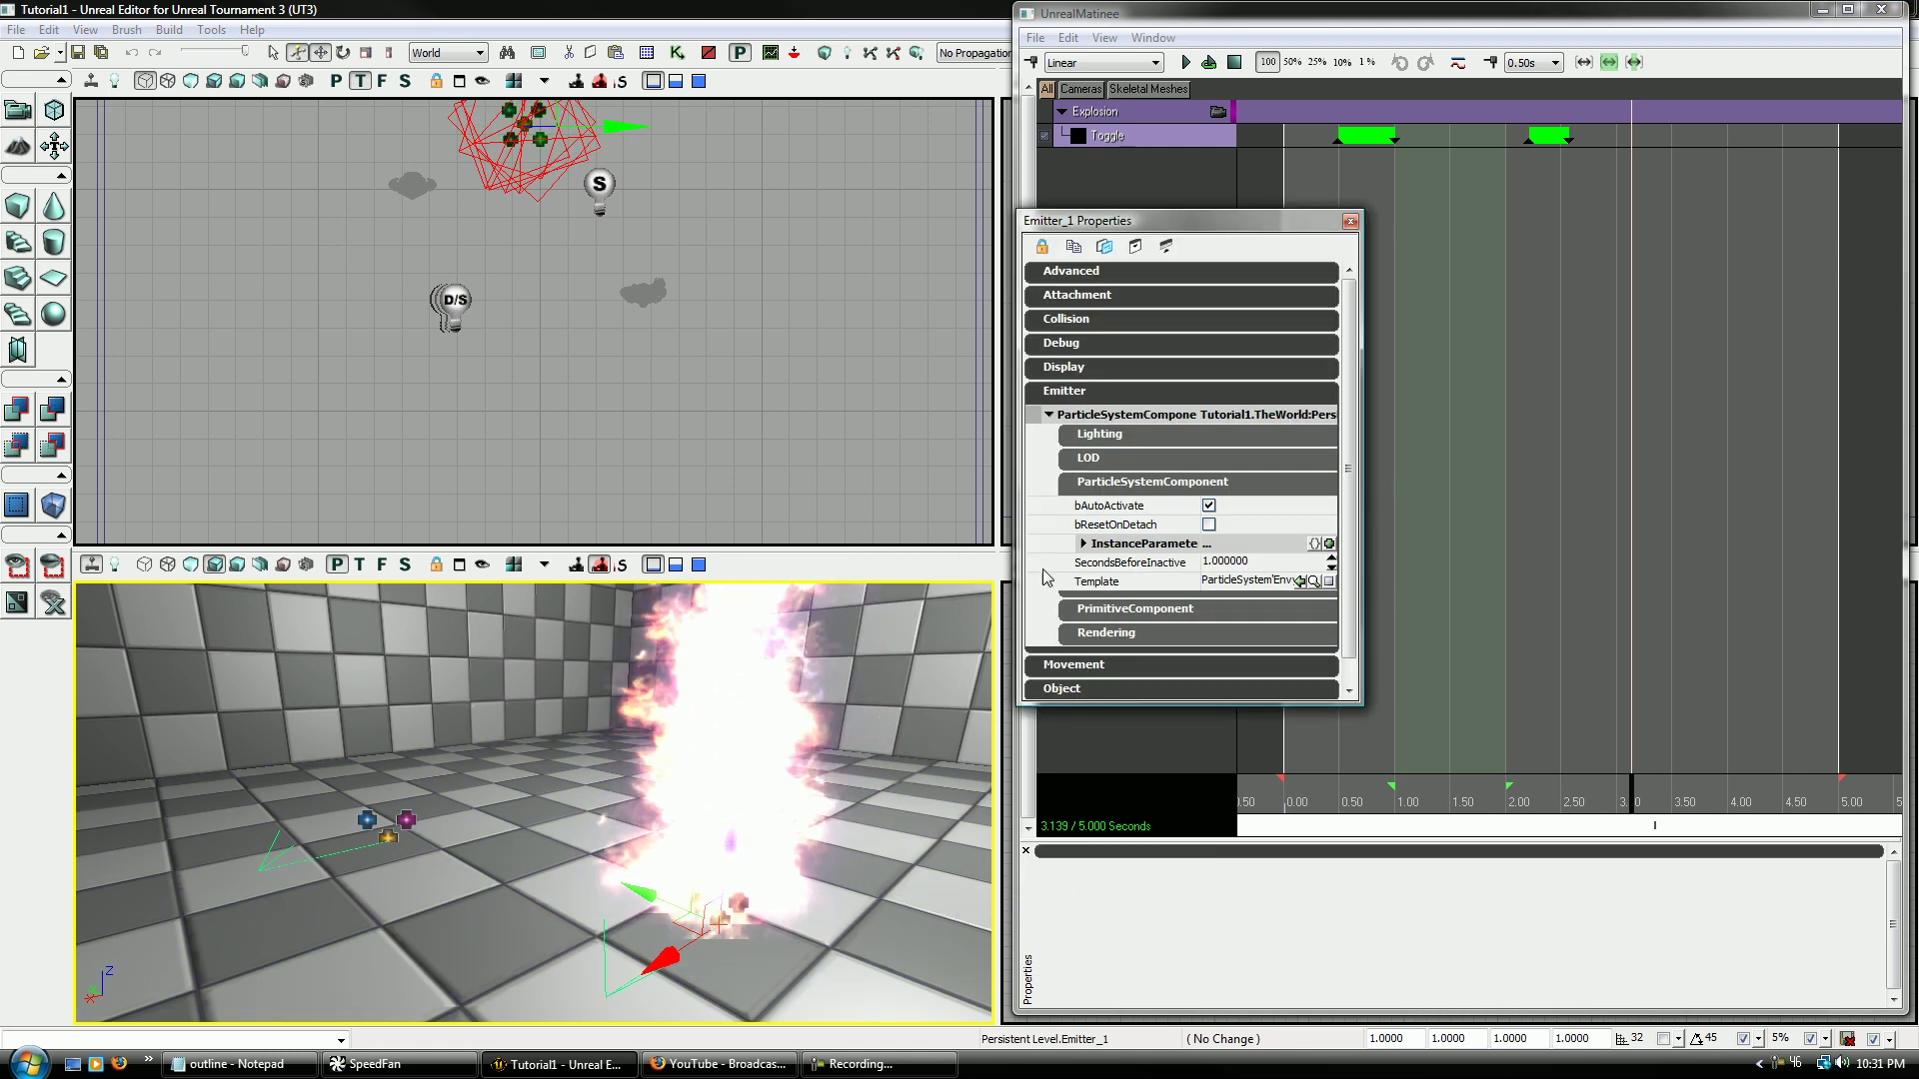
click(1208, 505)
click(1350, 221)
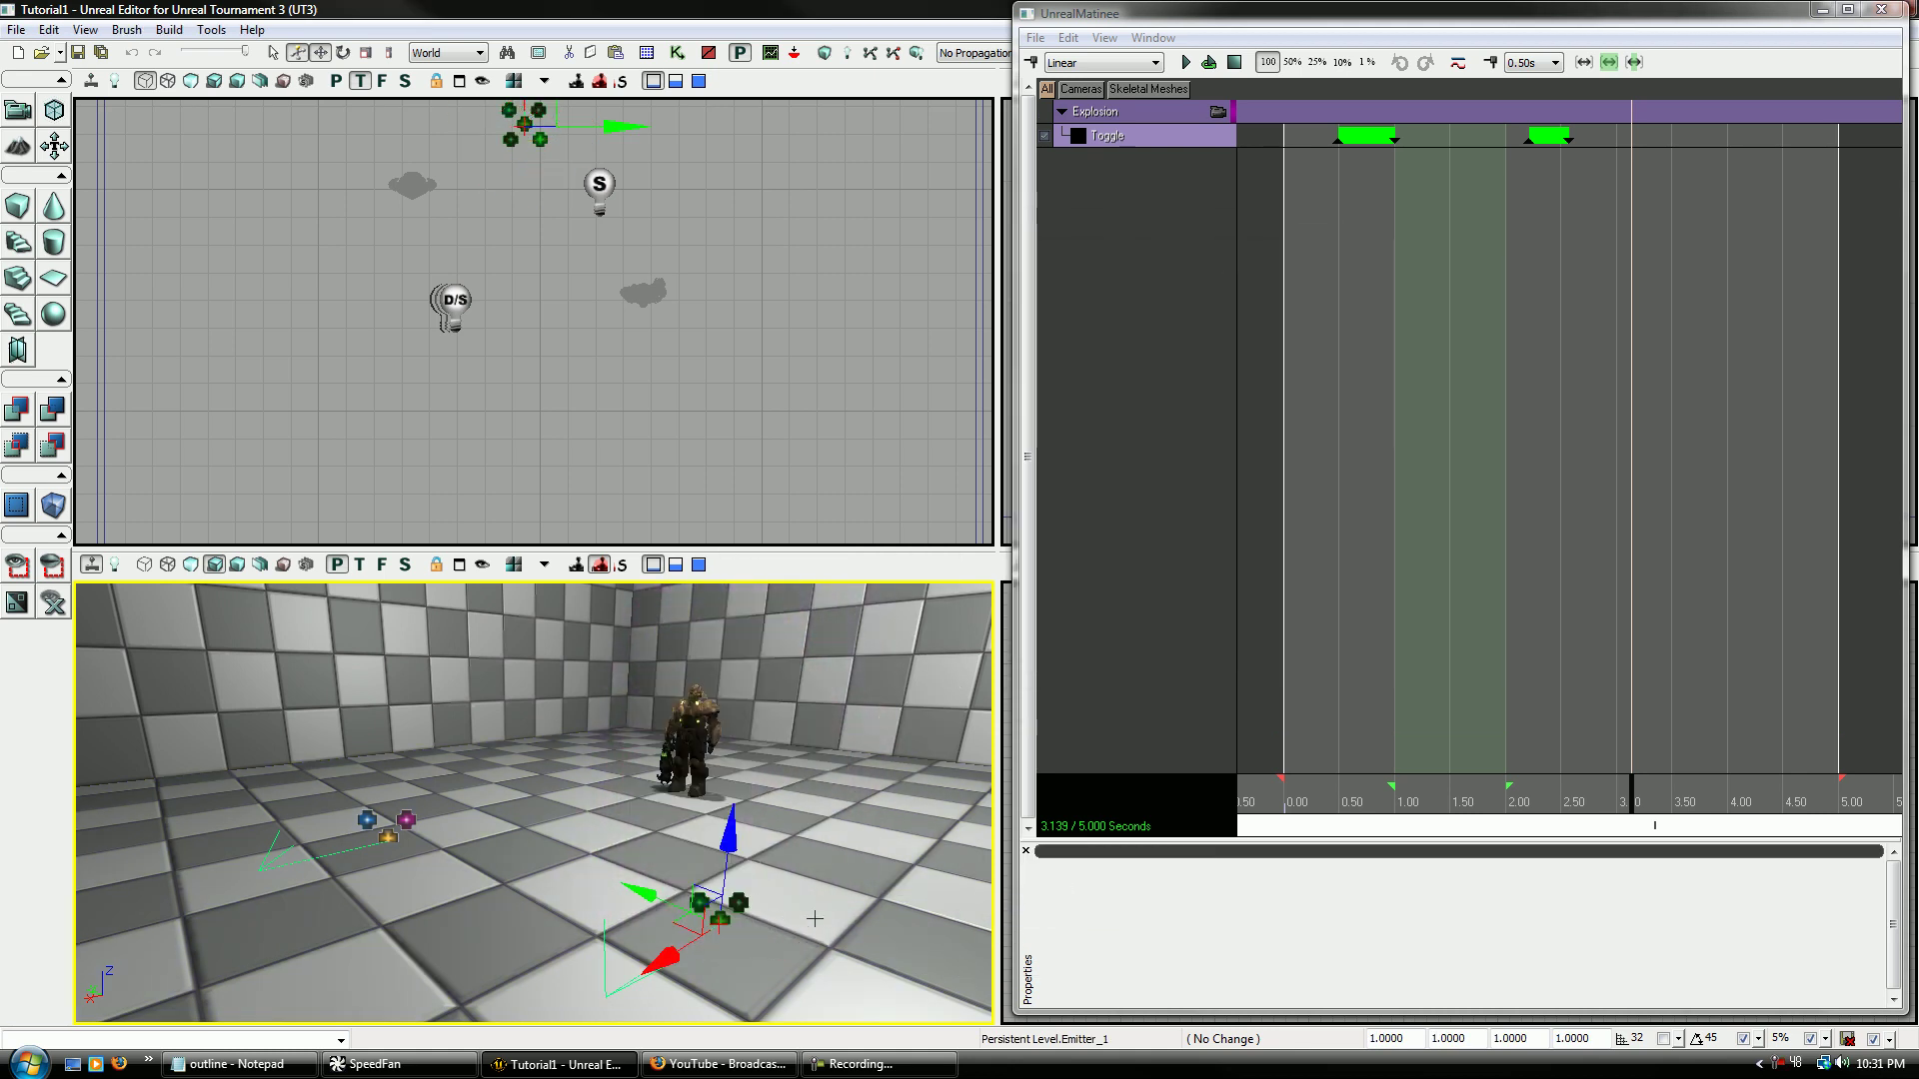
right_drag(534, 803, 542, 835)
key(F4)
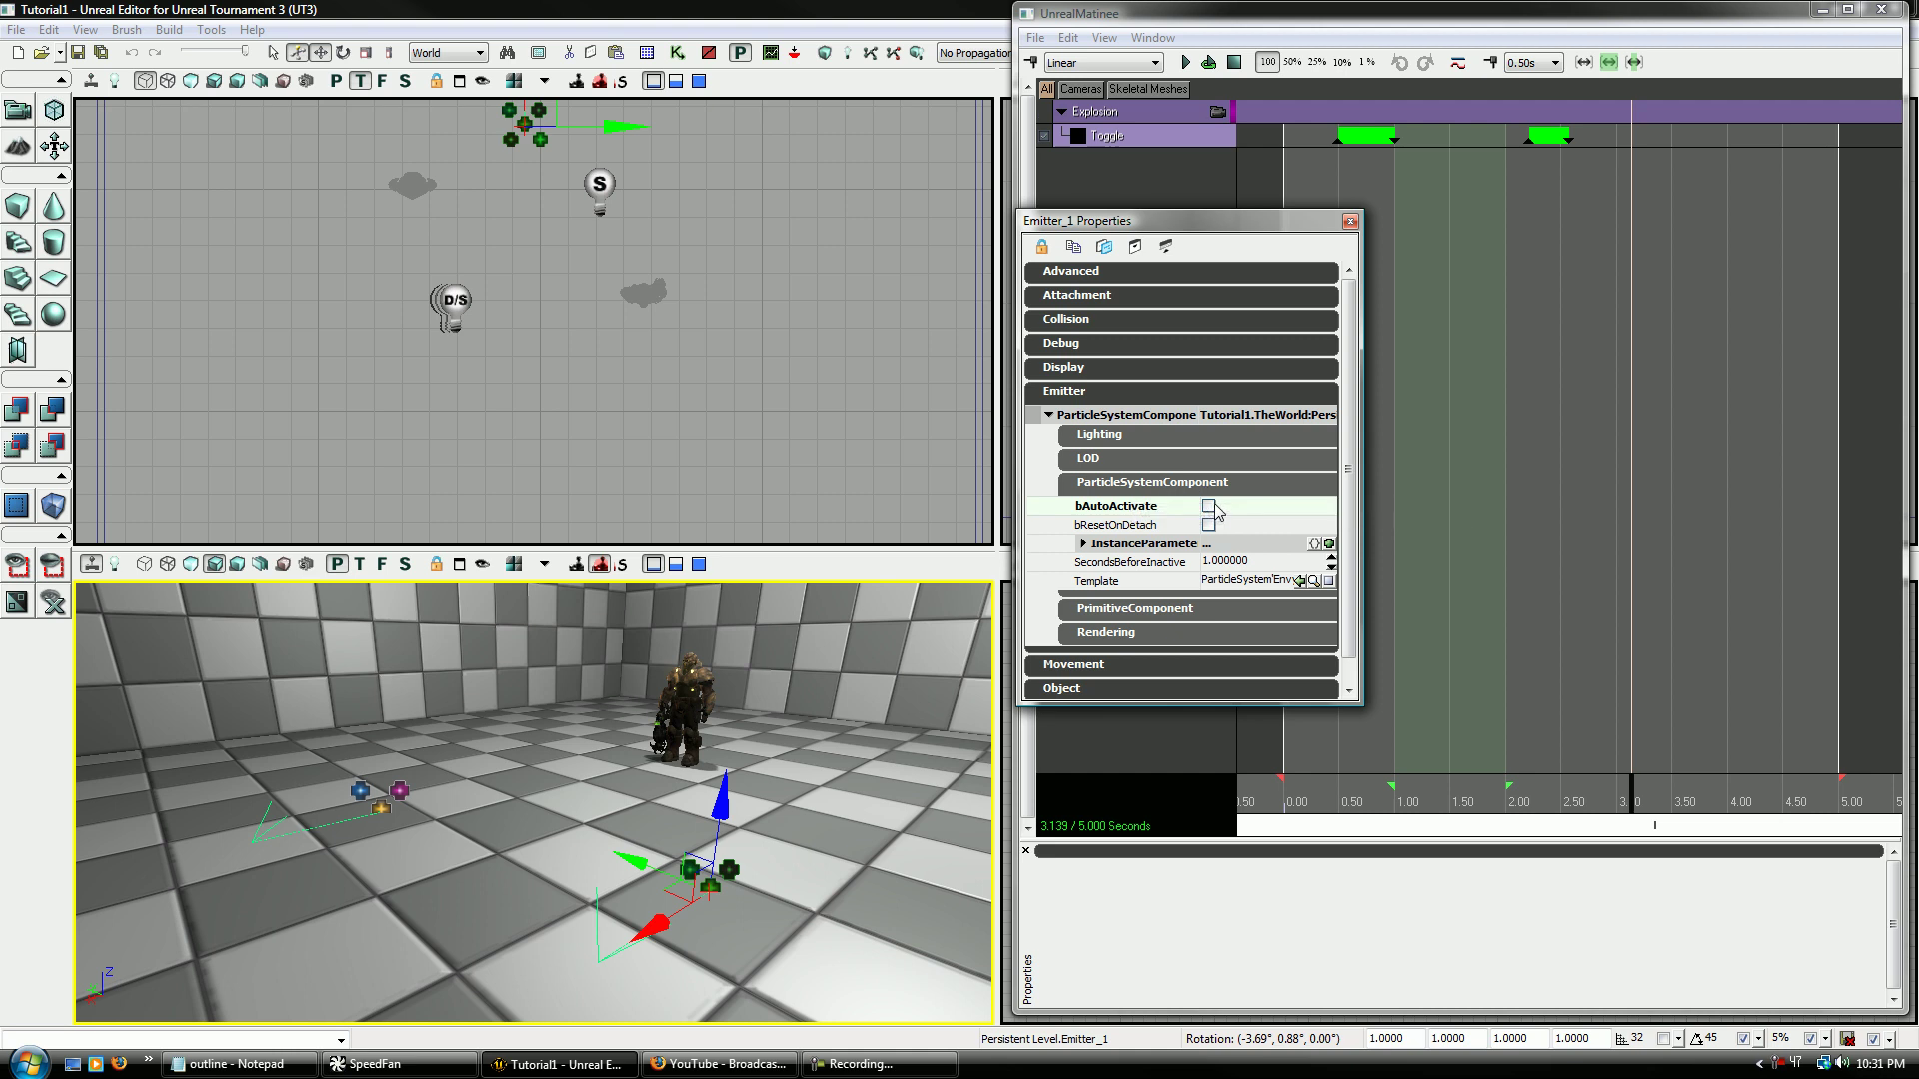
click(1349, 221)
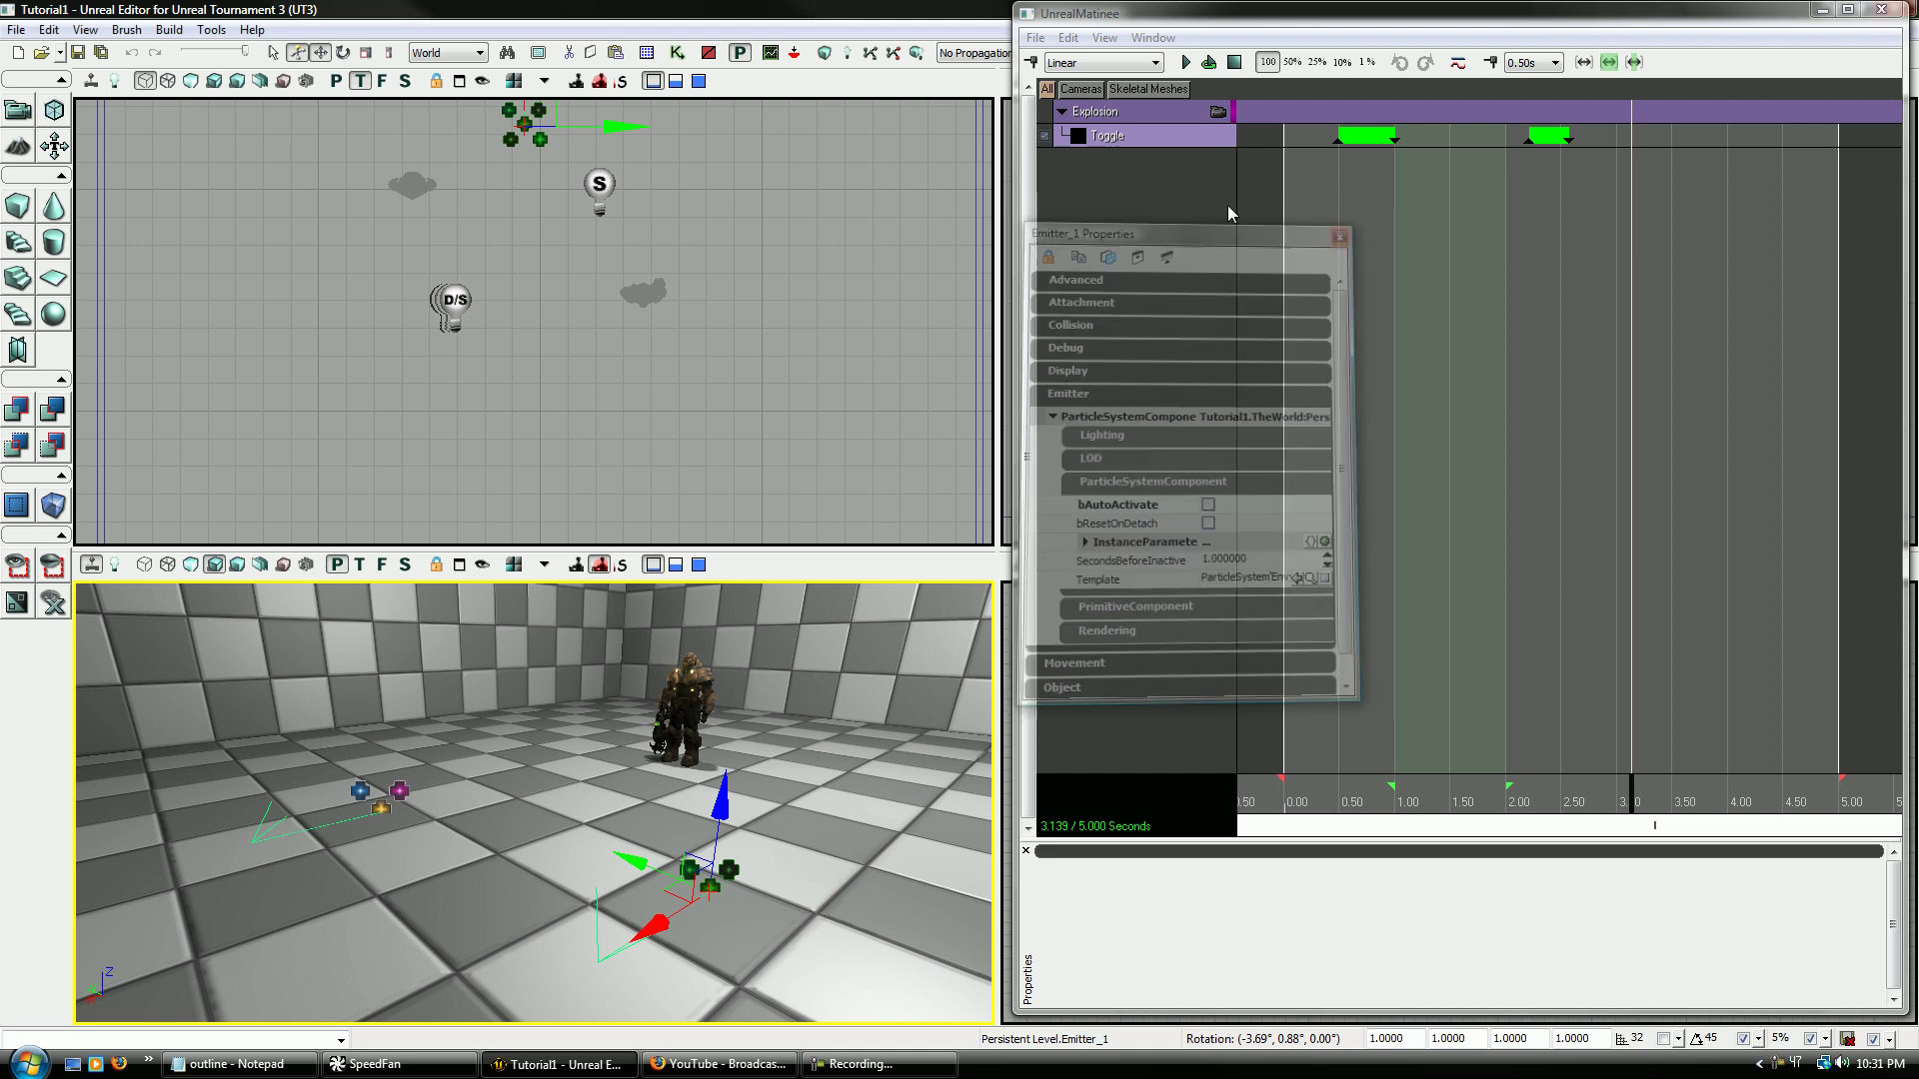
- Add a new Matinee group named Fire with the fire emitter selected
right_click(1138, 185)
click(1208, 255)
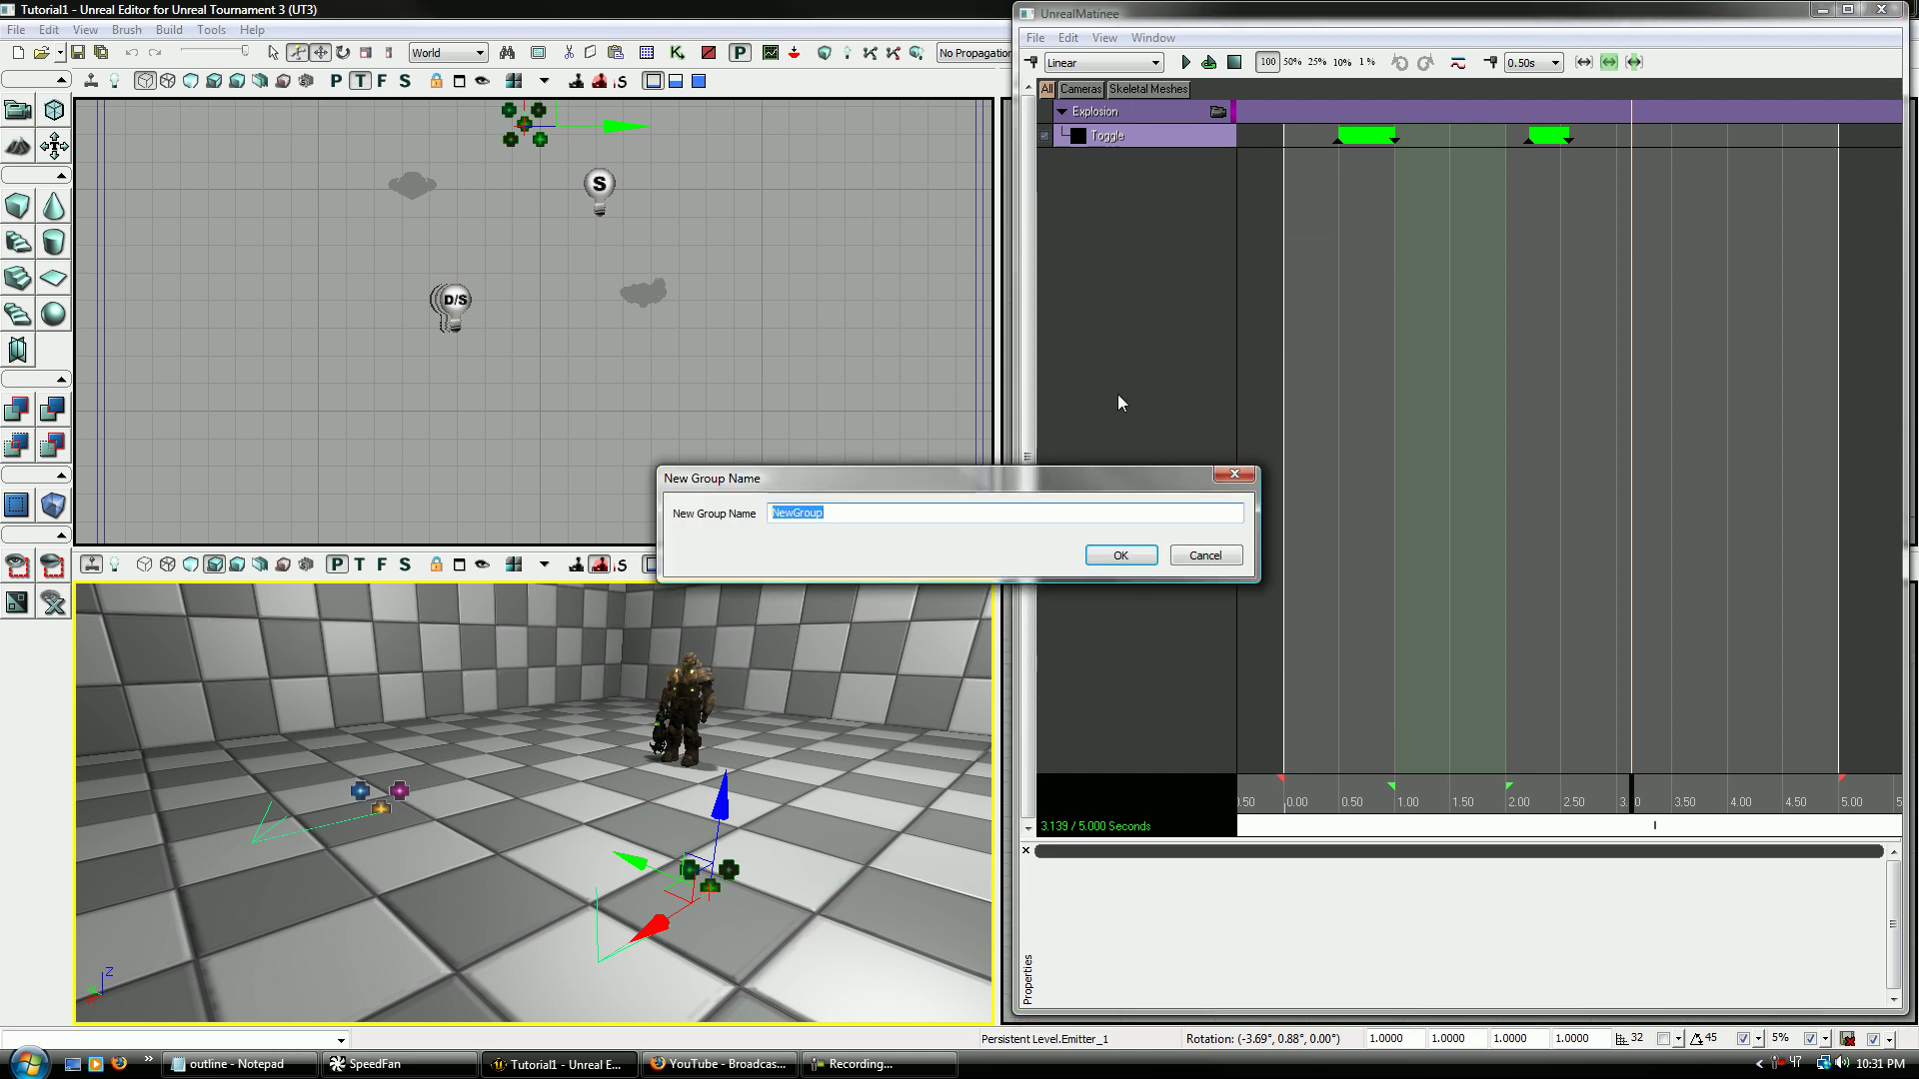
text(Fire)
key(Return)
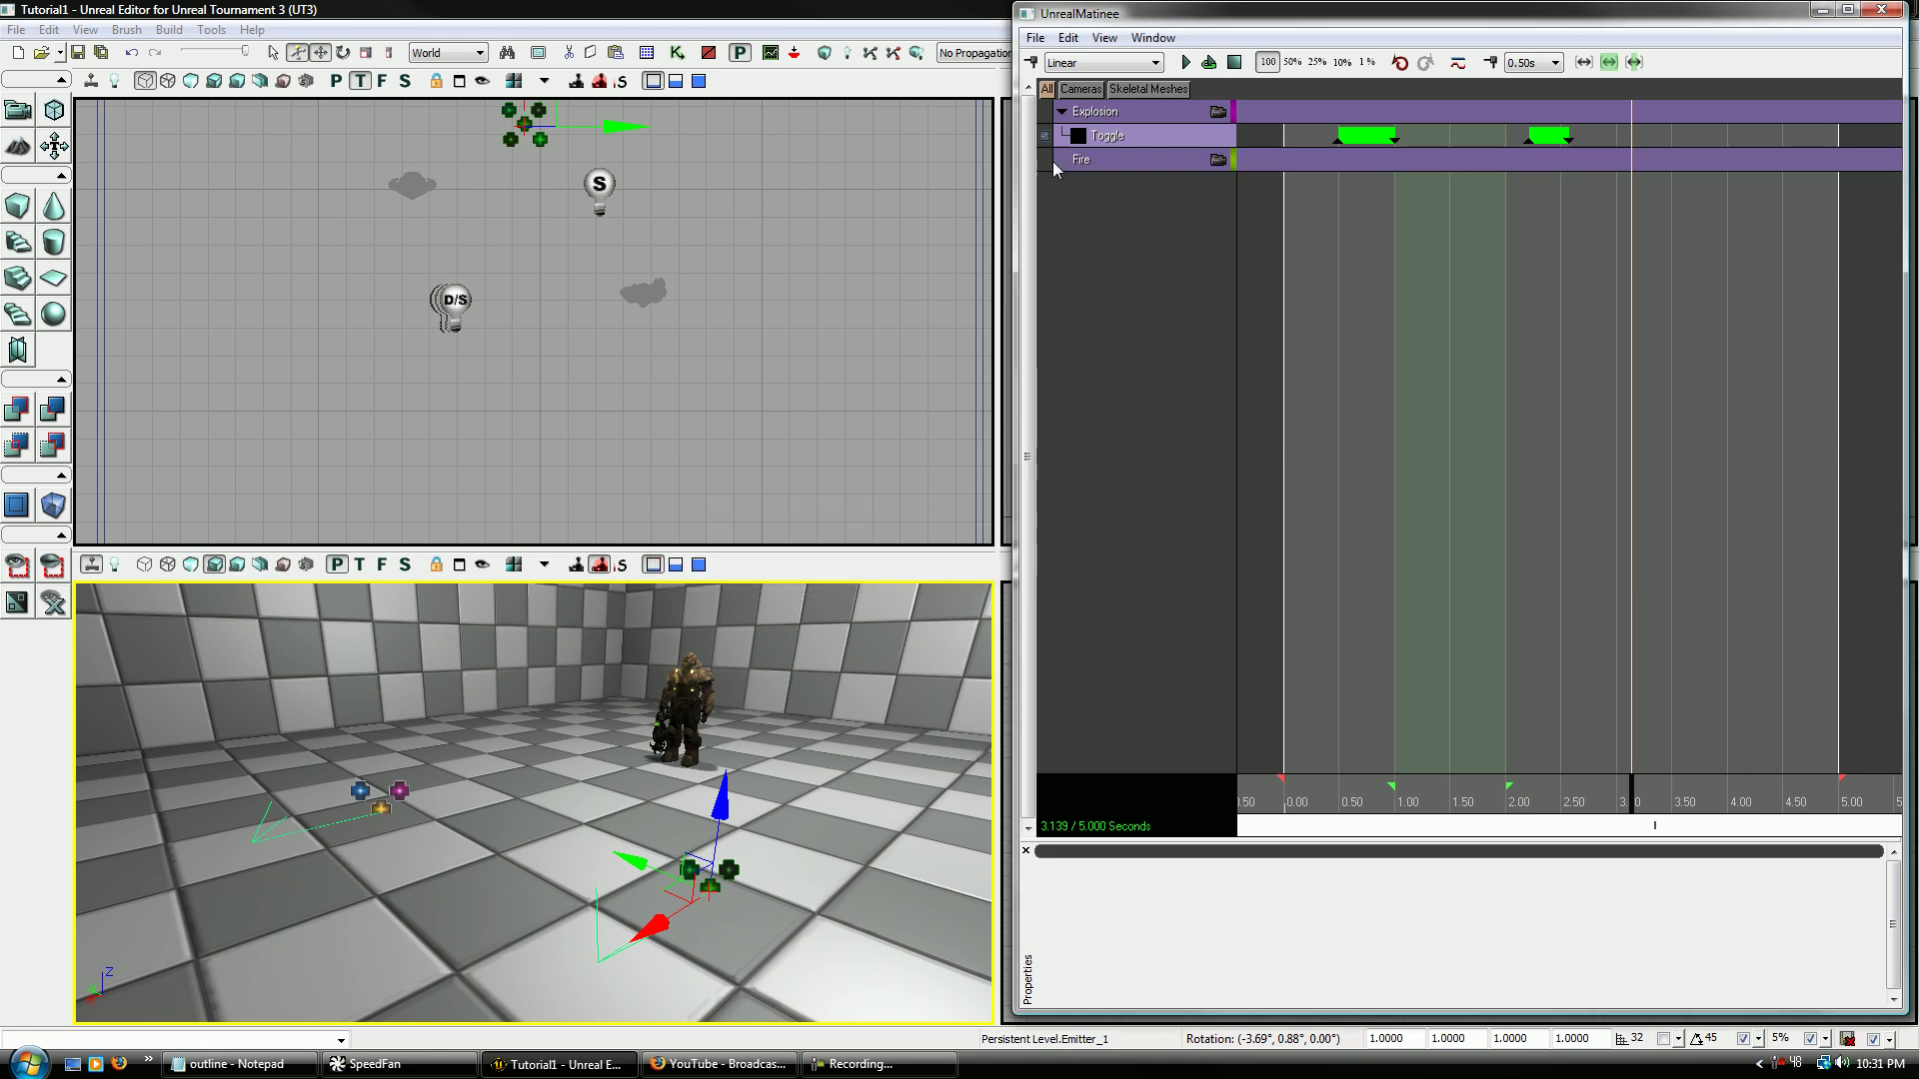
- Add an effects toggle track to the Fire group and place an On key at about 0.29 s
right_click(1077, 159)
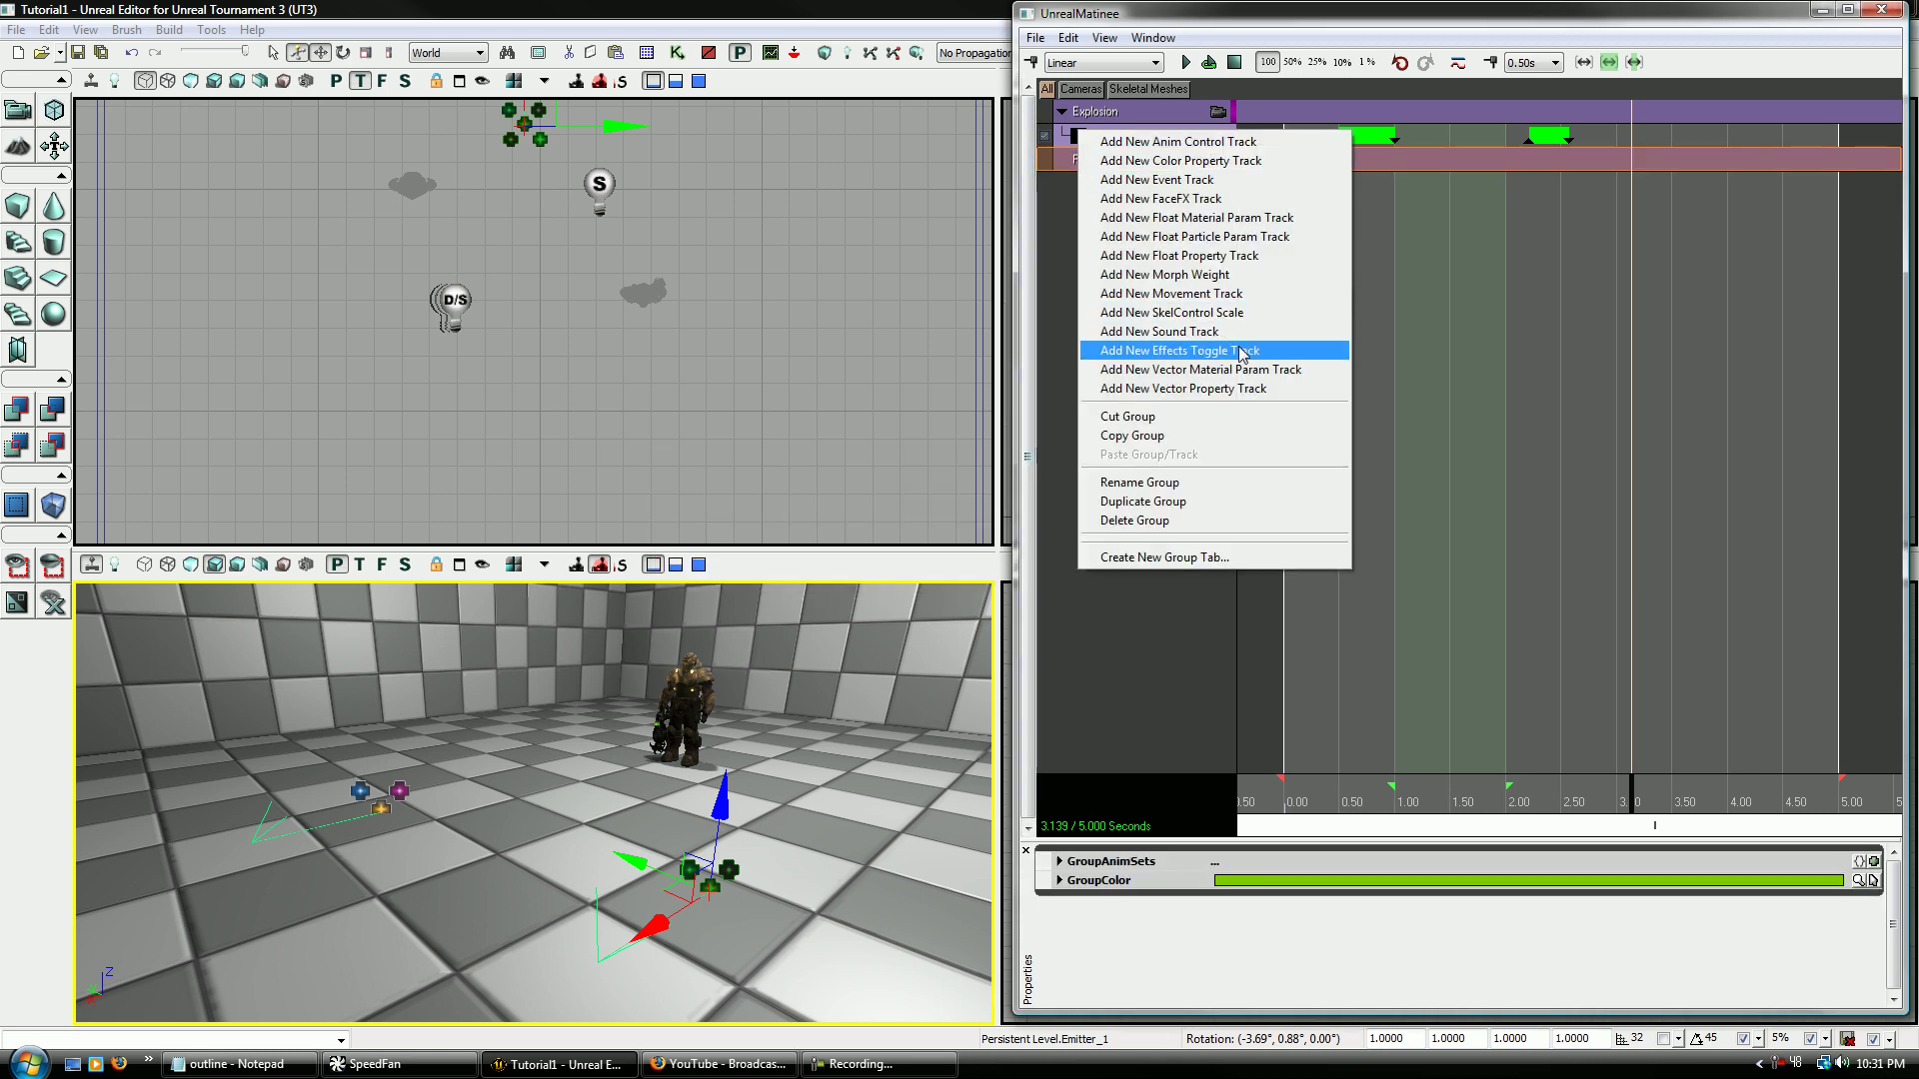
click(1180, 350)
drag(1431, 800, 1223, 803)
key(Return)
key(Return)
- Add an Off key to the Fire group's toggle track at about 3.41 s
key(space)
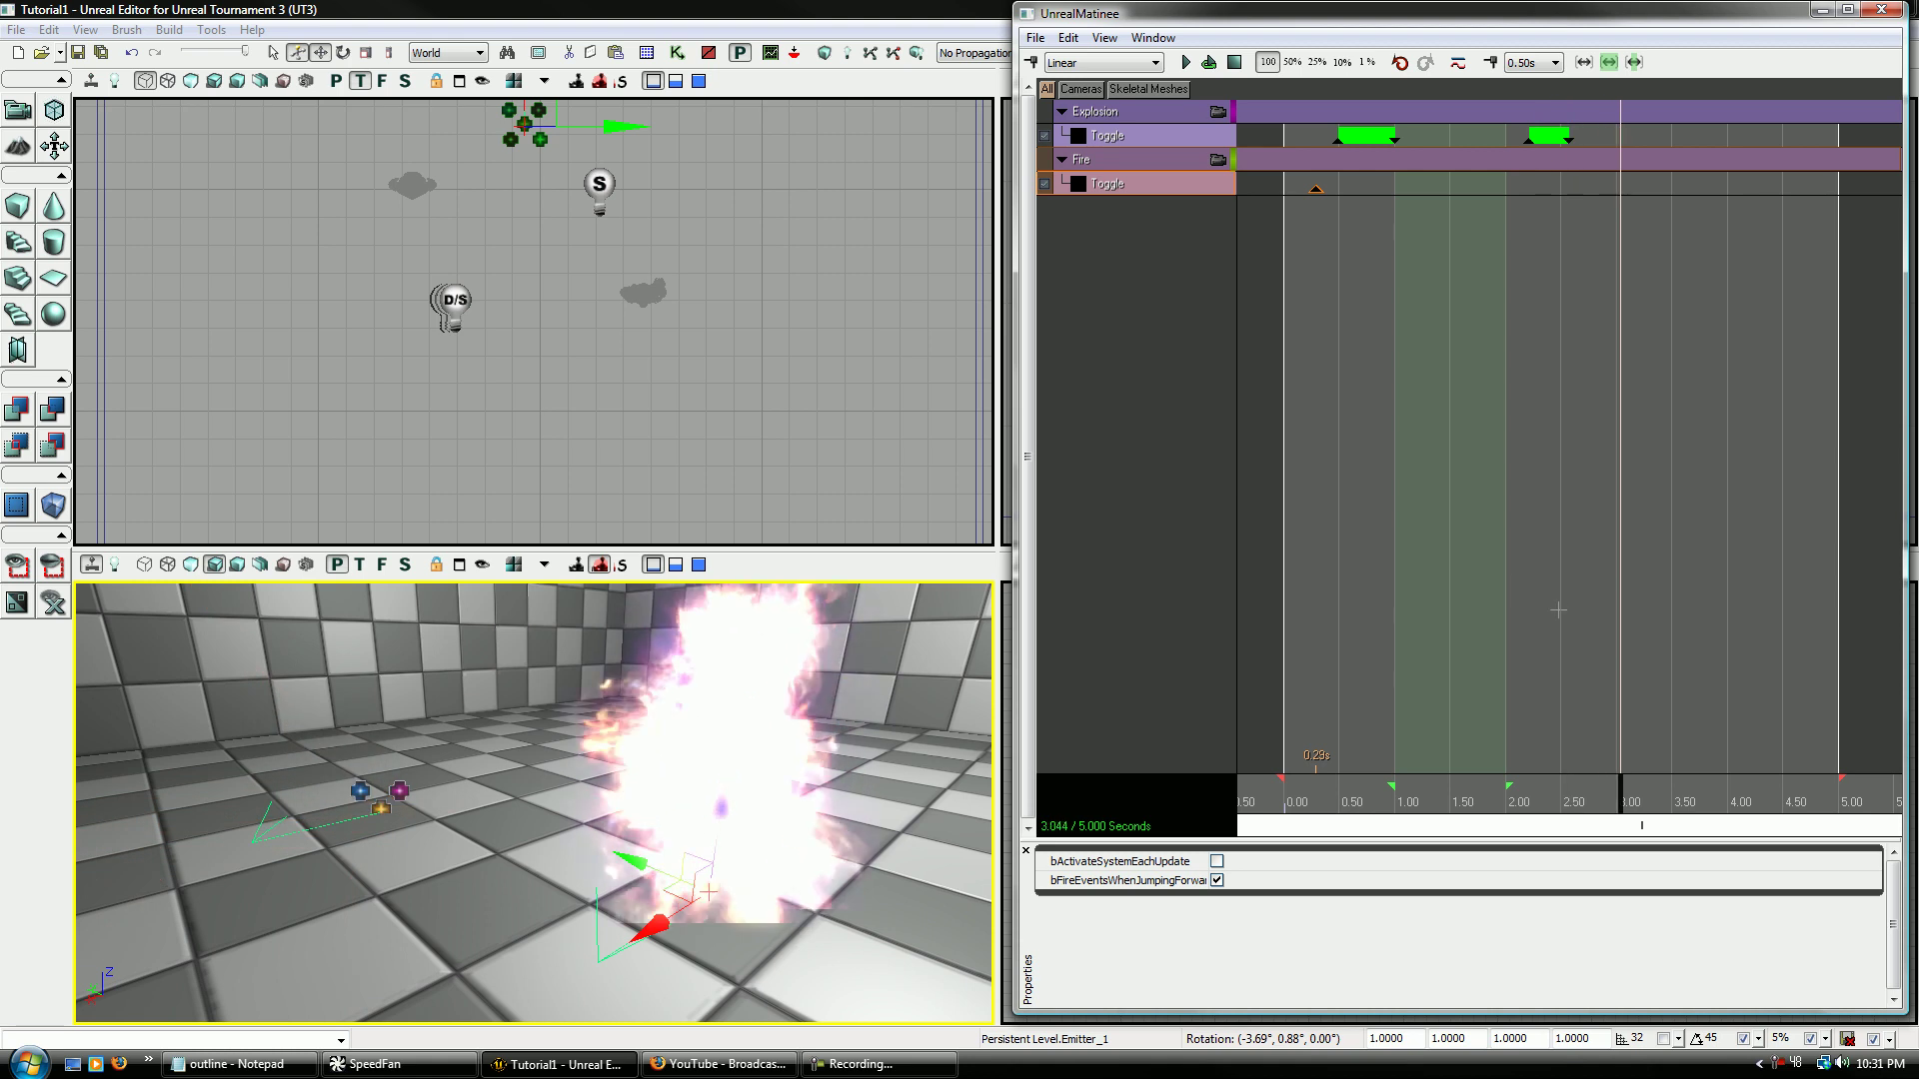
key(Return)
key(Down)
key(Return)
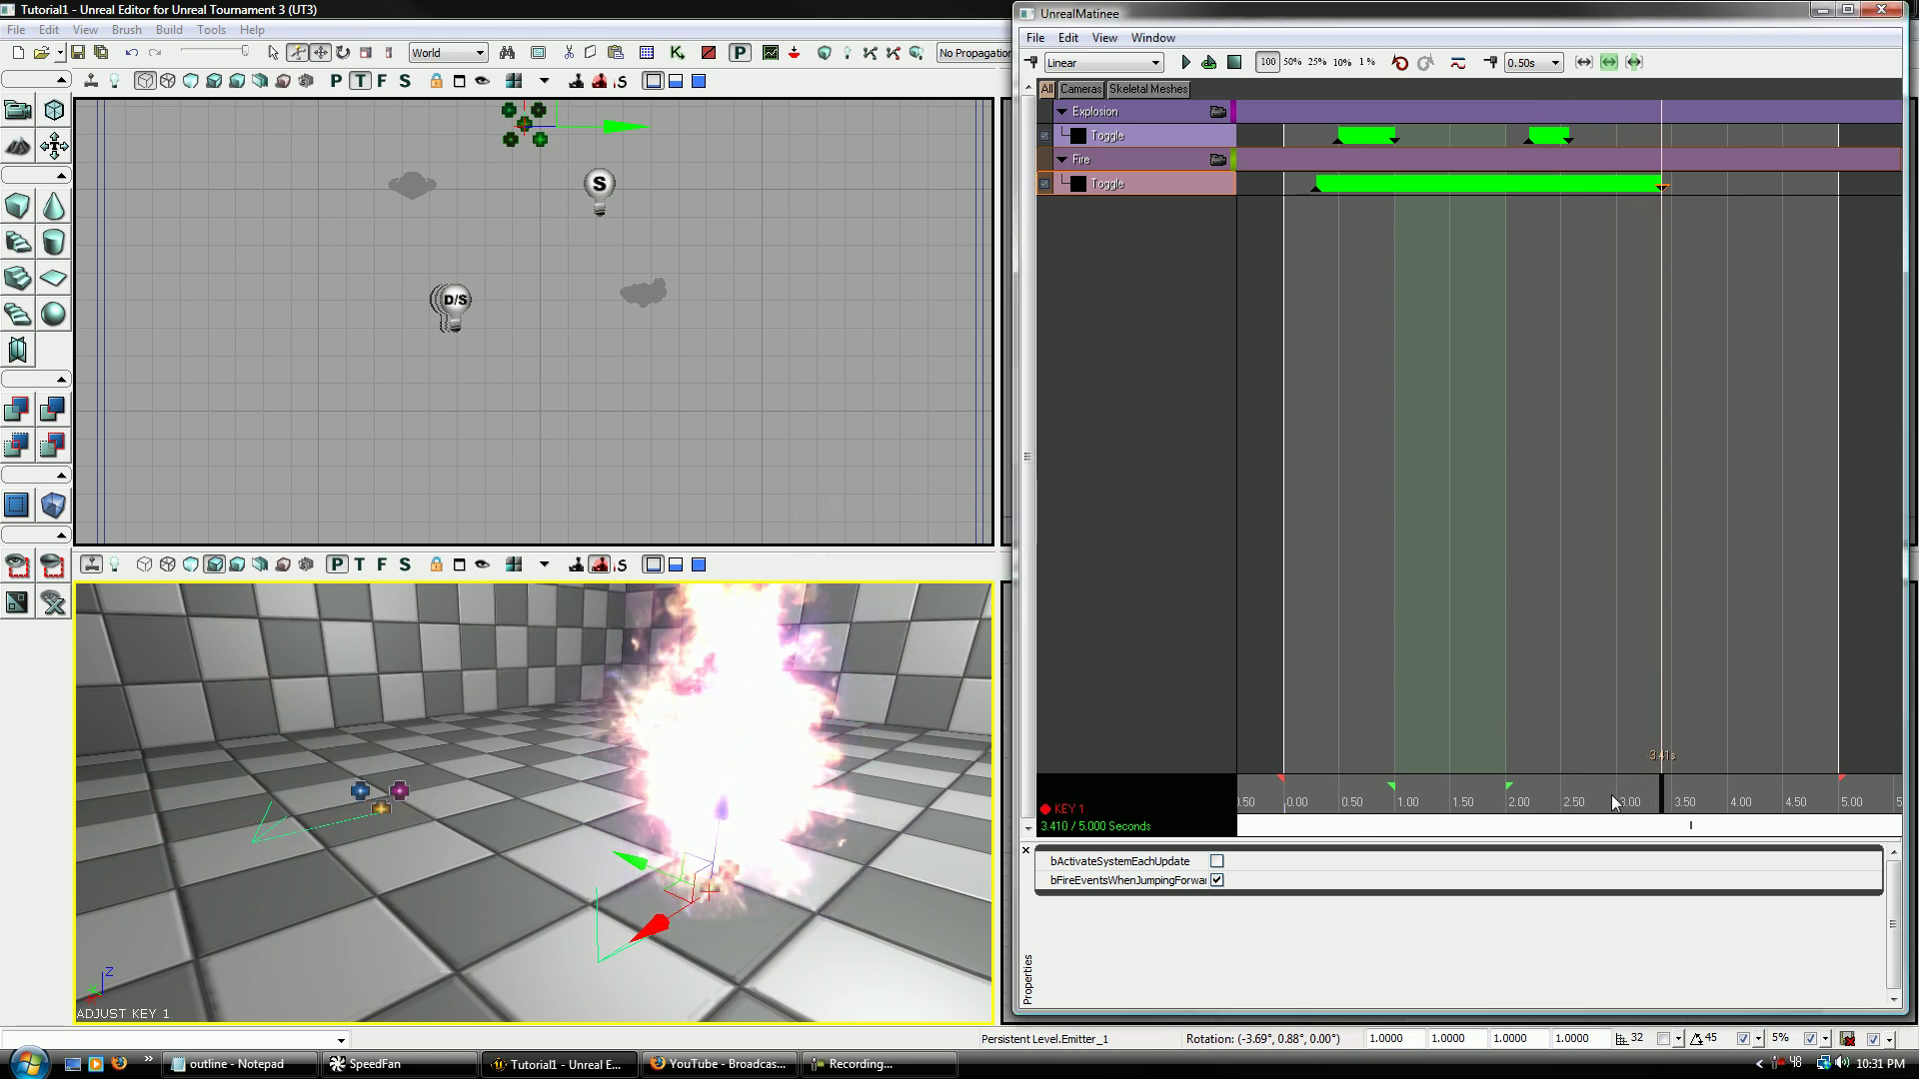
- Play the Matinee sequence from near its start and check when the fire emitter turns on and off
click(1631, 793)
key(space)
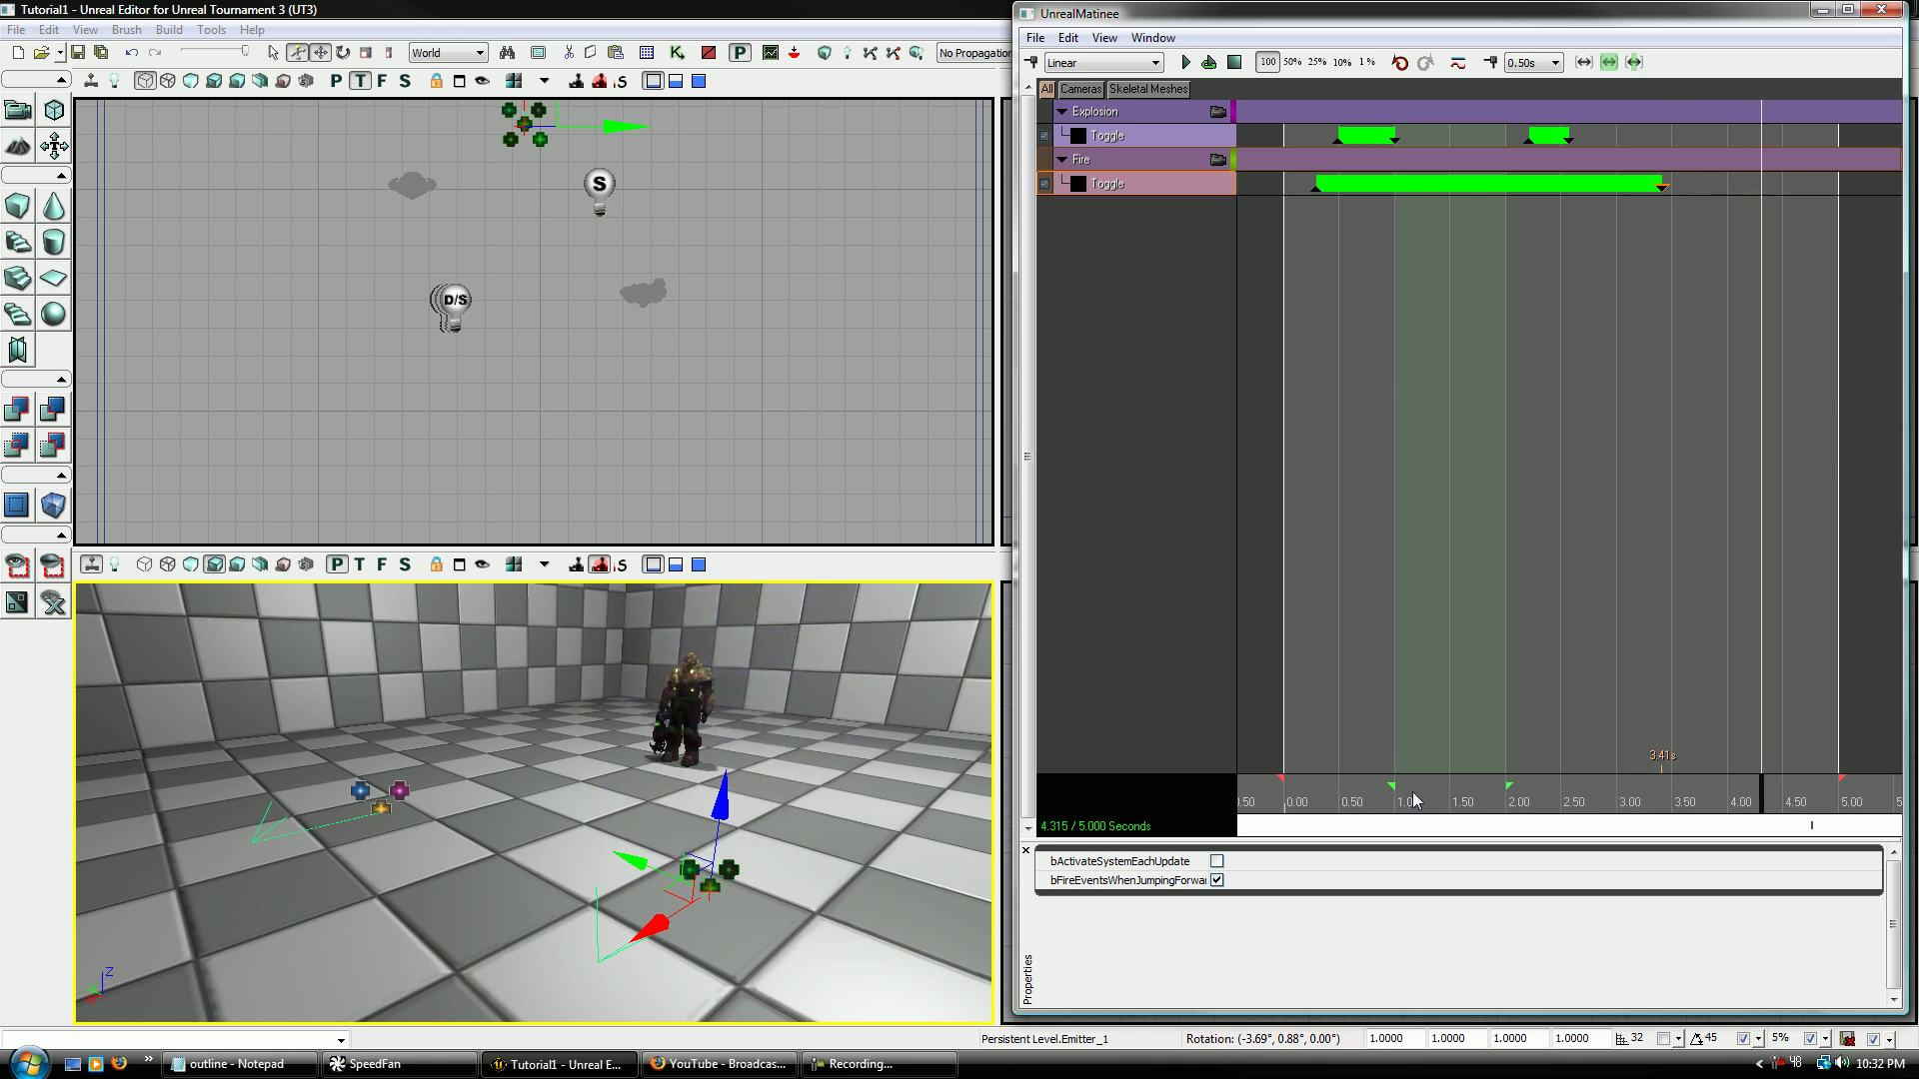
click(1326, 802)
drag(1321, 801, 1315, 802)
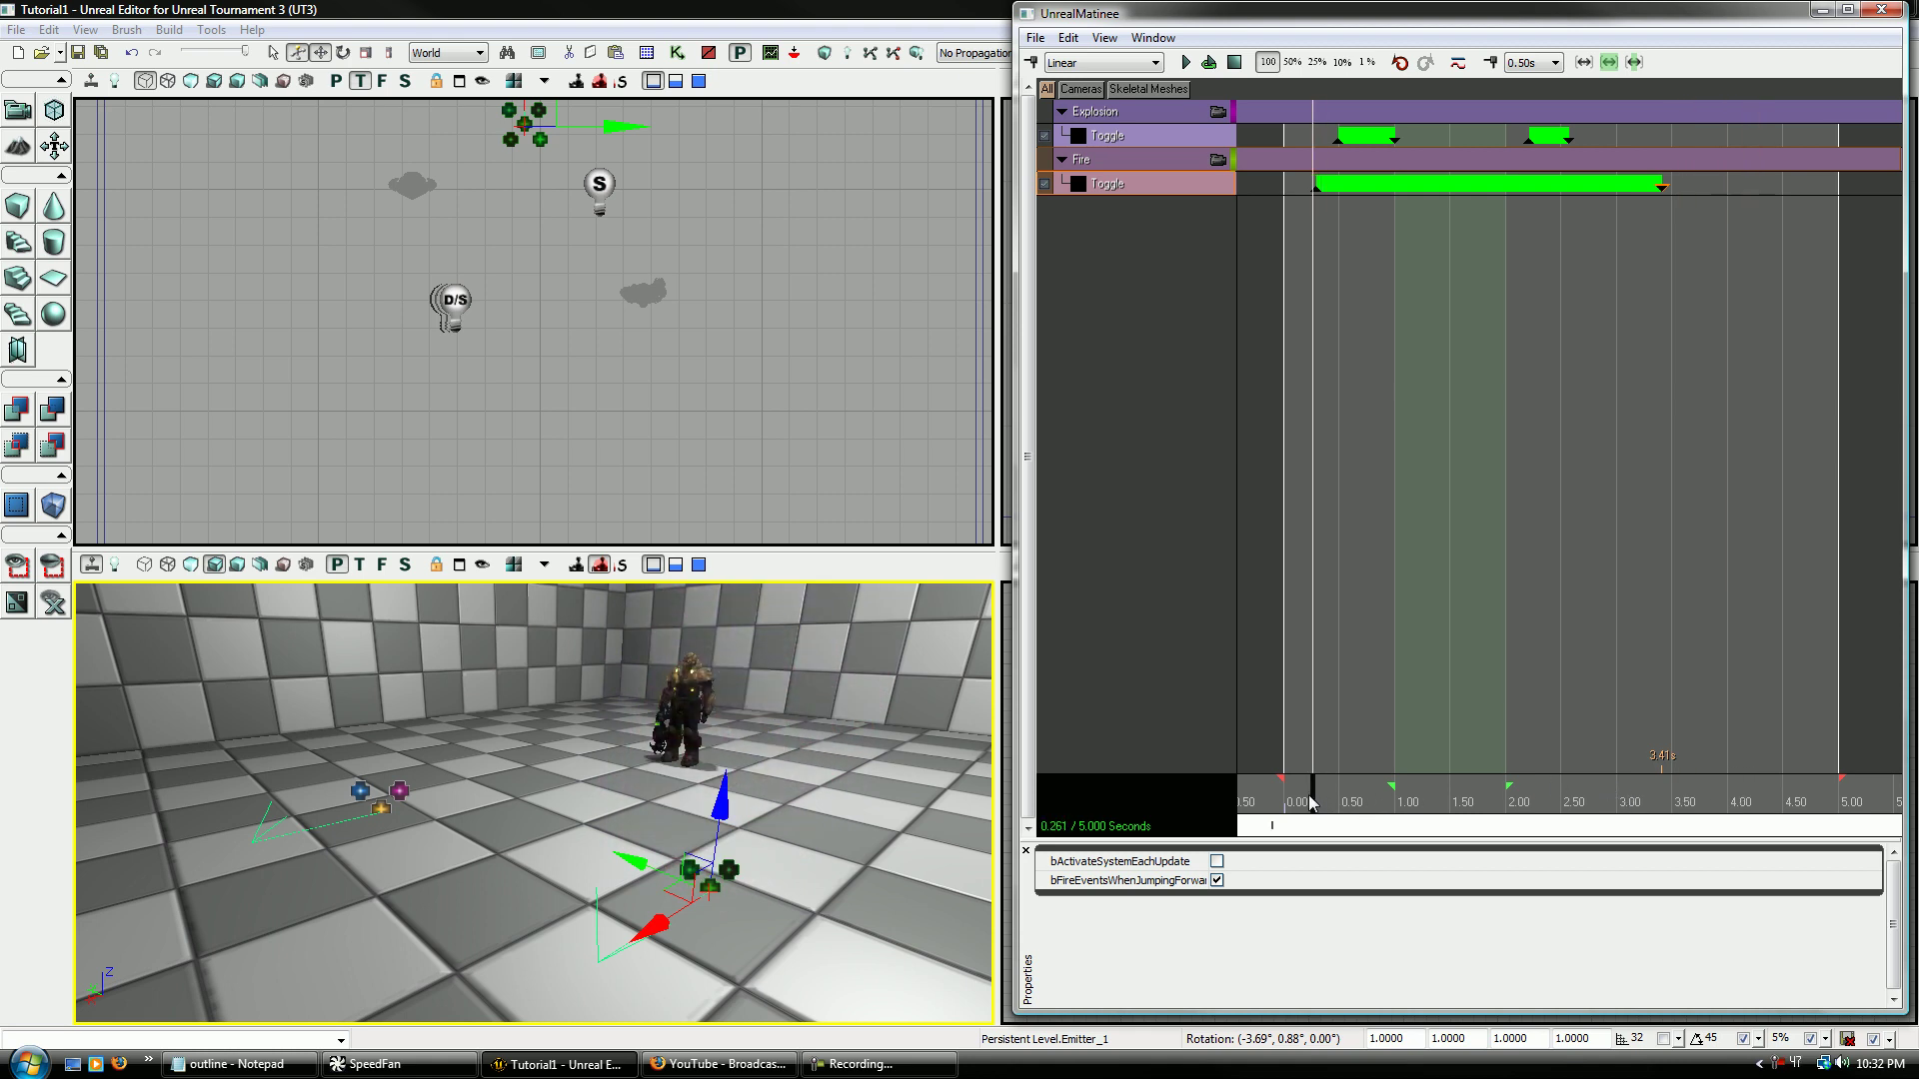
click(1304, 798)
key(space)
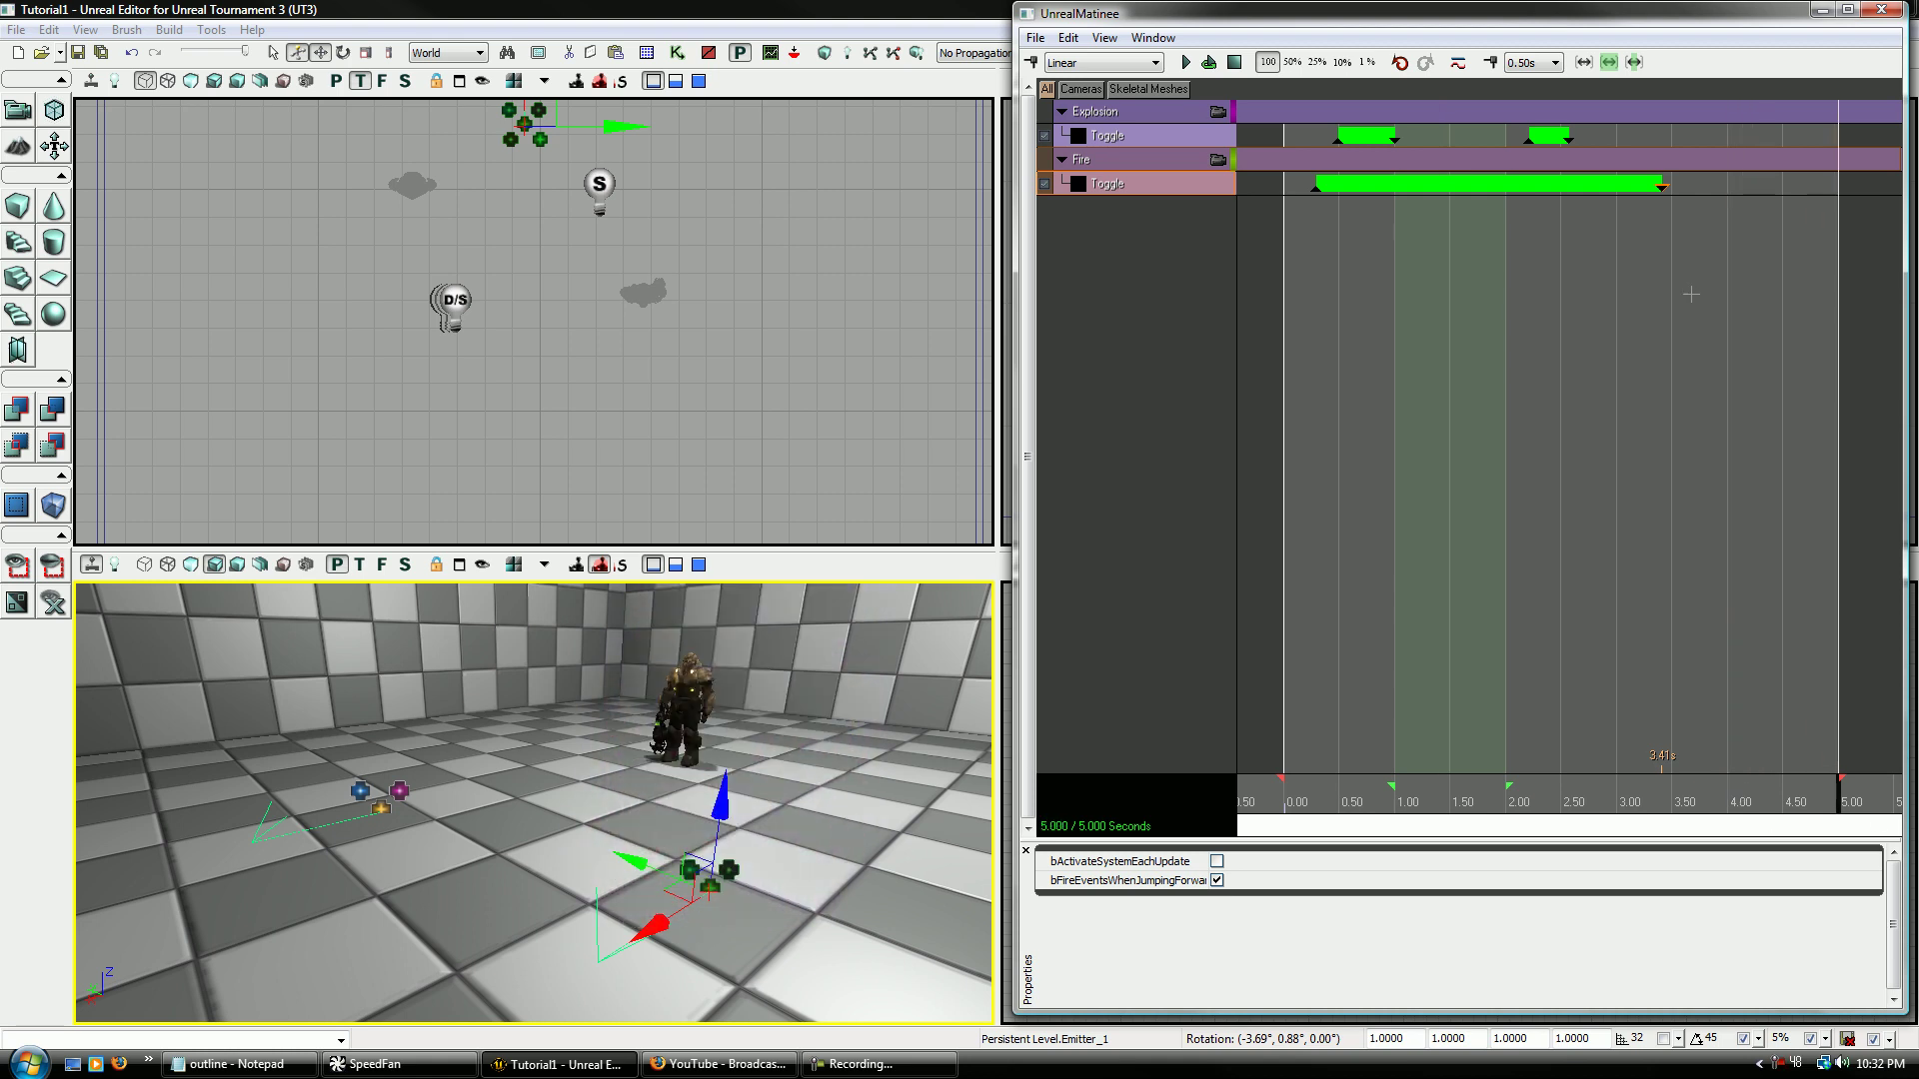
key(space)
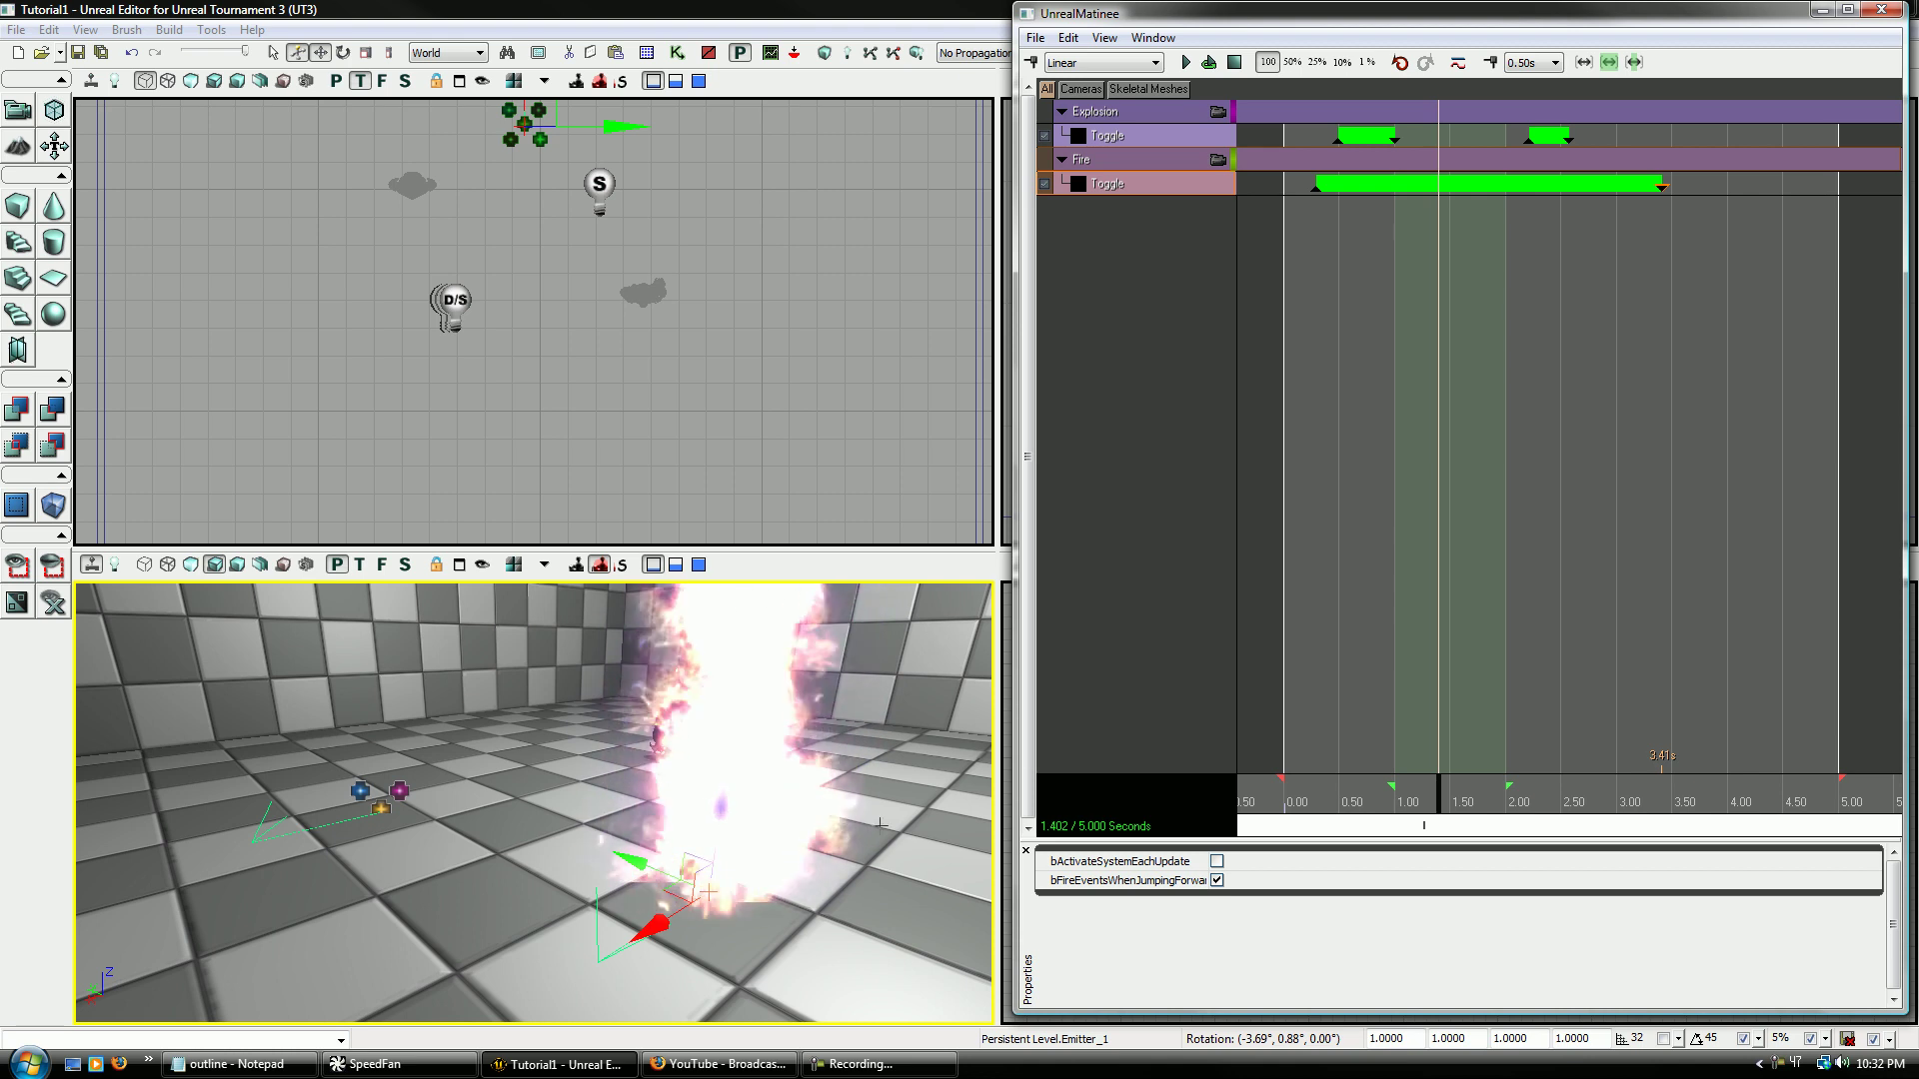
right_drag(700, 779, 749, 770)
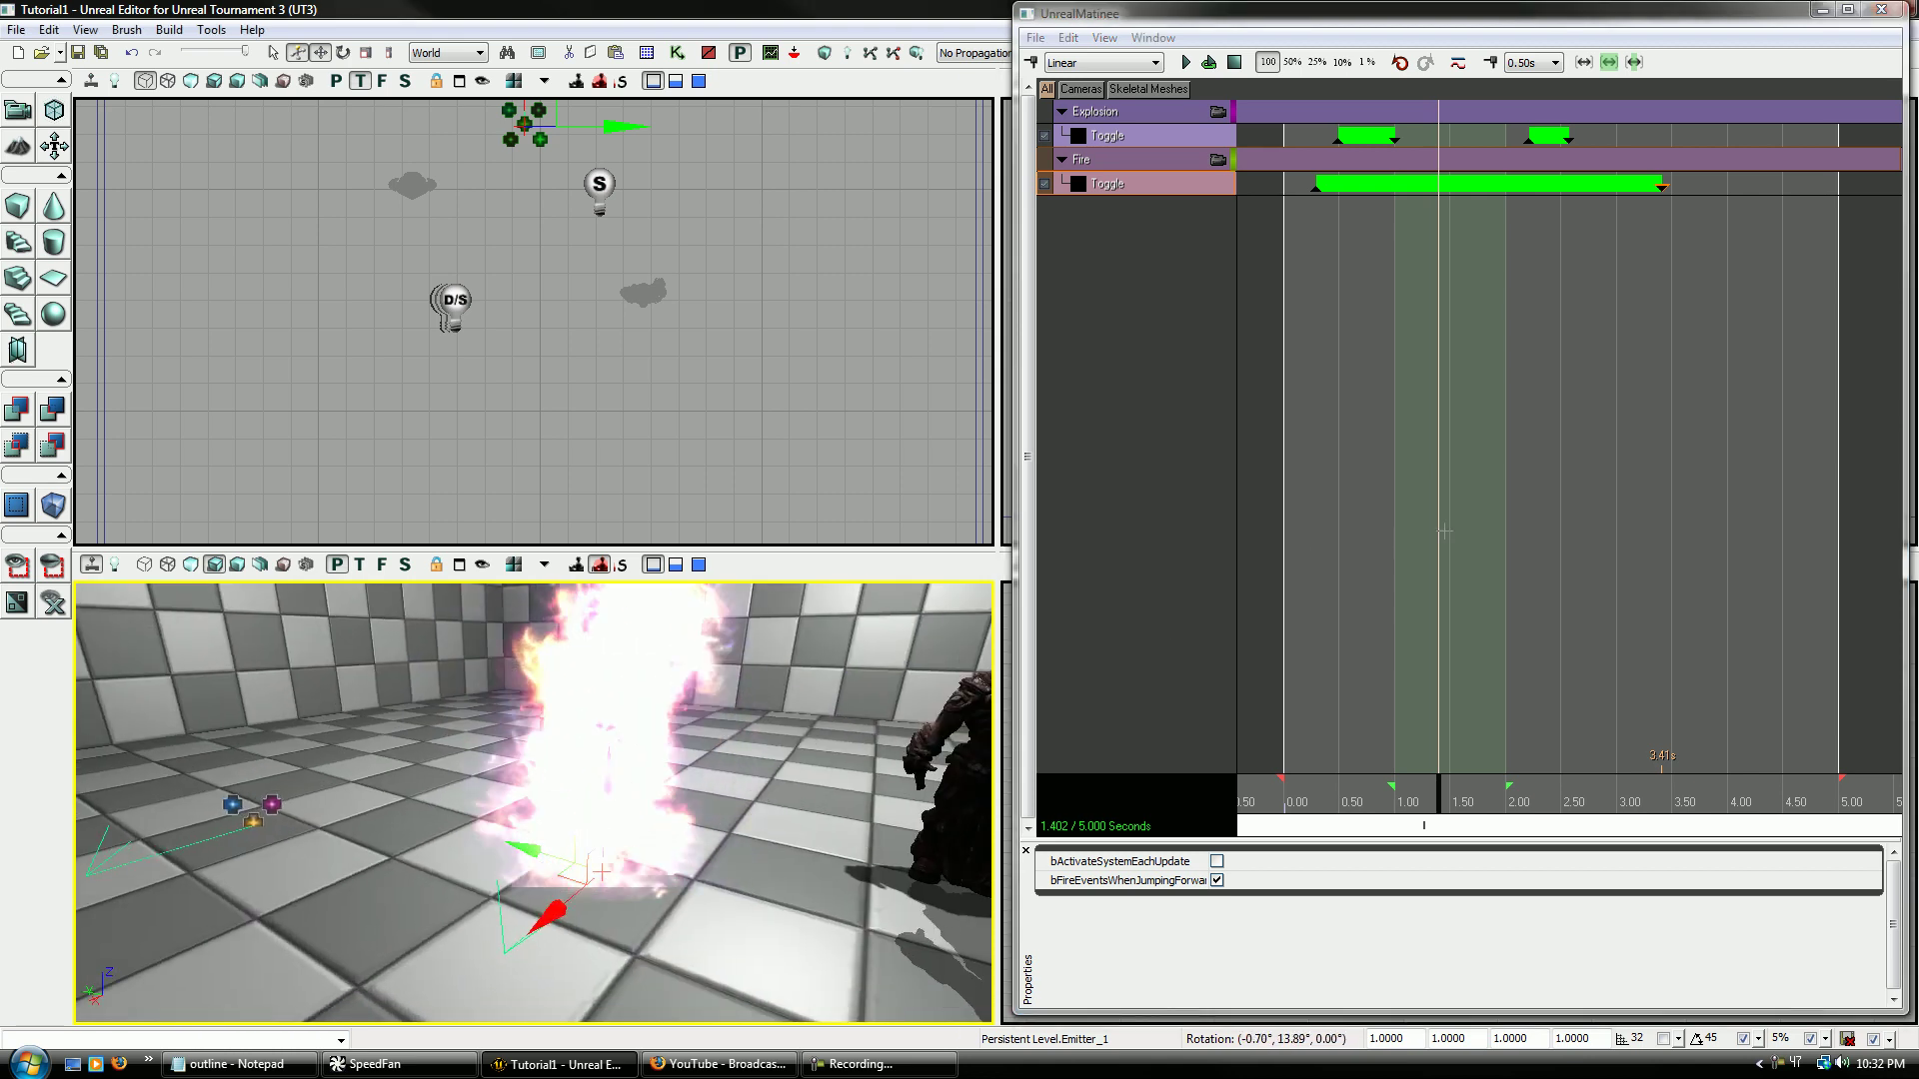
click(1557, 785)
key(space)
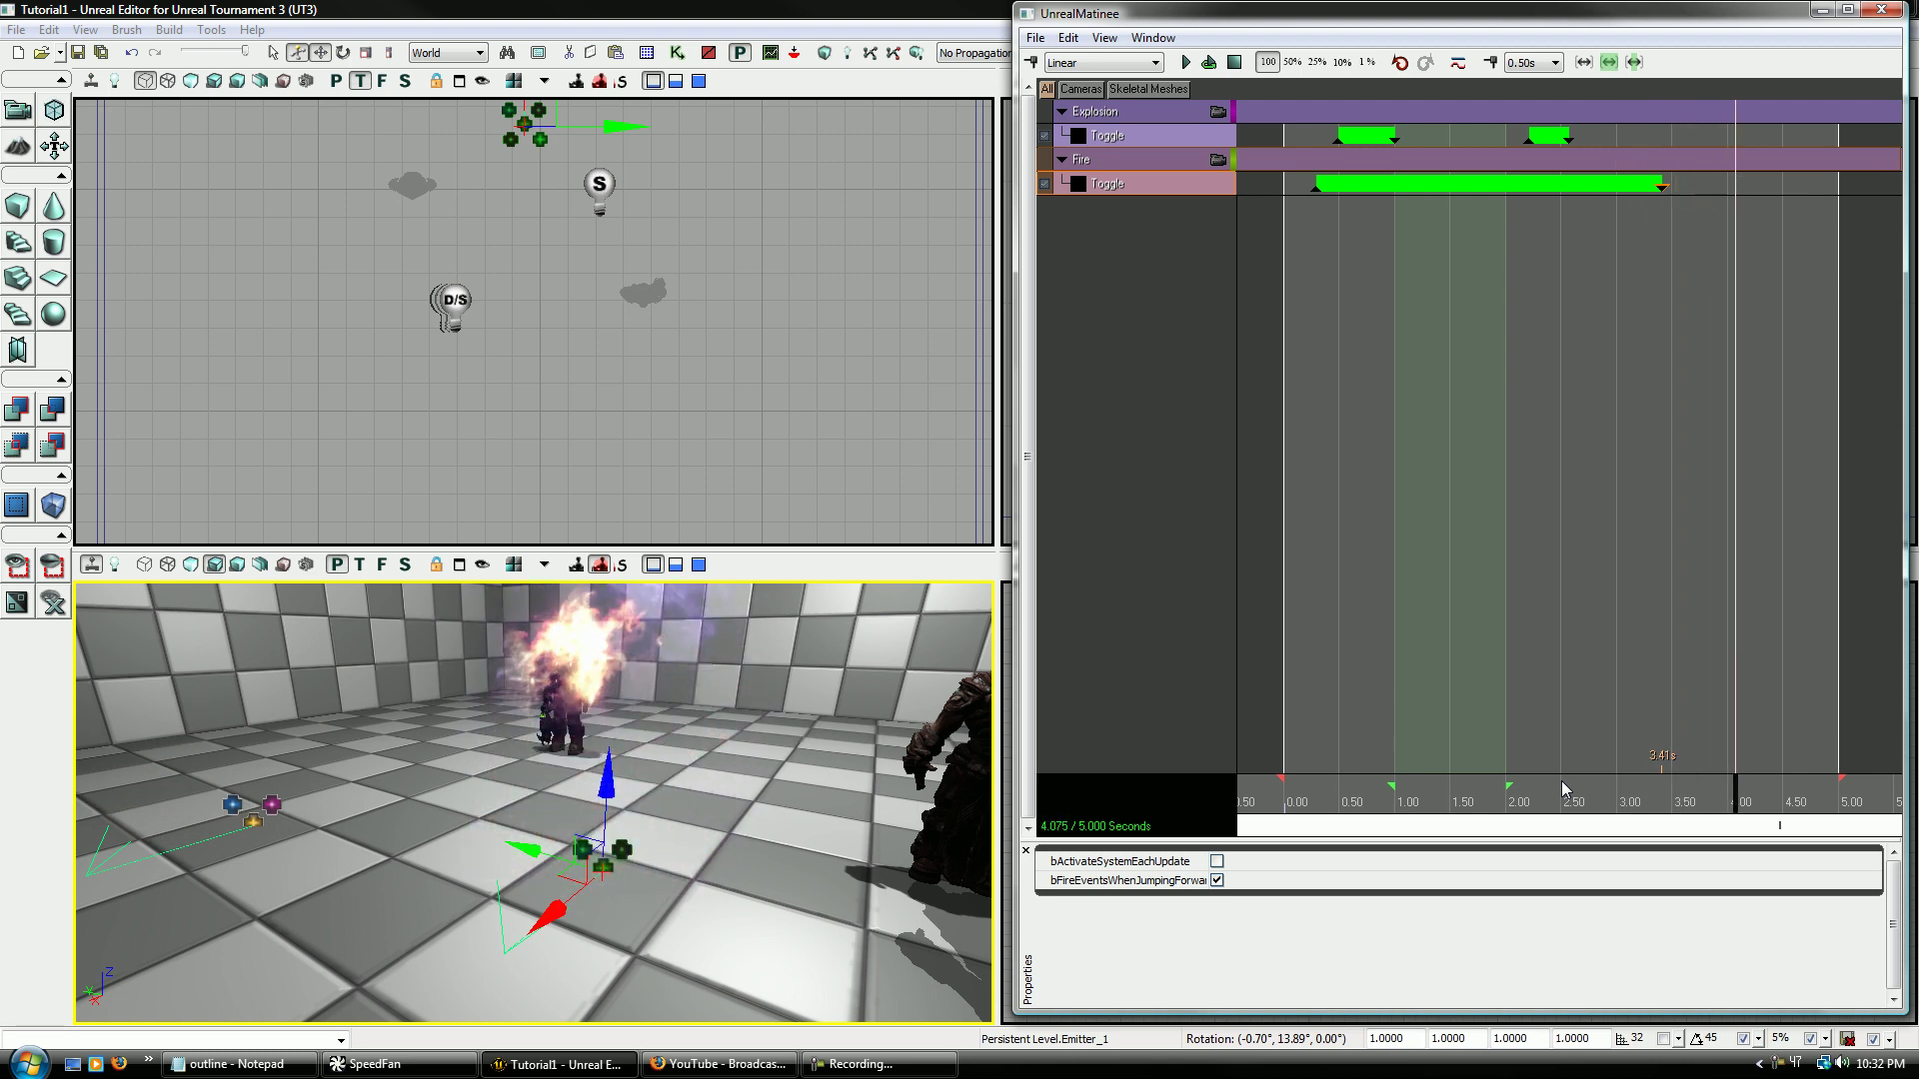
click(1301, 806)
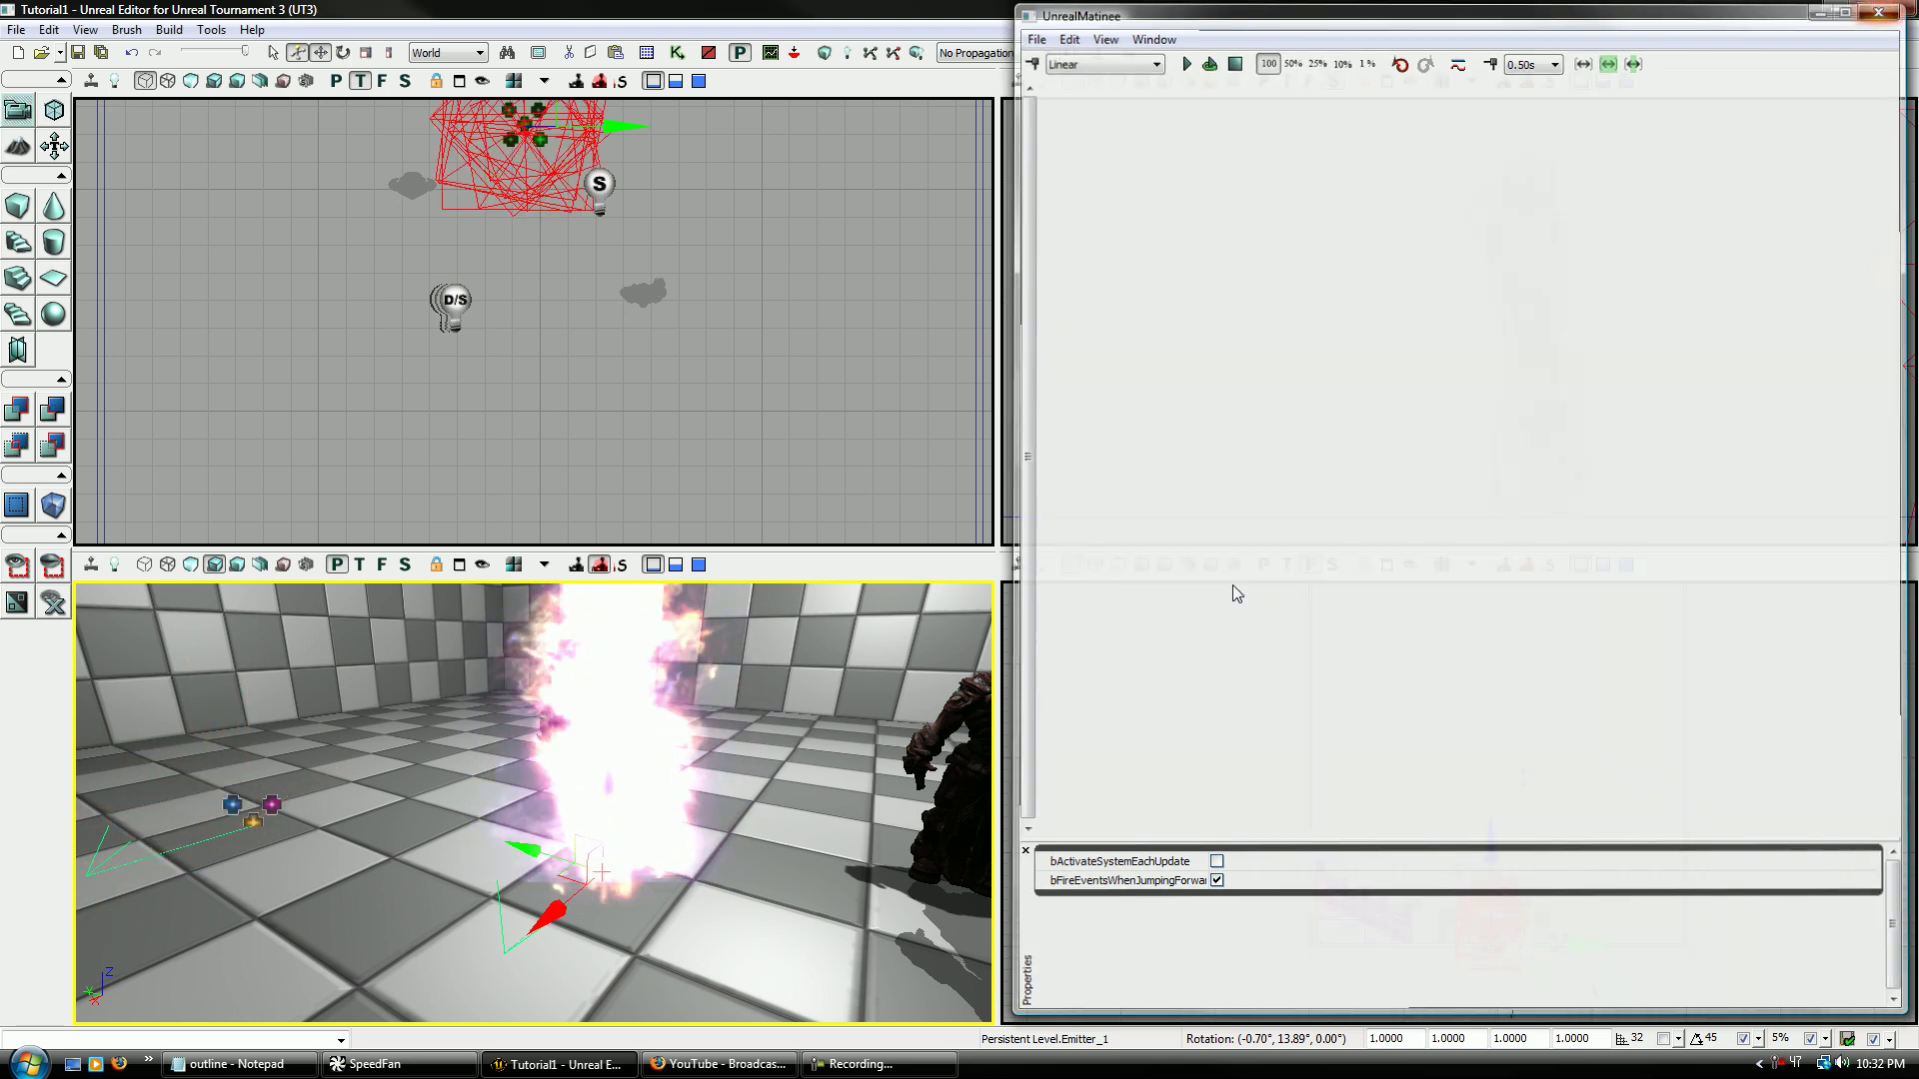
- Examine the fire emitter in the perspective view with Matinee closed, and undo the accidental floor selection
mouse_move(534, 760)
mouse_down()
mouse_move(534, 720)
mouse_move(544, 790)
mouse_up()
right_drag(111, 627, 80, 568)
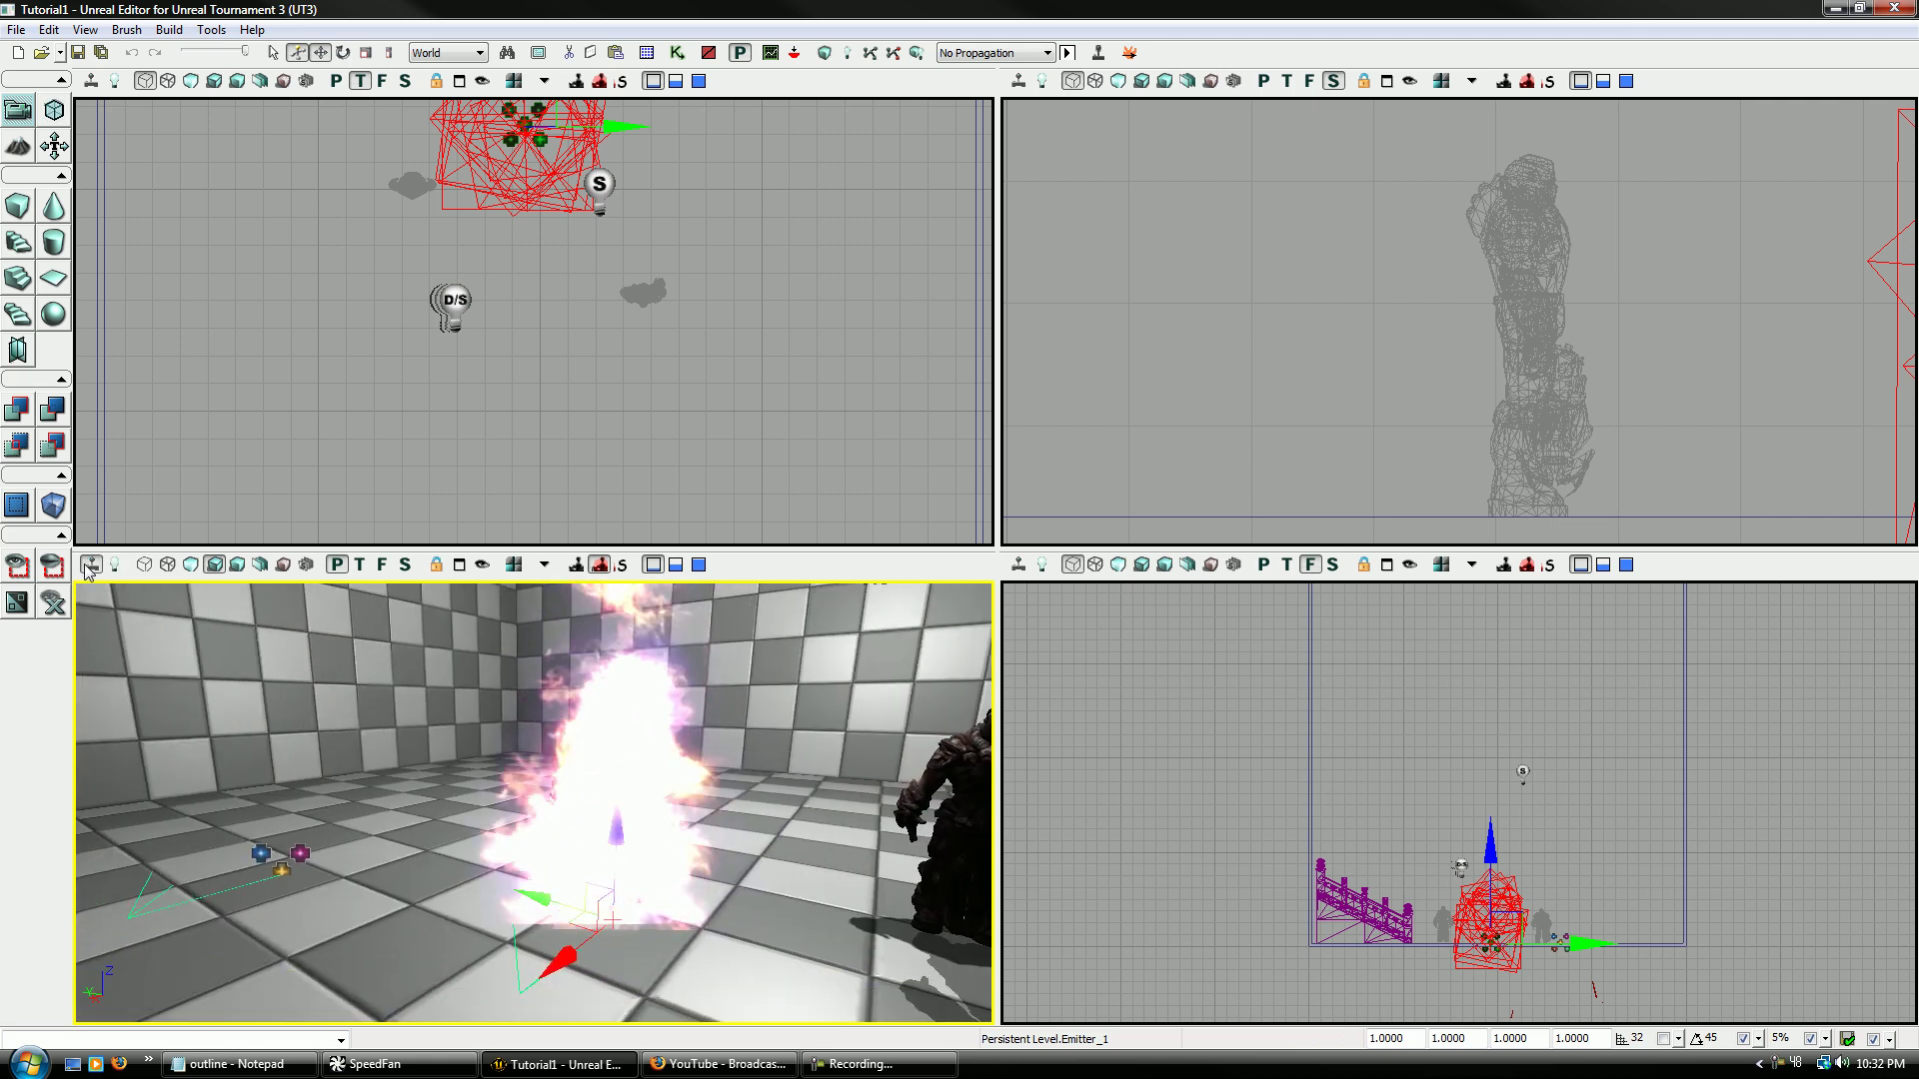
right_drag(382, 842, 474, 788)
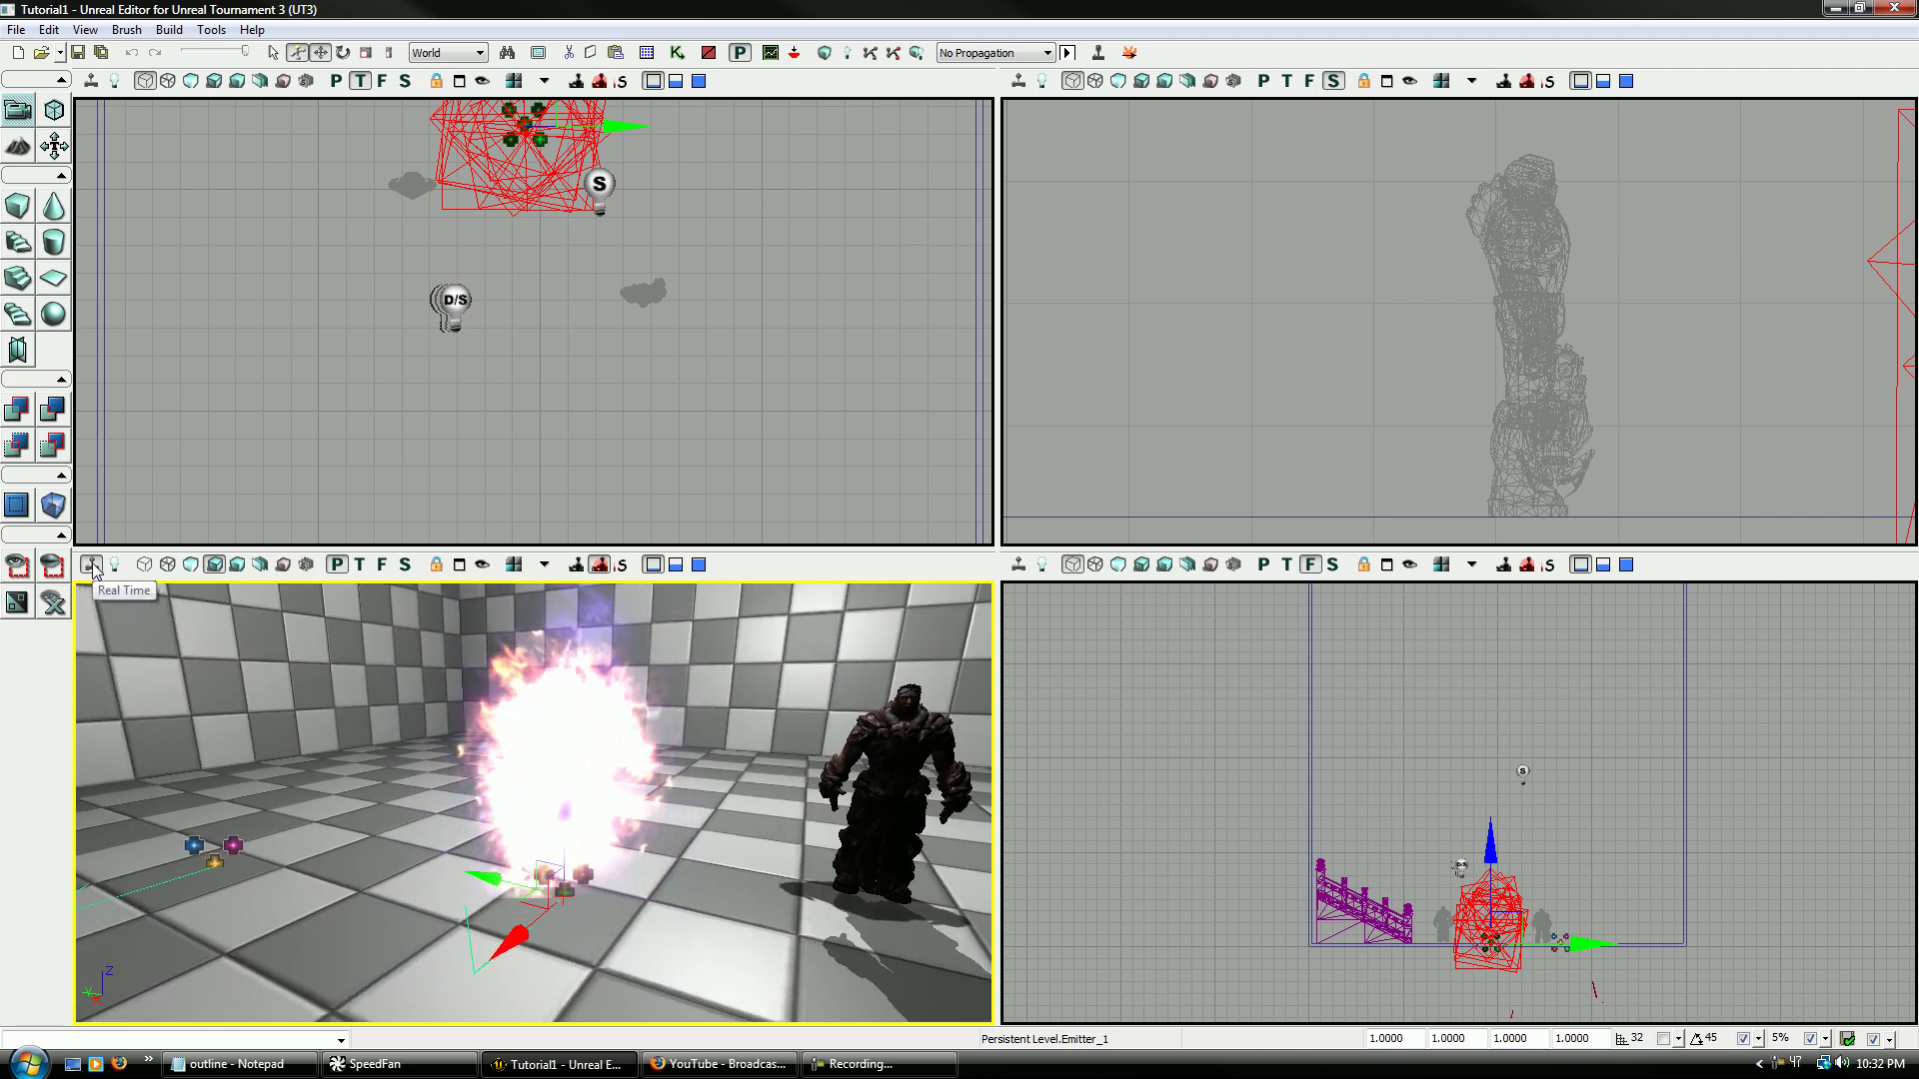
right_drag(628, 768, 589, 805)
click(628, 767)
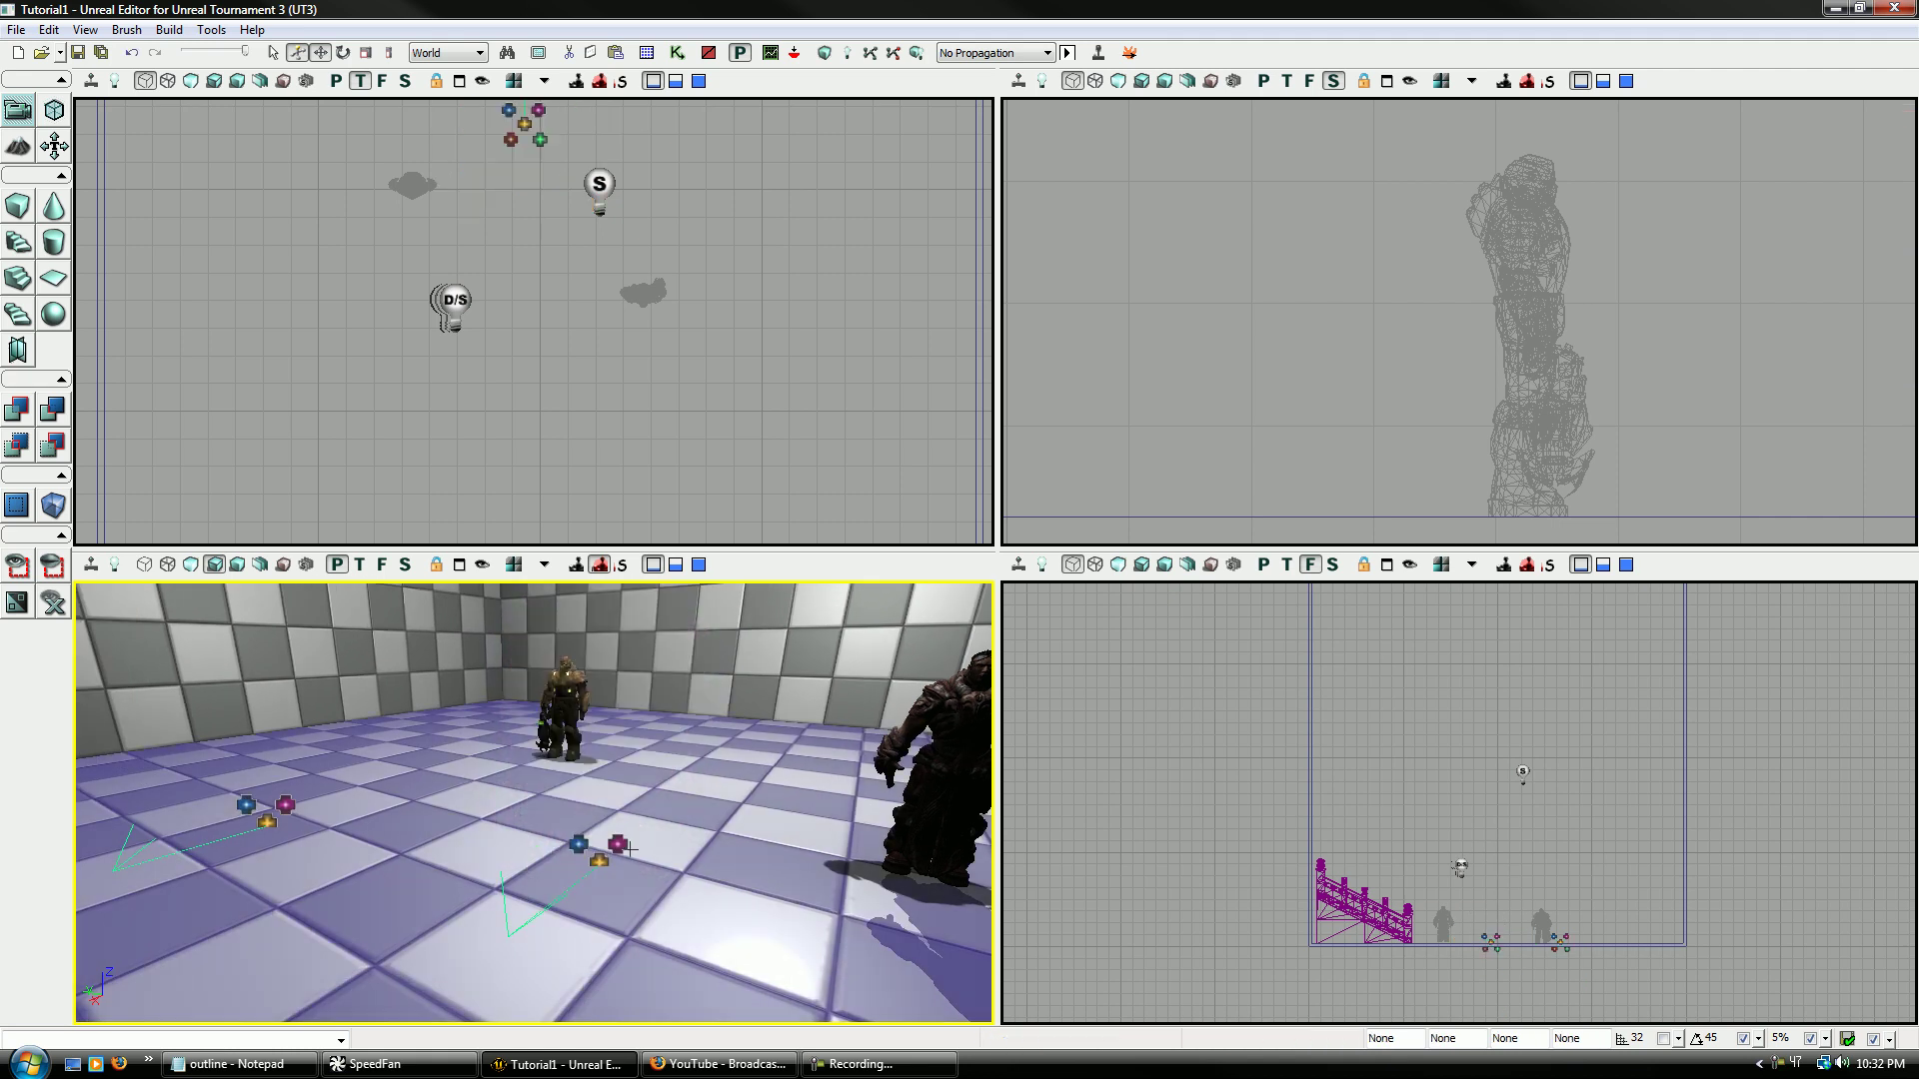
key(ctrl+z)
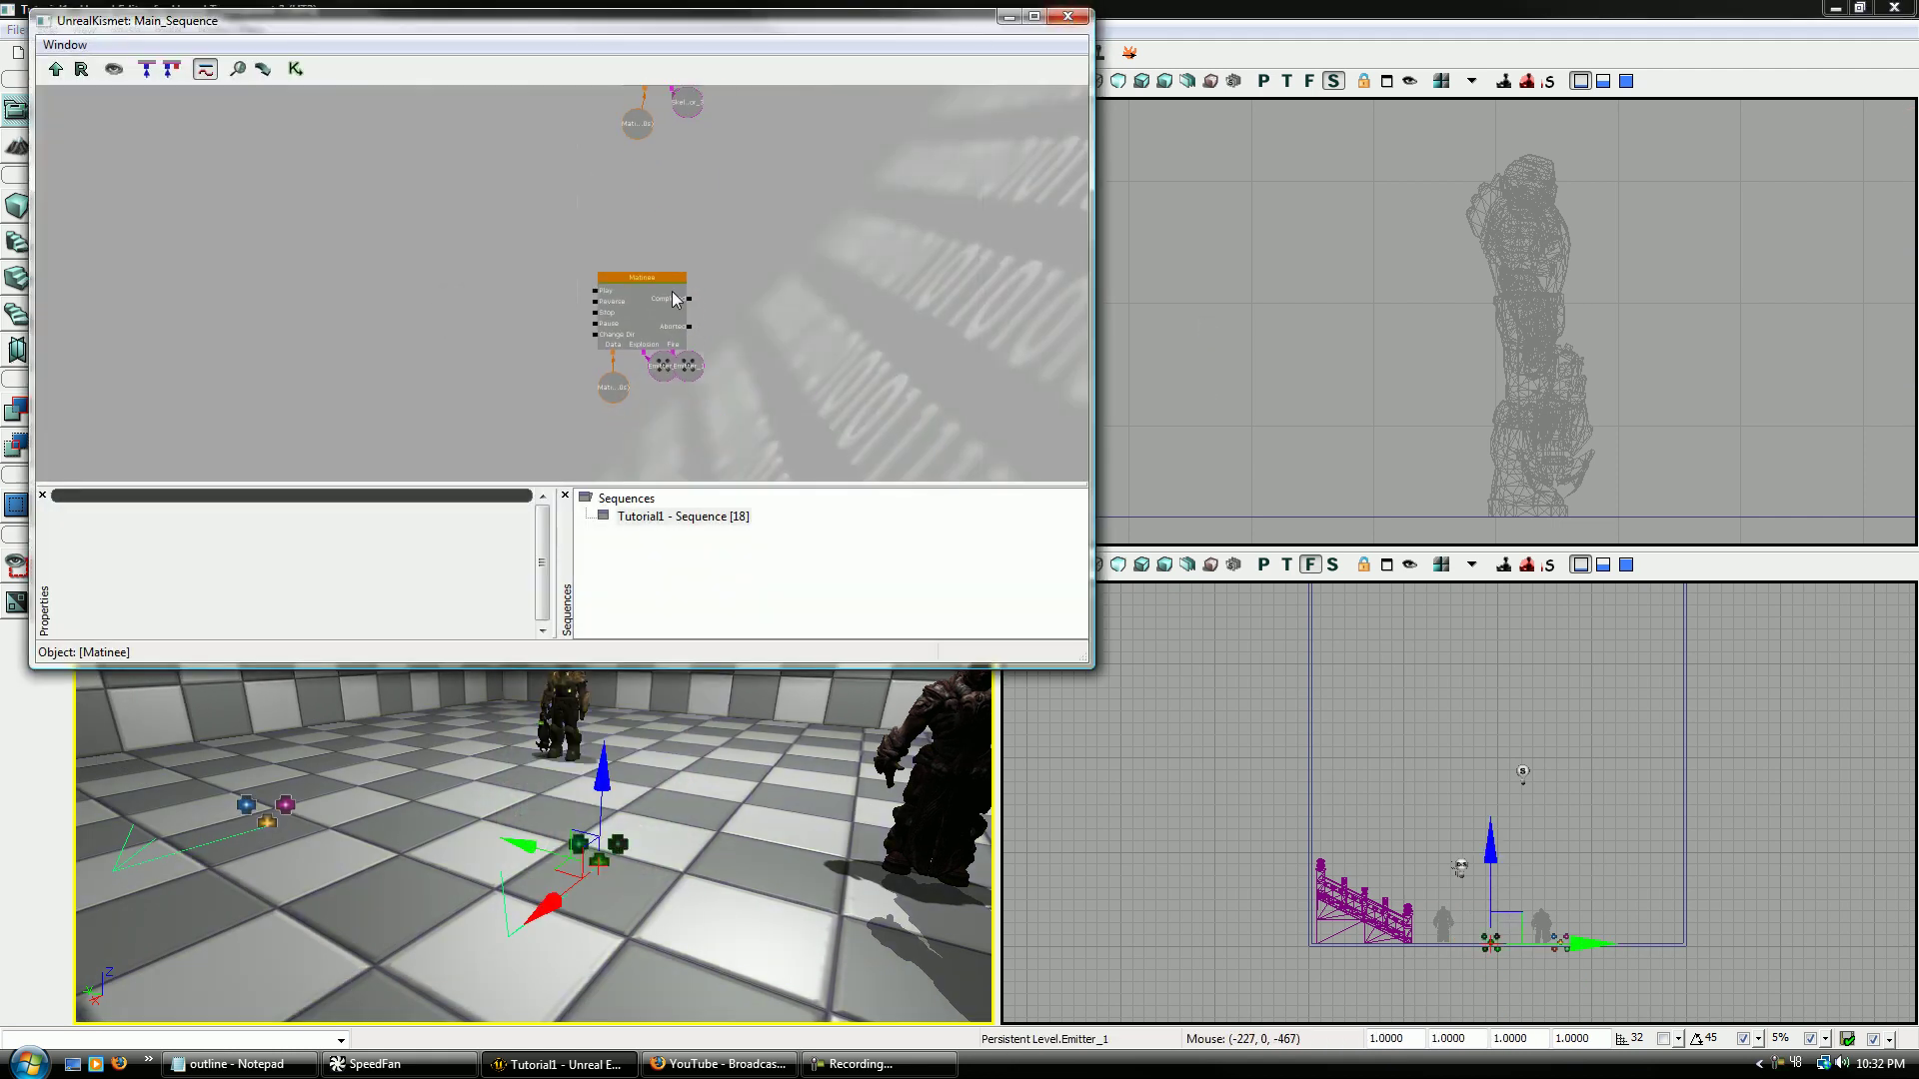
- Reopen the Explosion and Fire Matinee from Kismet, review its playback with the emitter deselected, and close it
double_click(674, 299)
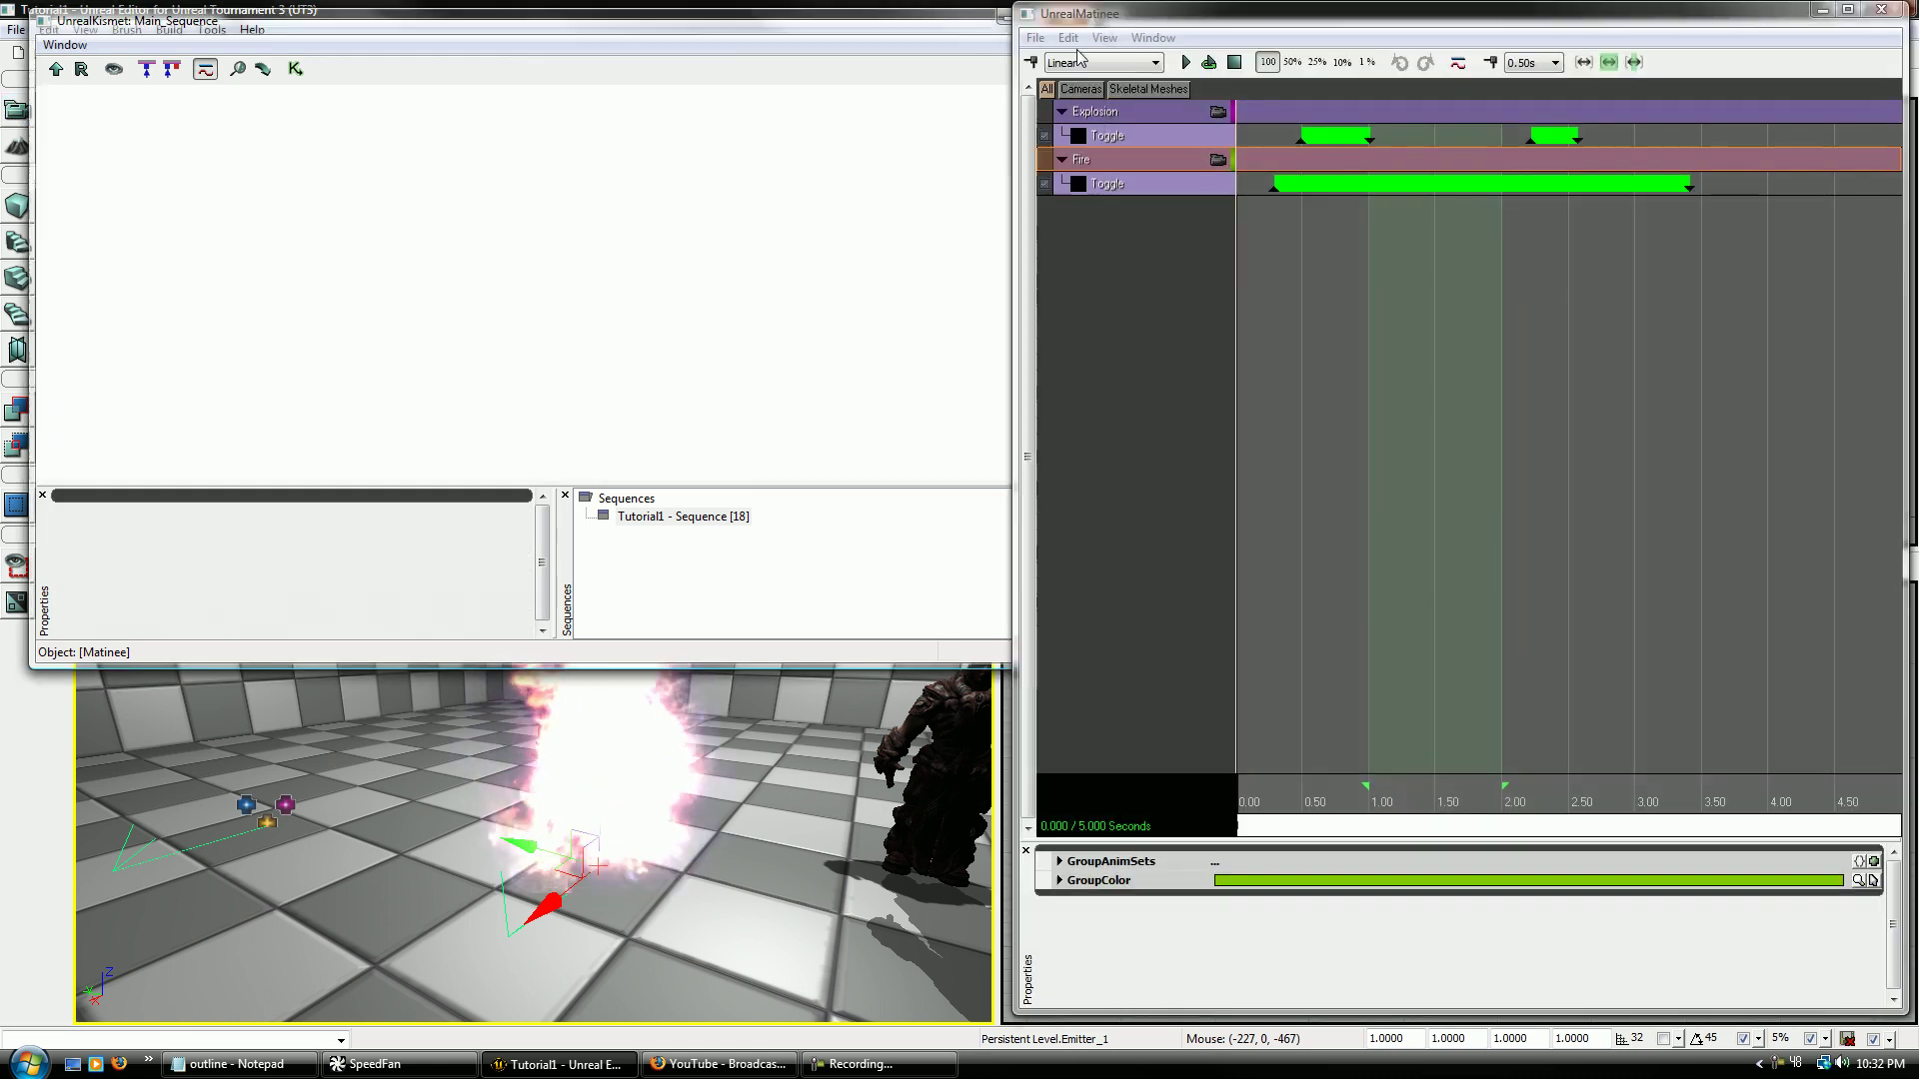
click(1244, 234)
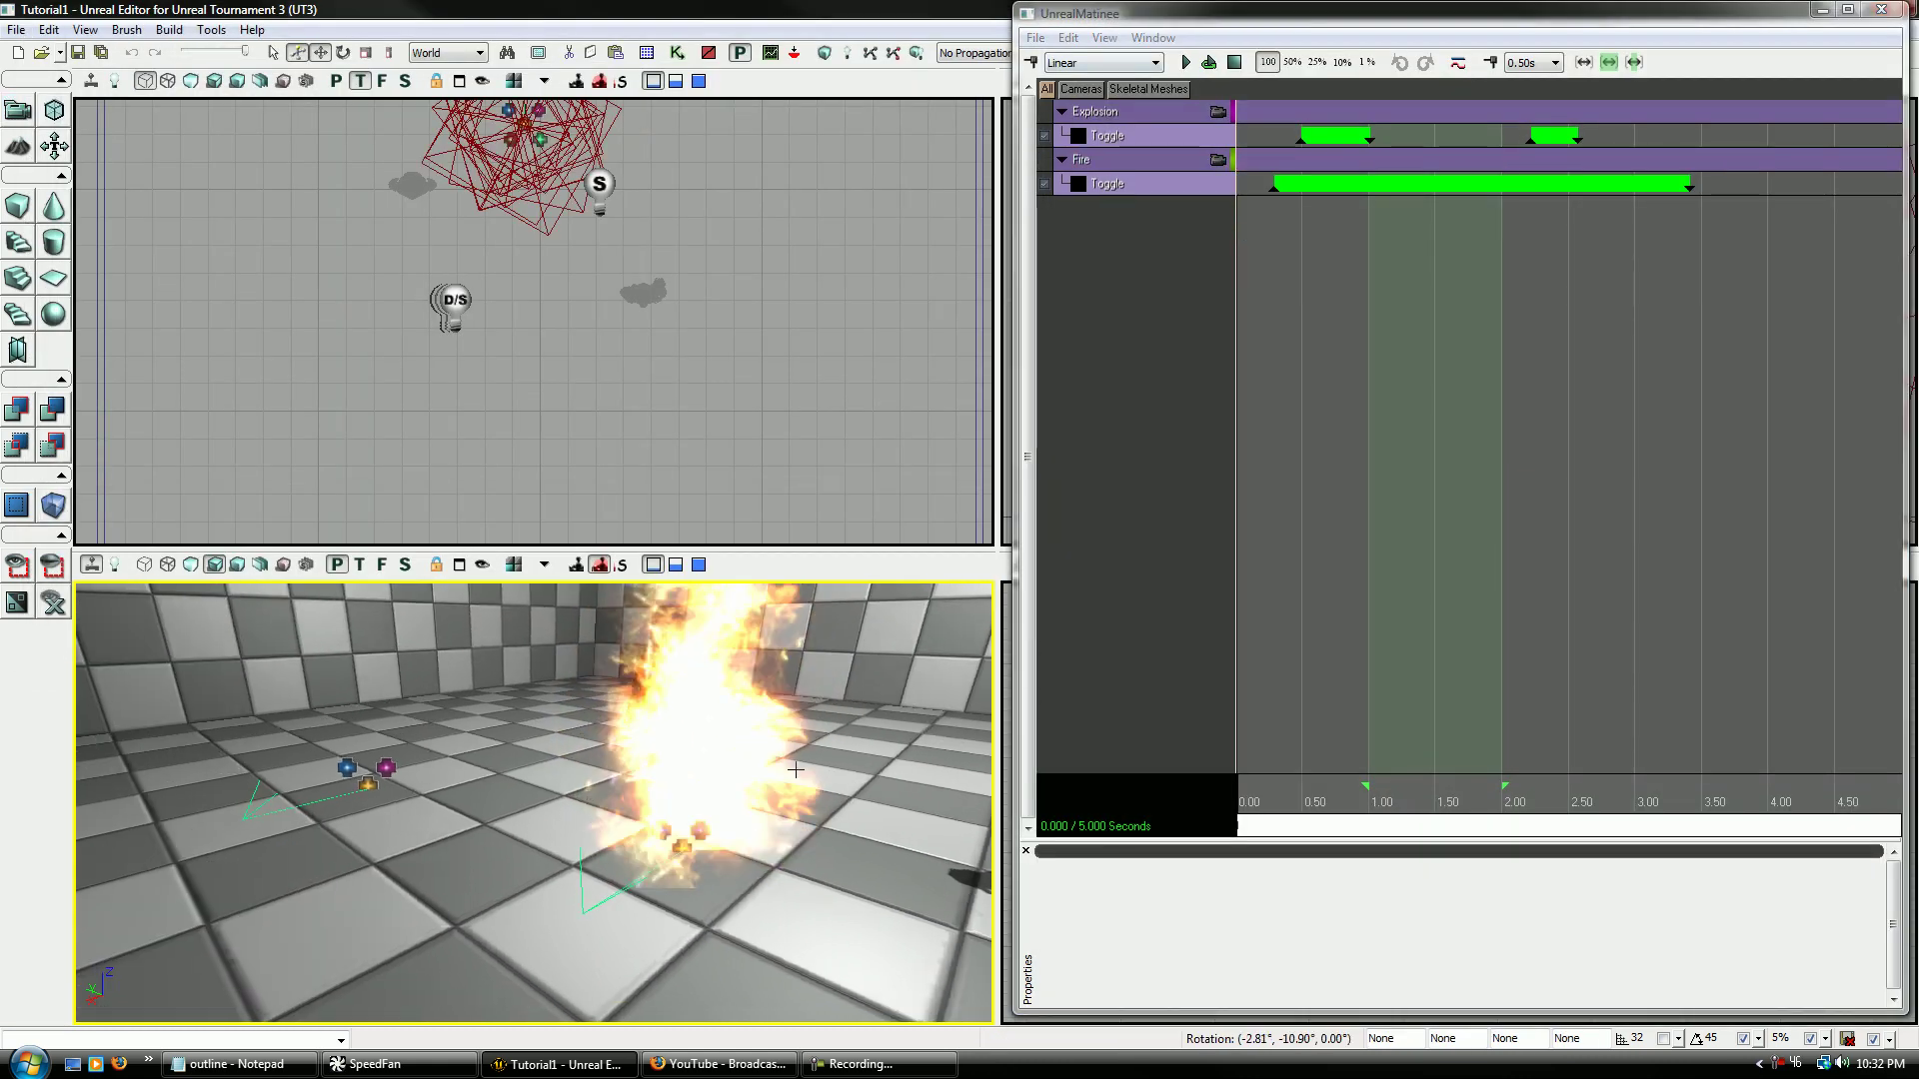
drag(1292, 805, 1263, 797)
key(space)
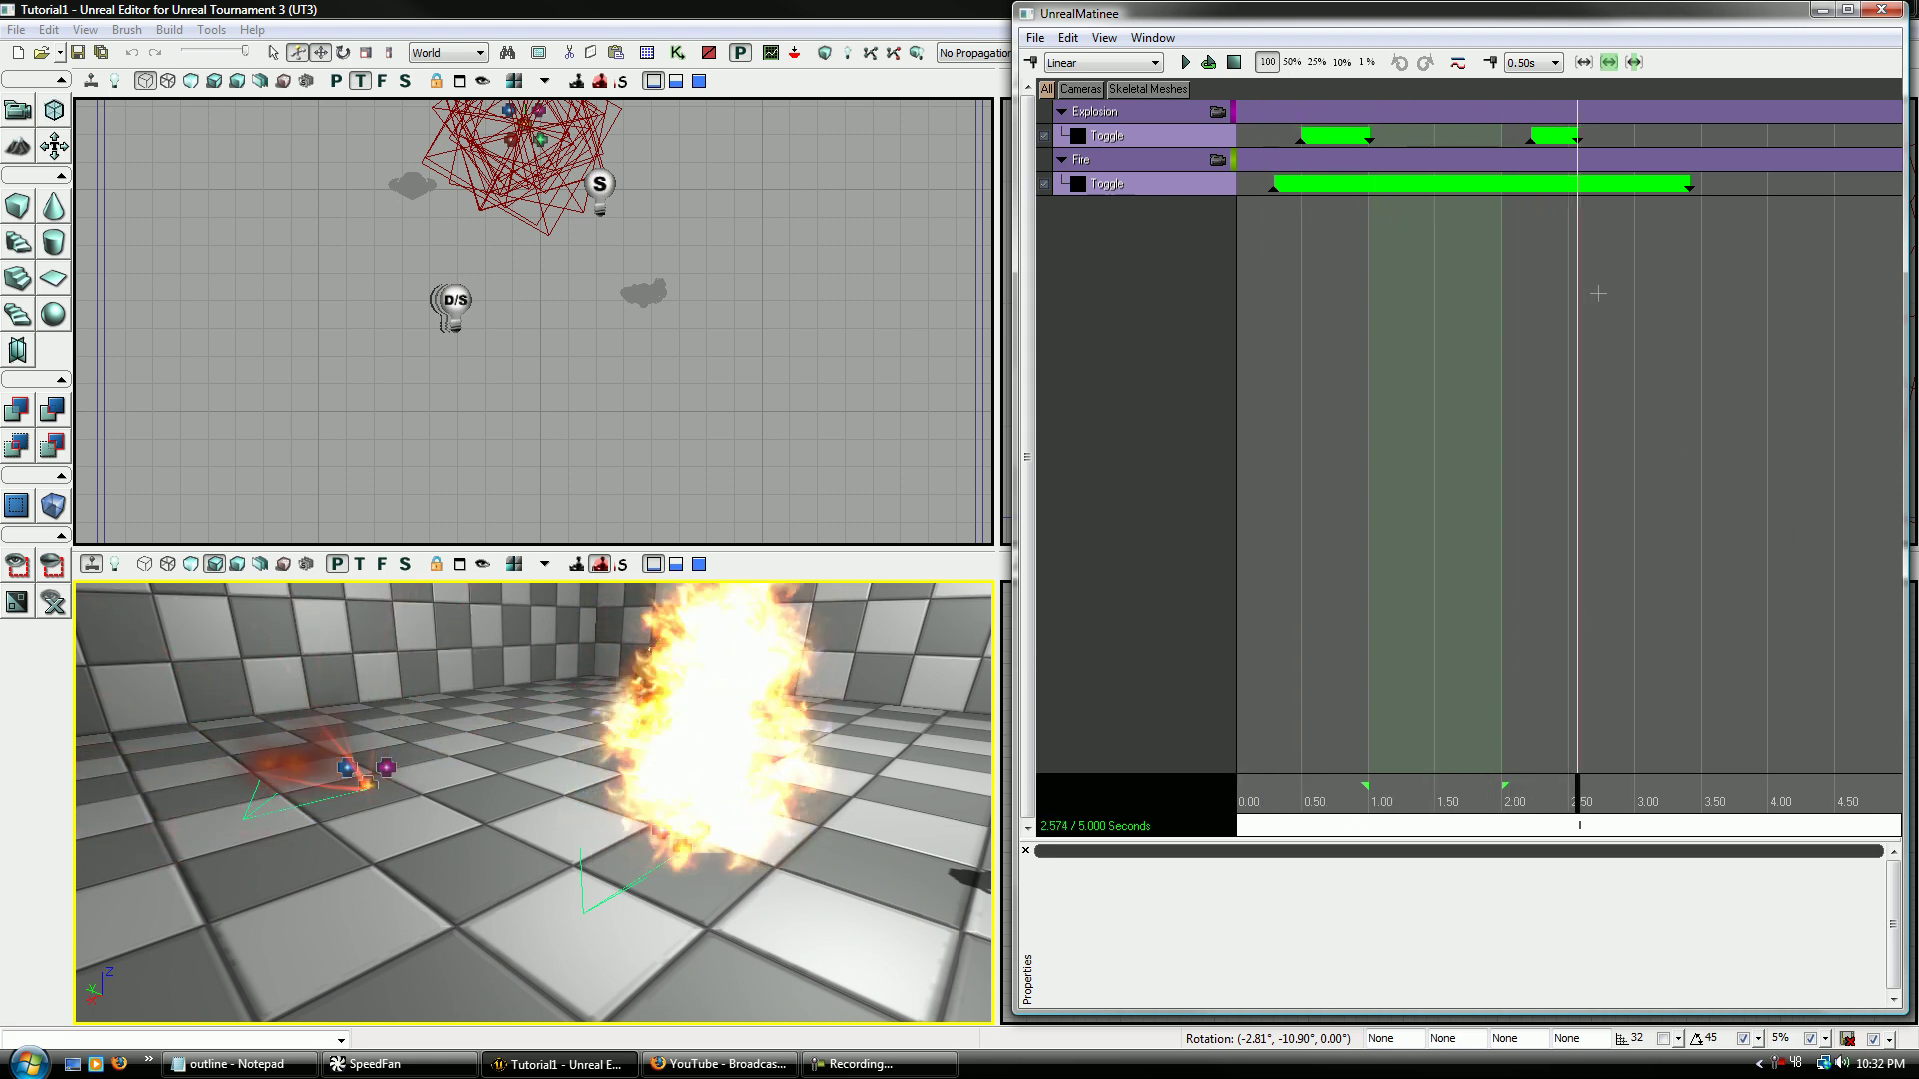
click(1689, 187)
right_drag(776, 826, 784, 833)
drag(773, 751, 774, 669)
right_drag(766, 815, 768, 740)
click(1880, 9)
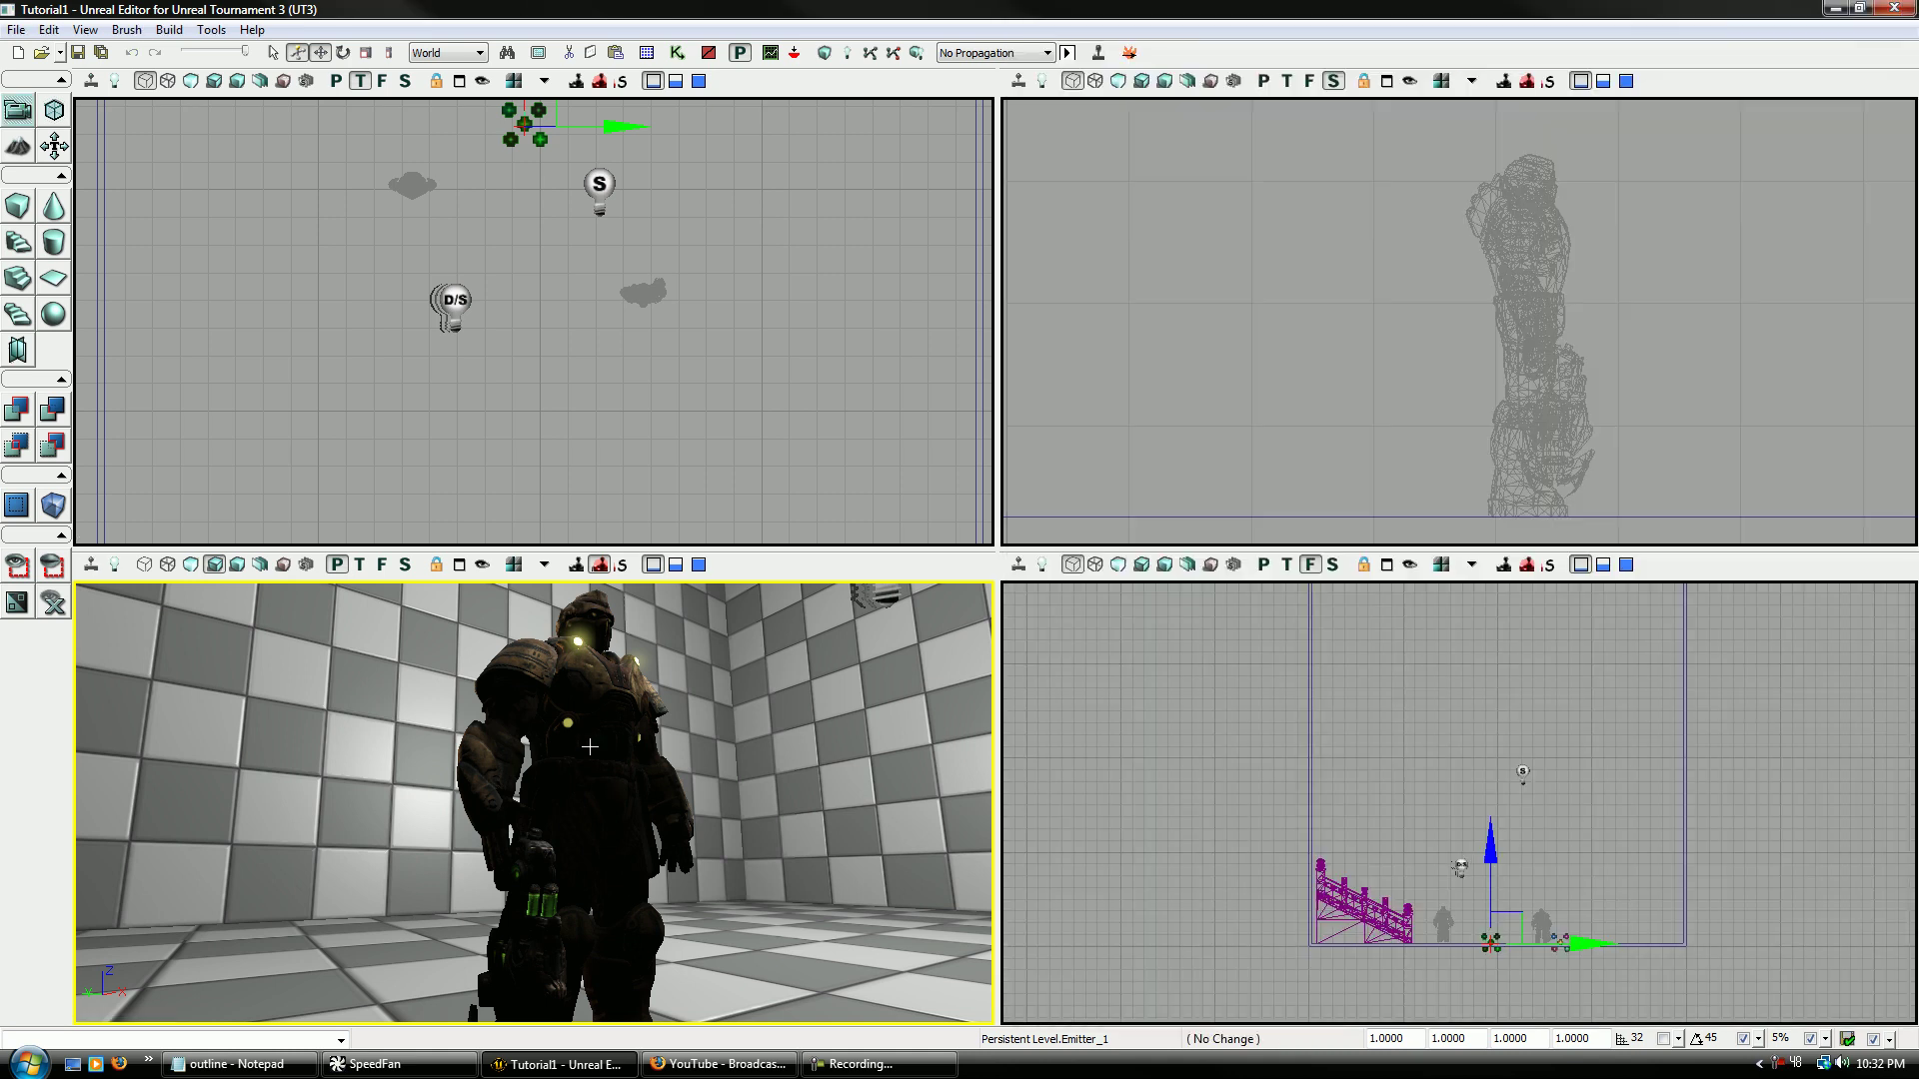
- Find the rifle-carrying character's skeletal mesh actor in Kismet, open its Matinee, and close Kismet
click(608, 719)
right_click(613, 720)
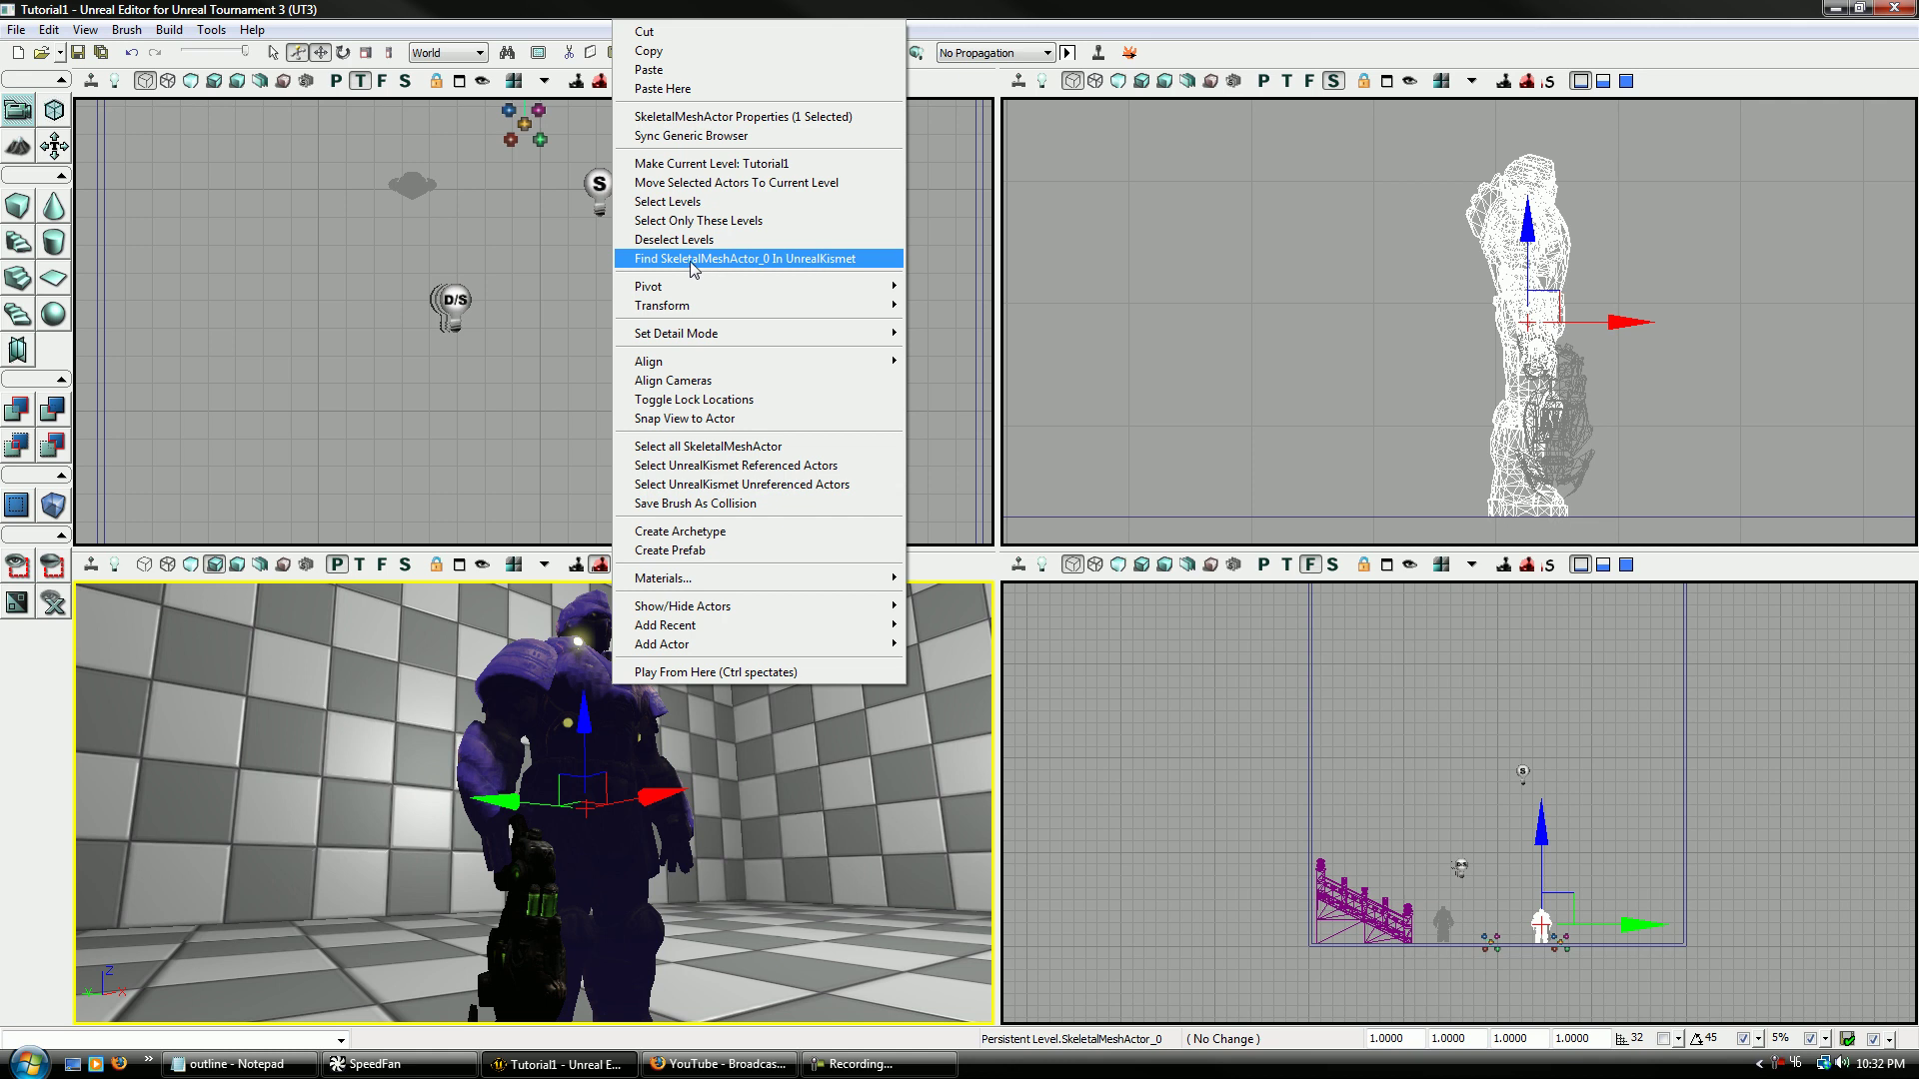
click(817, 262)
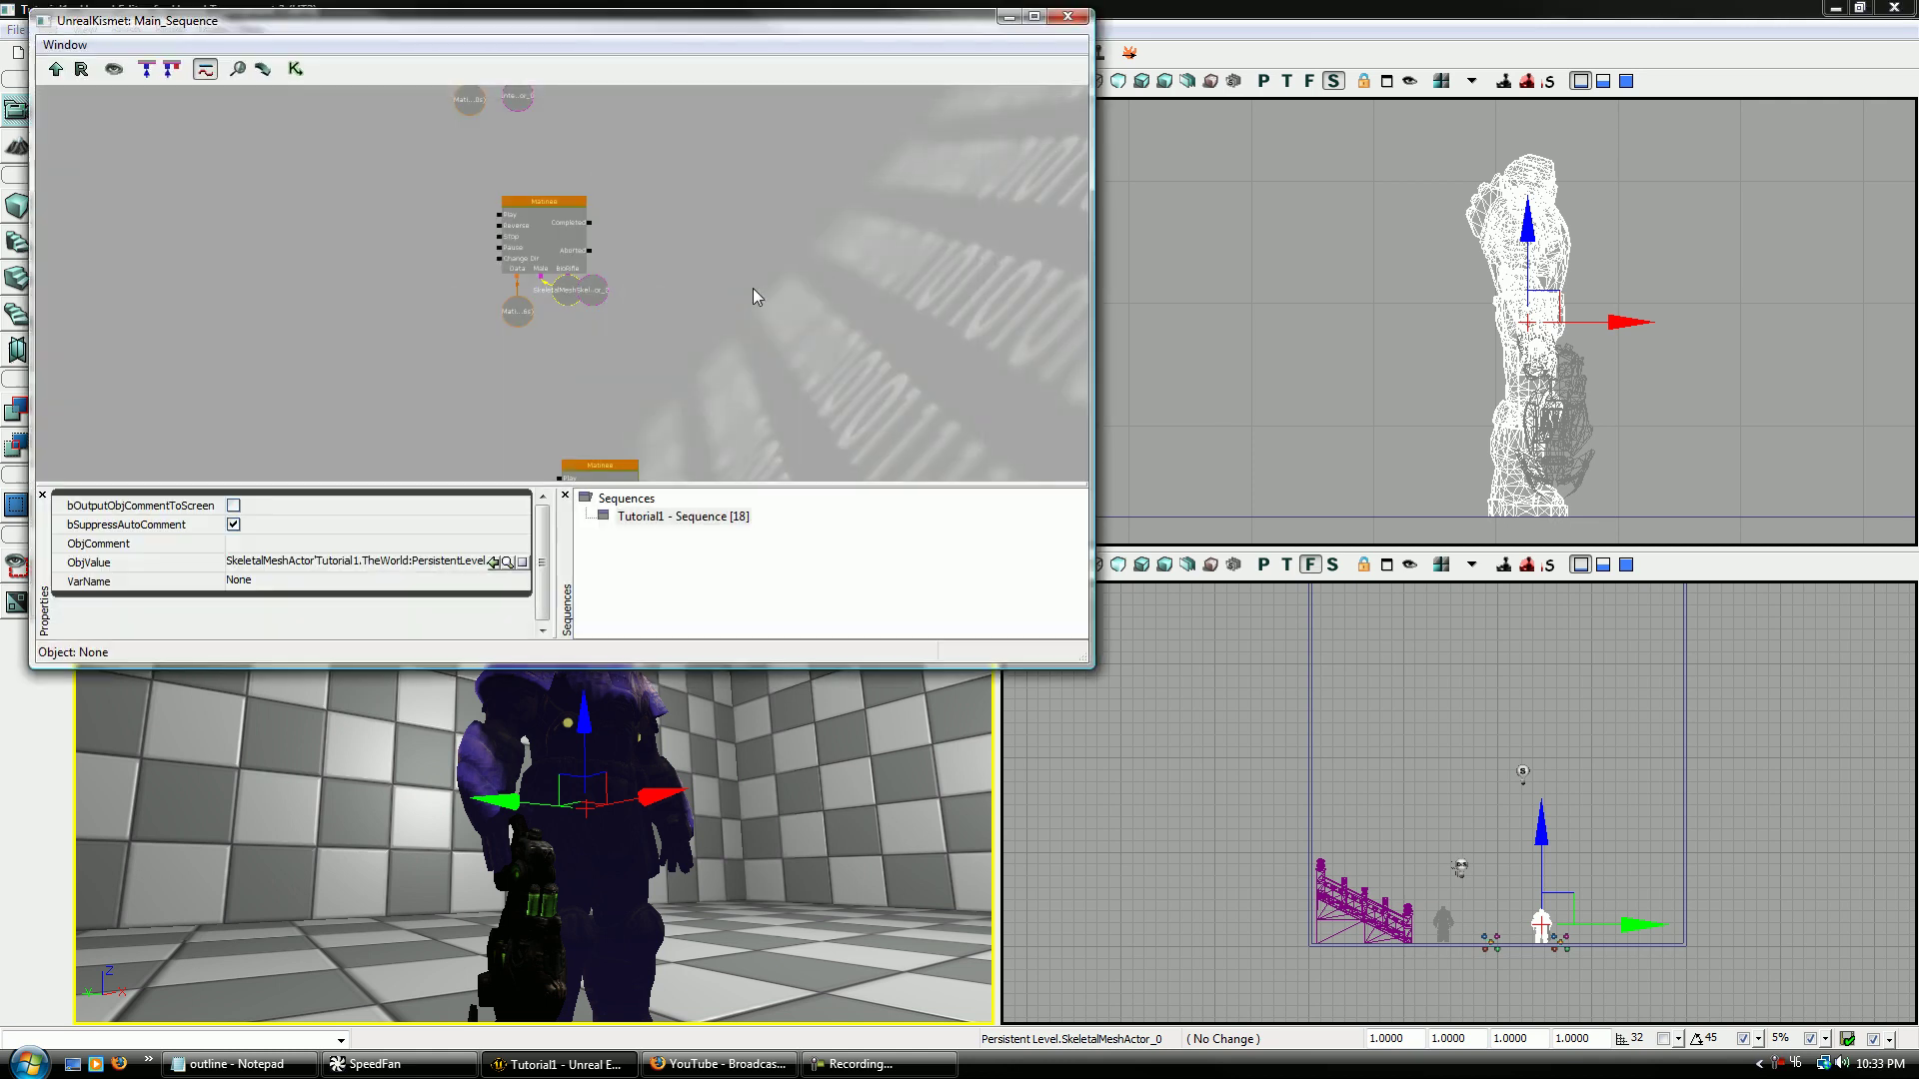
double_click(549, 237)
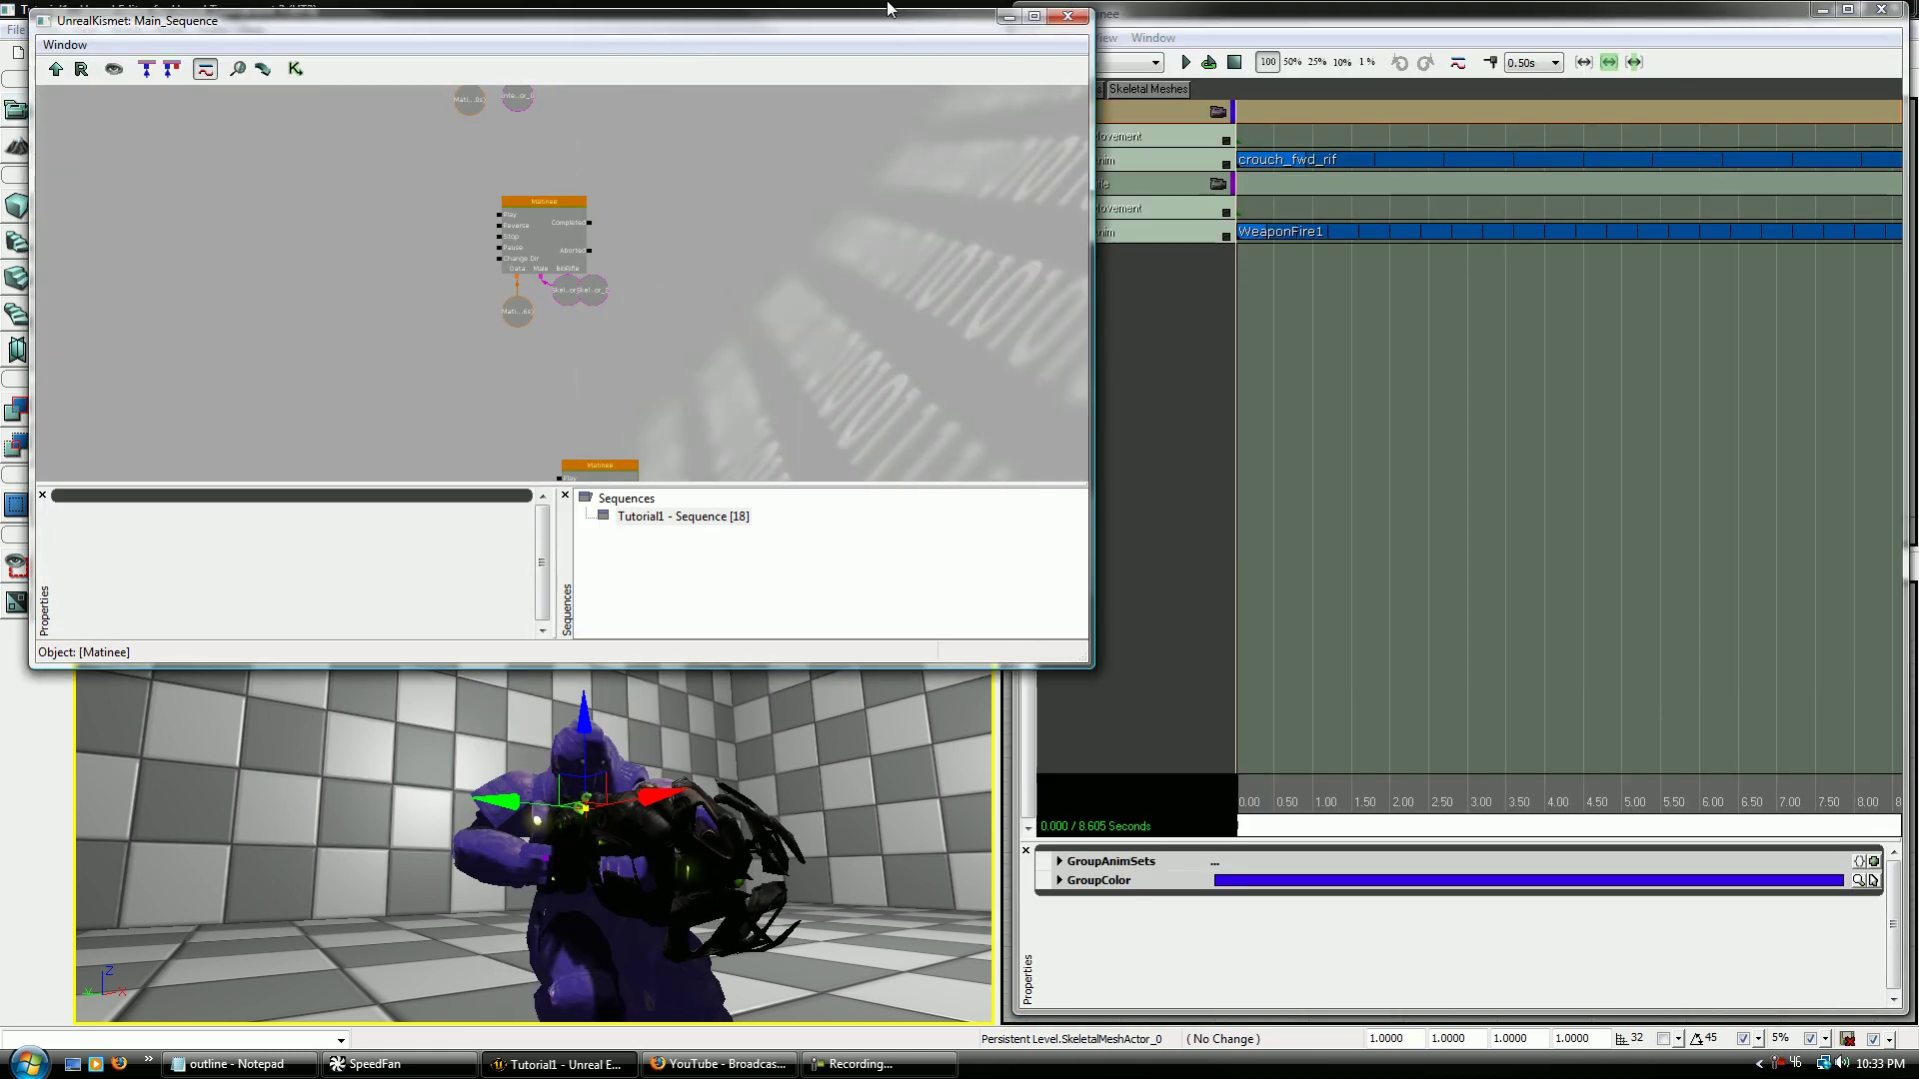
click(1067, 16)
- Show the particle systems of the WP_BioRifle package in the Generic browser with the name filter cleared
click(646, 53)
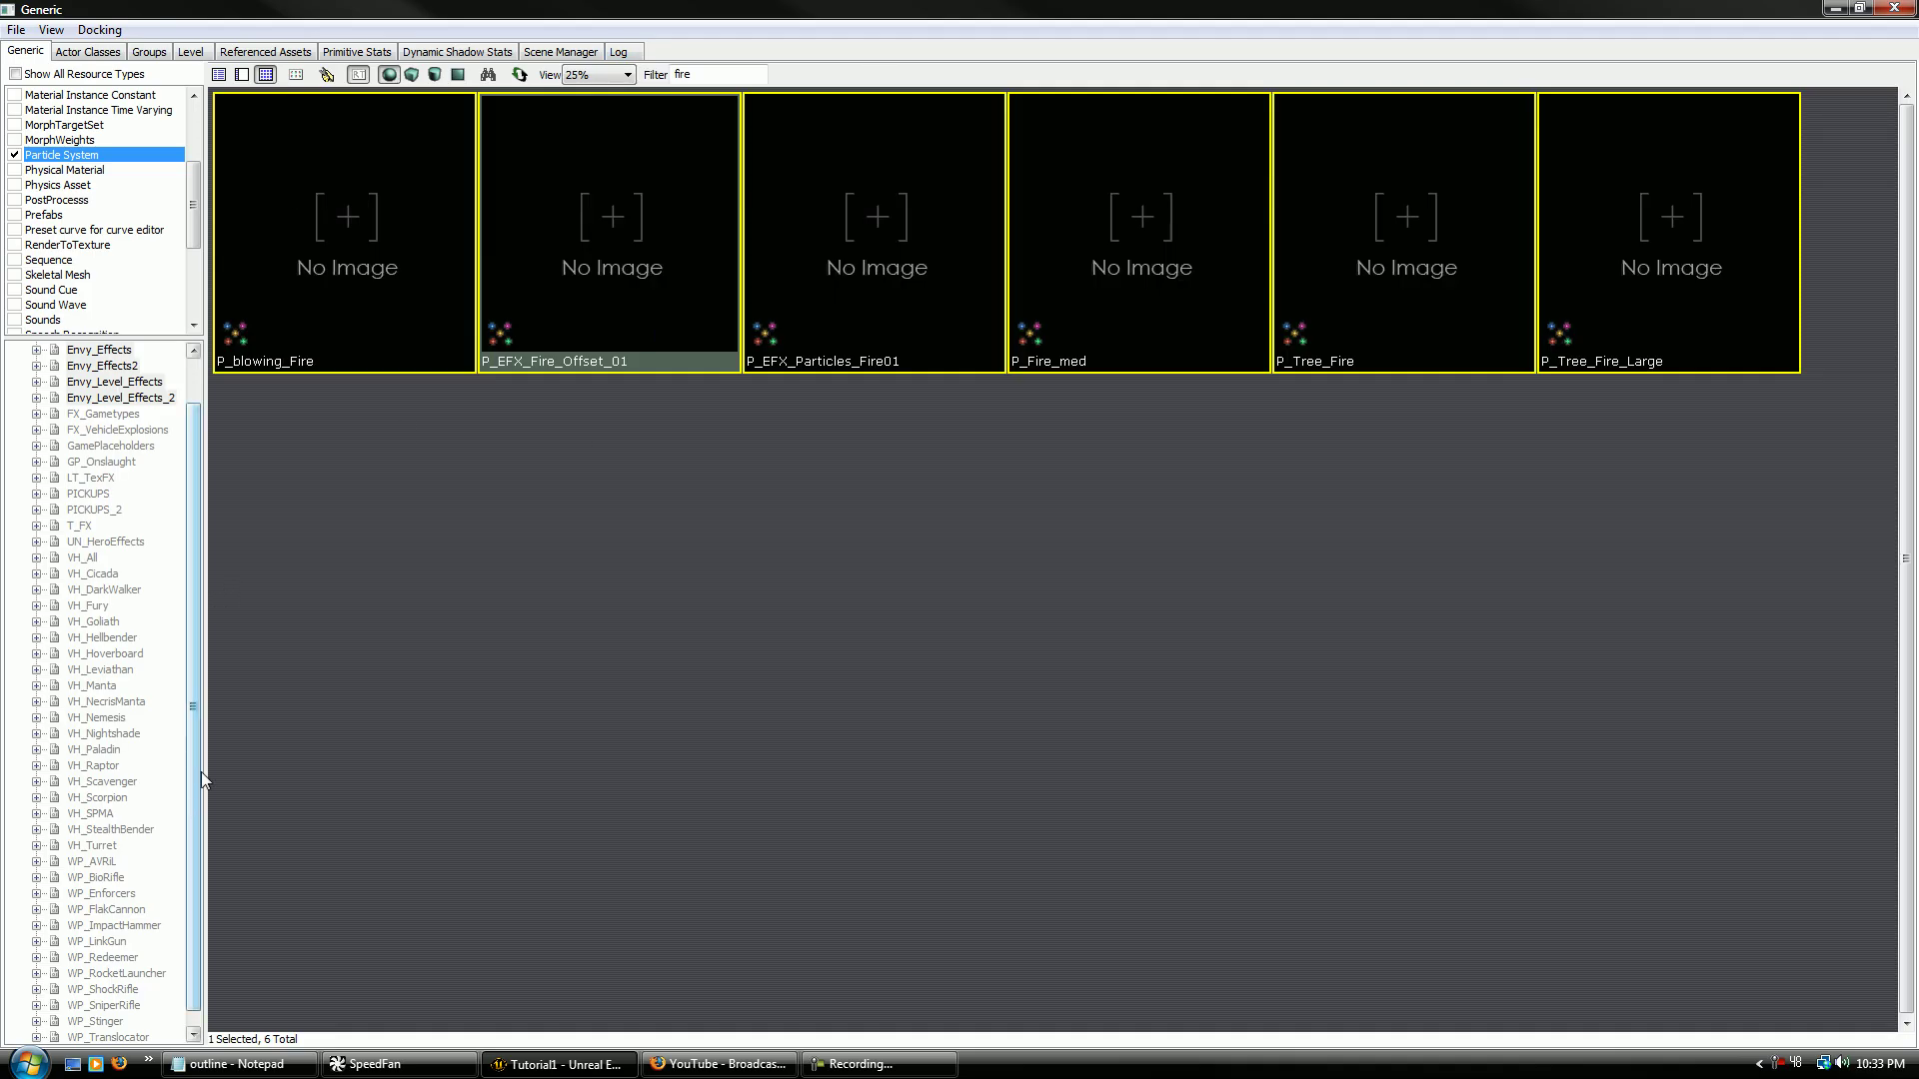
scroll(193, 825, down, 1)
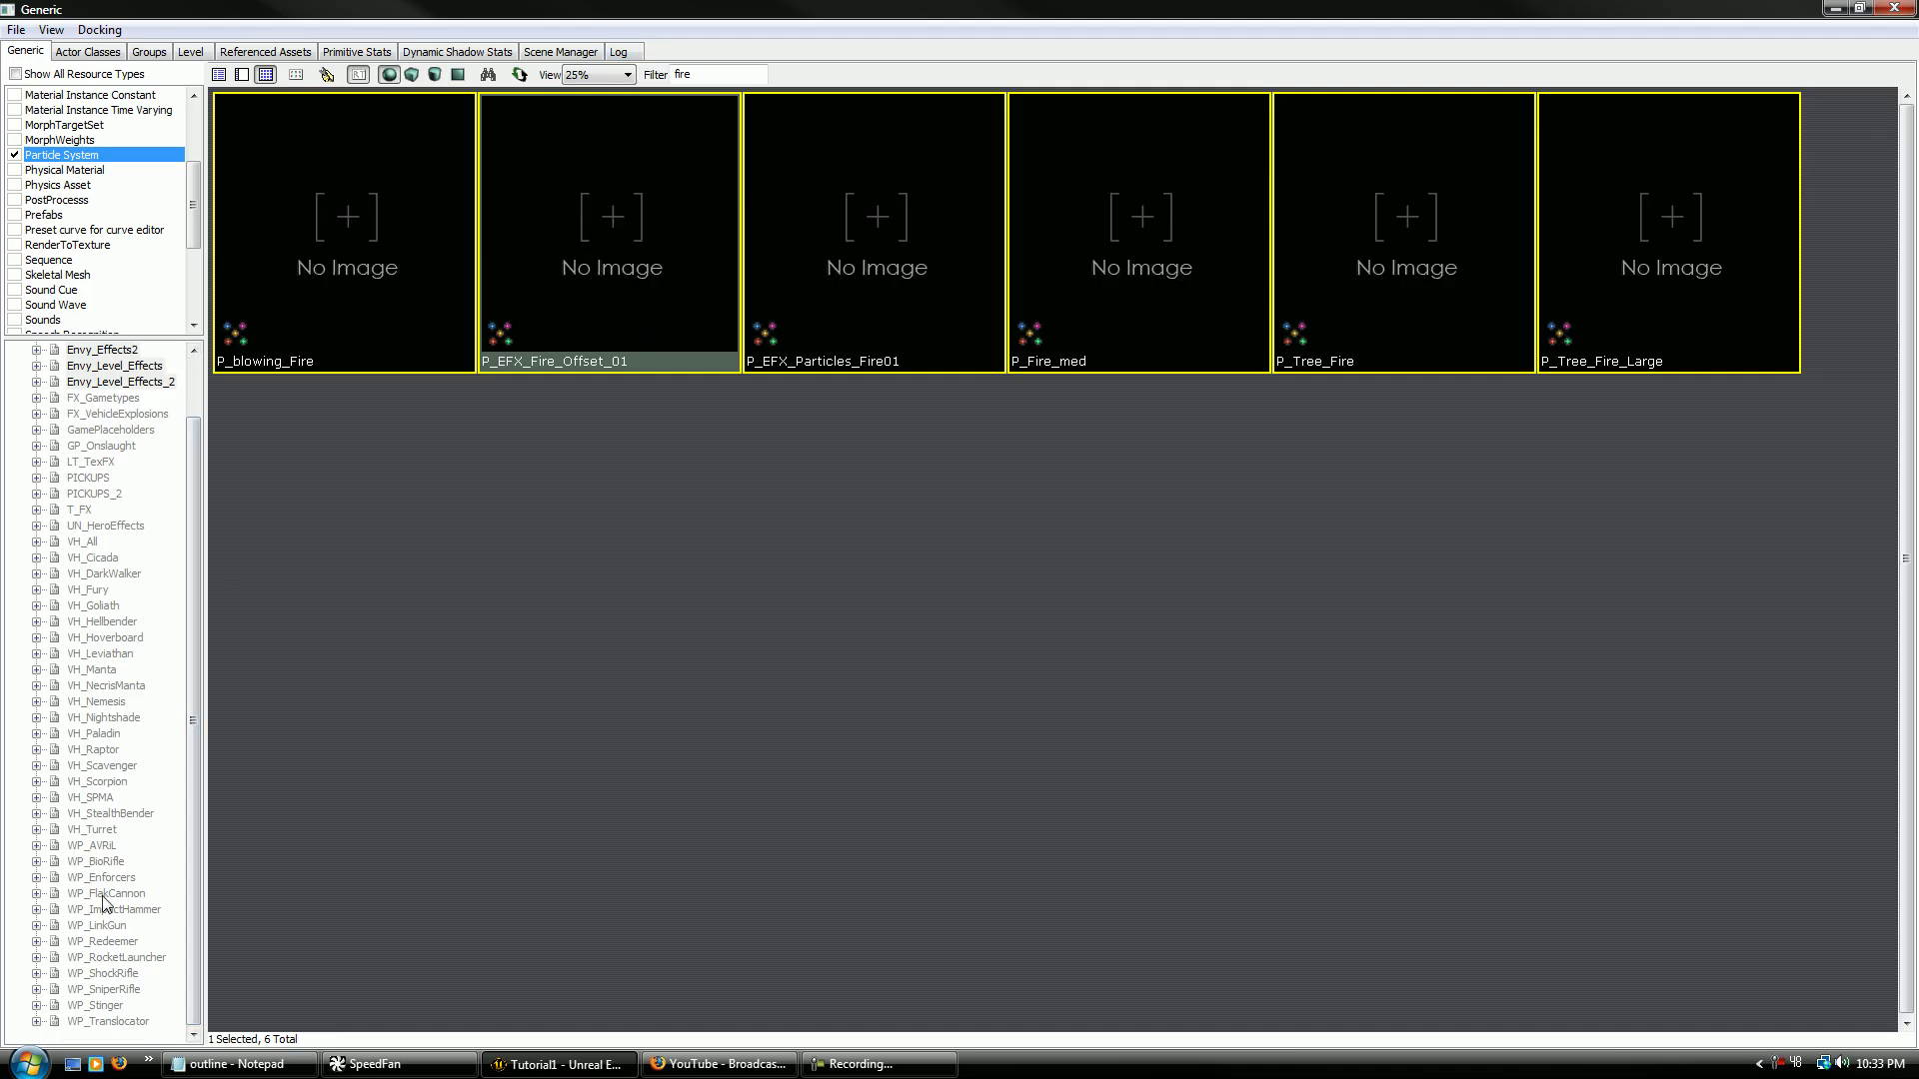
click(96, 862)
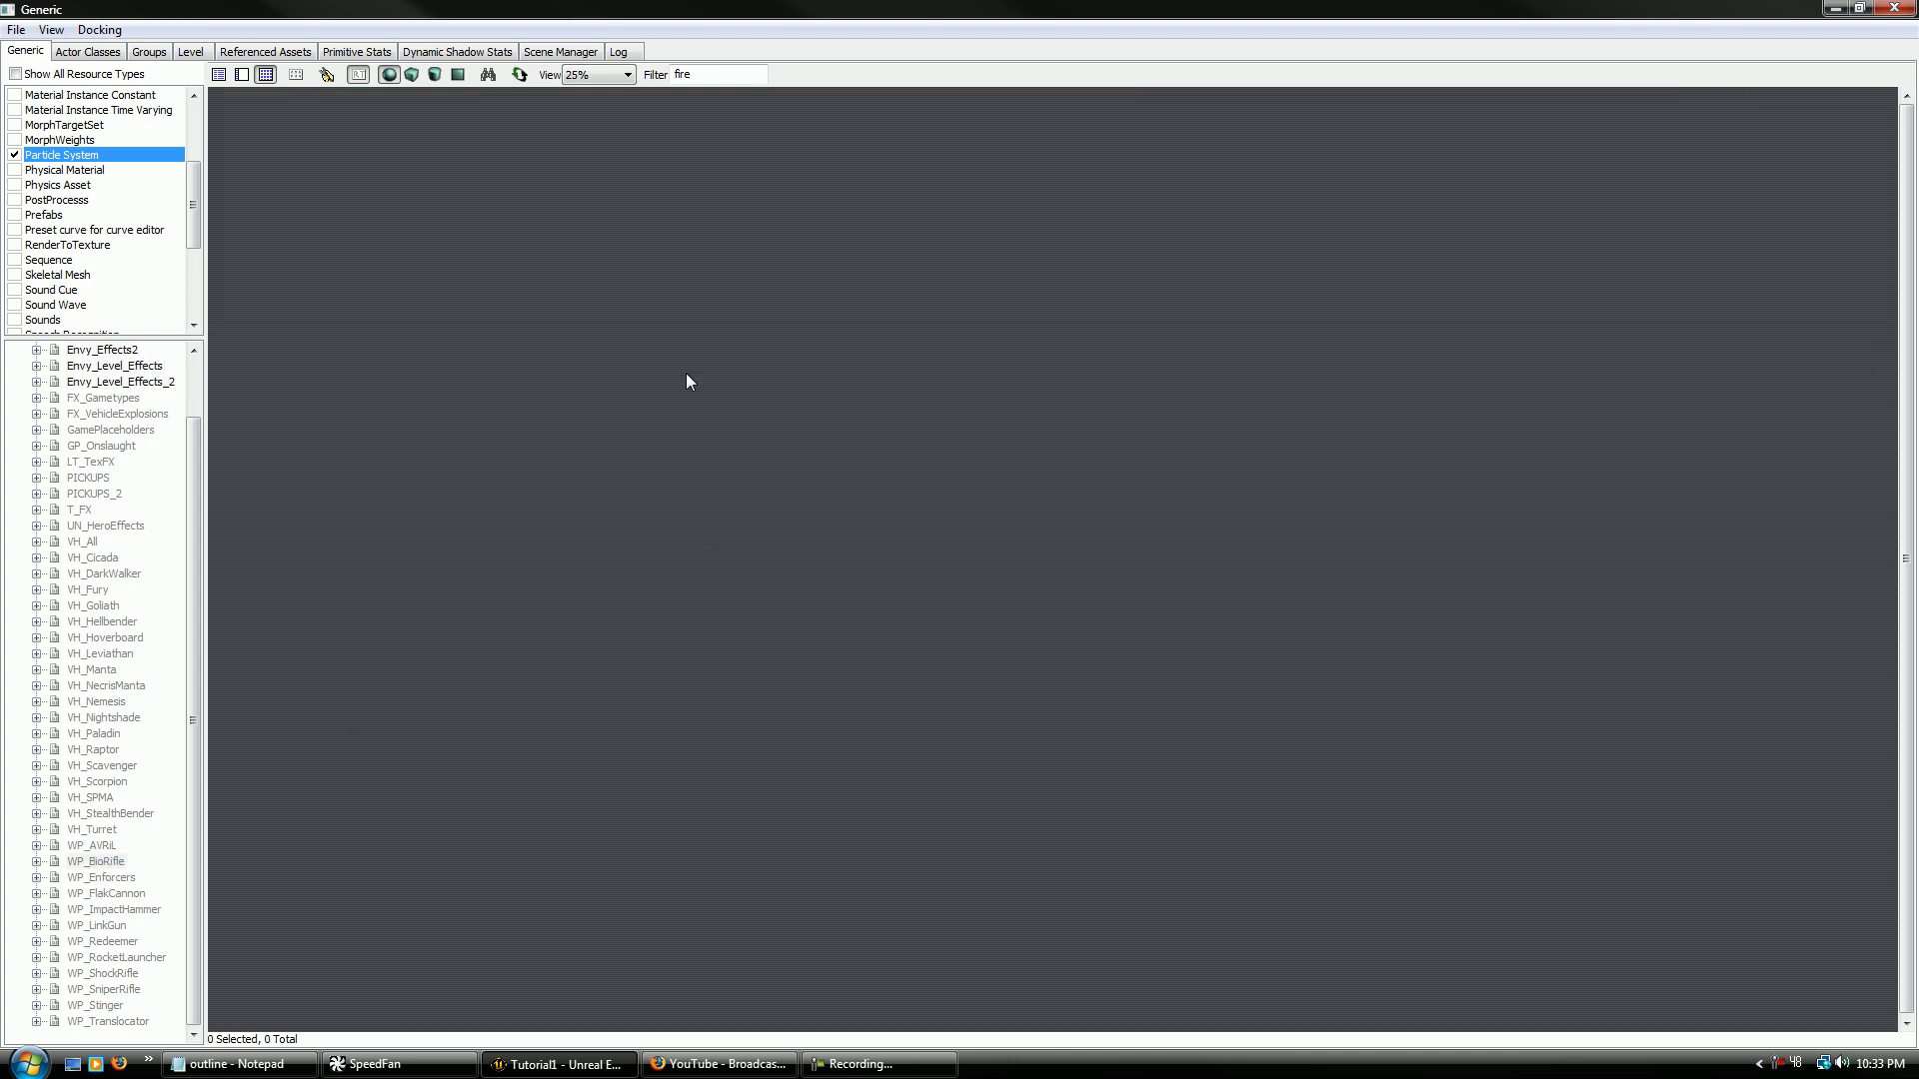
key(BackSpace)
key(BackSpace)
key(BackSpace)
key(BackSpace)
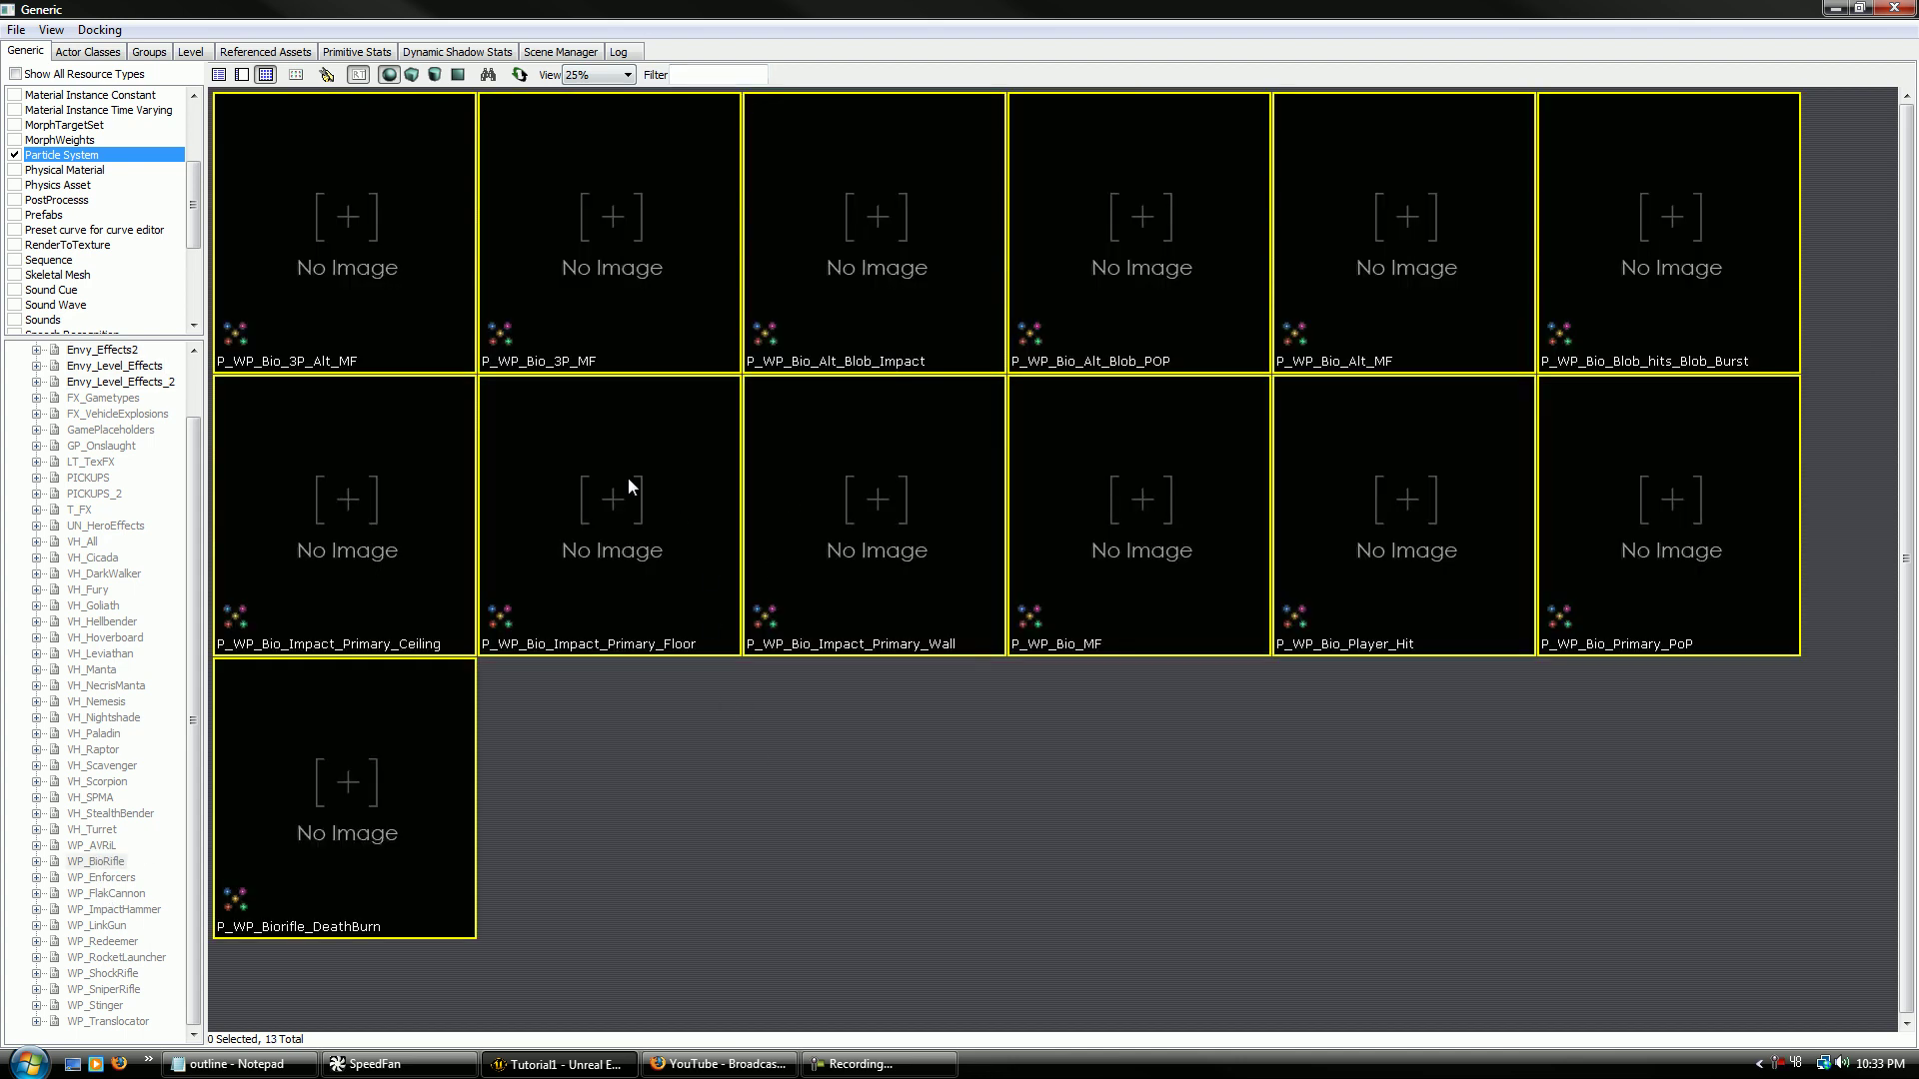
- Preview the P_WP_Bio_3P_MF particle system in Cascade and close the preview
double_click(613, 298)
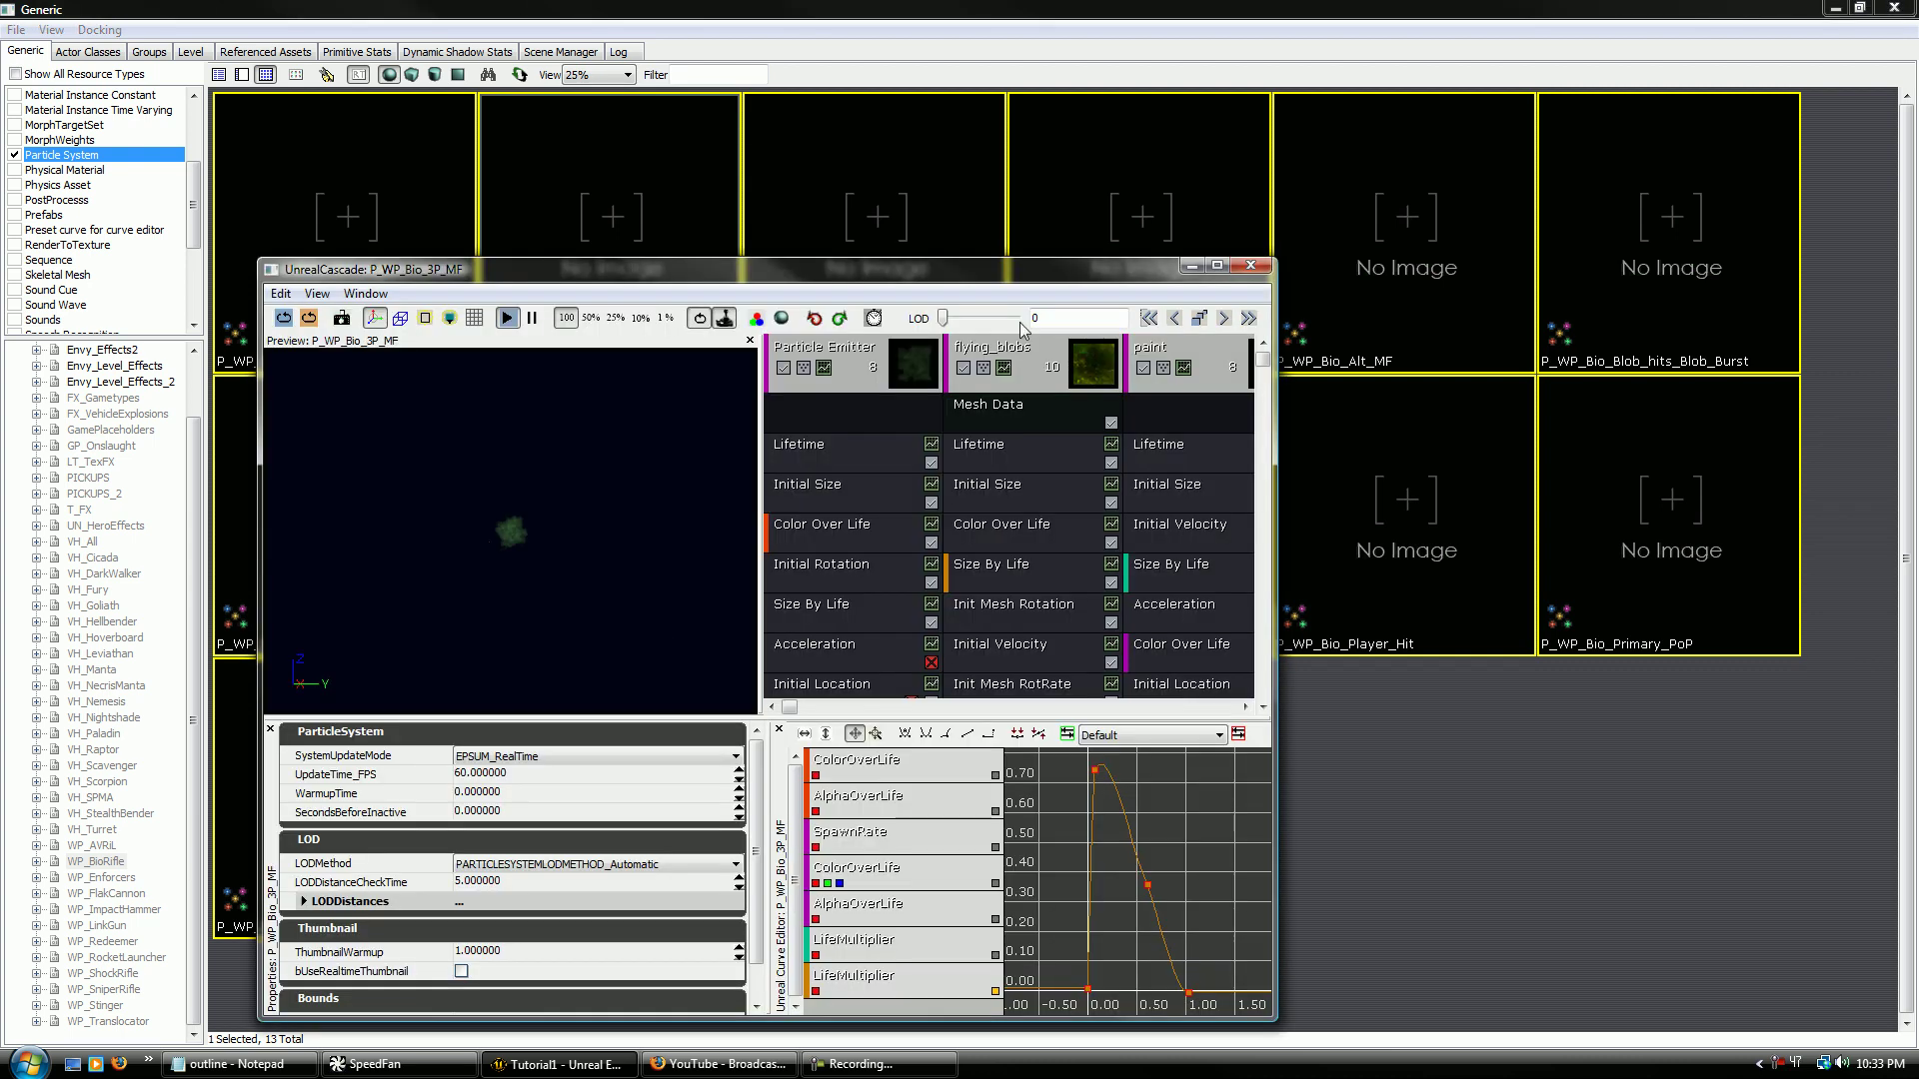
click(1251, 264)
click(921, 272)
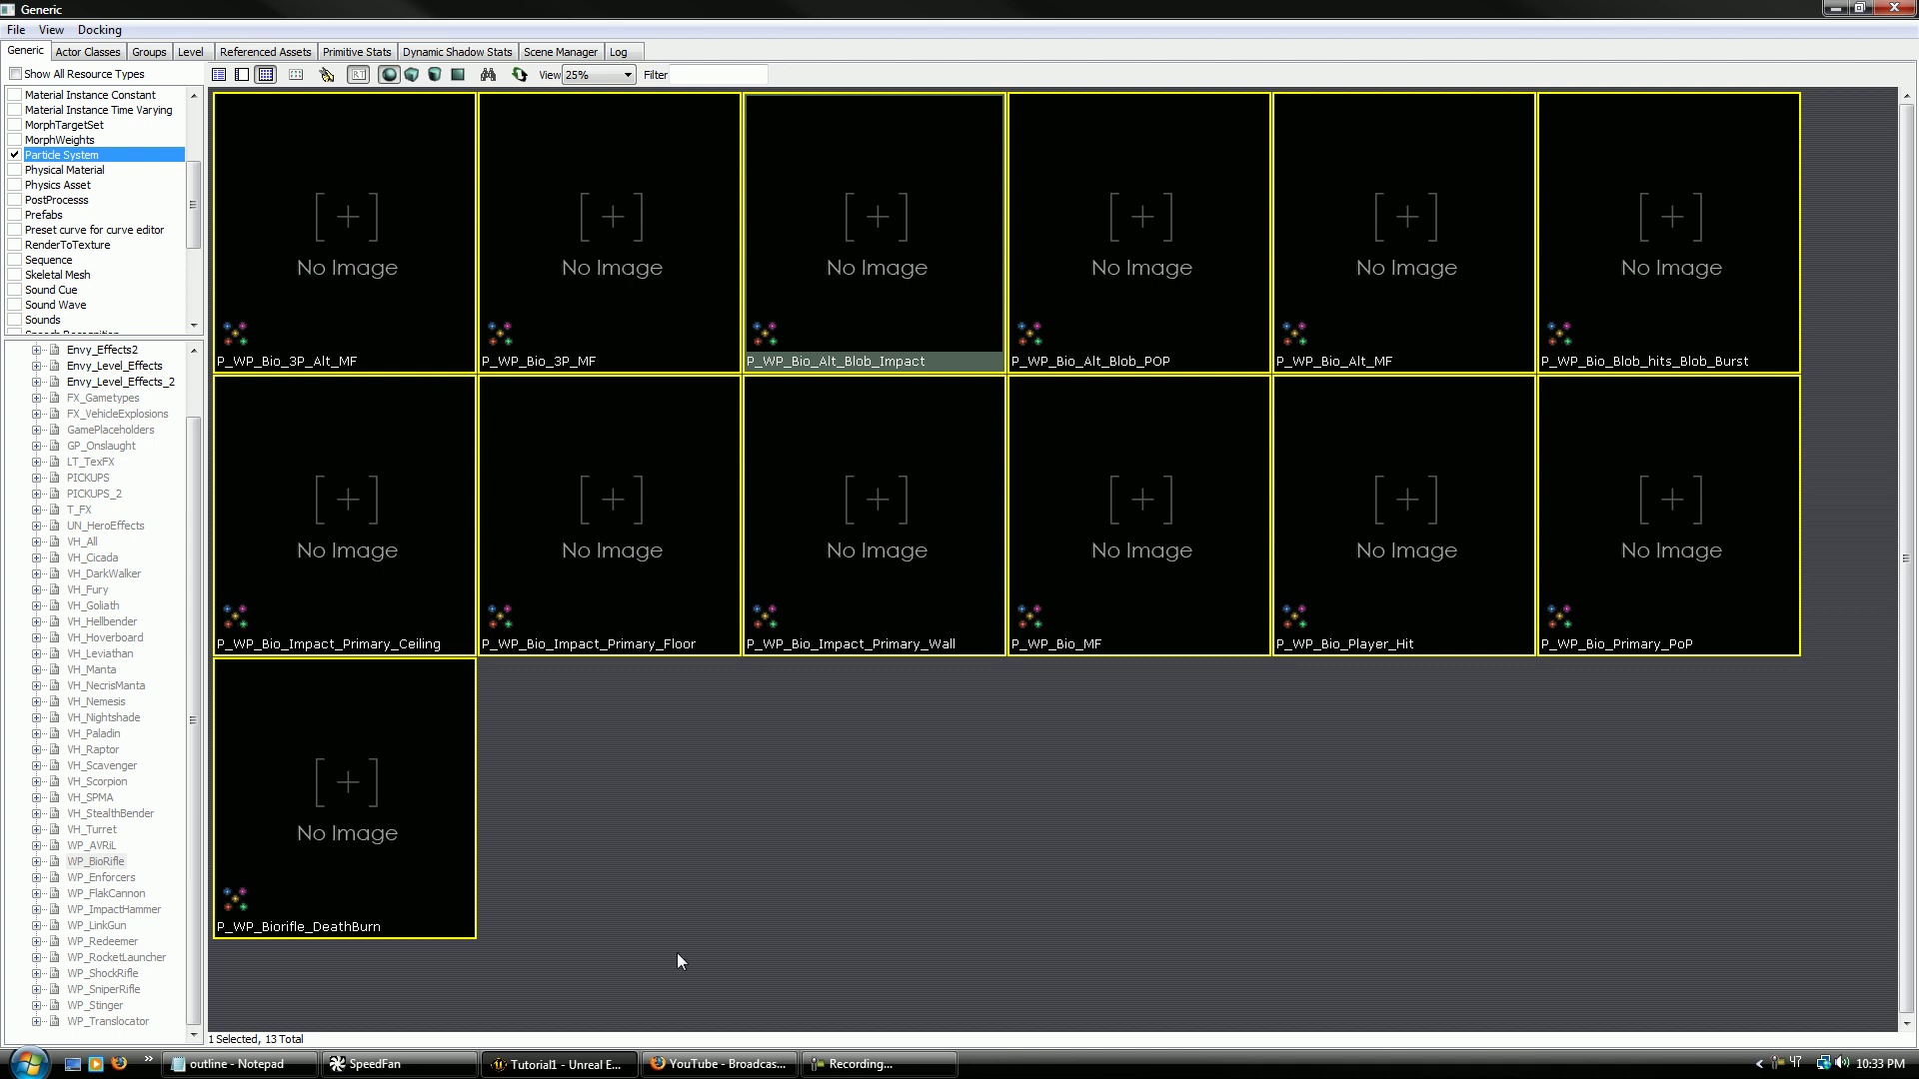
click(632, 287)
- Browse the WP_AVRiL and WP_LinkGun packages, select and preview P_FX_LinkGun_3P_Beam_MF_Red, and close the browser
click(97, 846)
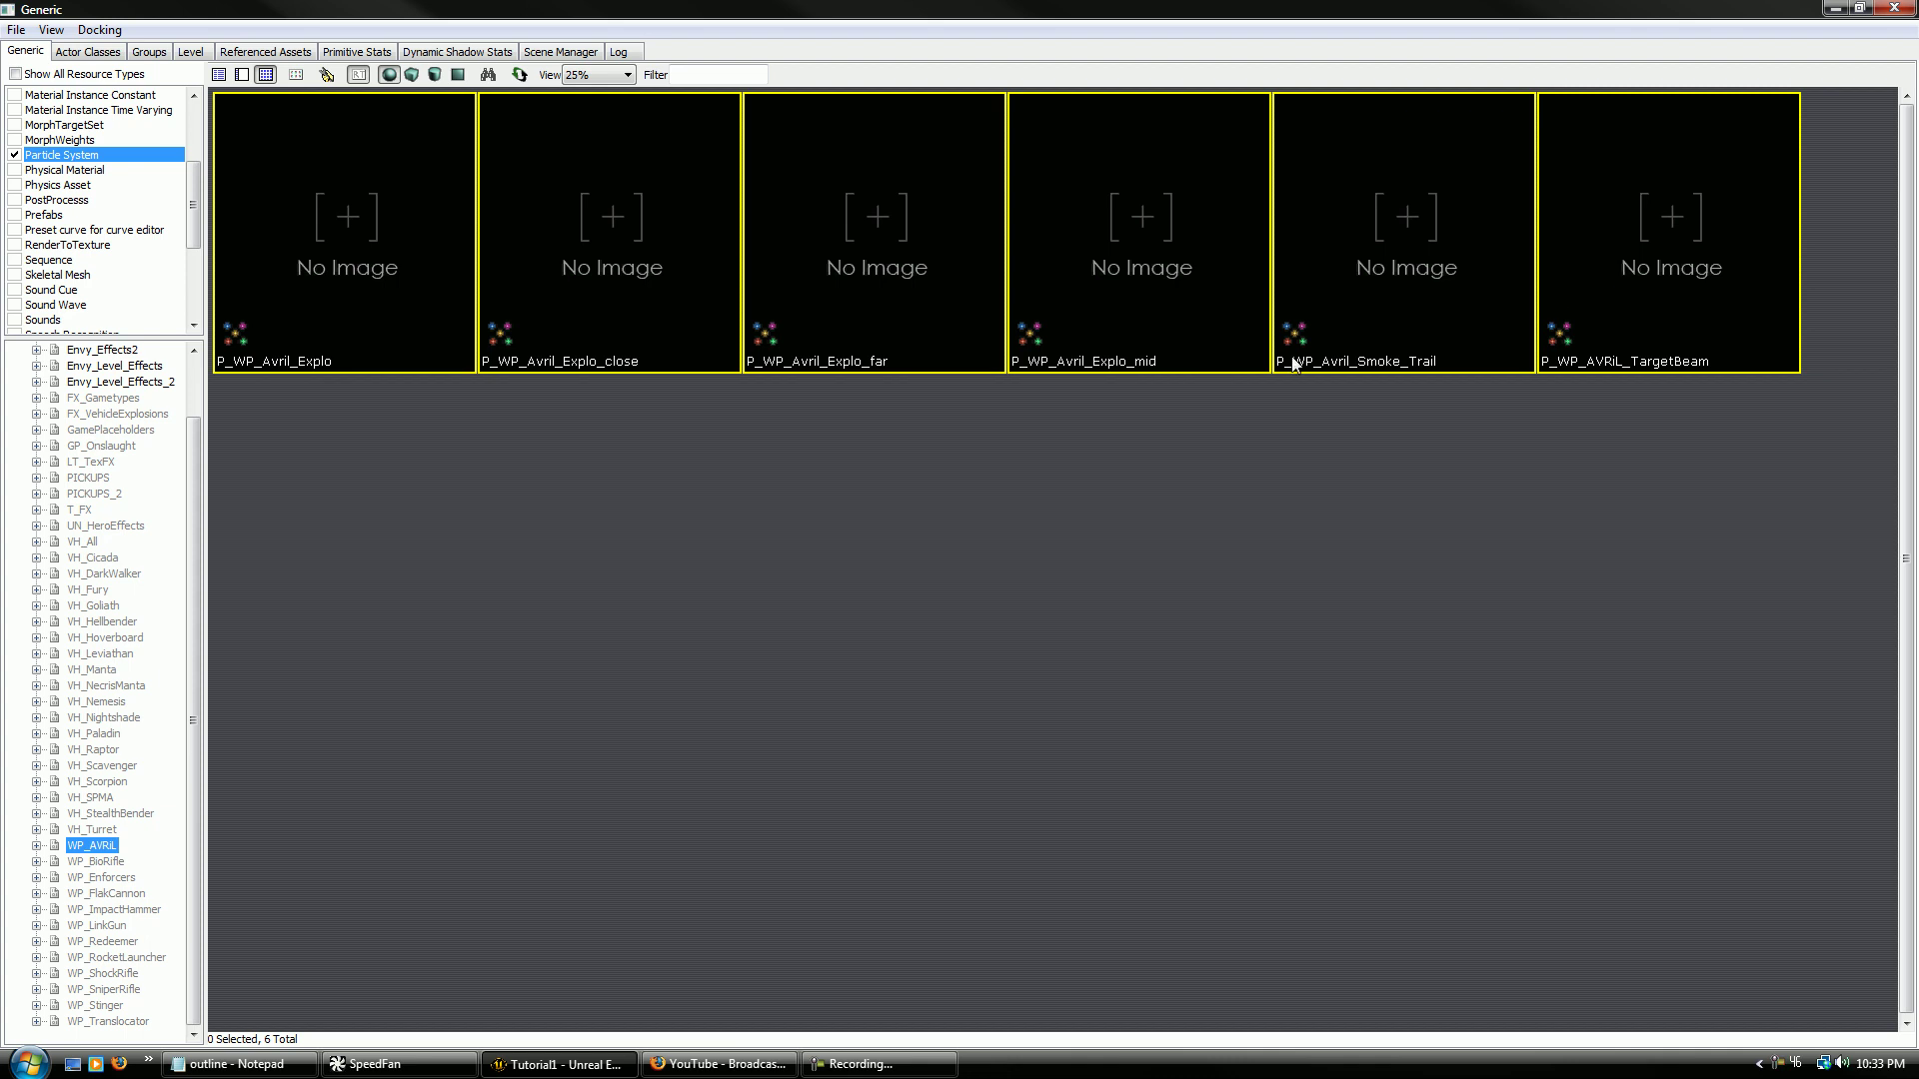
click(97, 925)
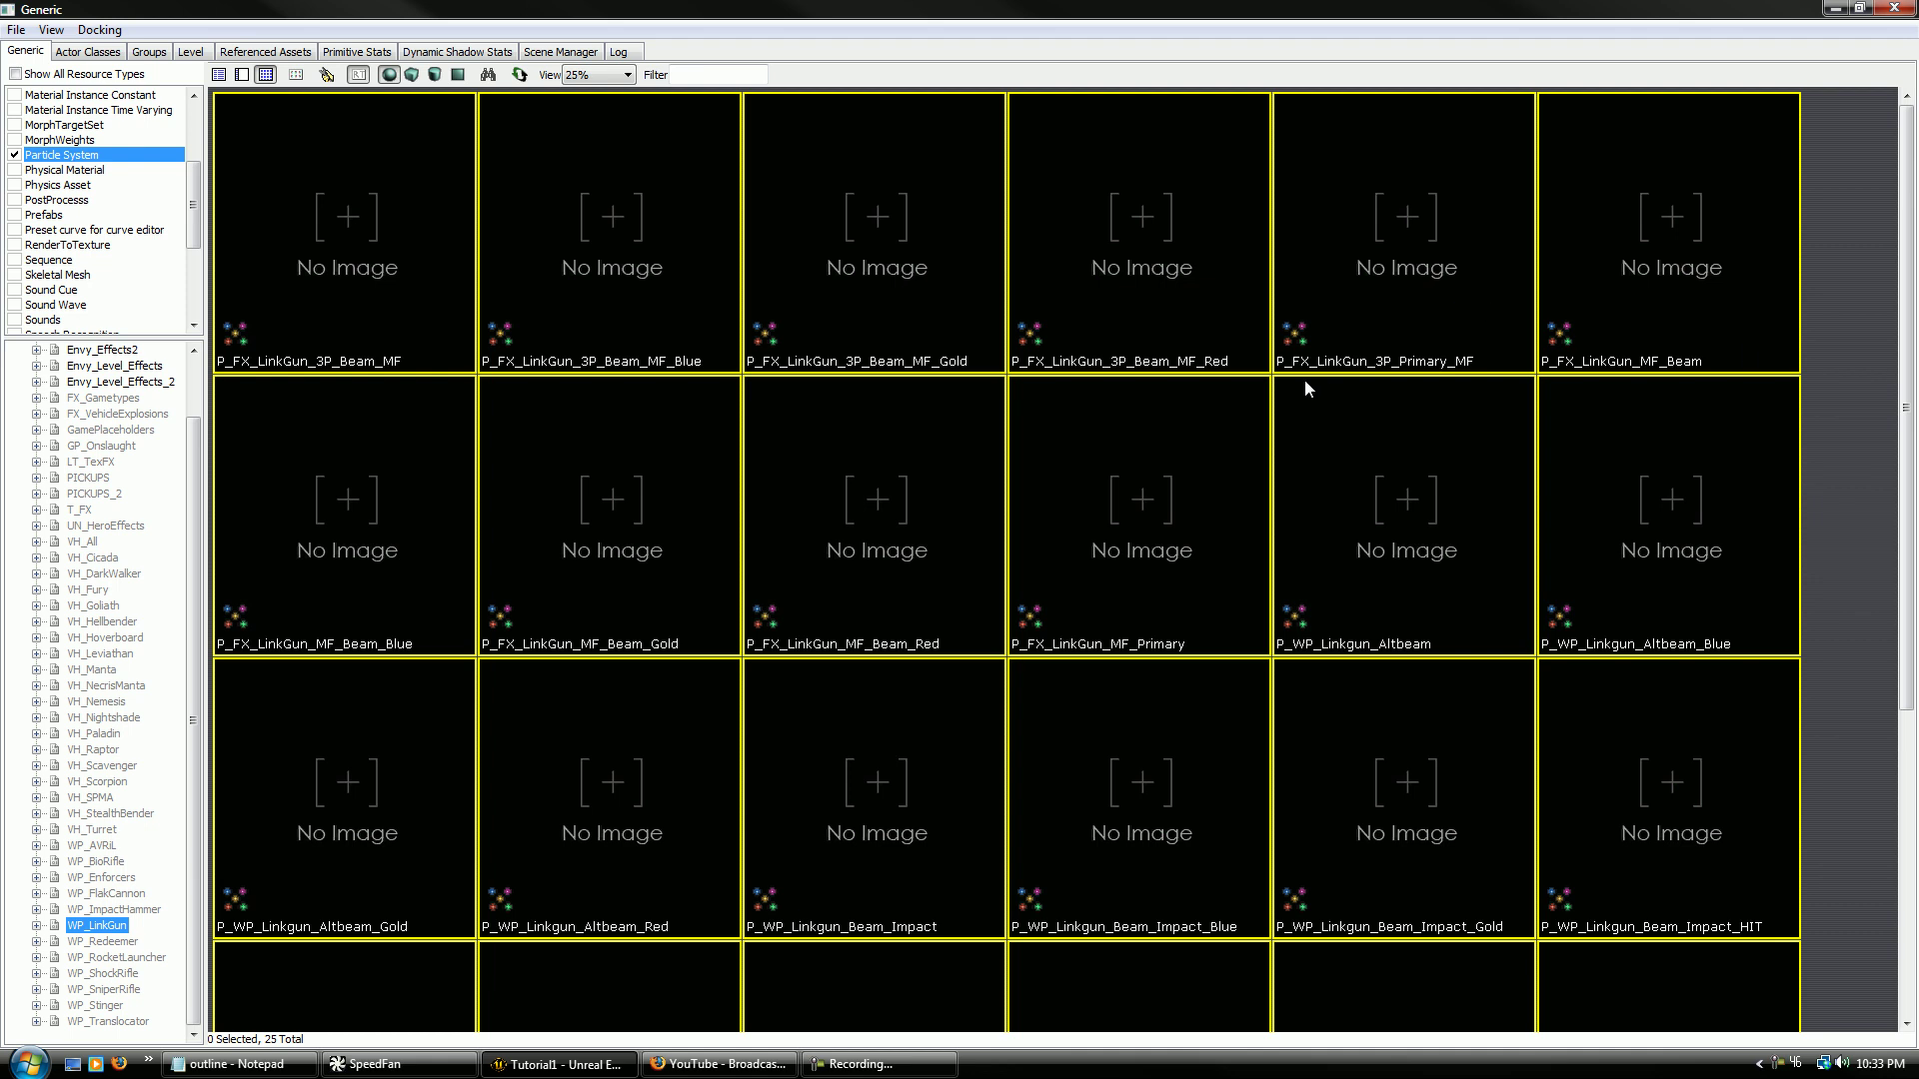
click(1186, 289)
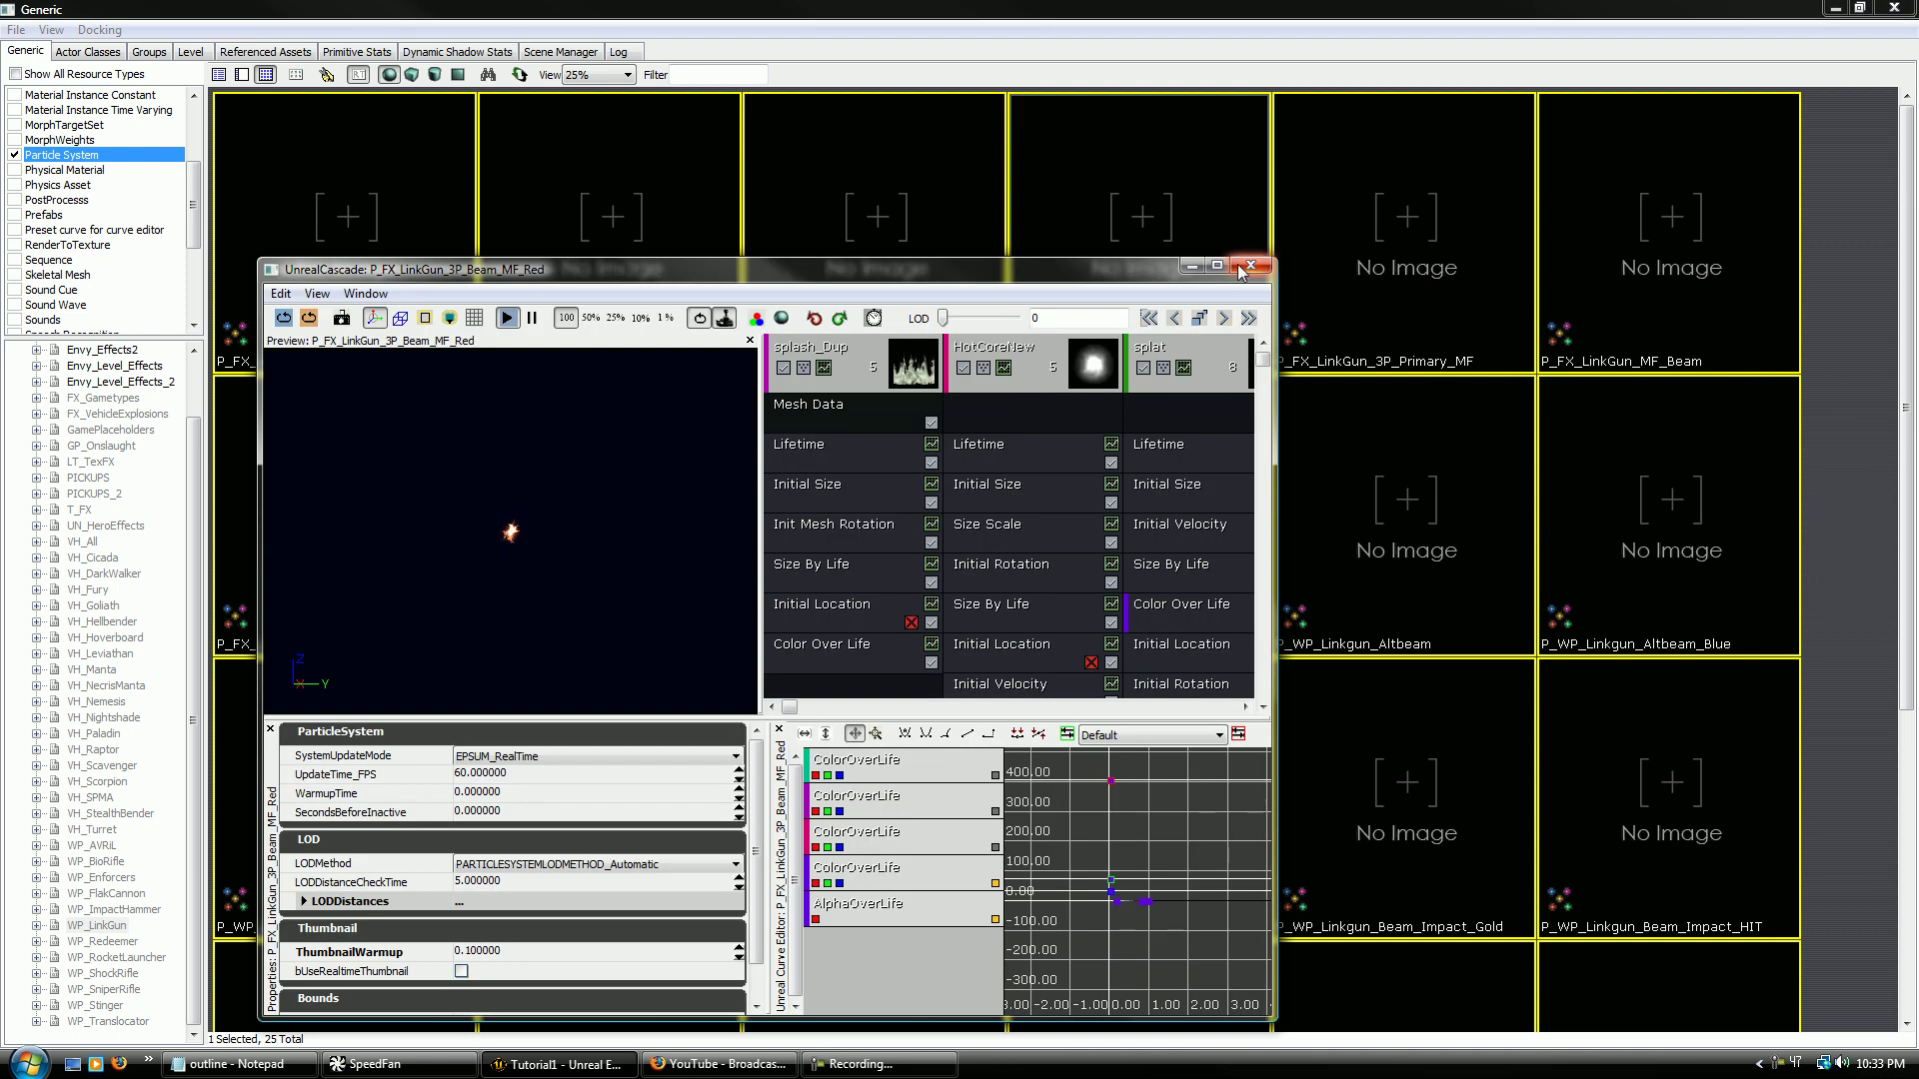
click(1242, 268)
click(1895, 8)
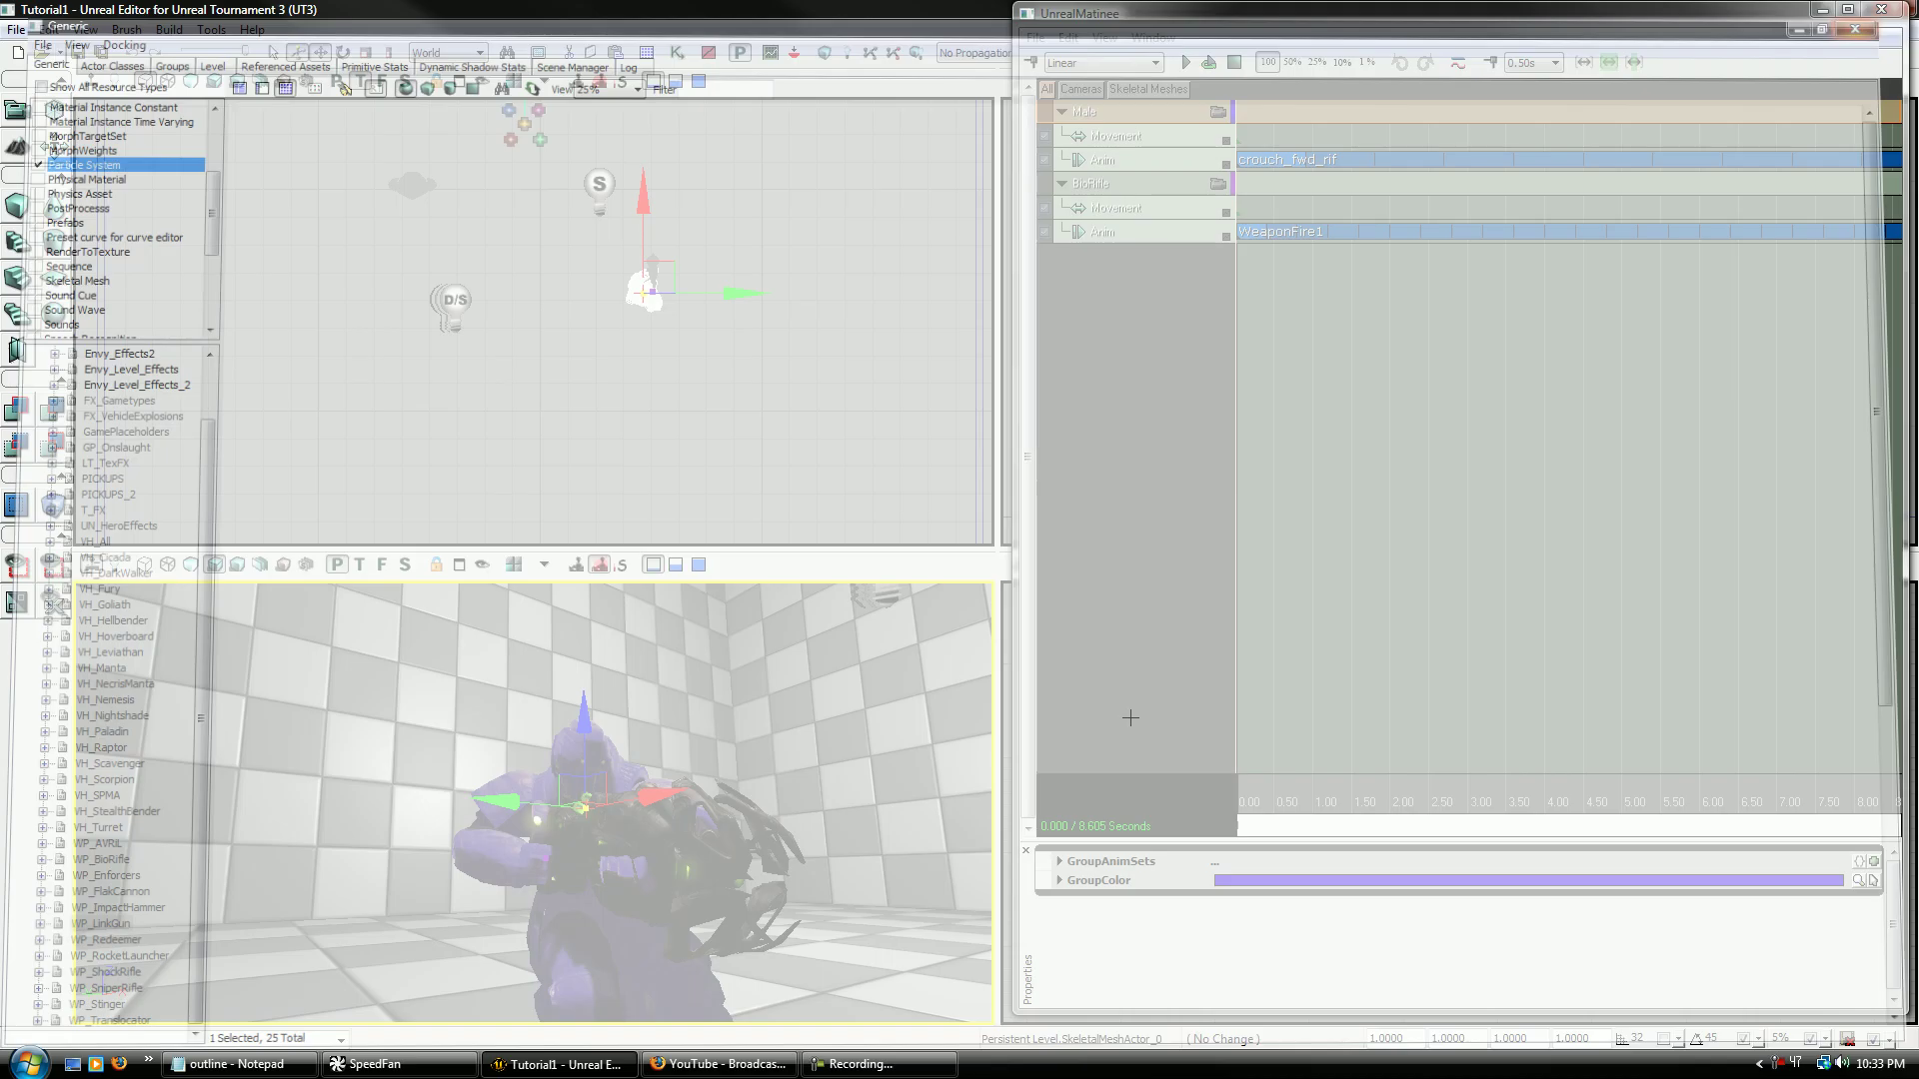
- Close the character's Matinee and add an emitter using P_FX_LinkGun_3P_Beam_MF_Red on the floor near the character's feet
click(1274, 350)
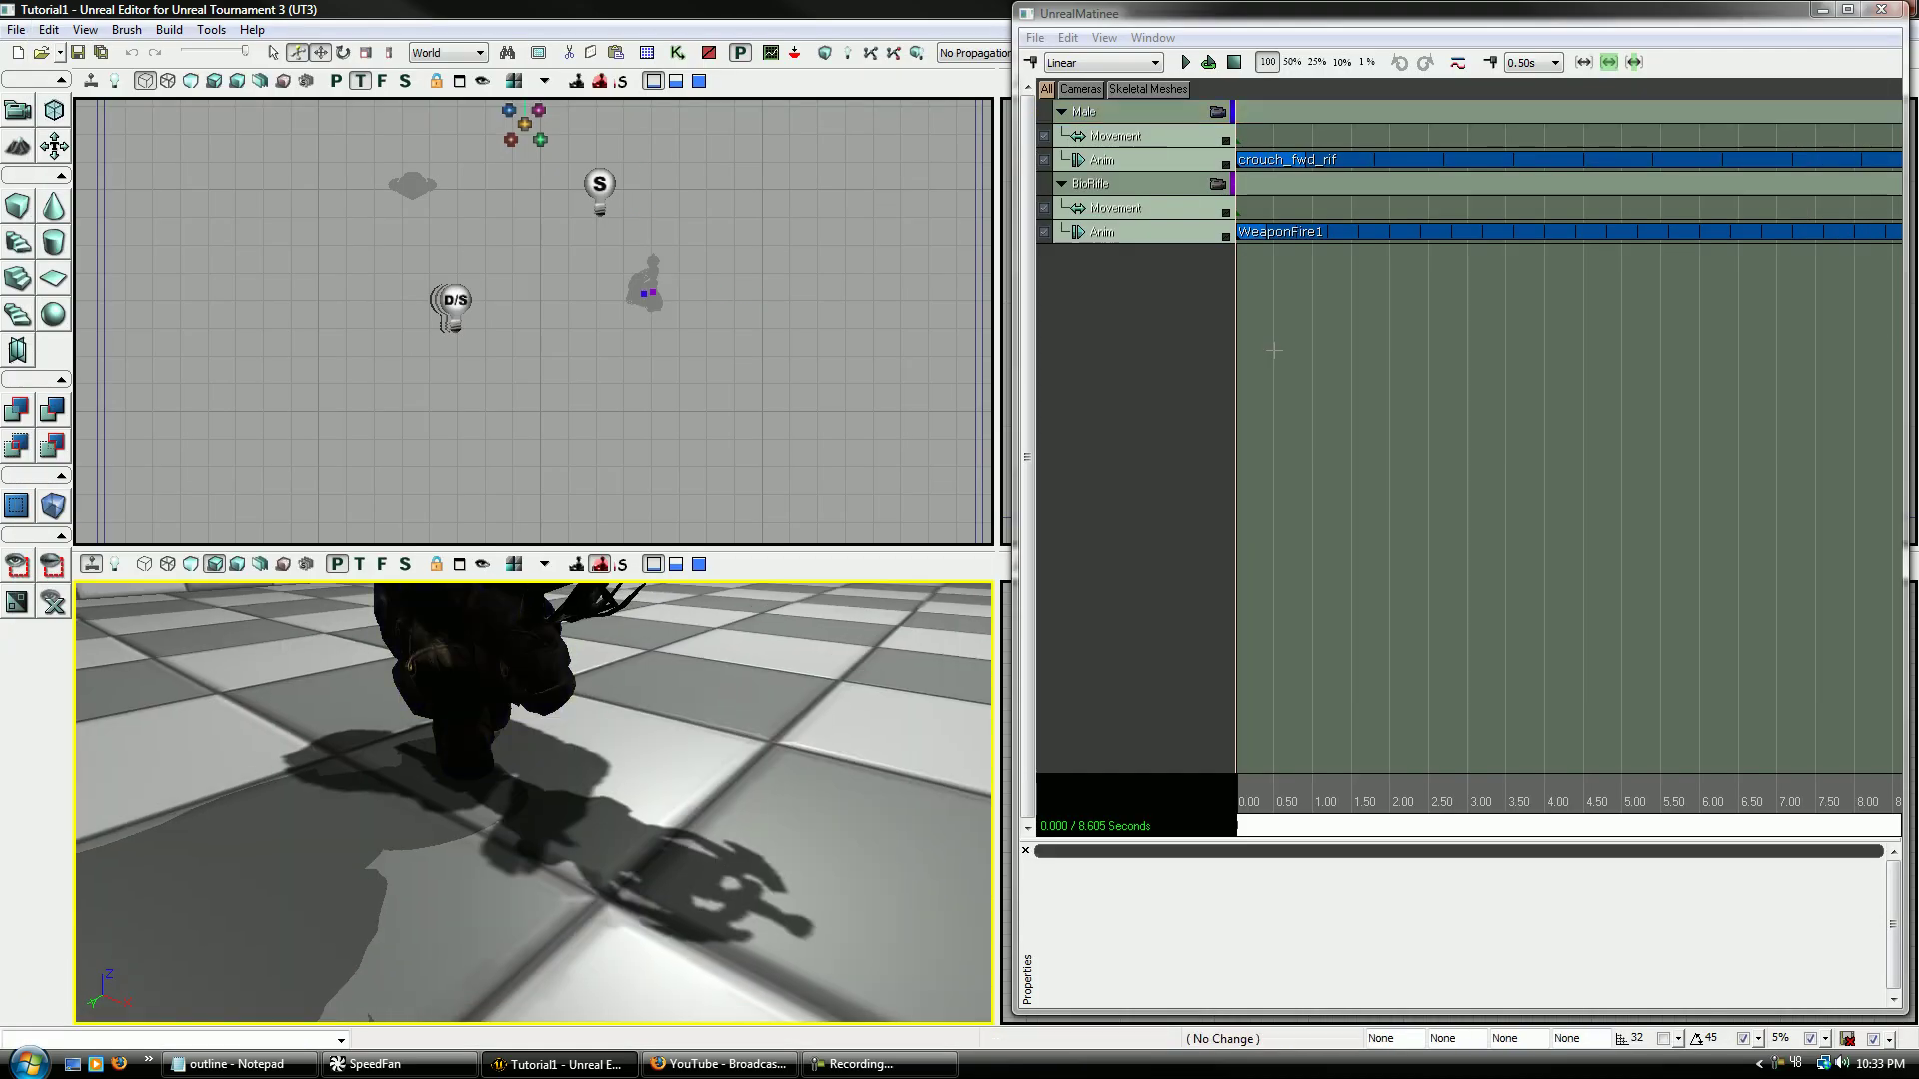
click(1882, 9)
right_drag(668, 813, 621, 878)
right_click(591, 898)
mouse_move(668, 855)
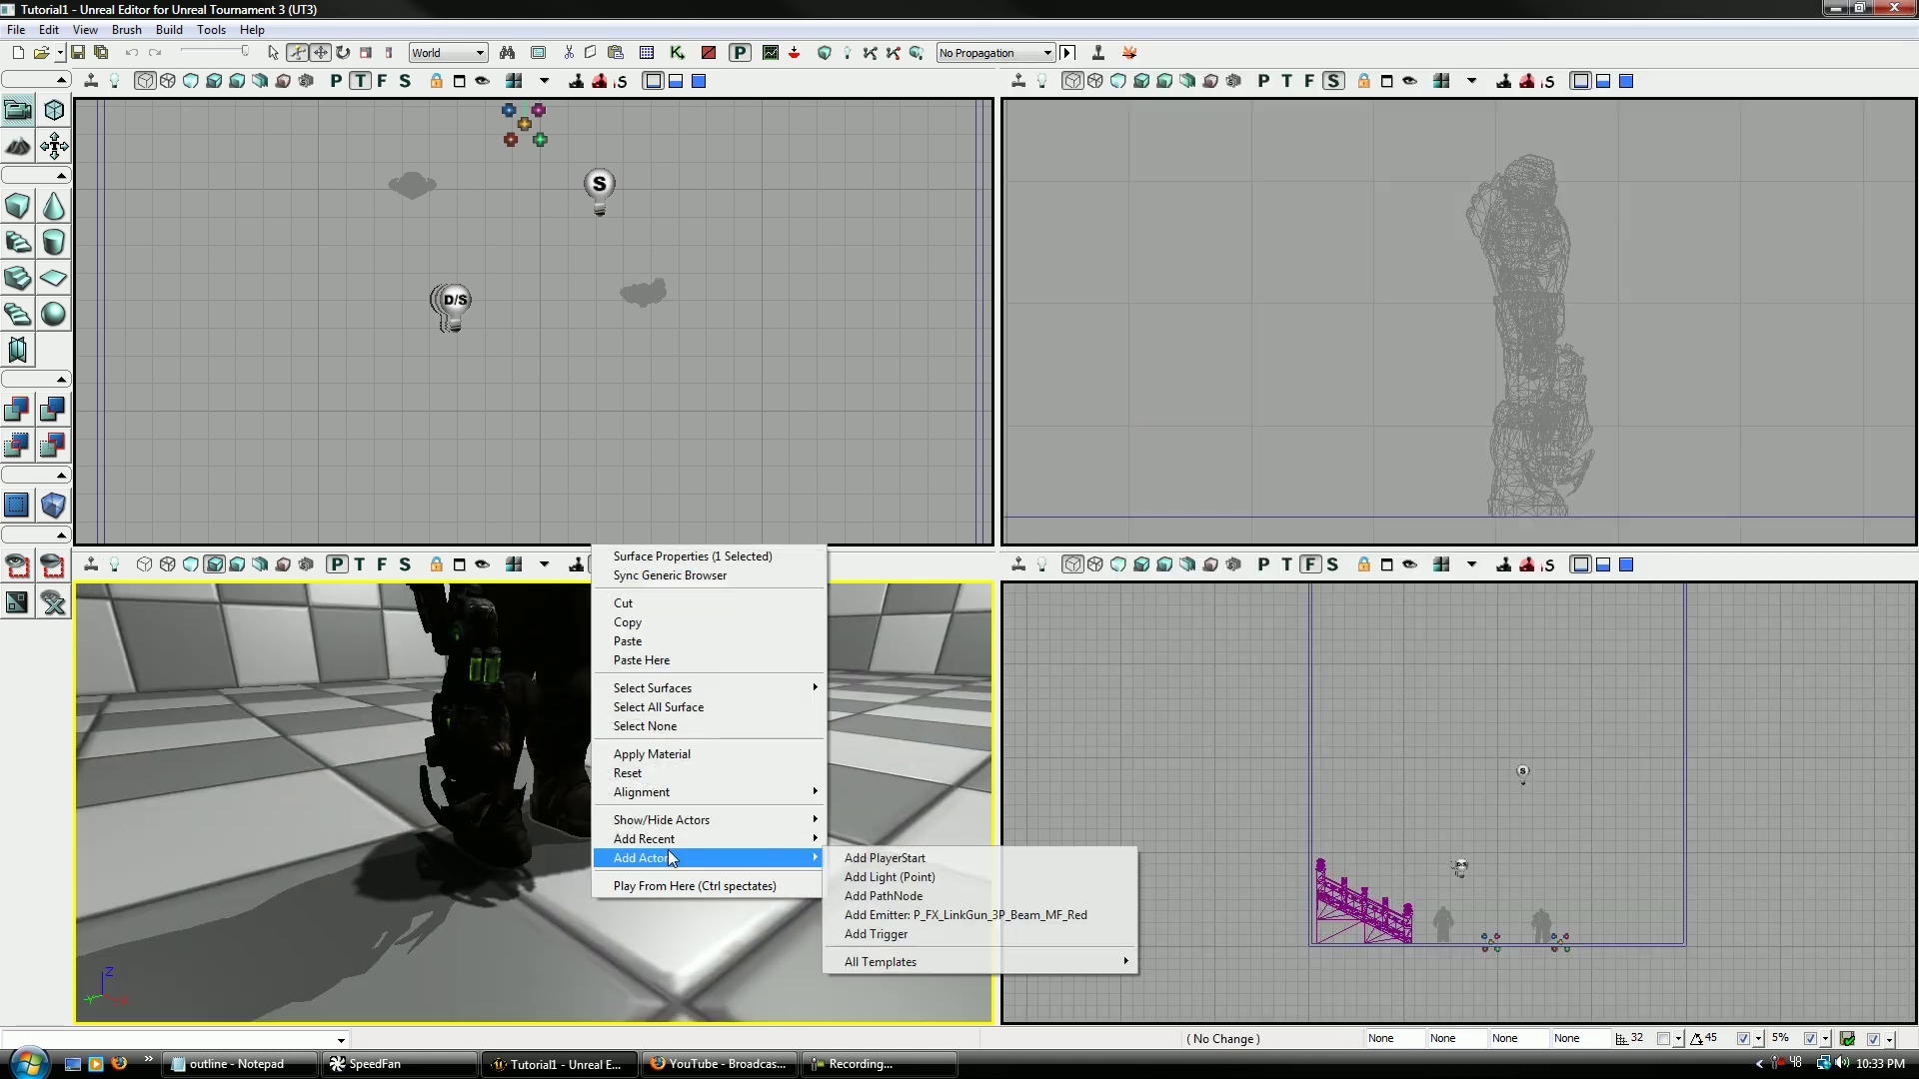
click(900, 915)
- Turn off bAutoActivate in the link gun emitter's ParticleSystemComponent properties
key(F4)
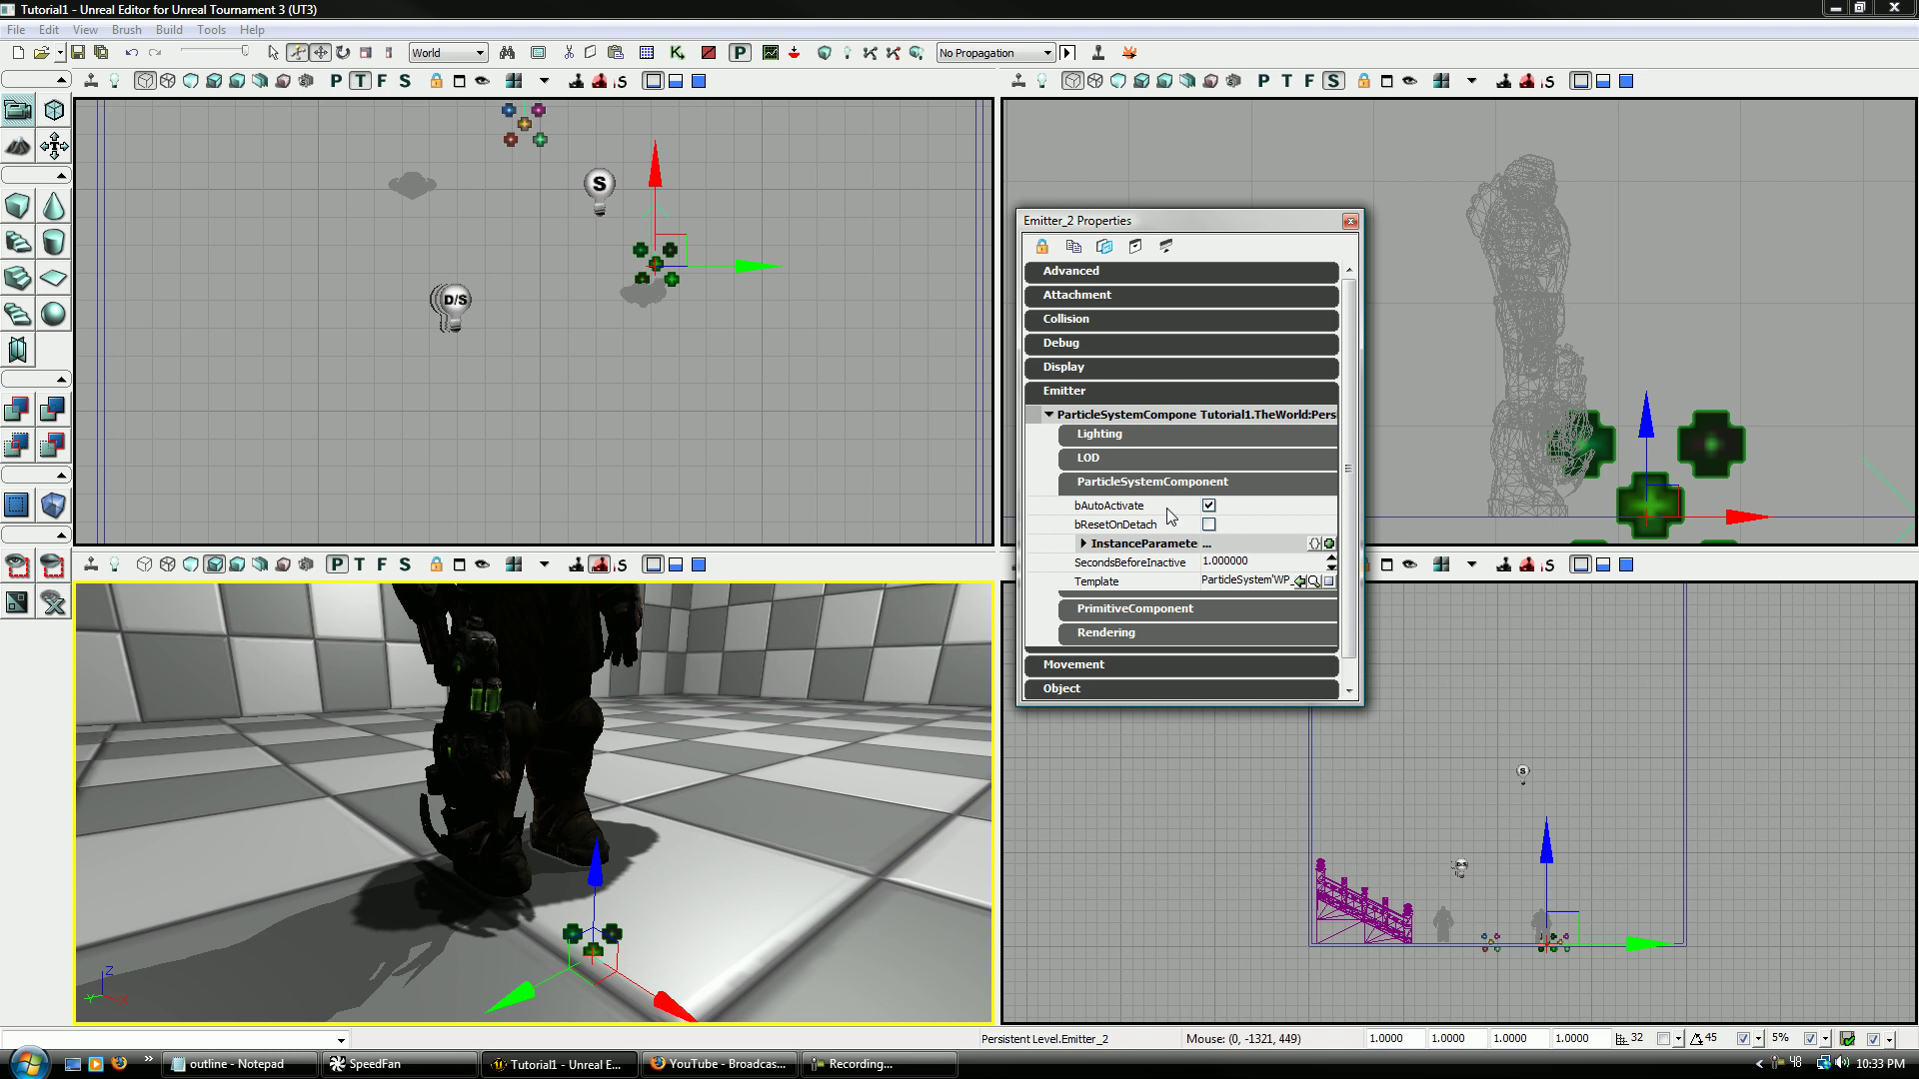
click(1209, 506)
click(1349, 222)
- Move the link gun muzzle-flash emitter up to the muzzle of the character's gun, aligning it in the top, side and perspective views
right_drag(763, 446, 339, 686)
scroll(770, 433, up, 8)
right_drag(682, 280, 579, 270)
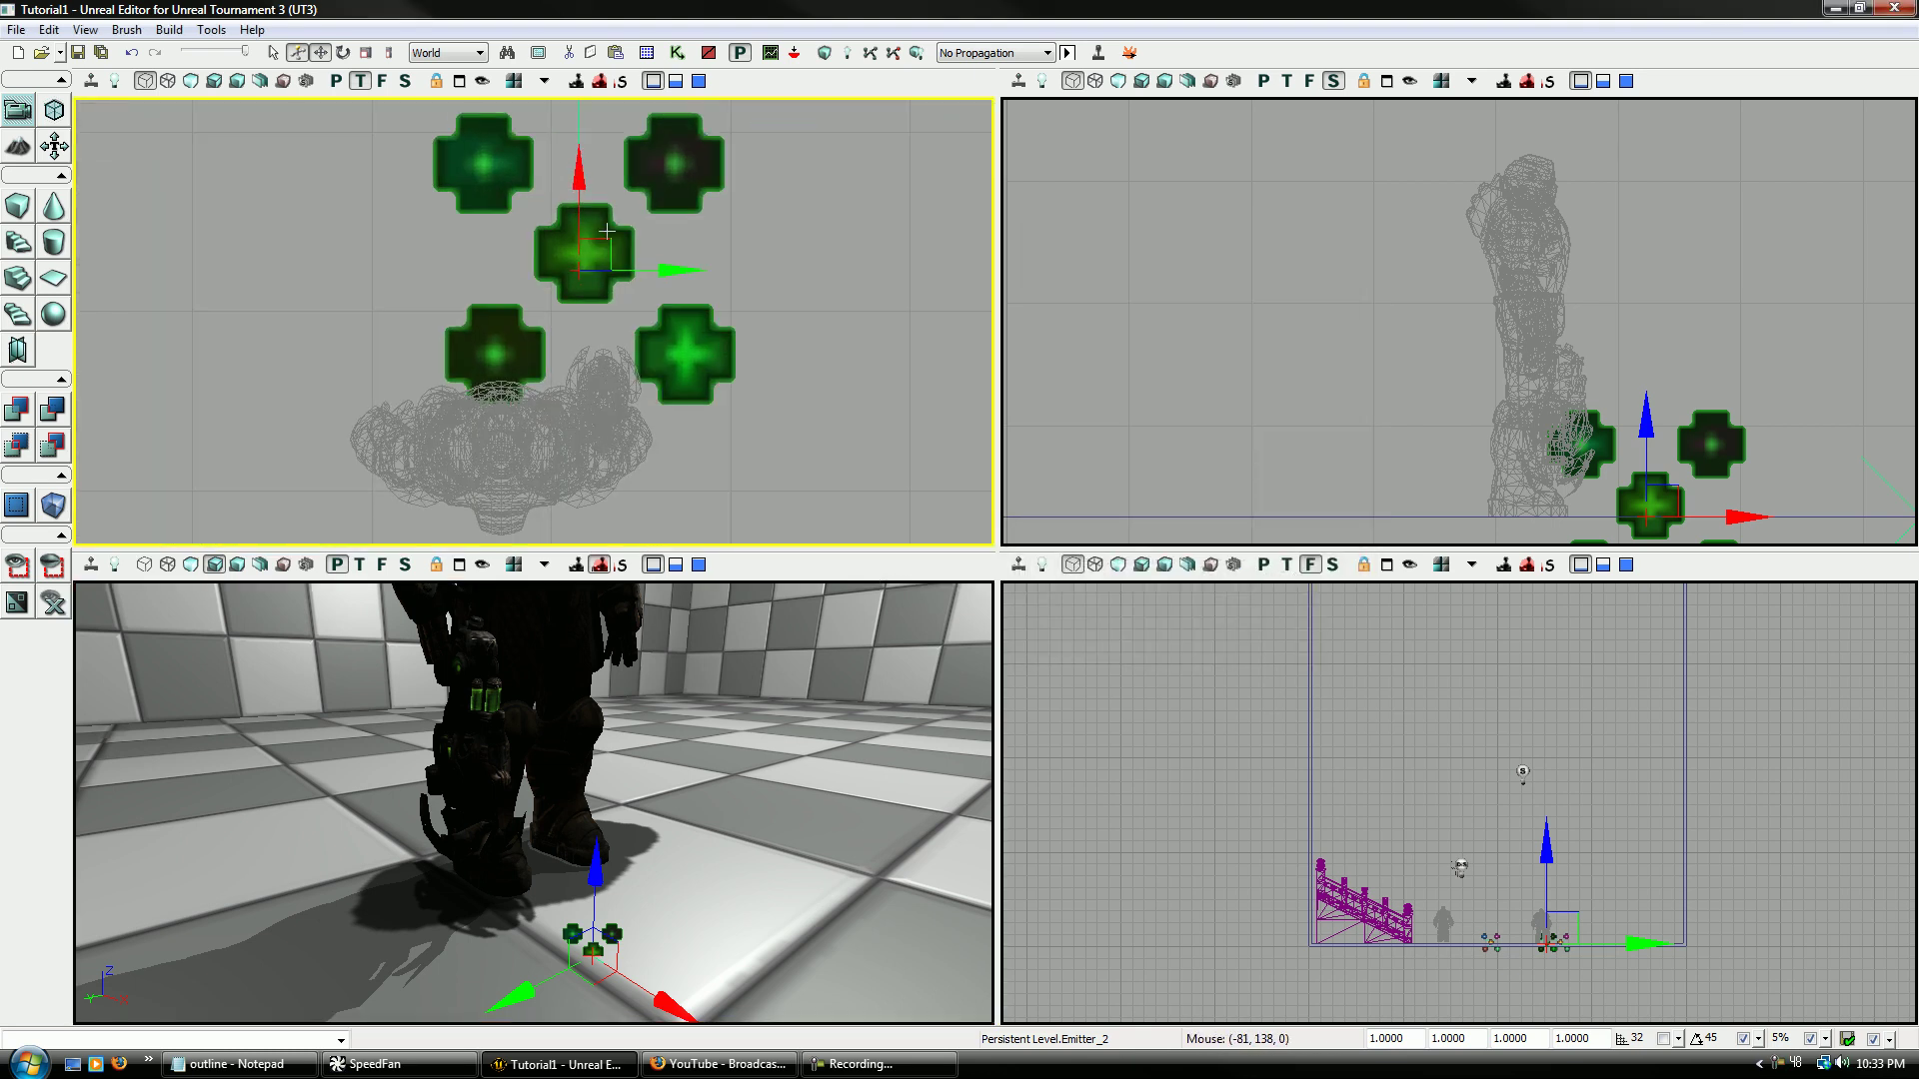
drag(595, 255, 616, 380)
drag(559, 827, 560, 754)
click(189, 564)
click(1562, 503)
scroll(1562, 502, up, 4)
drag(1563, 503, 1551, 417)
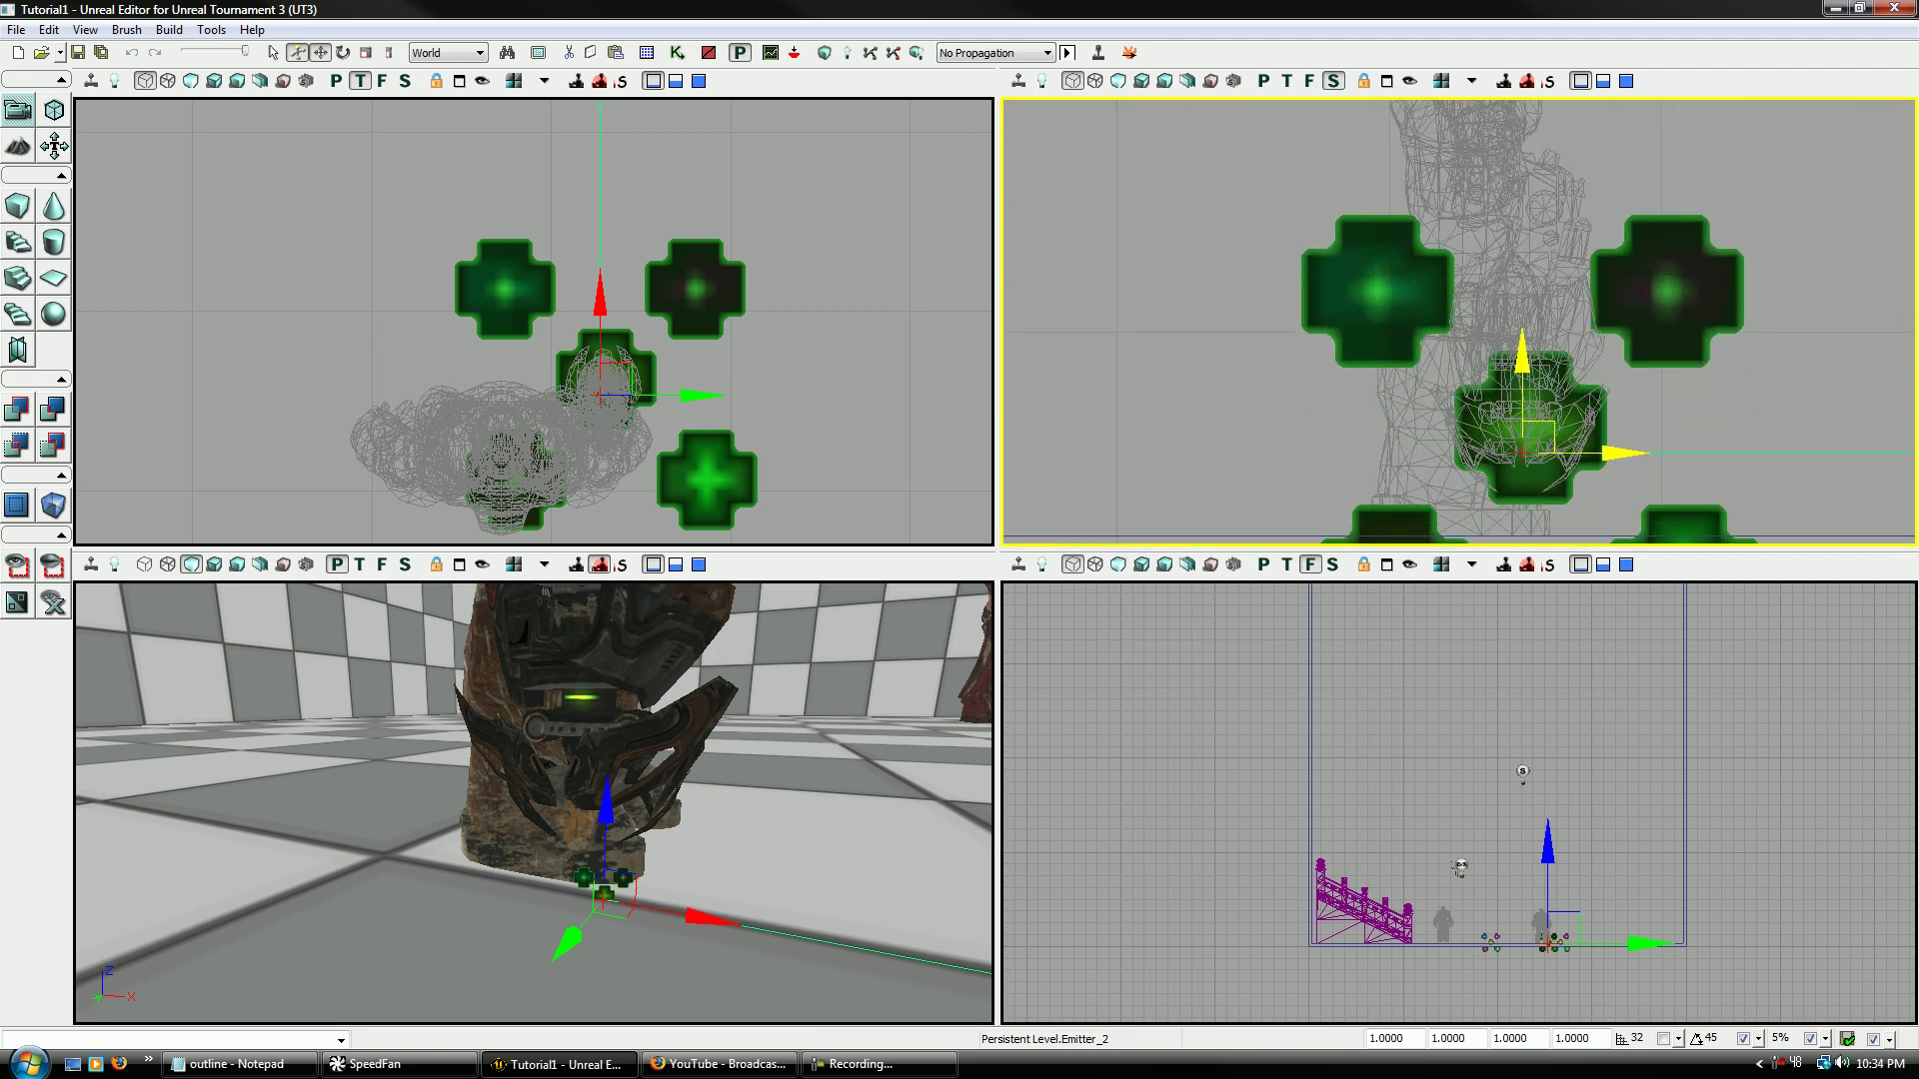
drag(593, 699, 594, 712)
- Lock the emitter's properties and set its attachment Base to the character's gun skeletal mesh actor
key(F4)
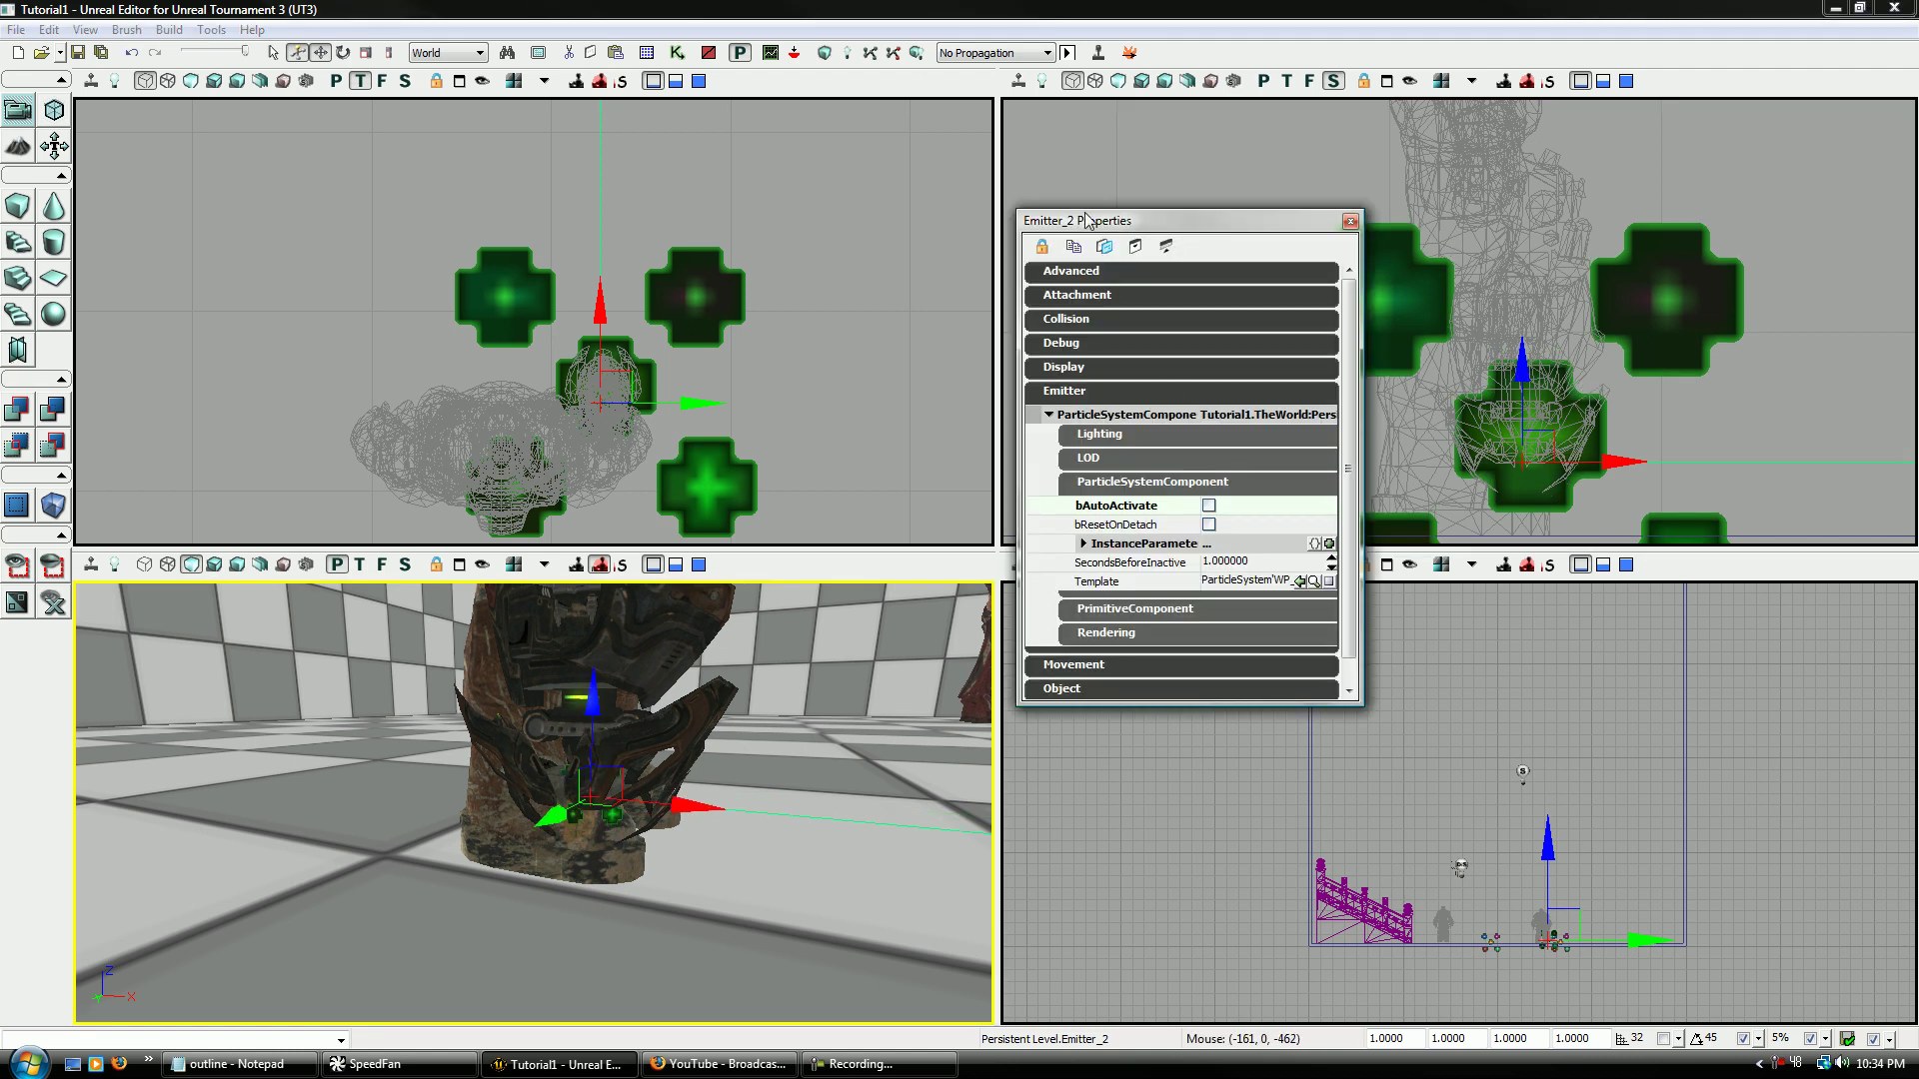
click(1087, 394)
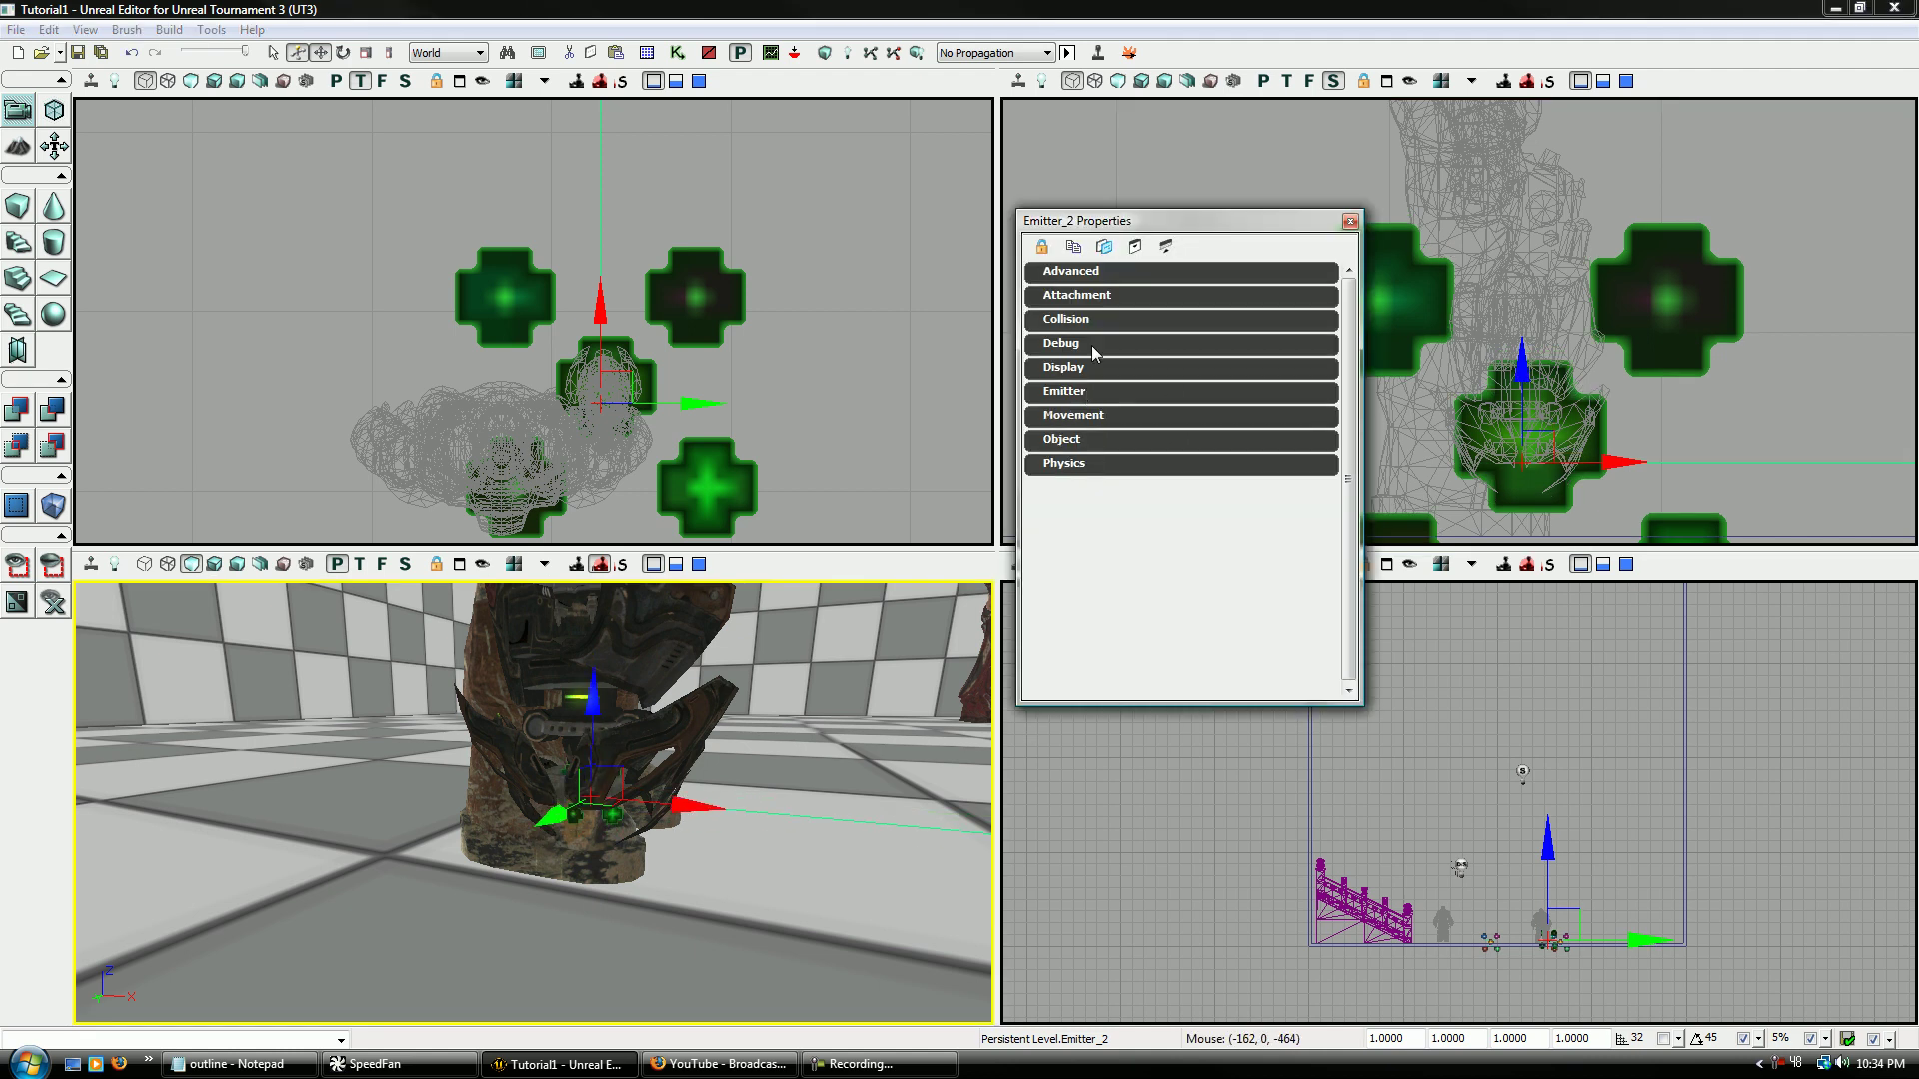
click(1040, 248)
drag(532, 800, 405, 896)
click(439, 705)
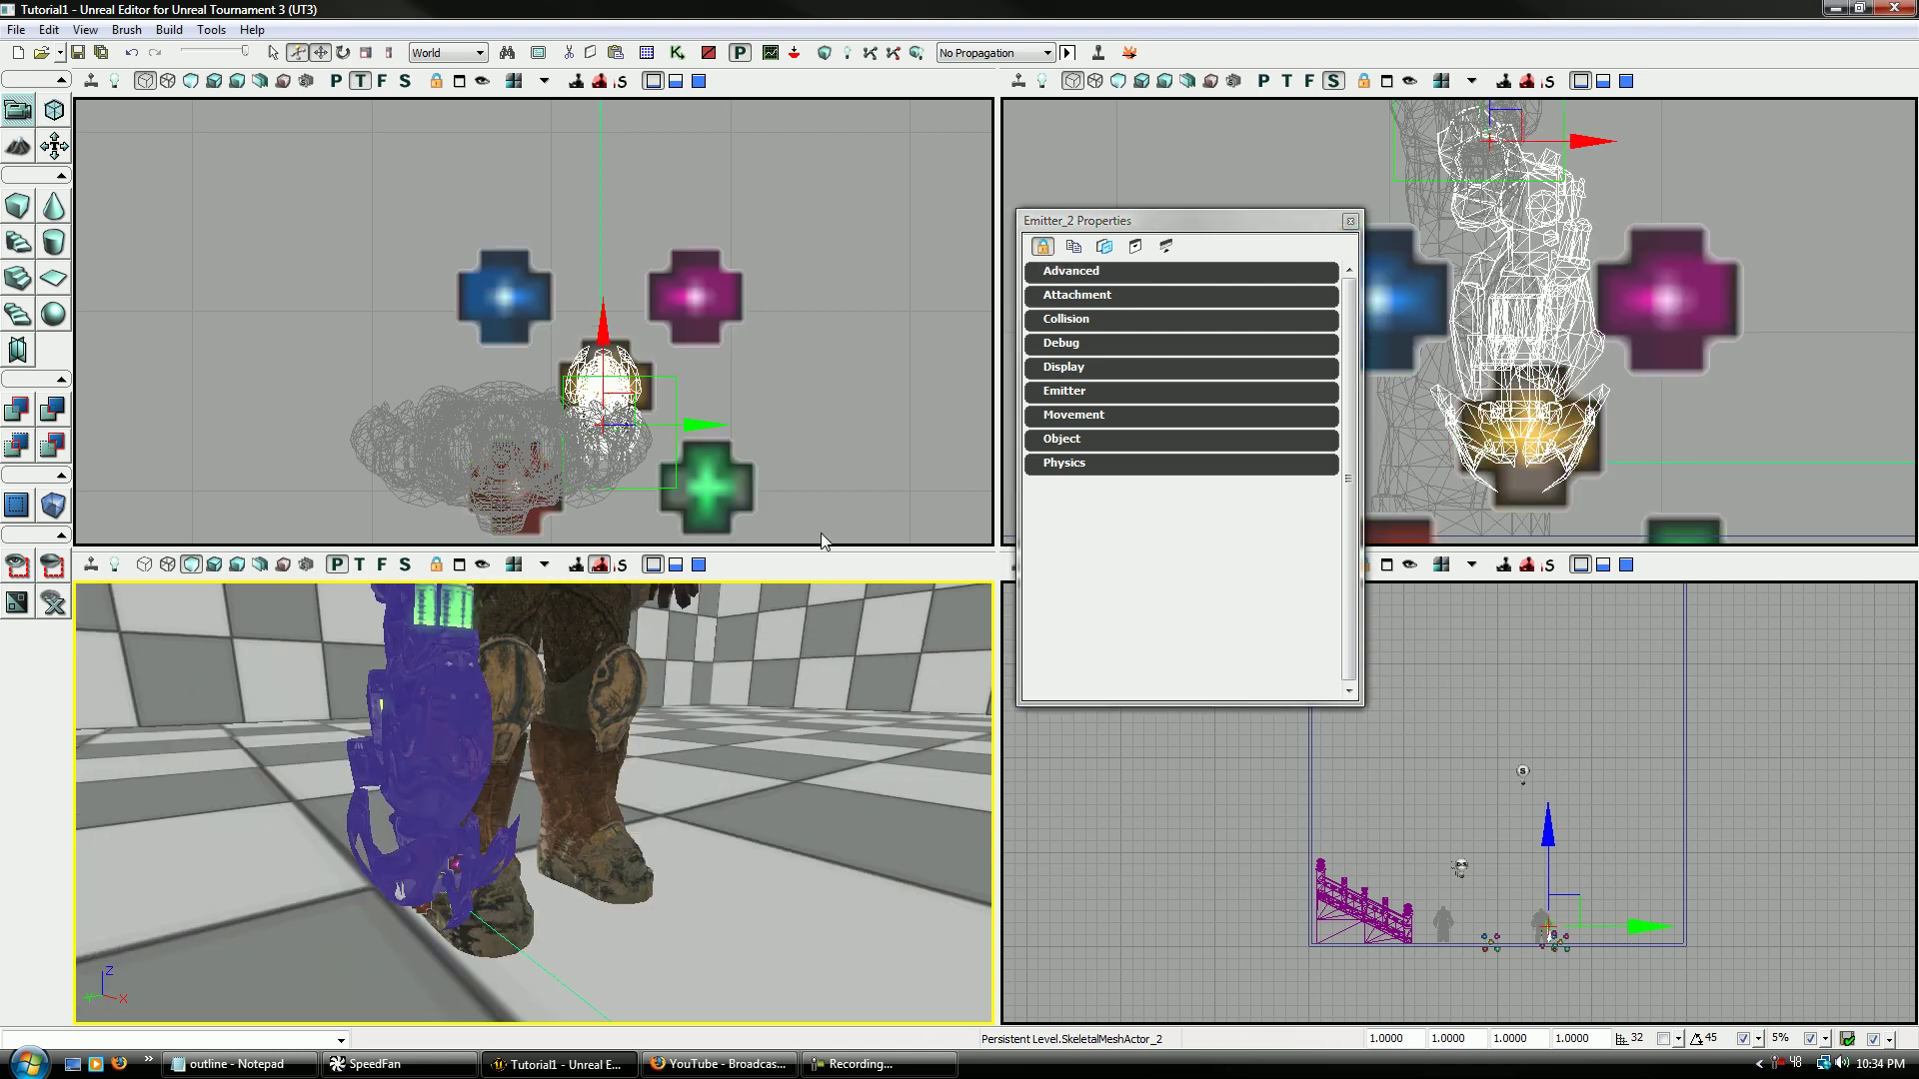
click(1152, 297)
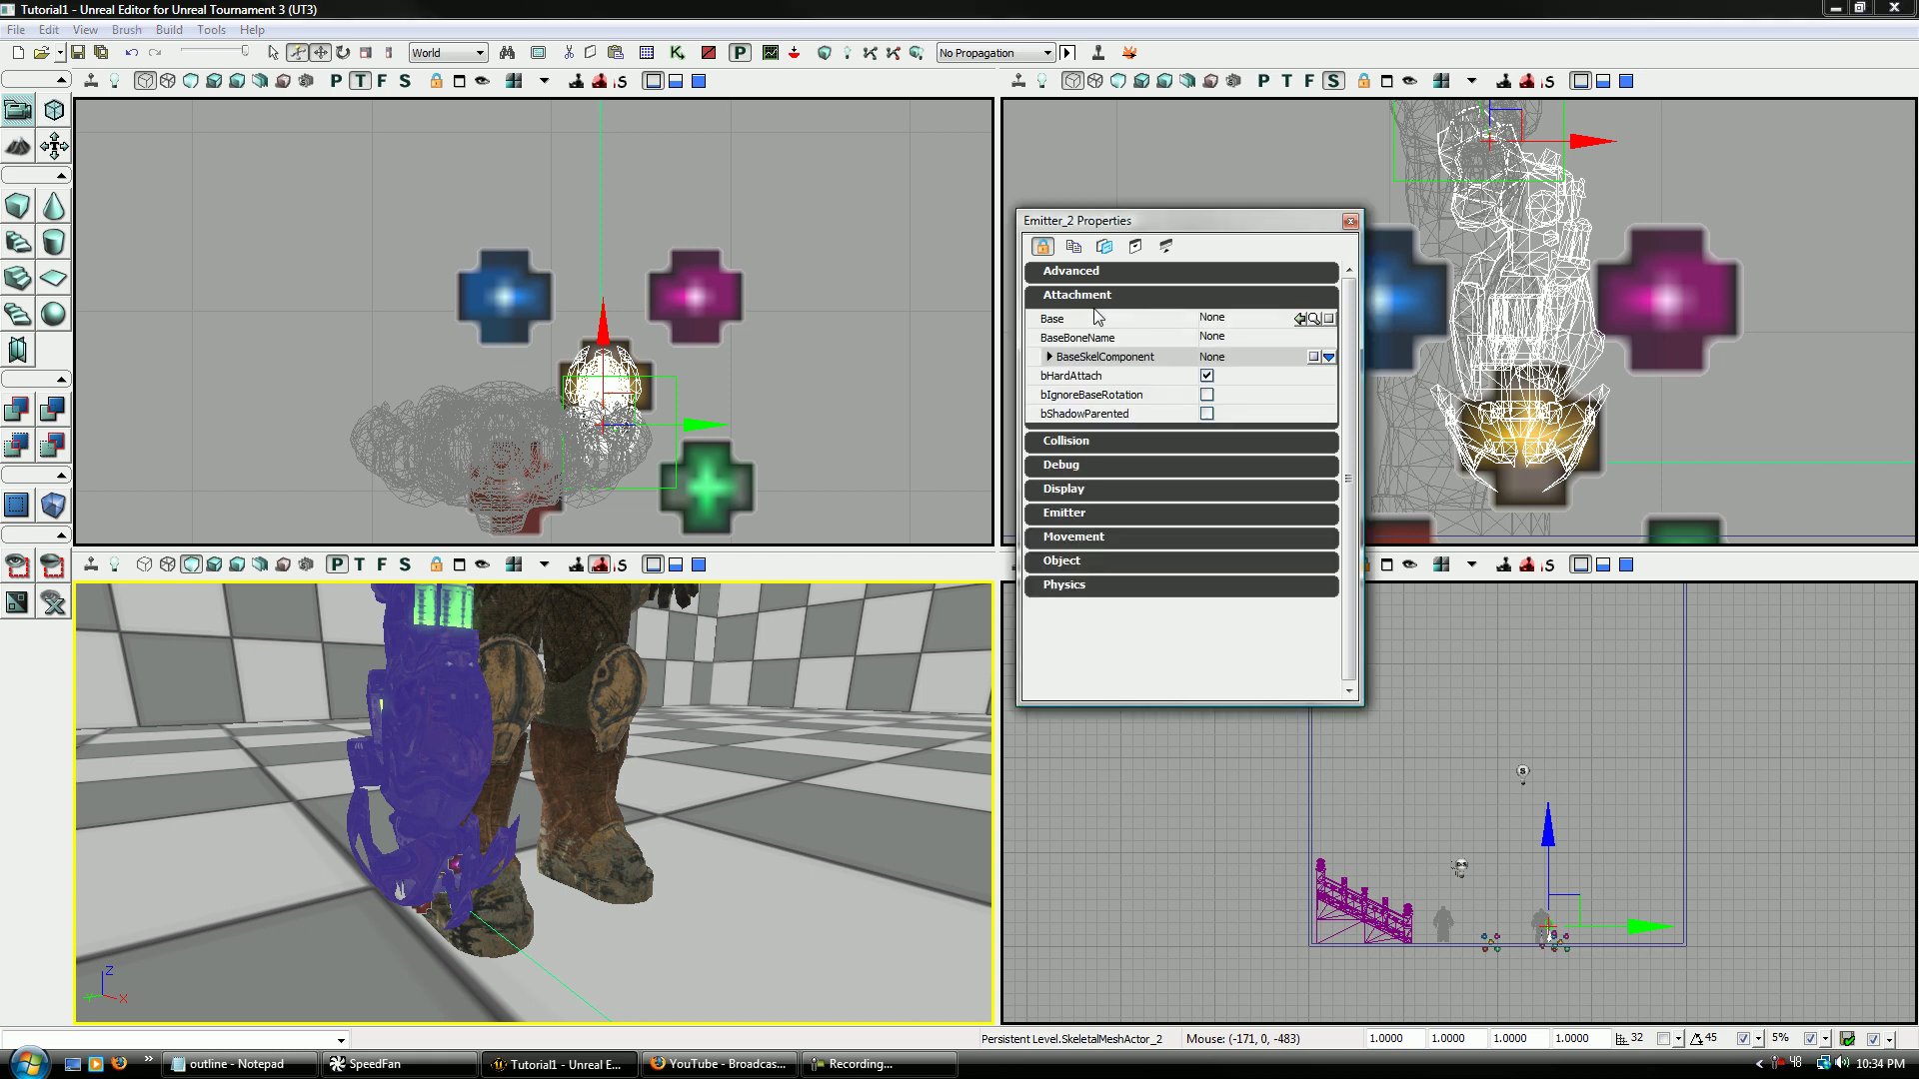
click(1297, 318)
click(1242, 337)
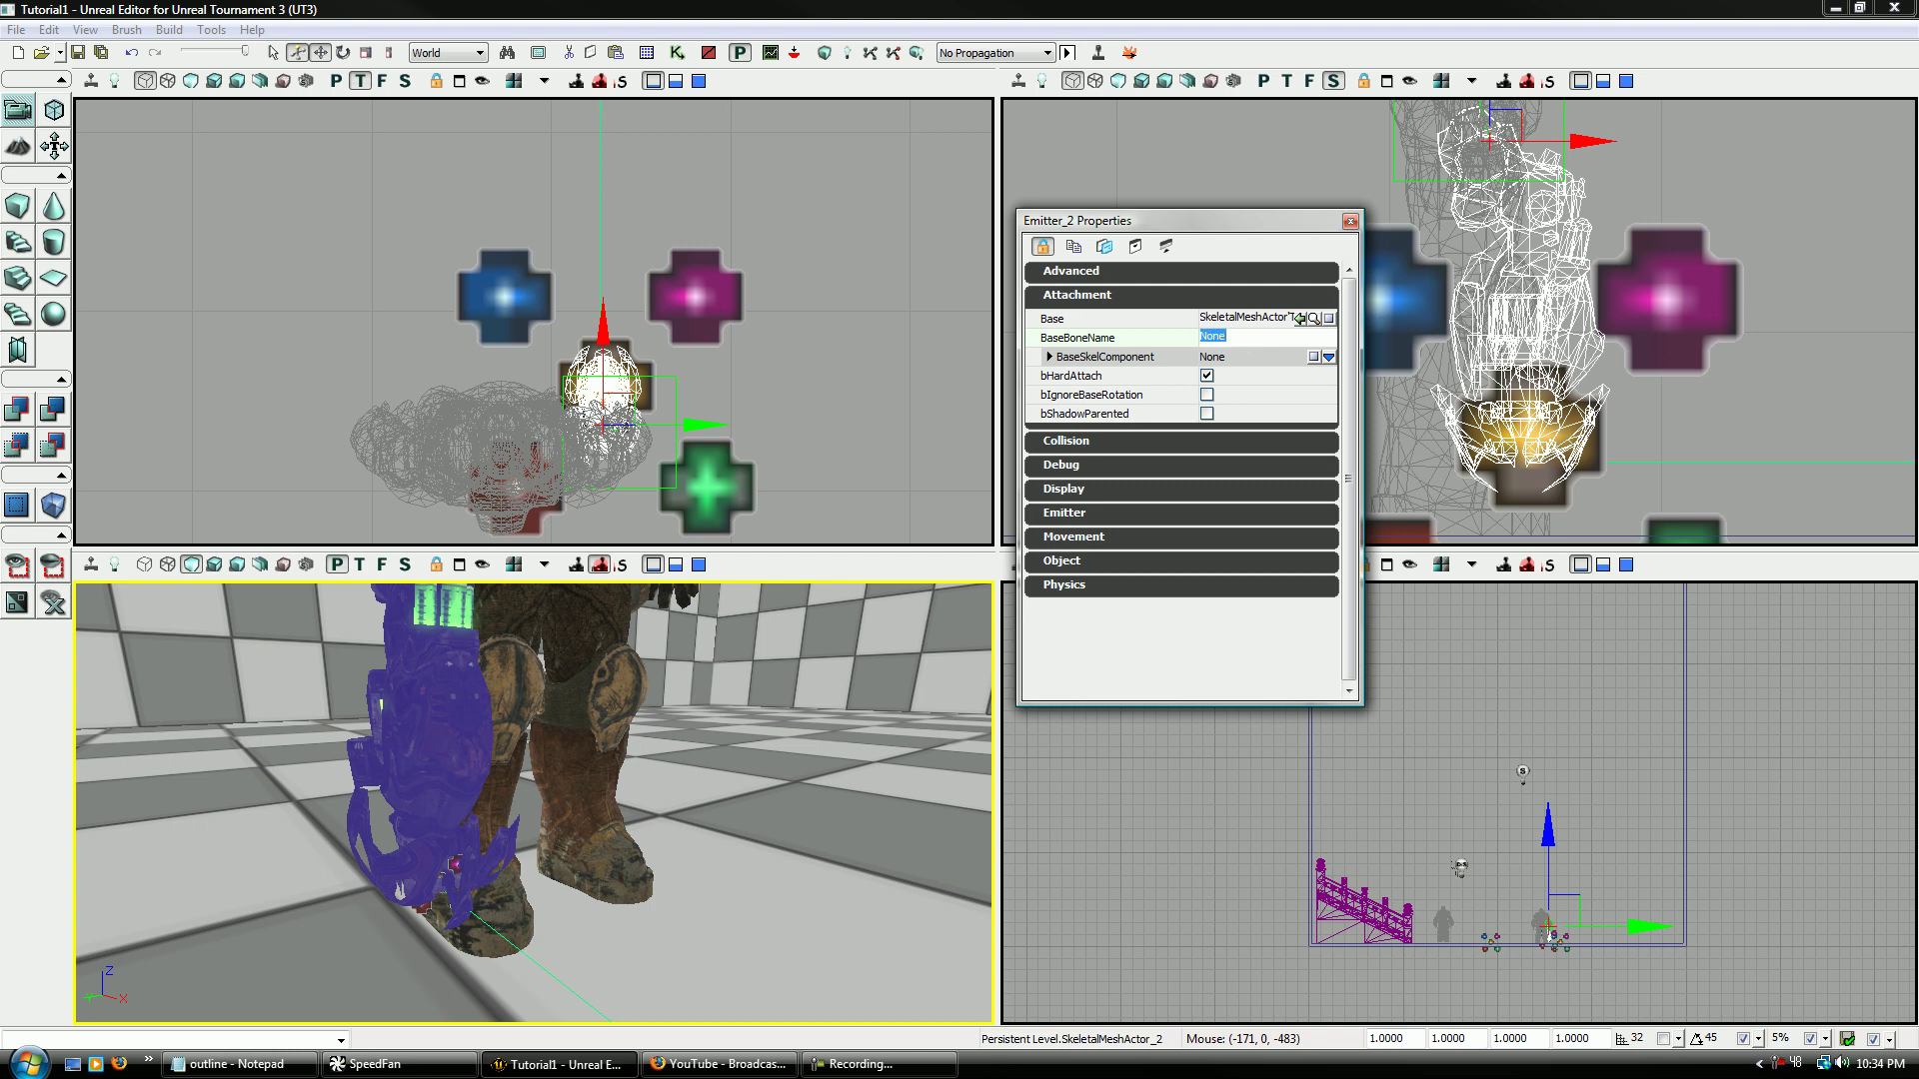
- View the gun's mesh SK_WP_BioRifle_3P_Mid in the AnimSet Editor with bone names shown, examine the muzzle bones, and close the editor and browser
click(456, 759)
right_click(437, 713)
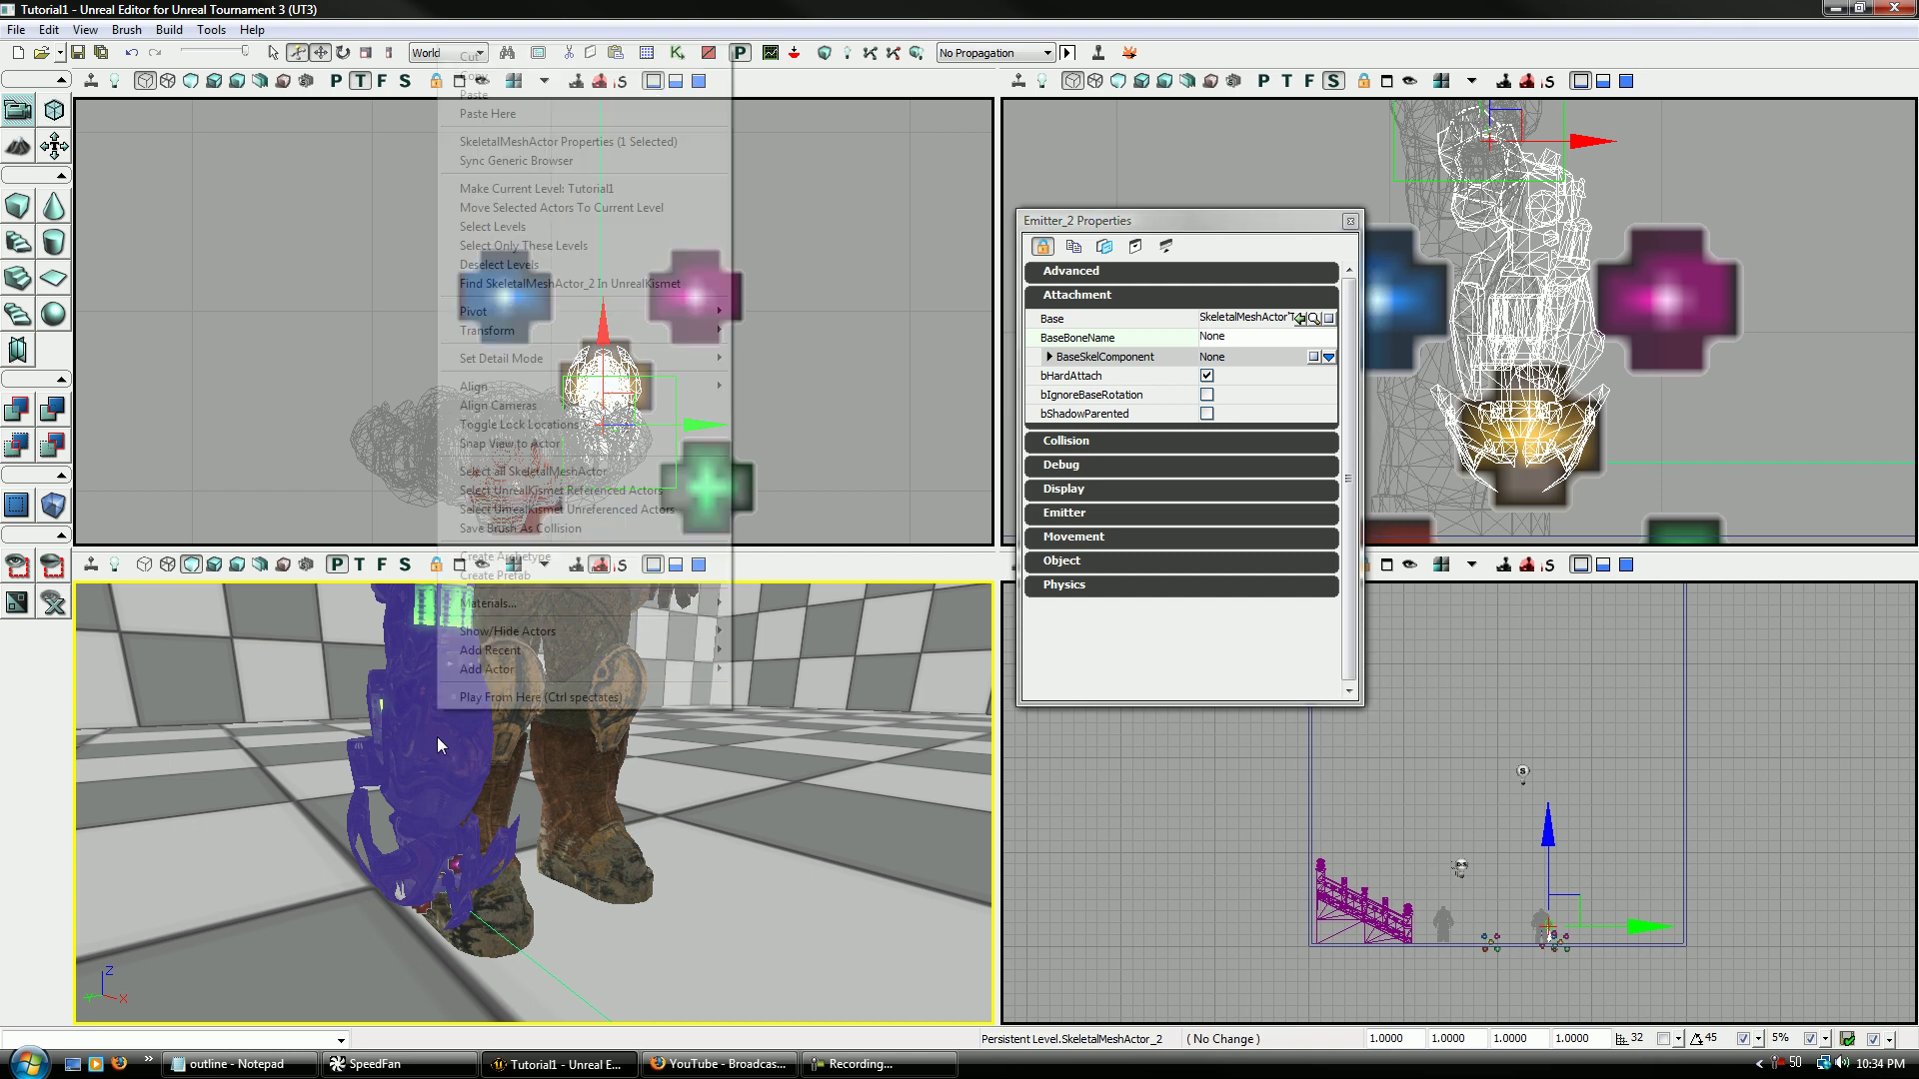
click(606, 168)
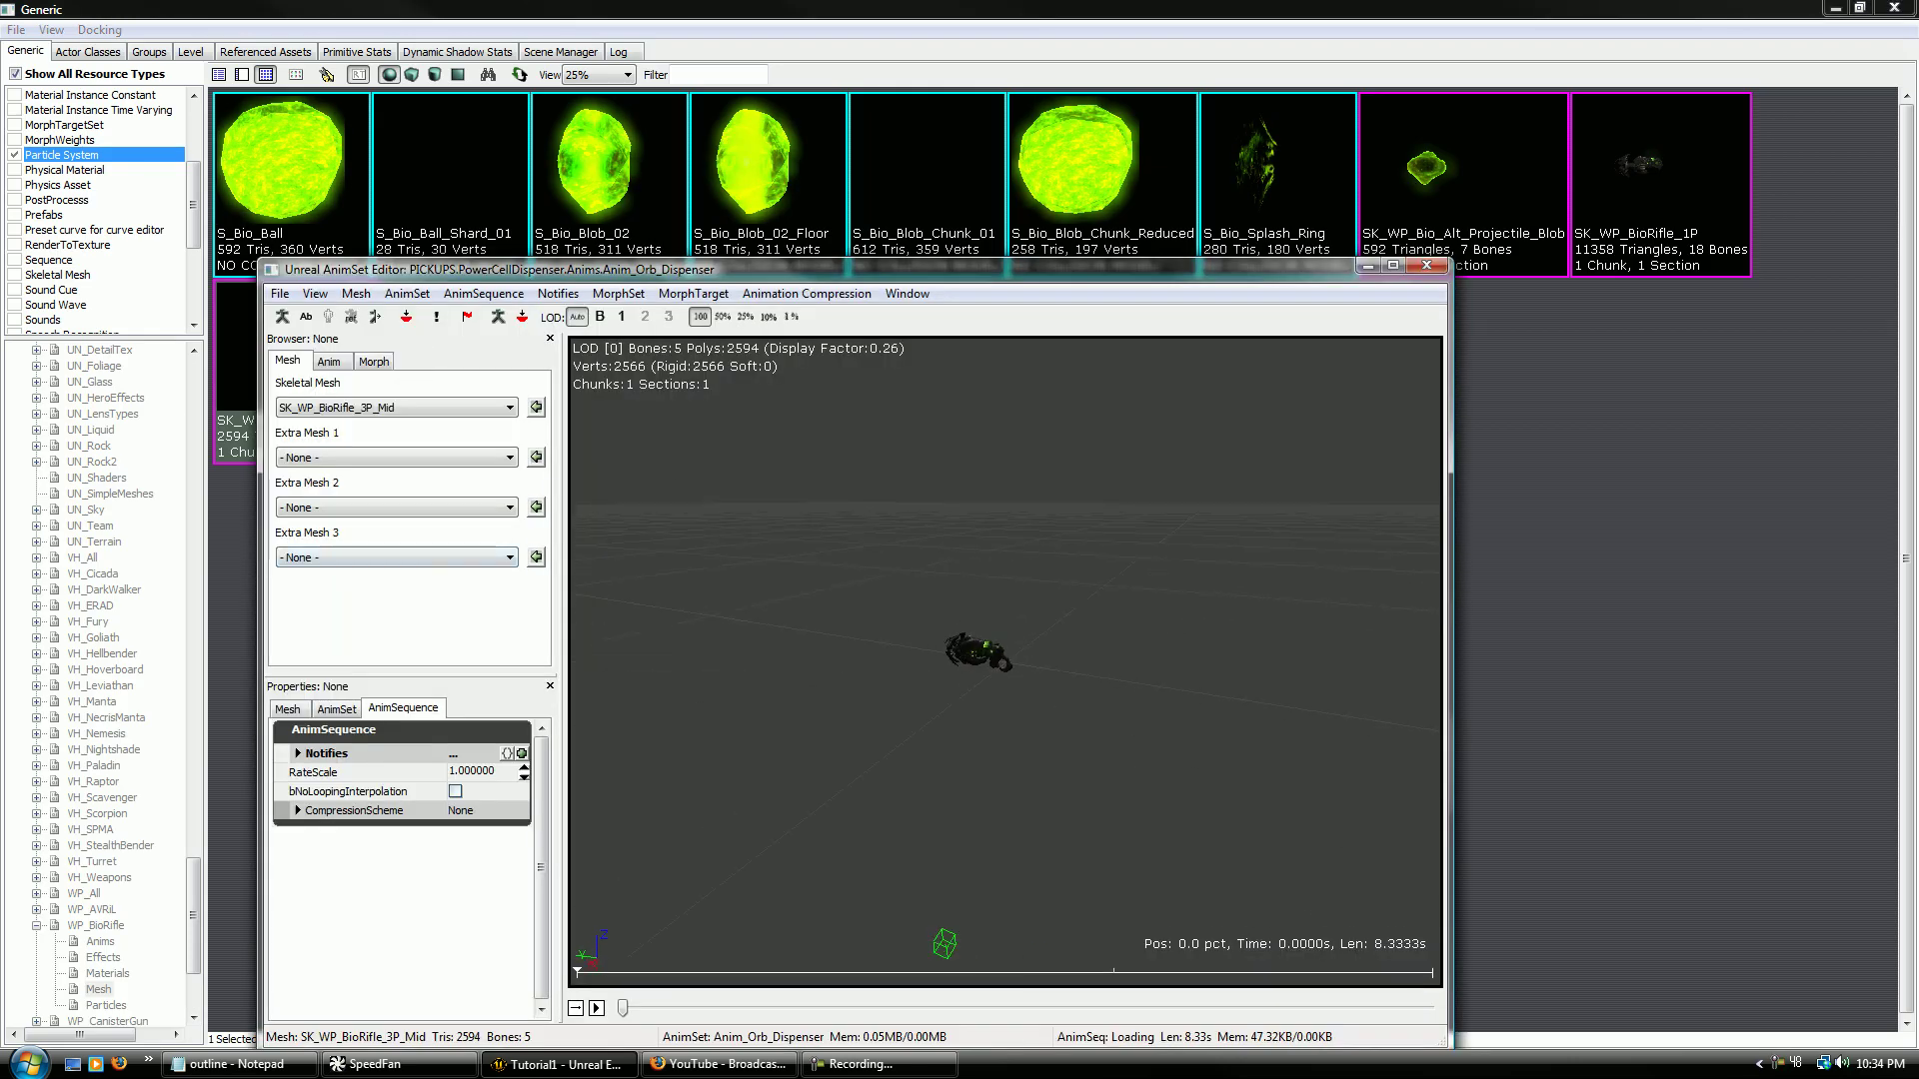
drag(836, 581, 889, 690)
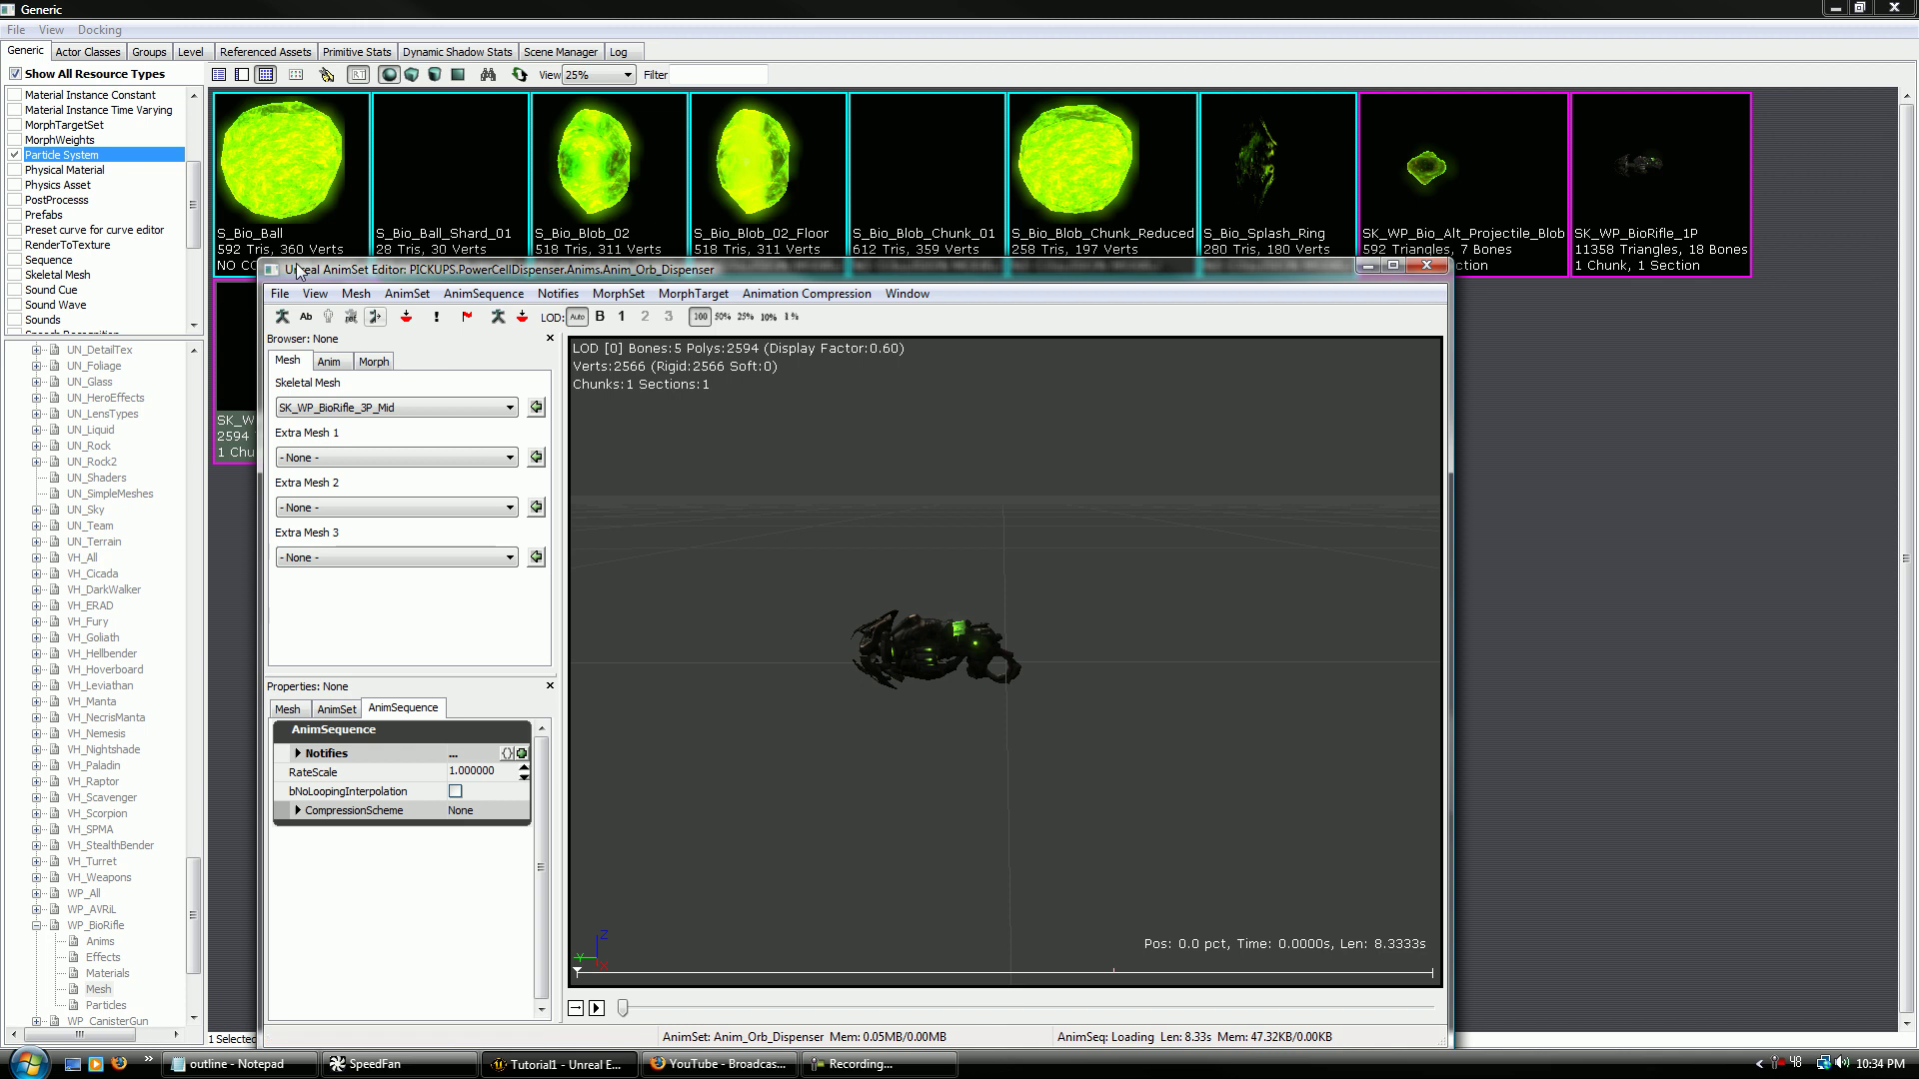
click(308, 317)
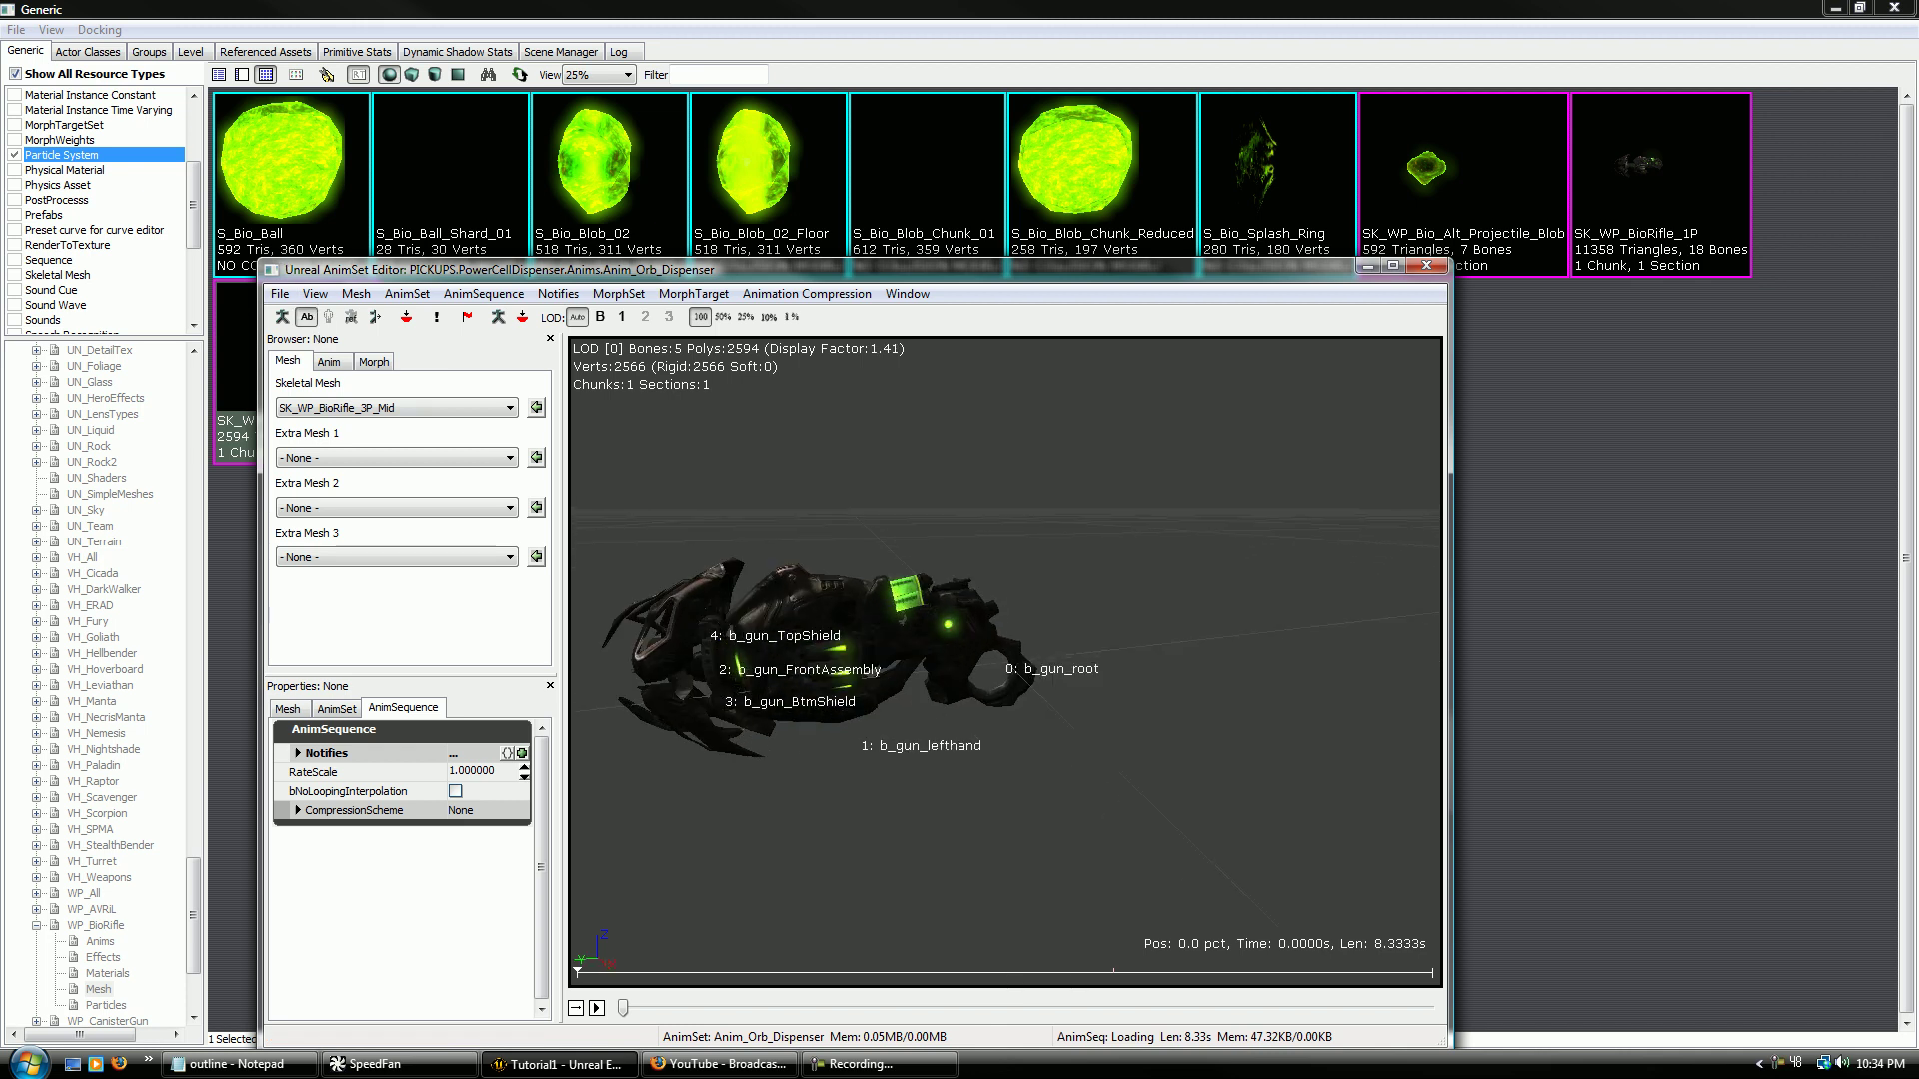
drag(1004, 661, 930, 575)
drag(832, 742, 1119, 741)
drag(961, 681, 985, 681)
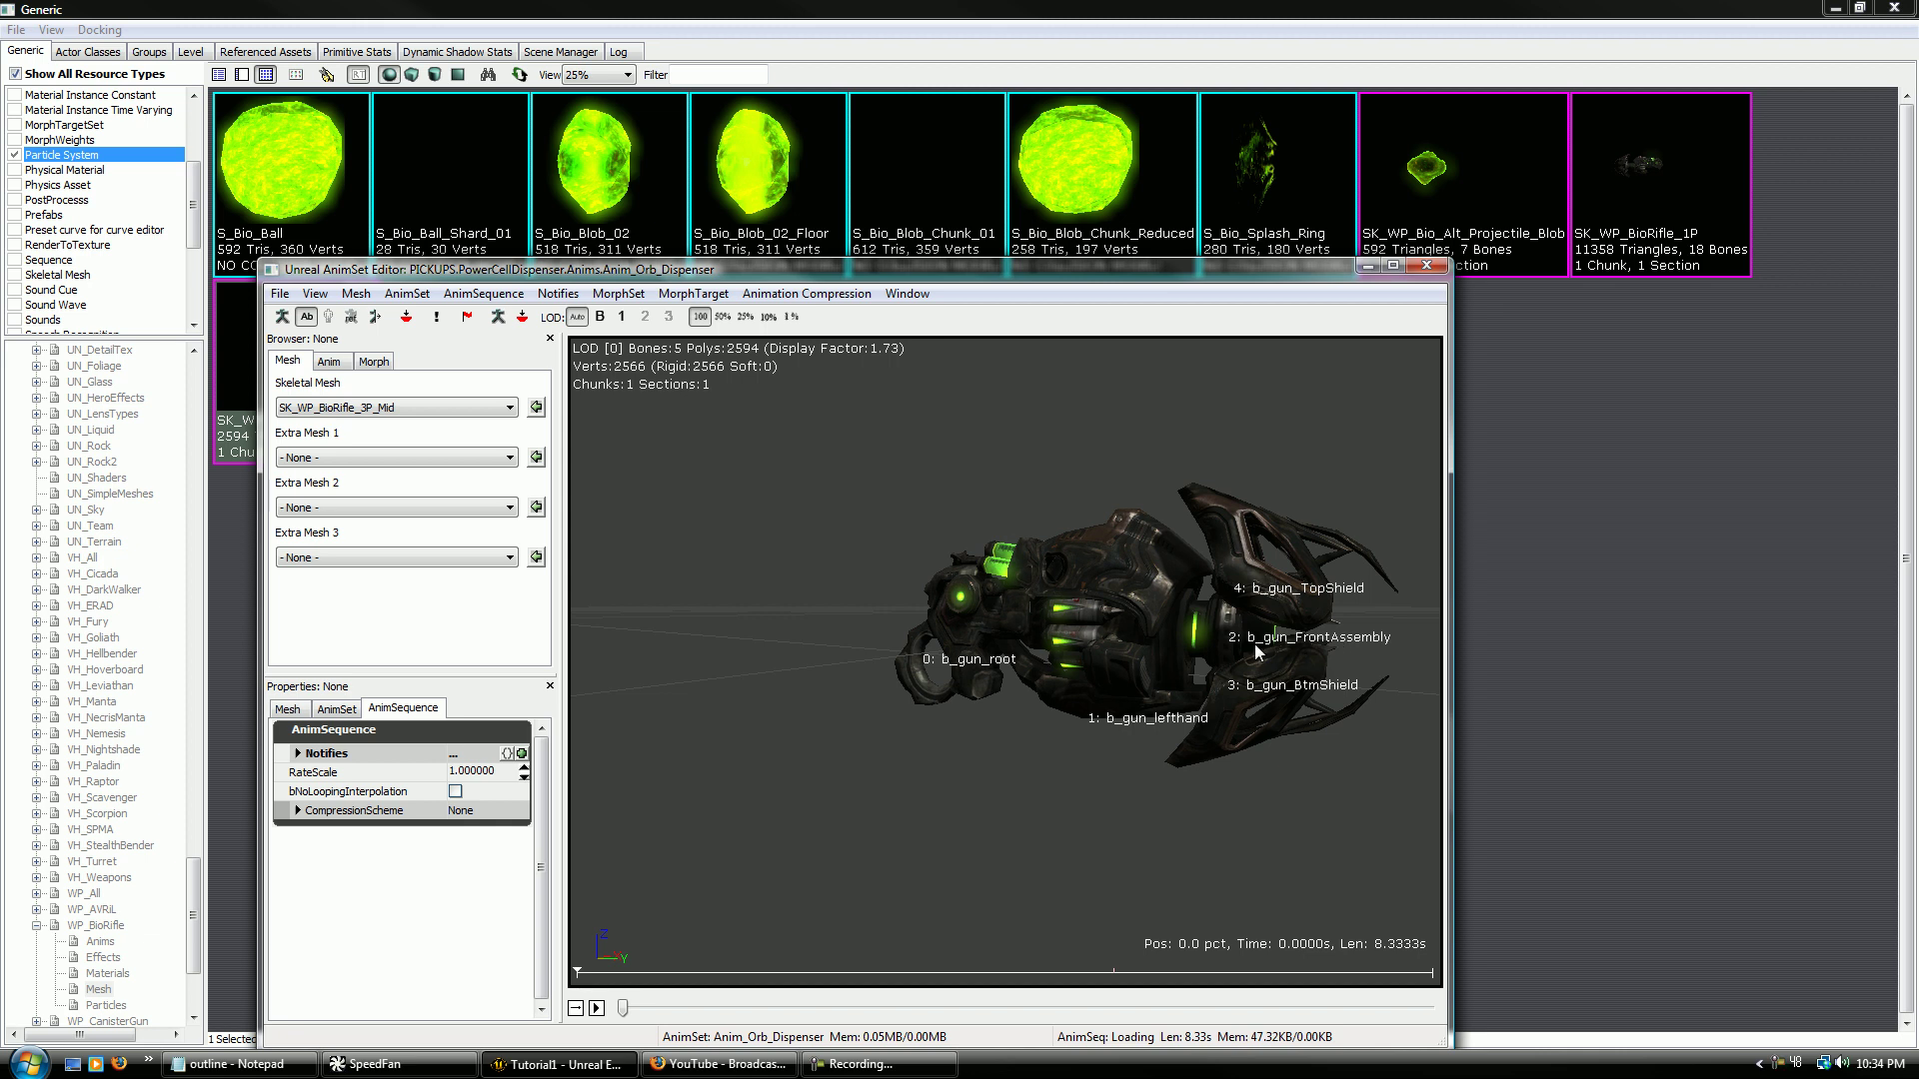
click(1426, 266)
click(1893, 8)
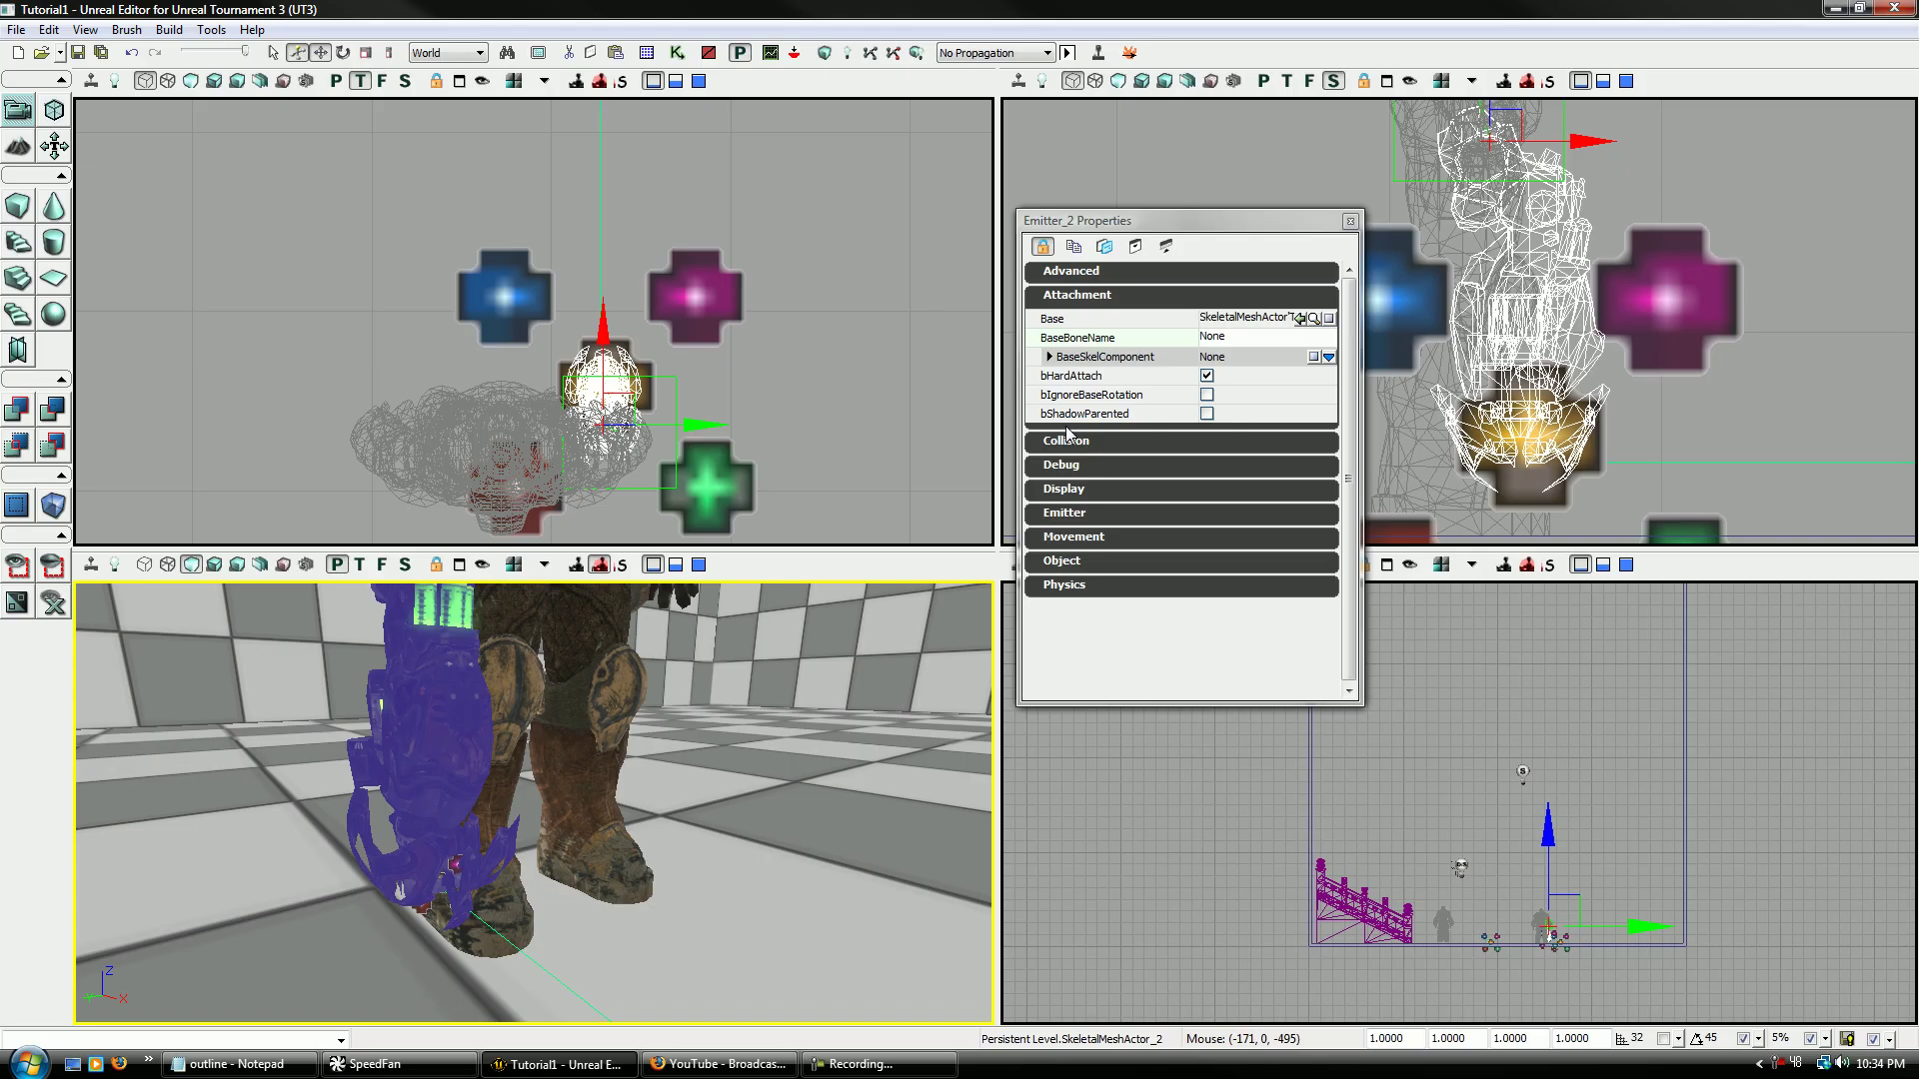
- Set the emitter's BaseBoneName to b_gun_FrontAssembly and close its properties
click(1229, 337)
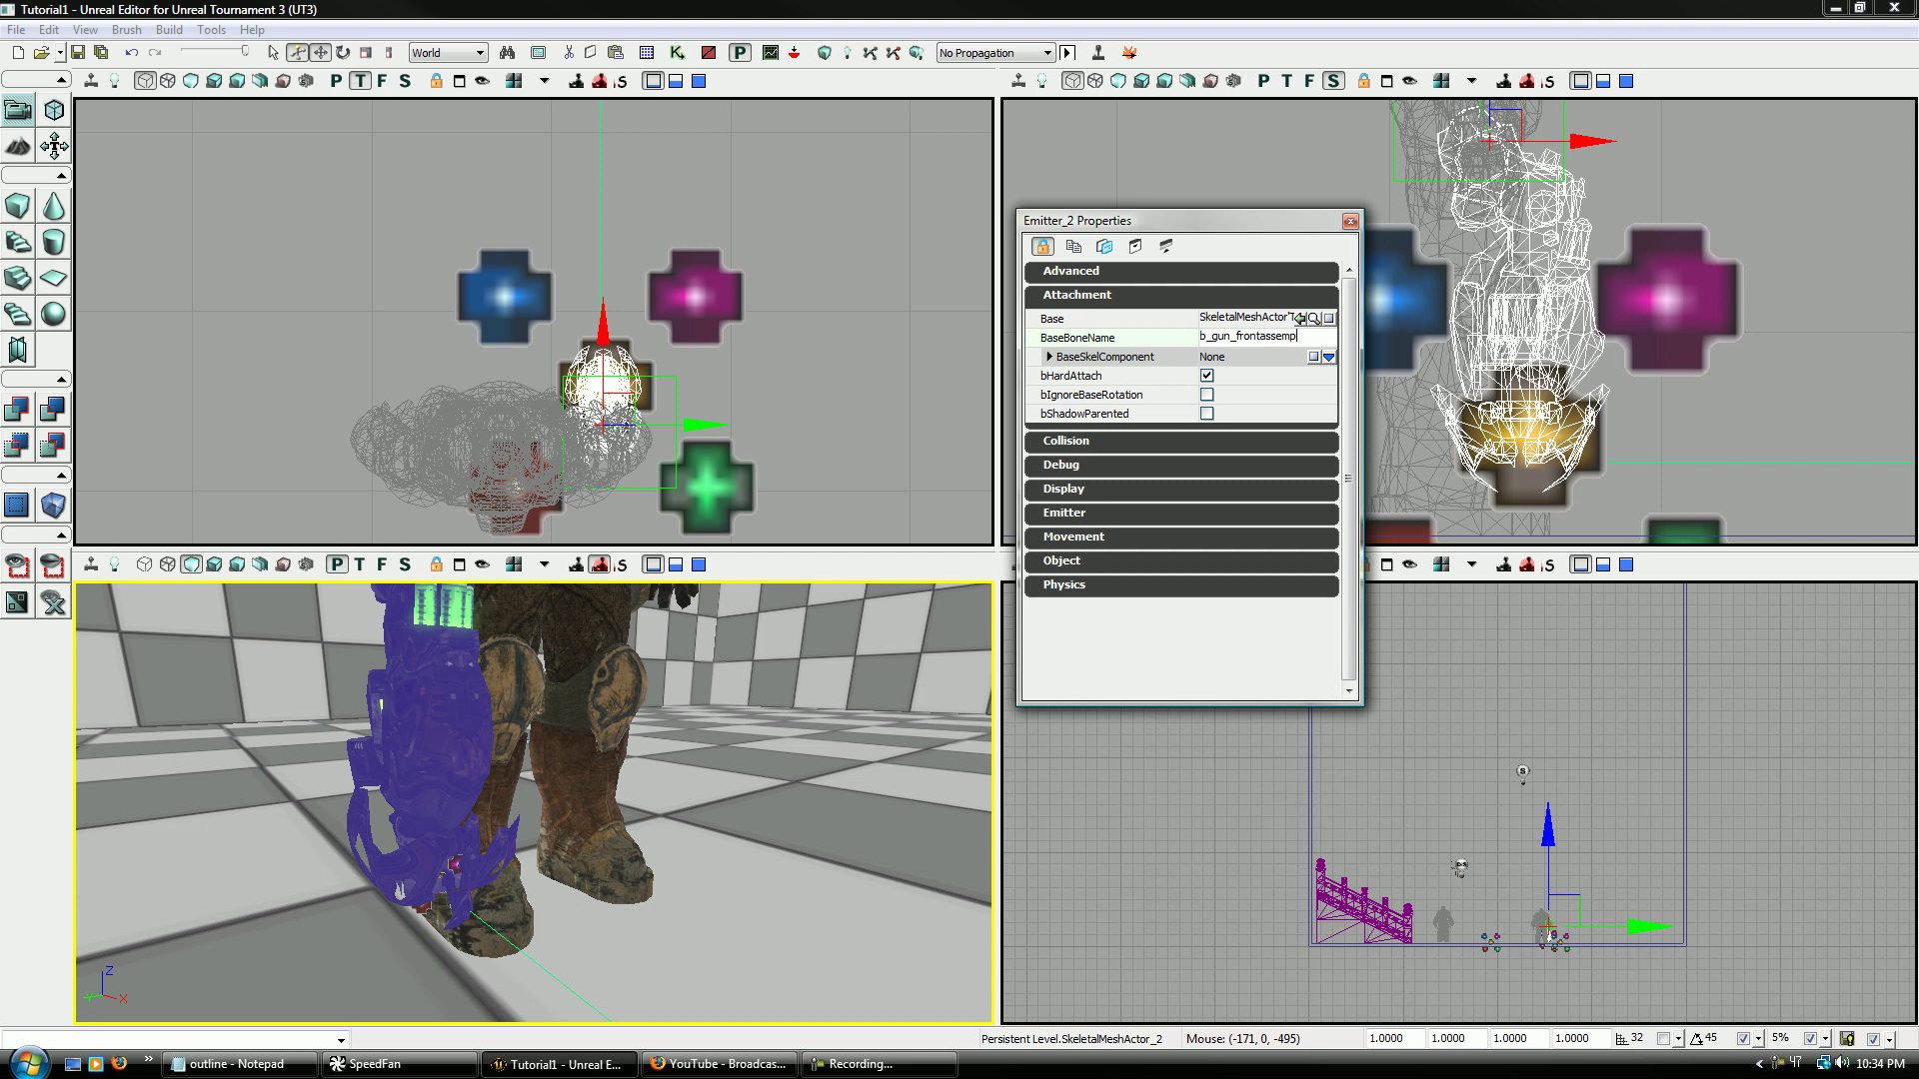
text(b_gun_frontassembly)
key(Return)
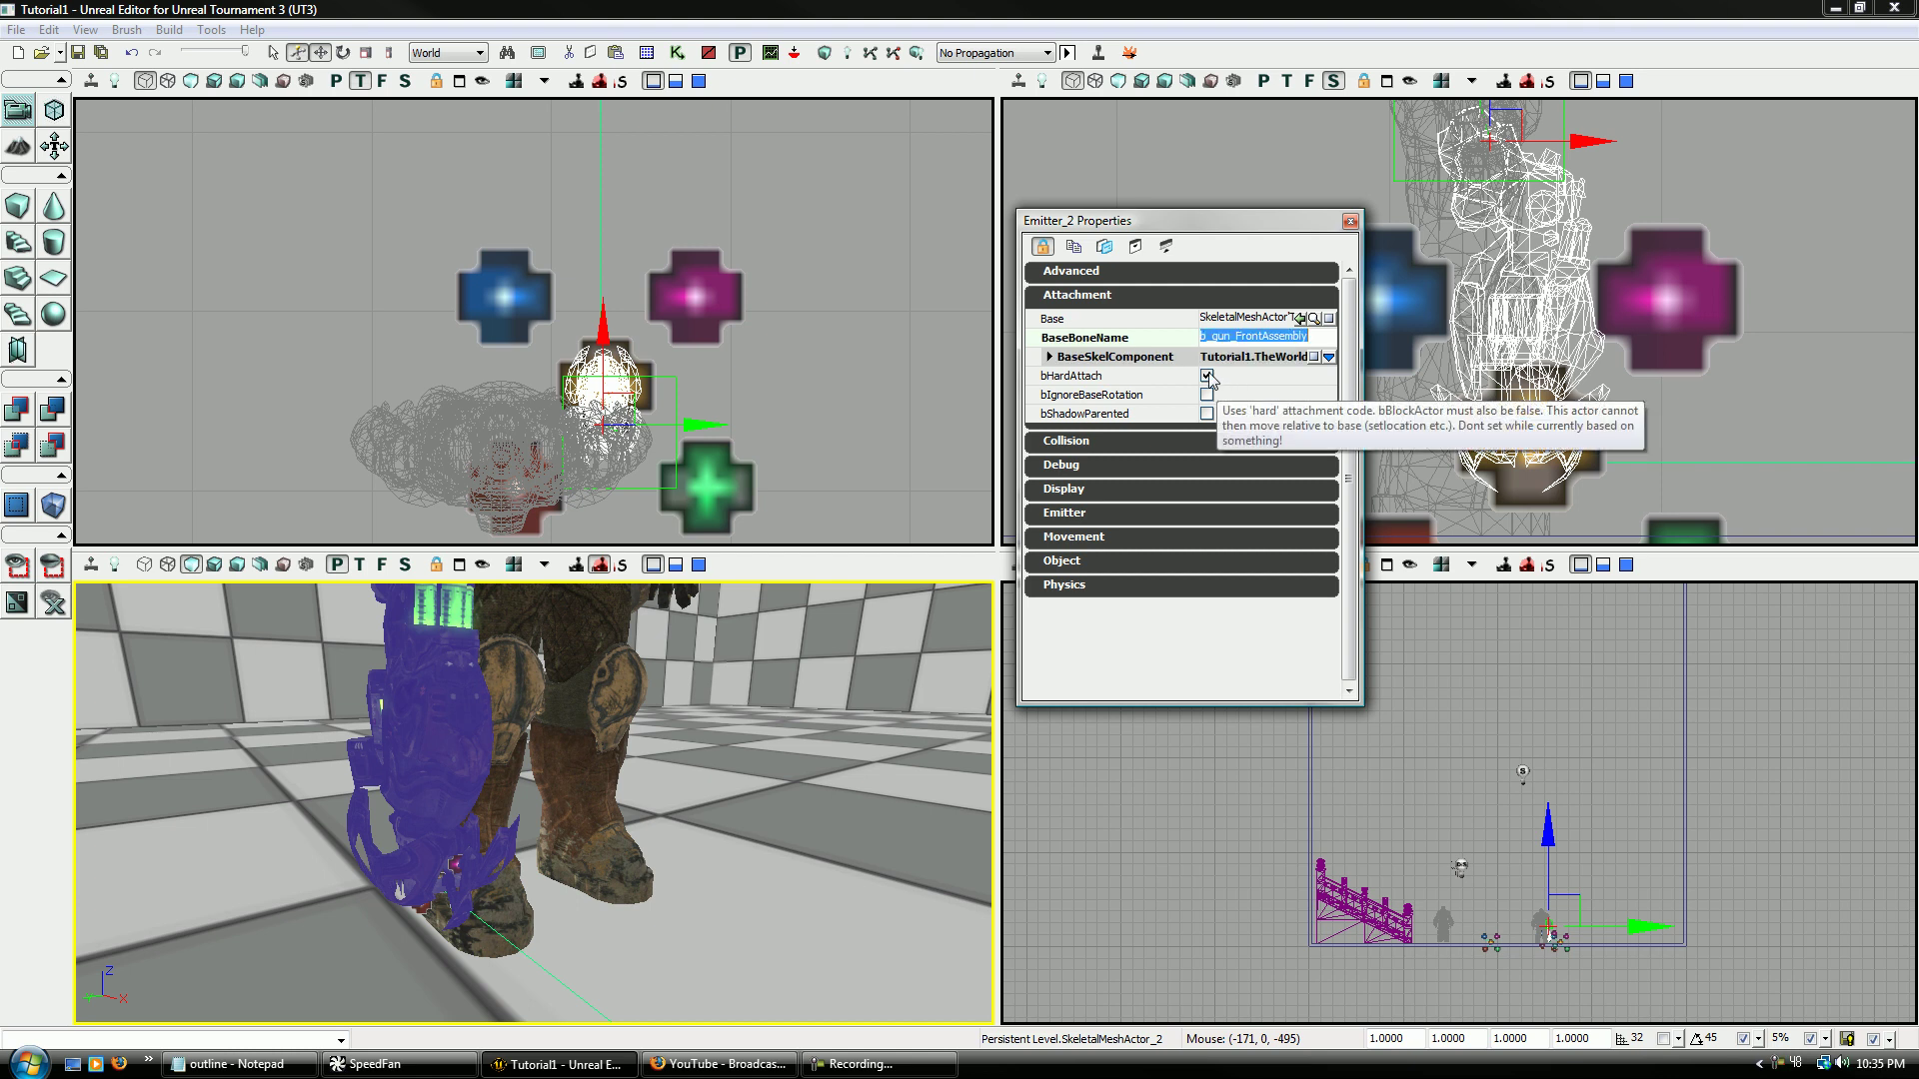
click(1350, 221)
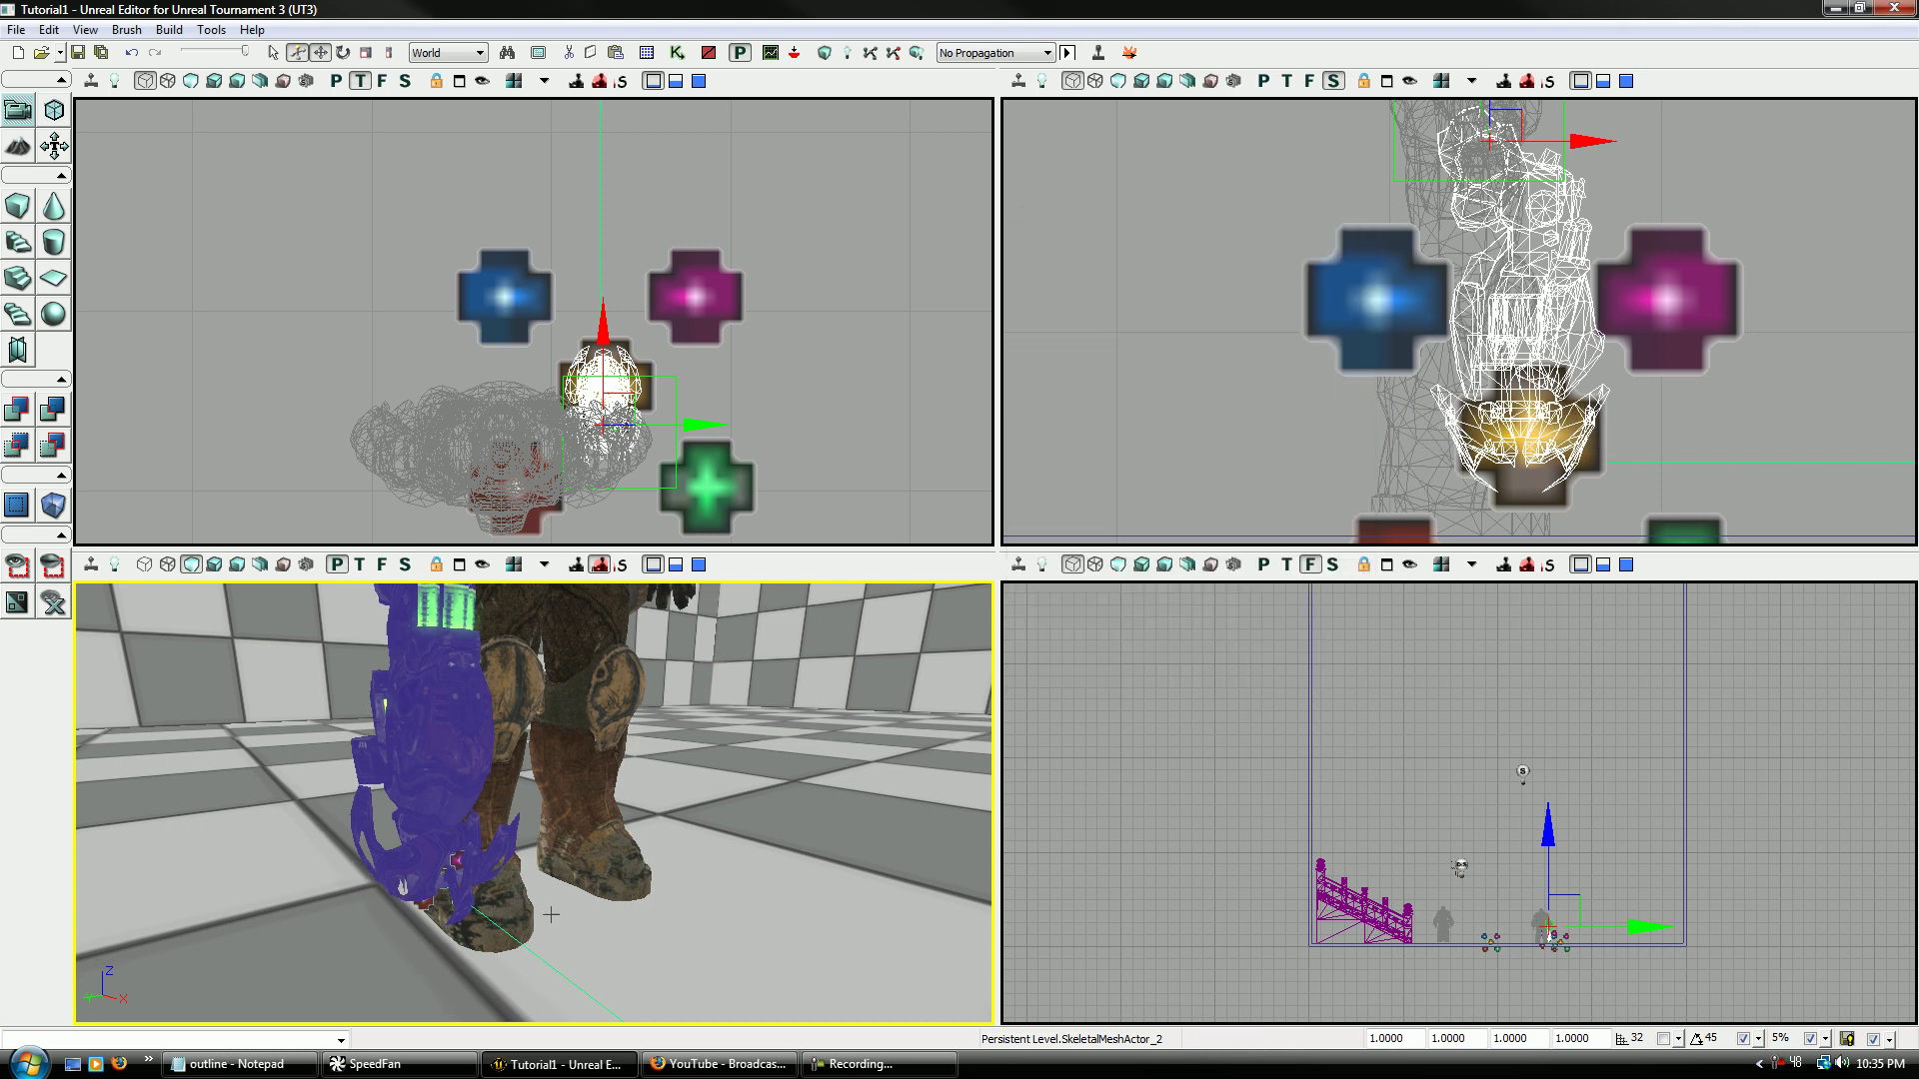
- Select the muzzle-flash emitter and open the character's Matinee from Kismet
click(455, 859)
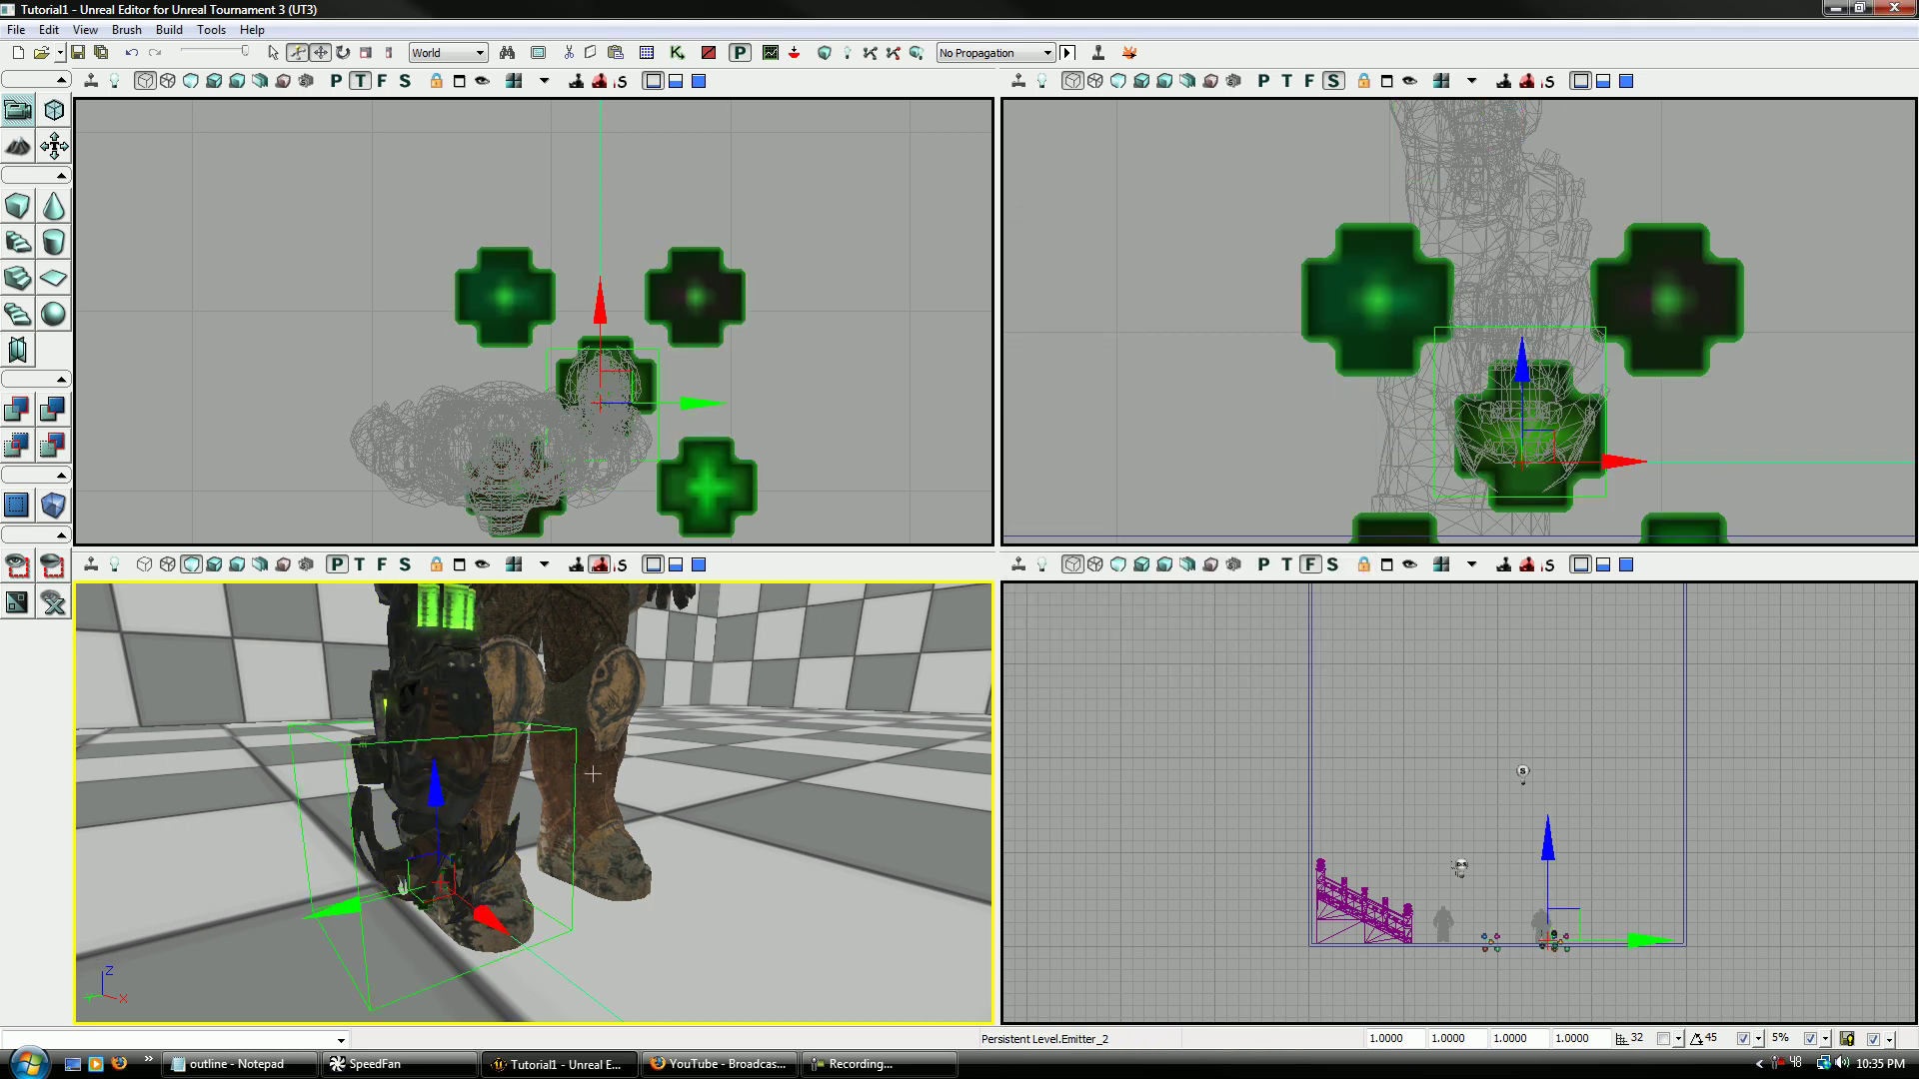
click(676, 52)
click(573, 169)
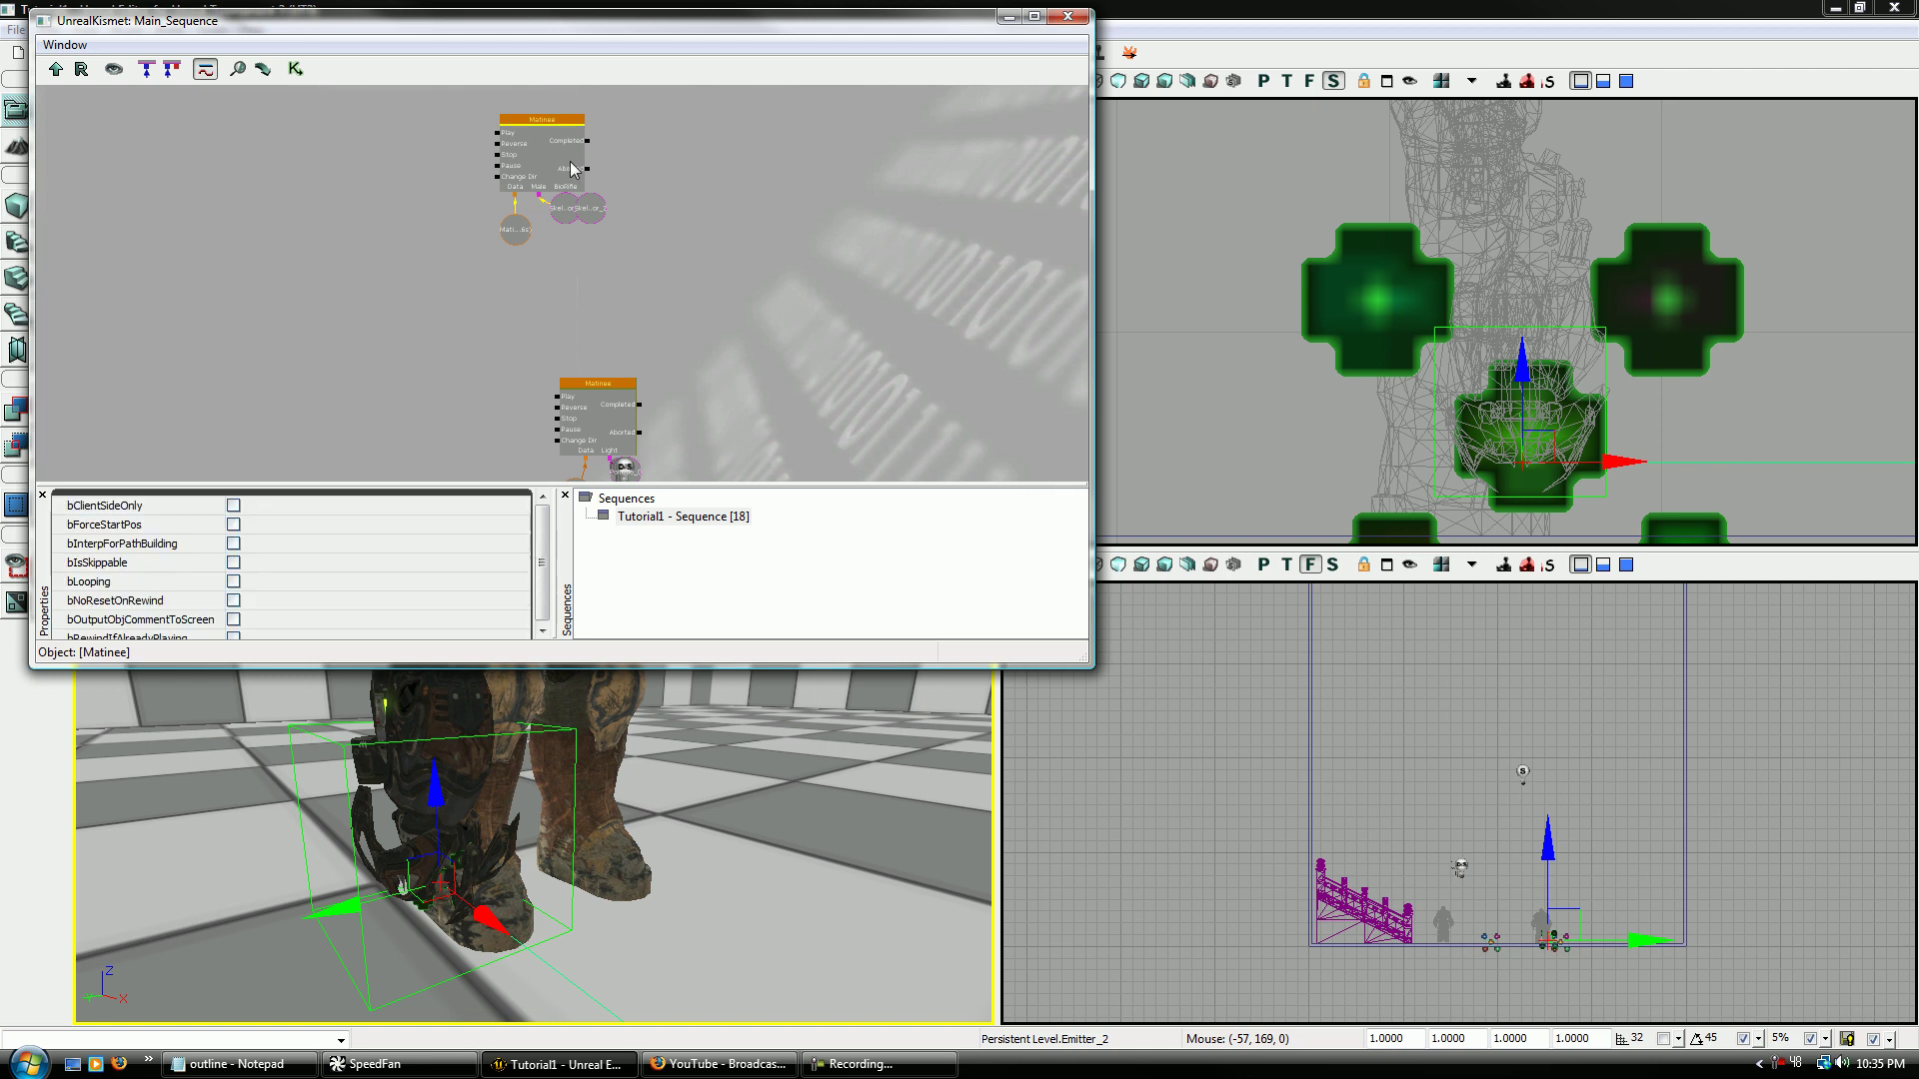
click(898, 26)
click(1064, 17)
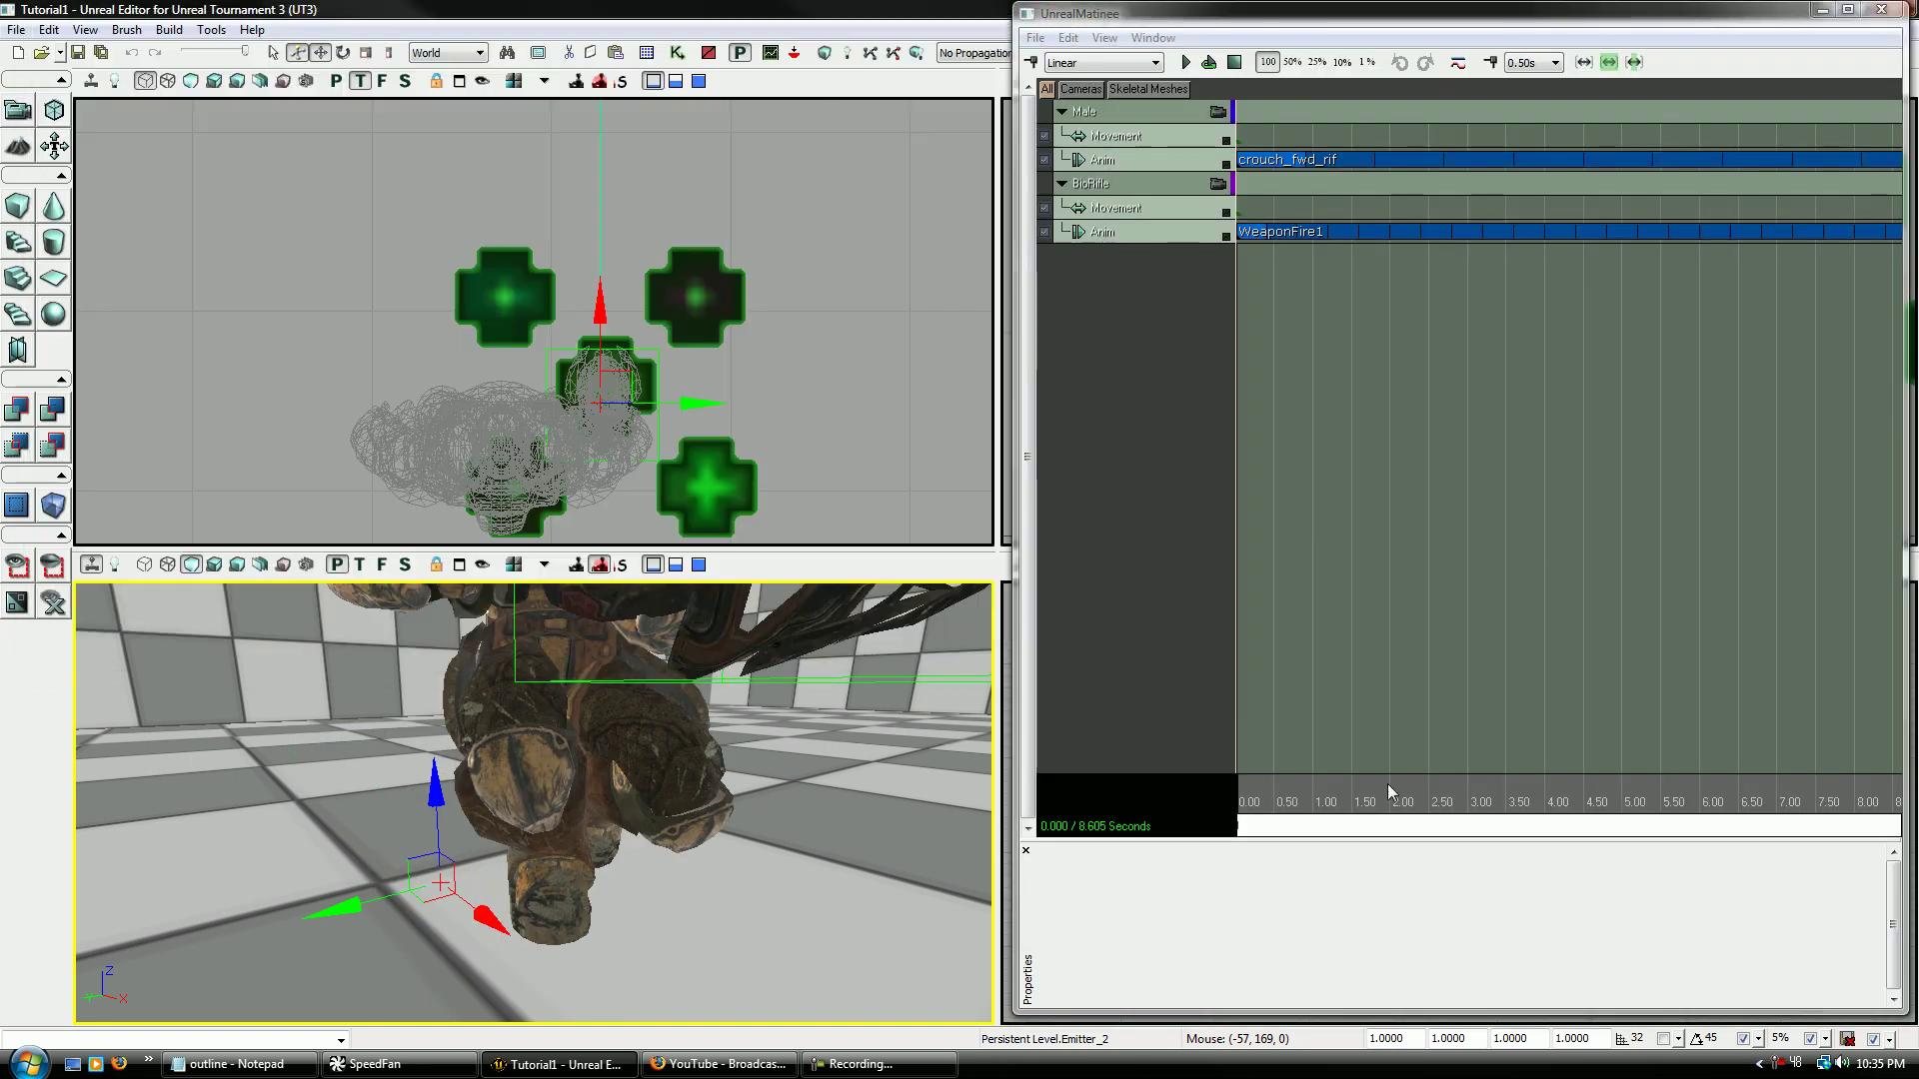
right_click(1152, 368)
click(1289, 444)
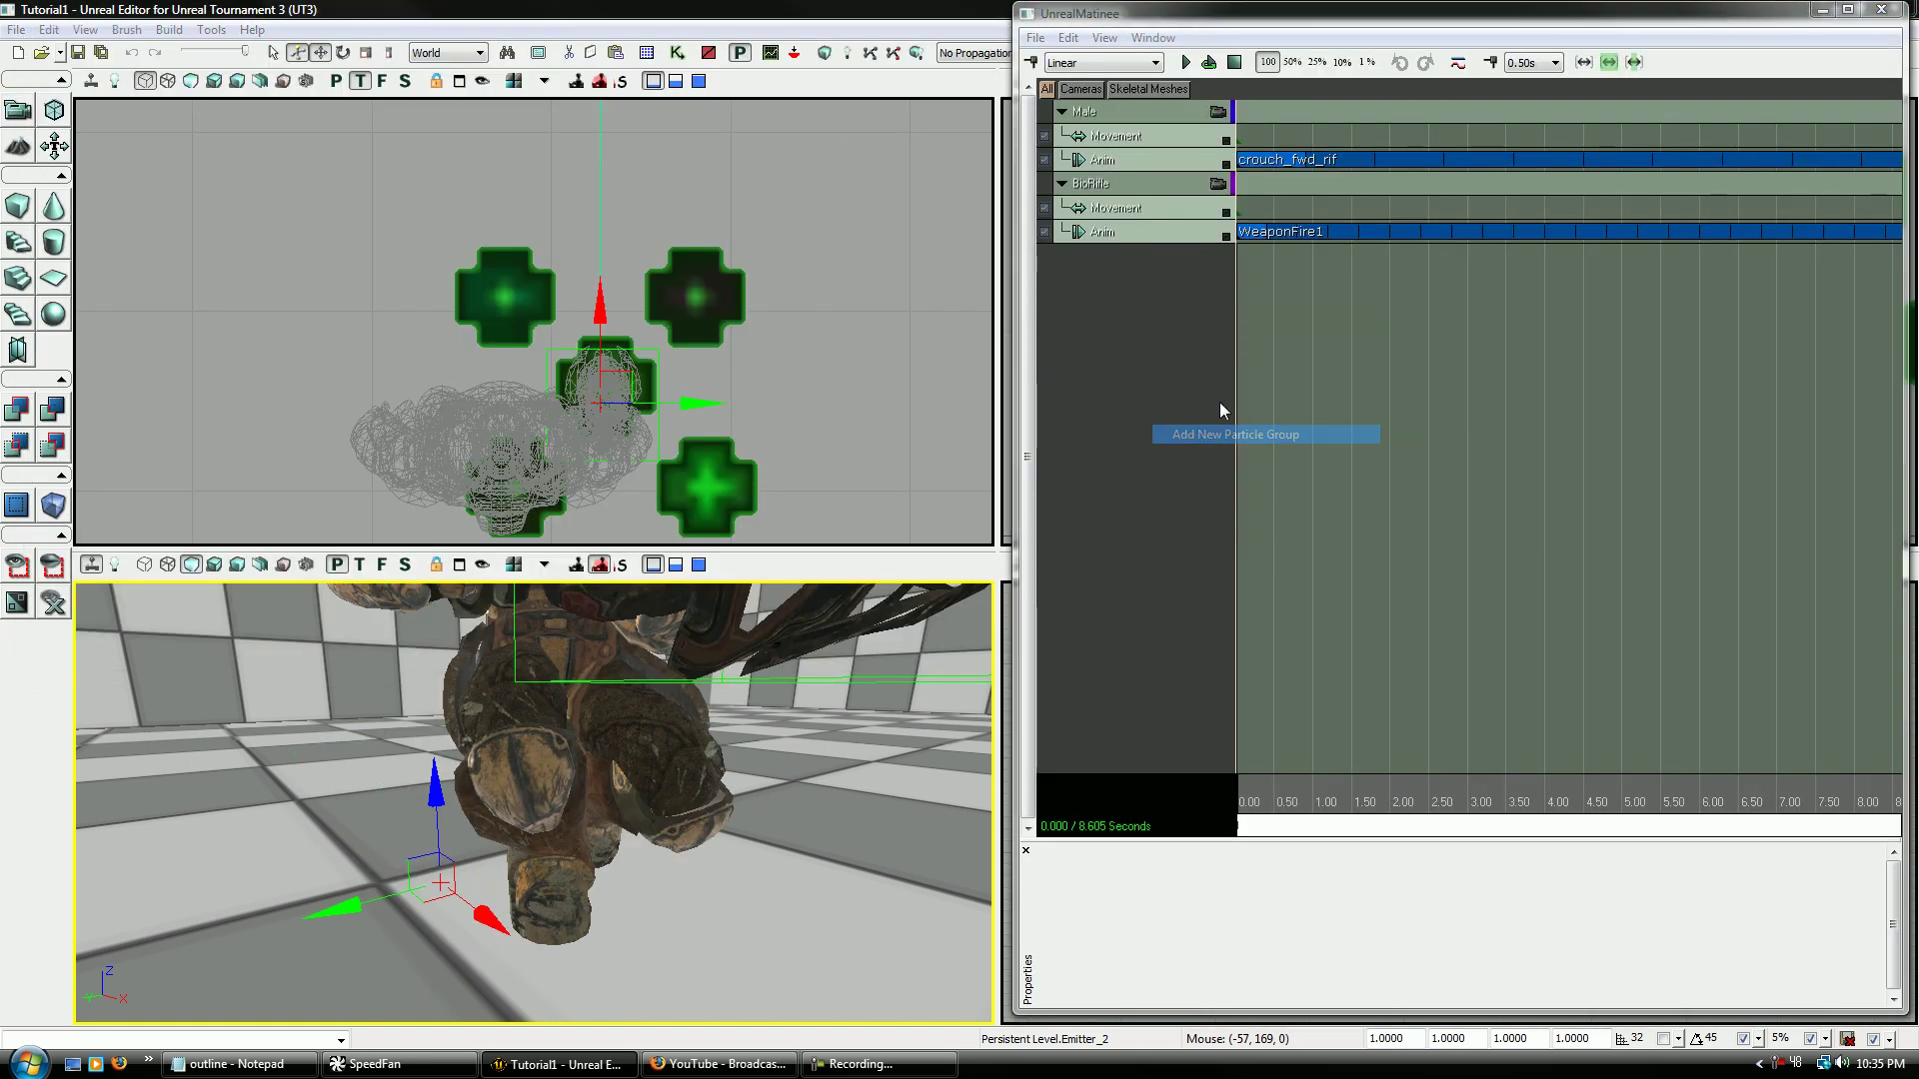
click(1205, 556)
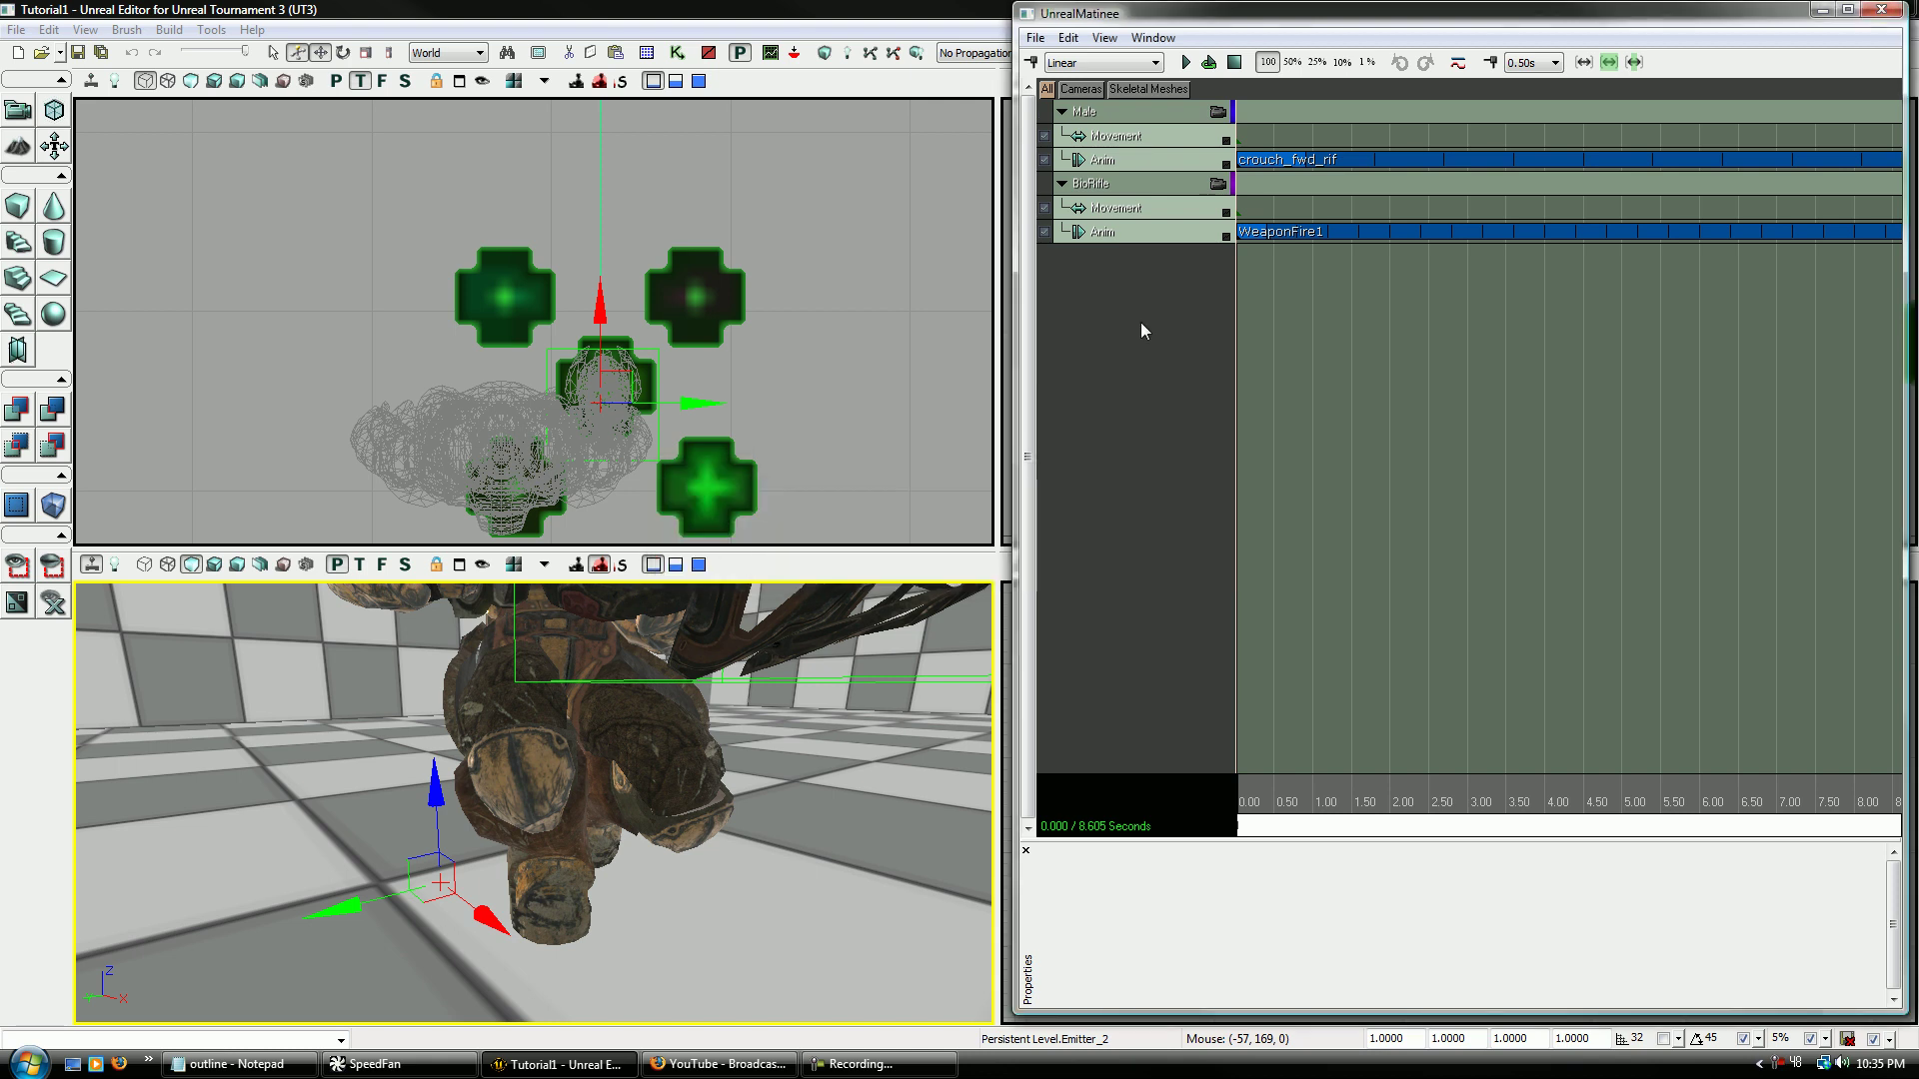
- Add a new particle group named MF for the muzzle-flash emitter and select its Toggle track
right_click(1141, 342)
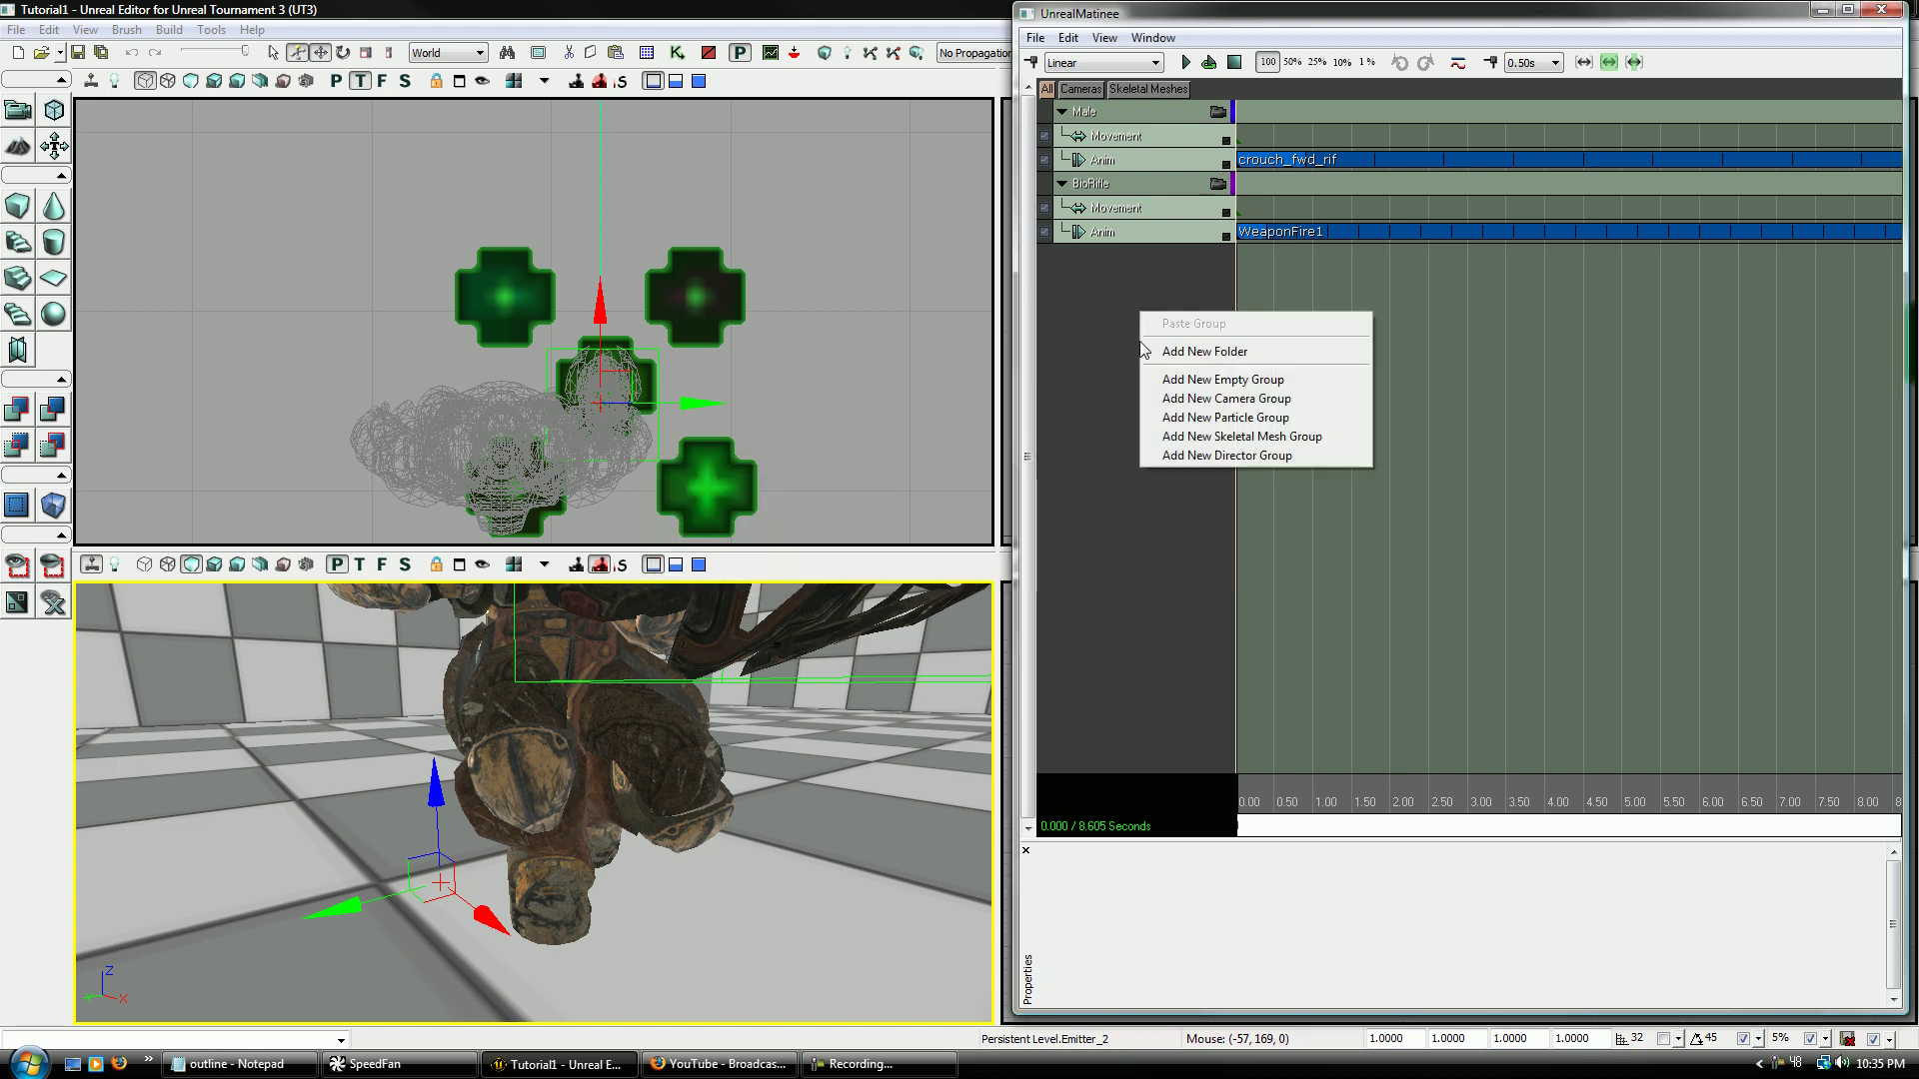
click(1257, 417)
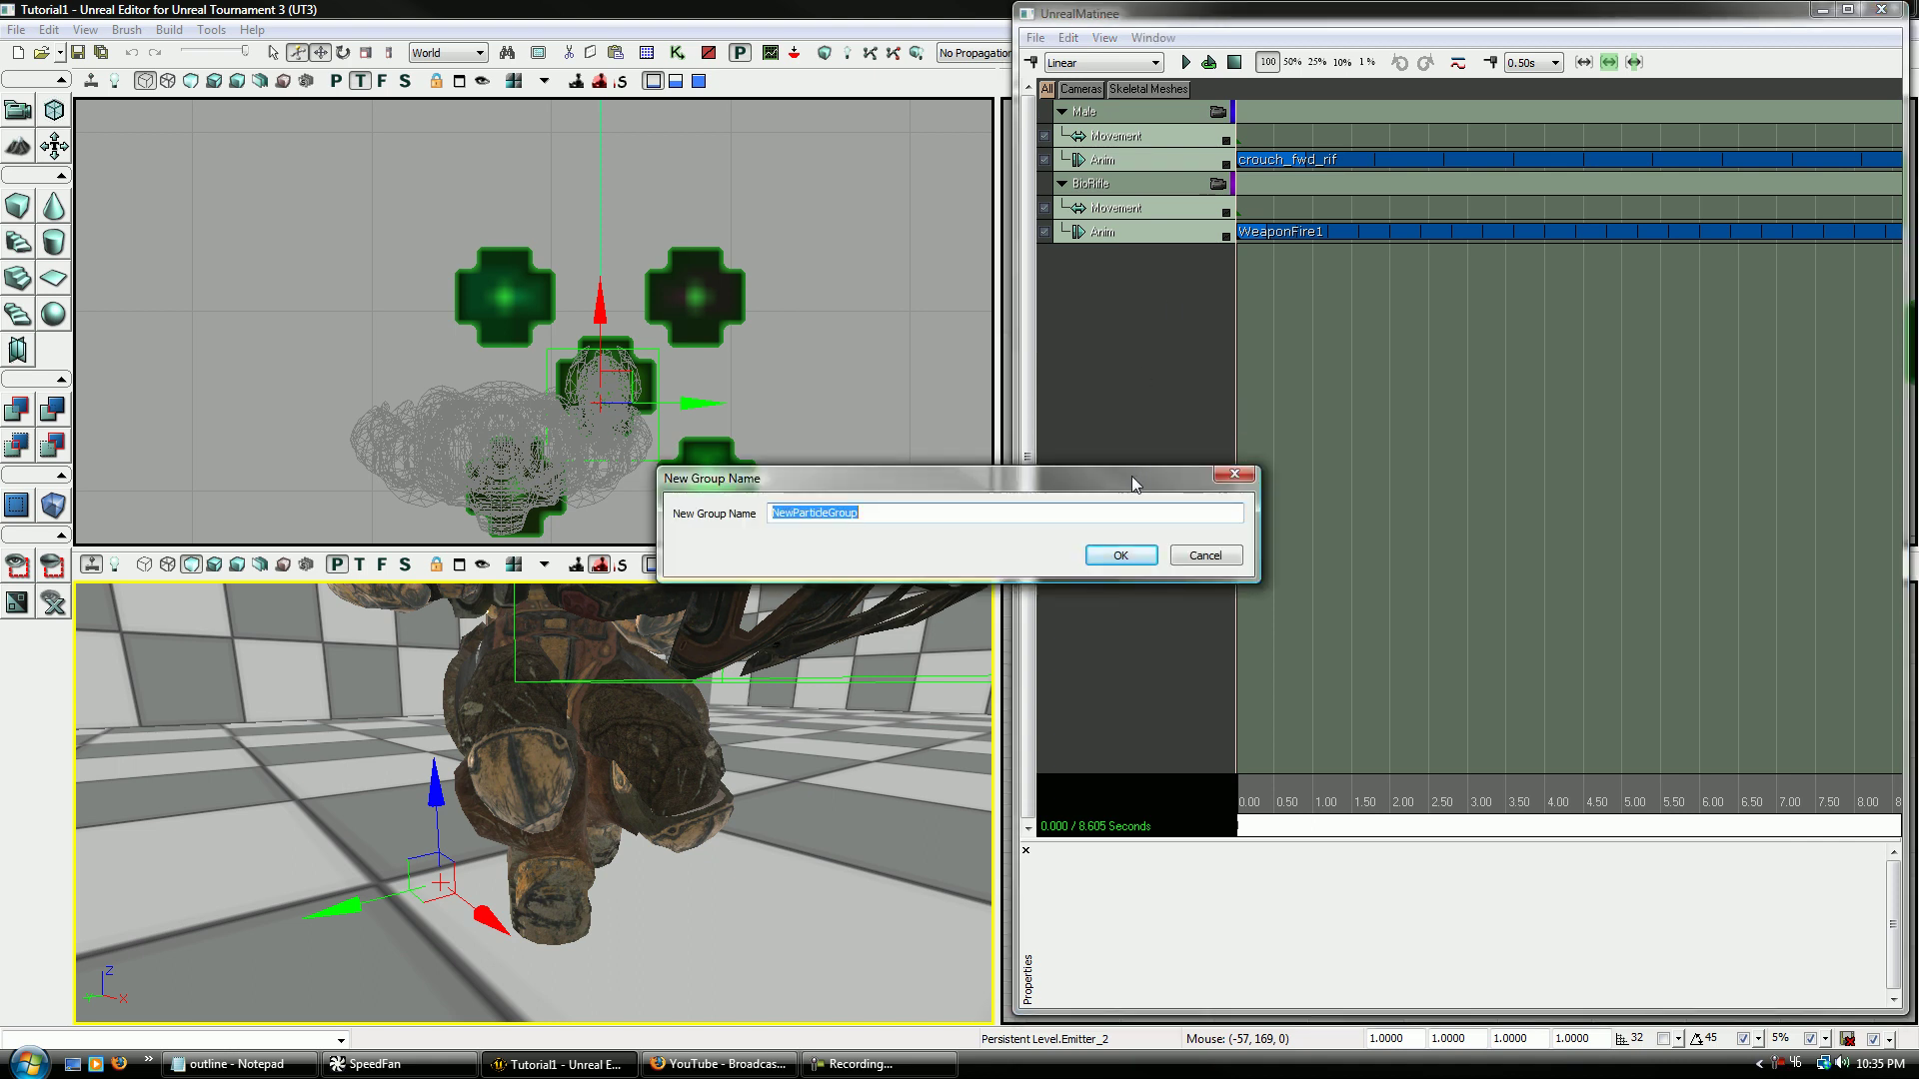
text(Mu)
key(Return)
click(1117, 280)
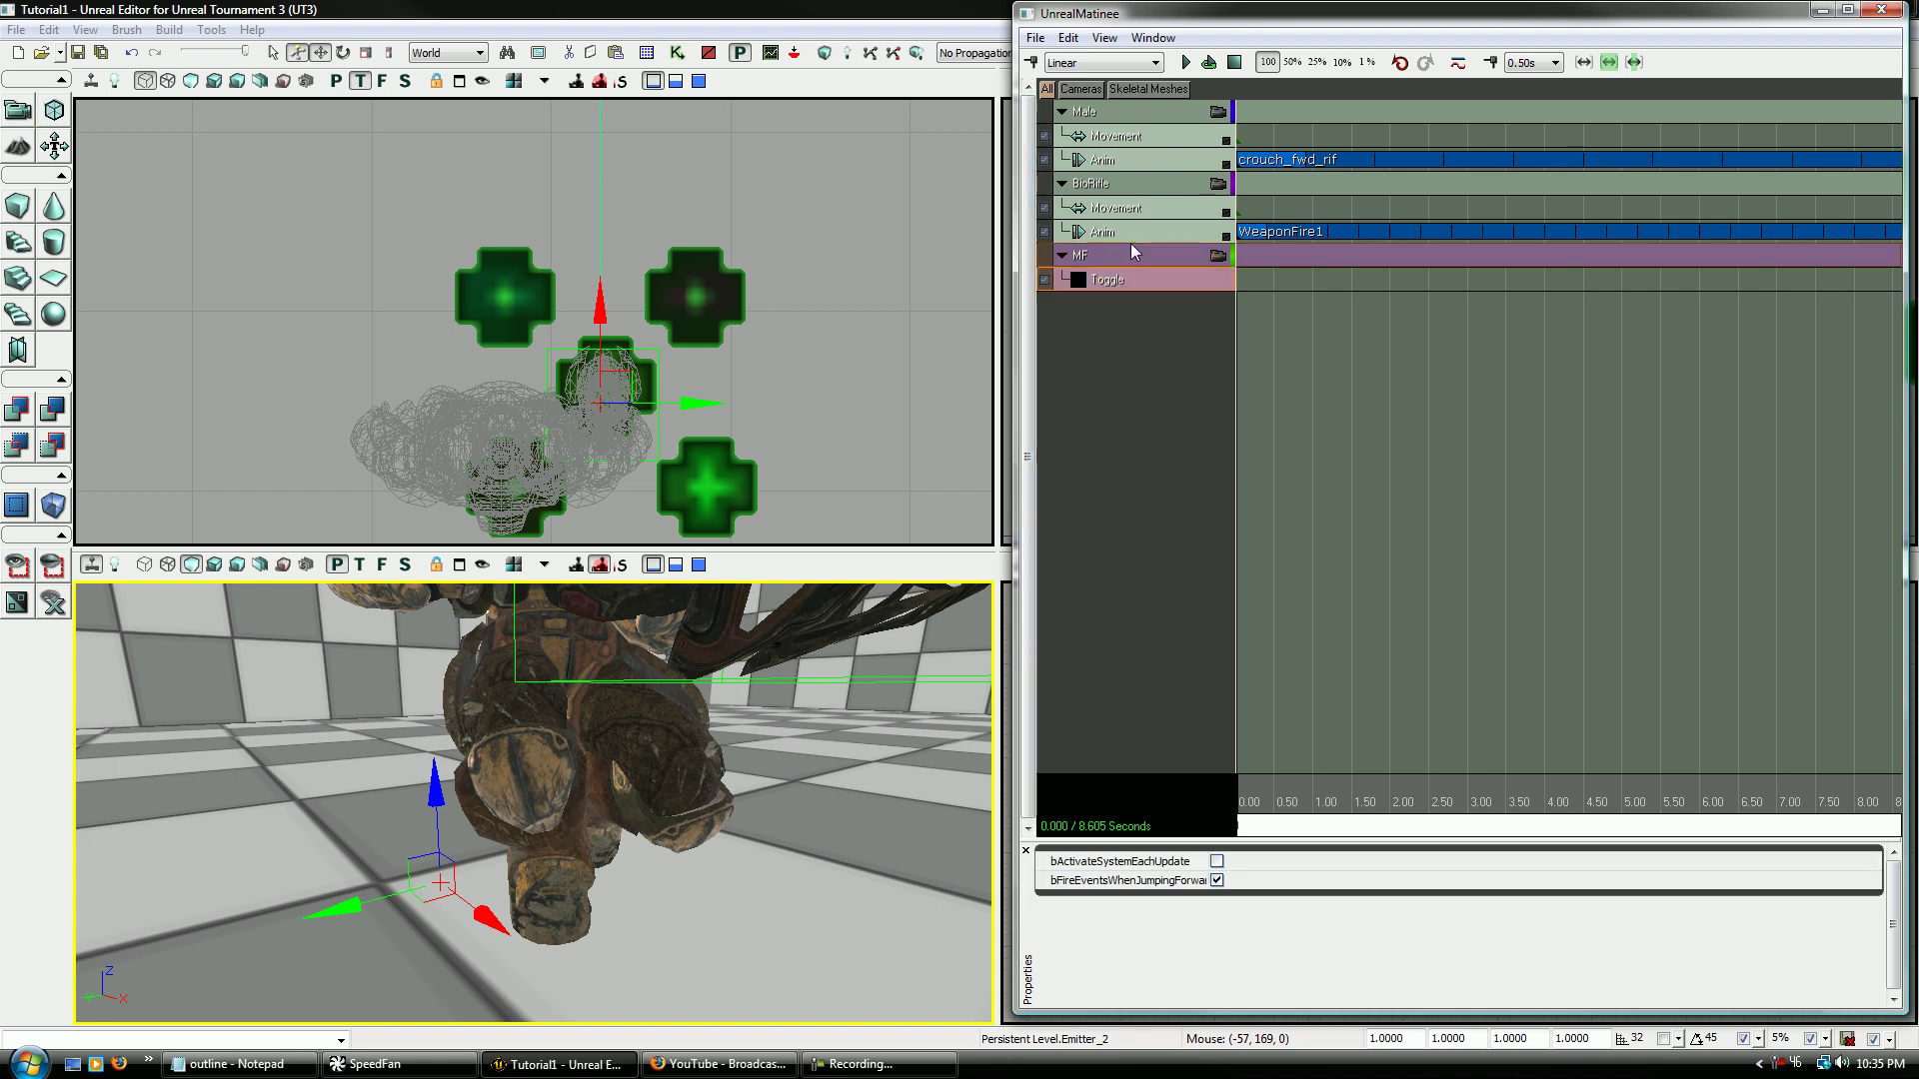
- Add an On key at 0.00 s to the MF Toggle track, at the start of the WeaponFire1 animation
middle_drag(534, 800, 619, 660)
drag(620, 660, 598, 795)
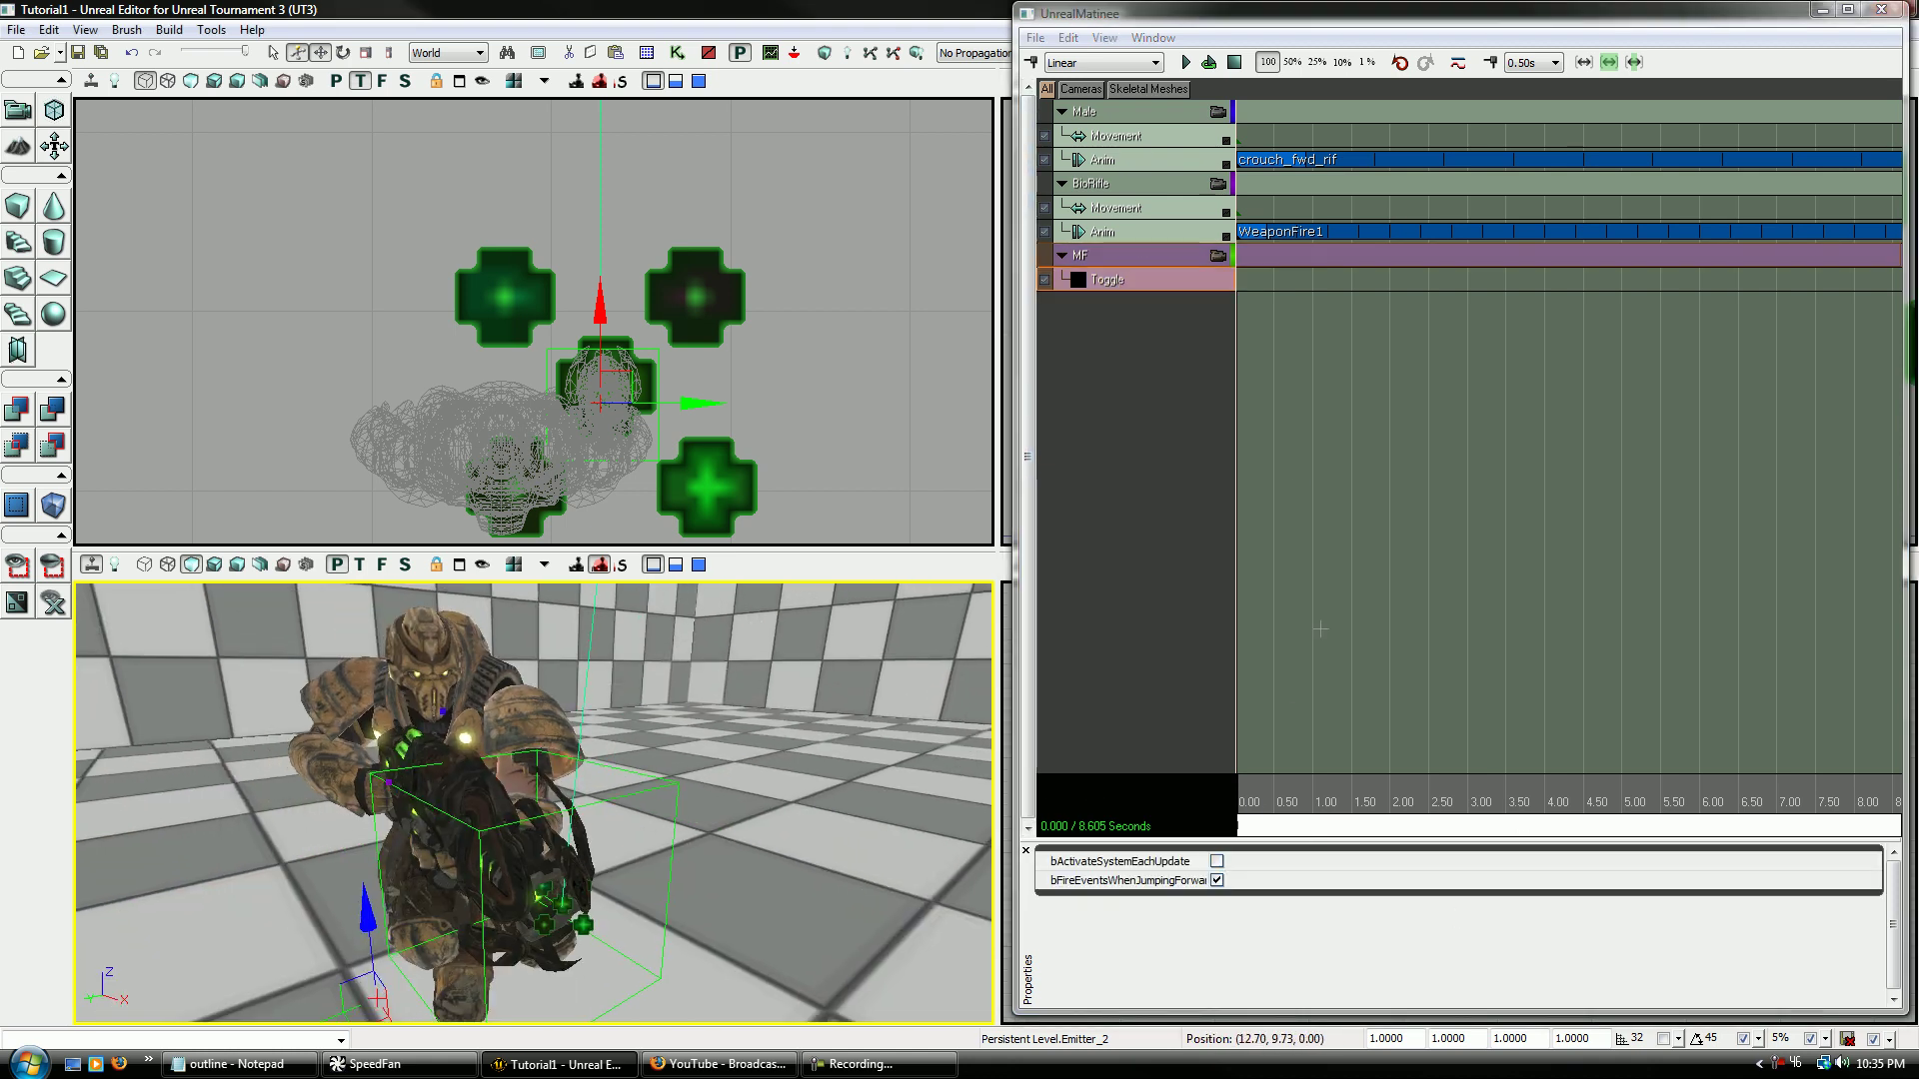
click(1240, 233)
scroll(1343, 366, up, 5)
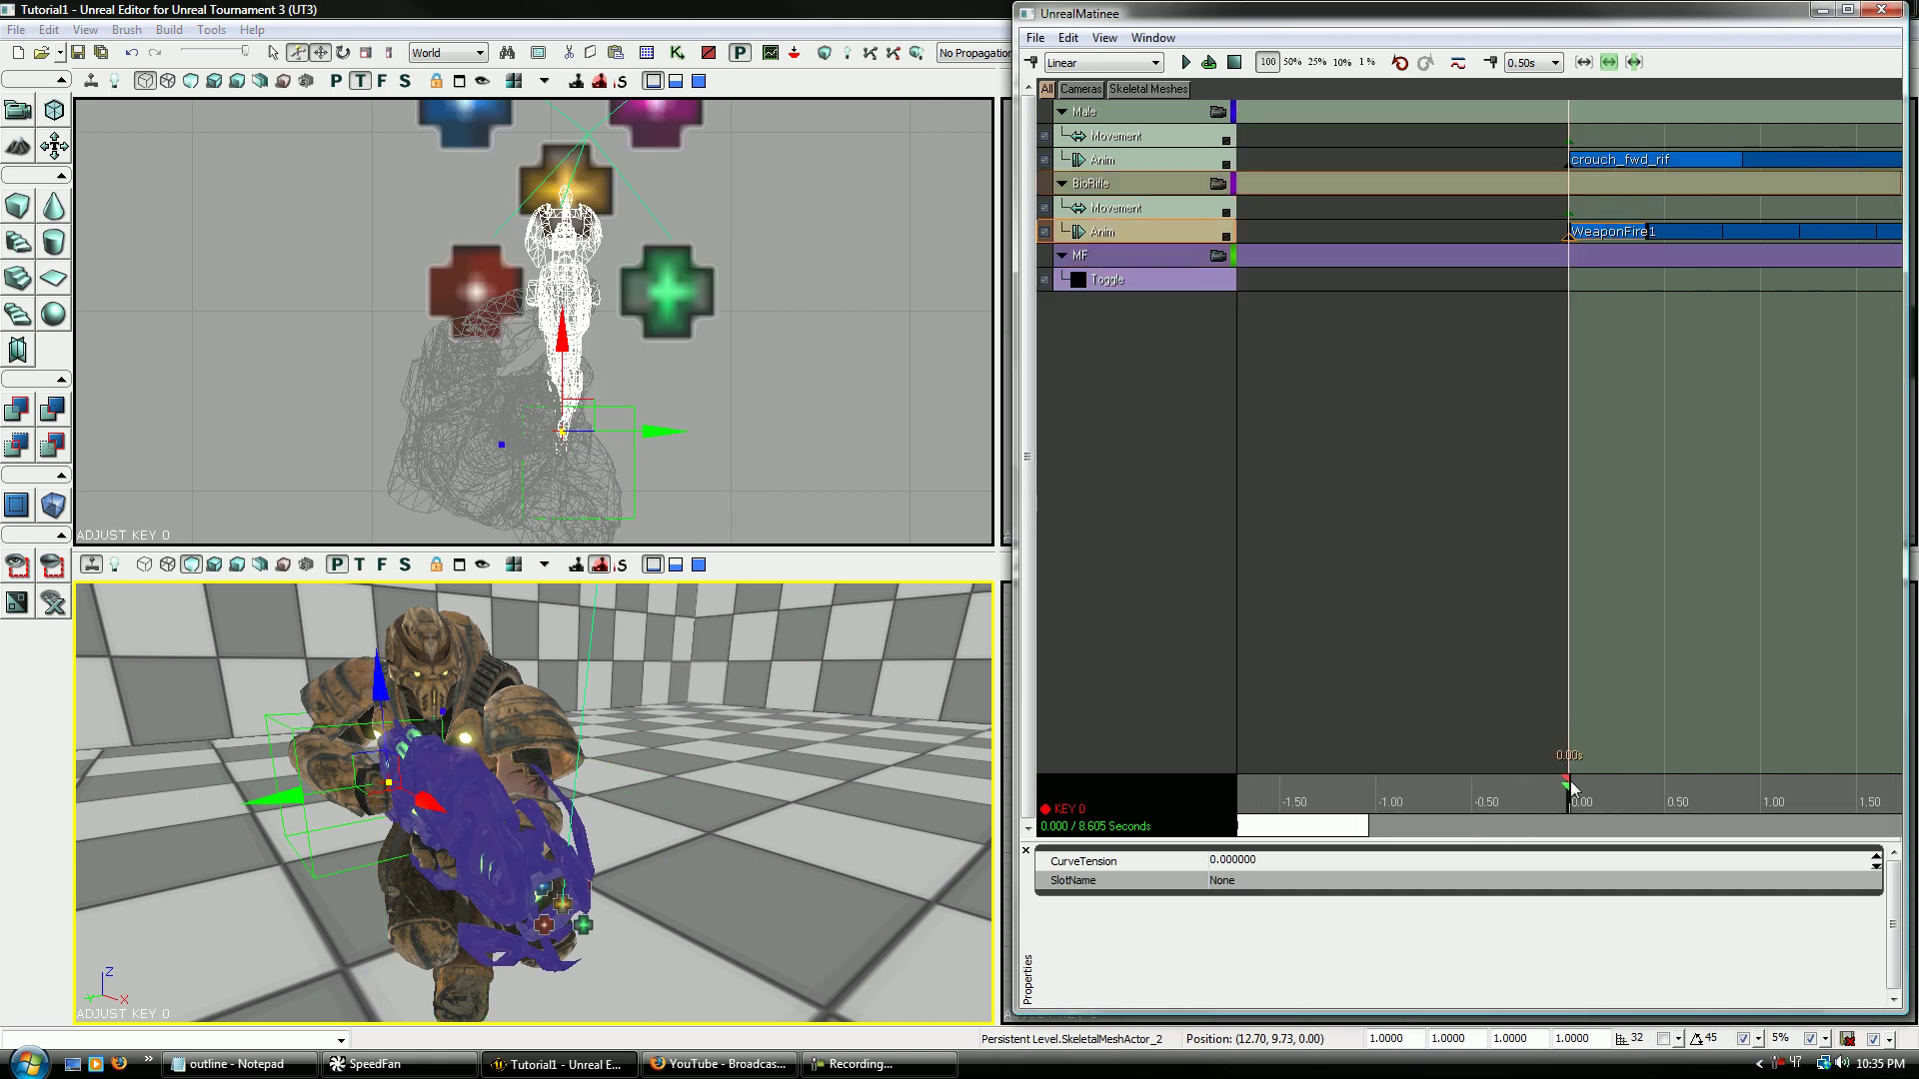
click(1130, 283)
key(Return)
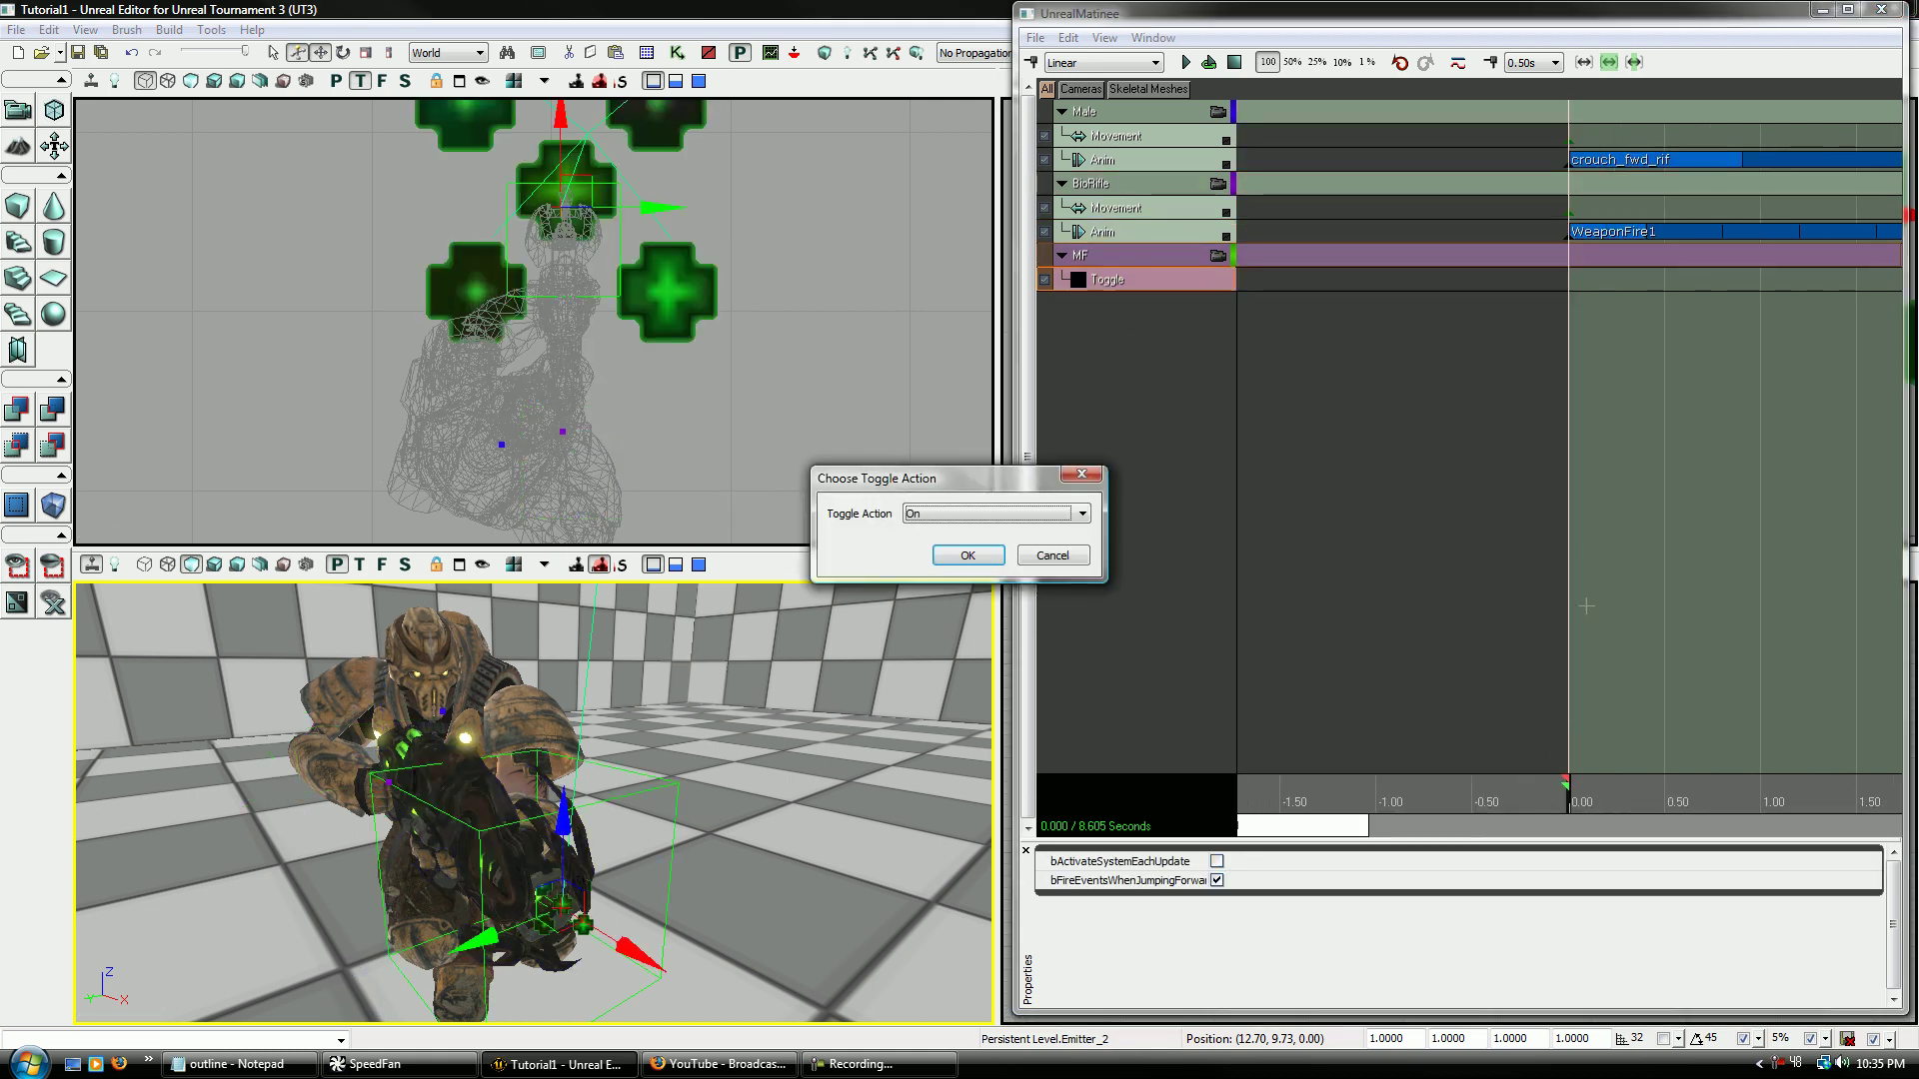
key(Return)
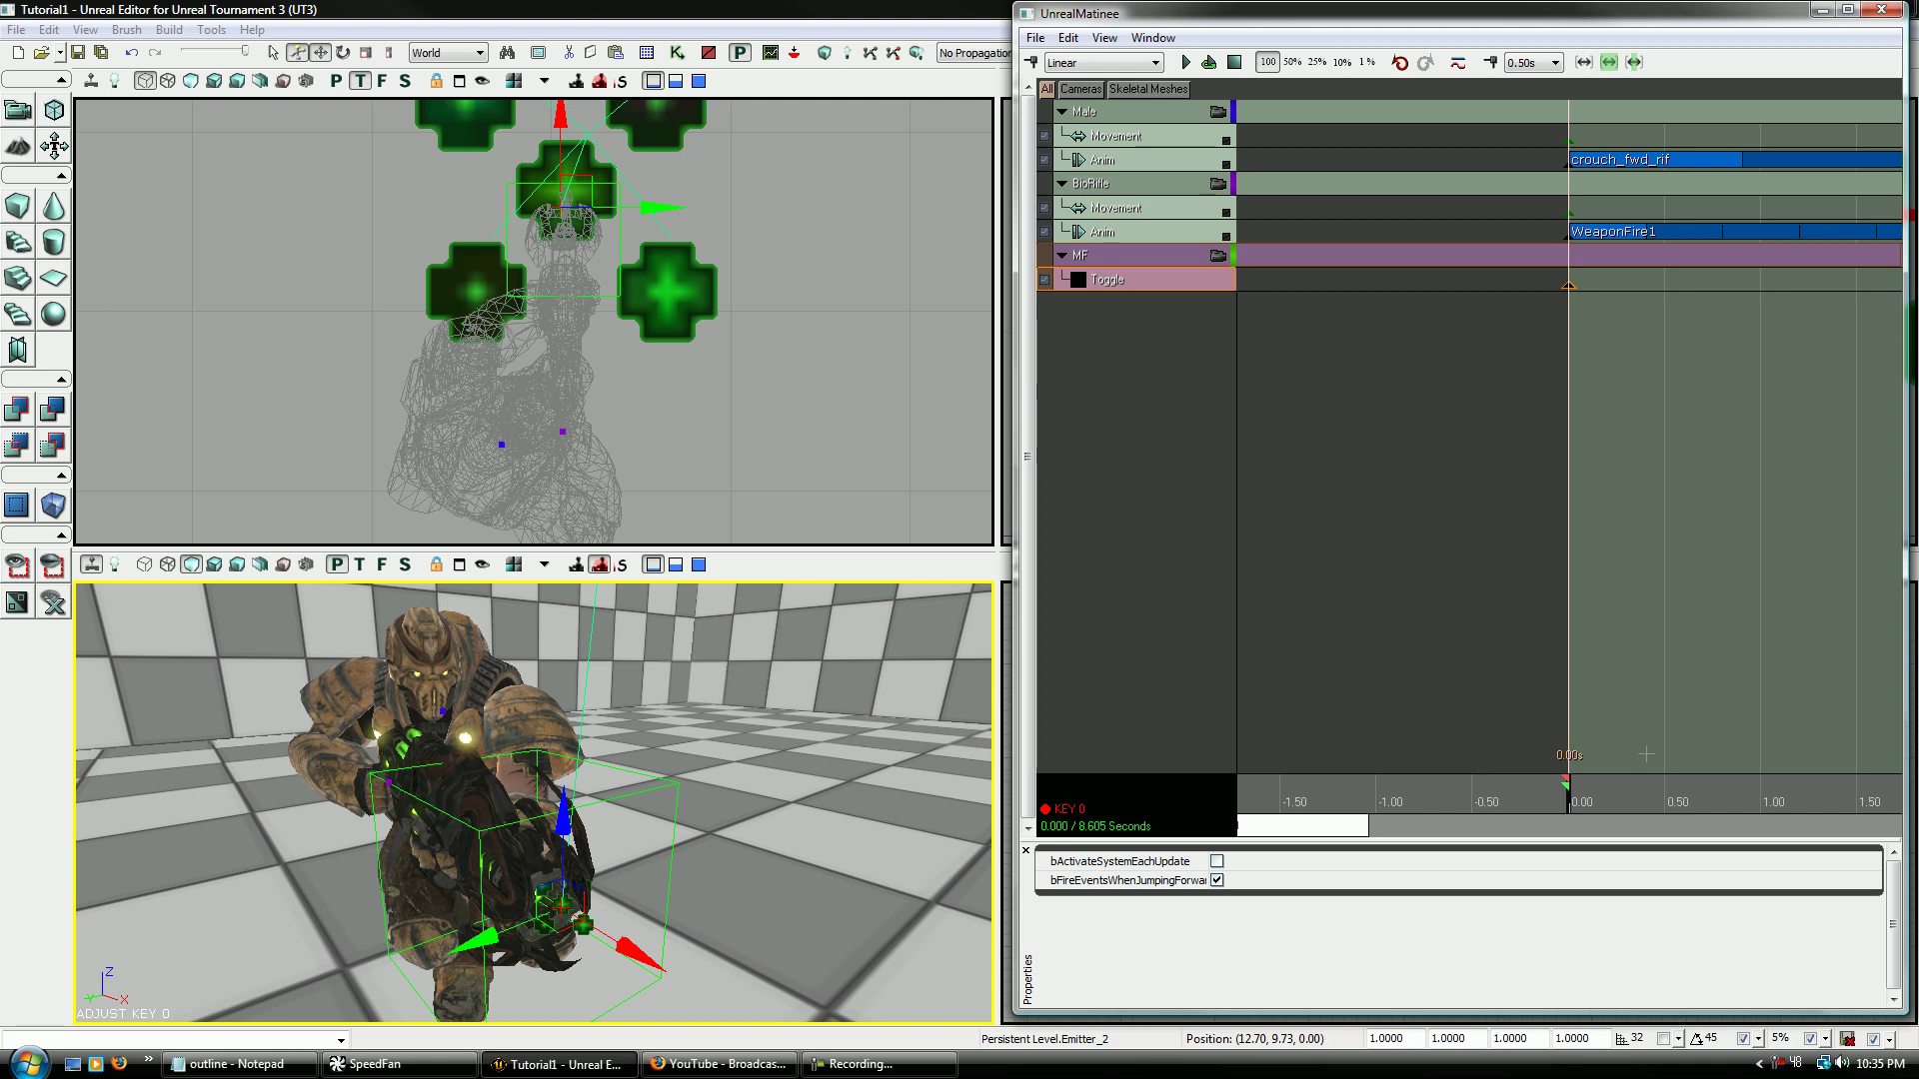
- Add toggle keys switching the muzzle flash off at 0.22 s, on at 0.41 s and off at about 0.56 s
drag(1574, 797, 1673, 793)
key(Return)
key(Return)
key(Return)
key(Return)
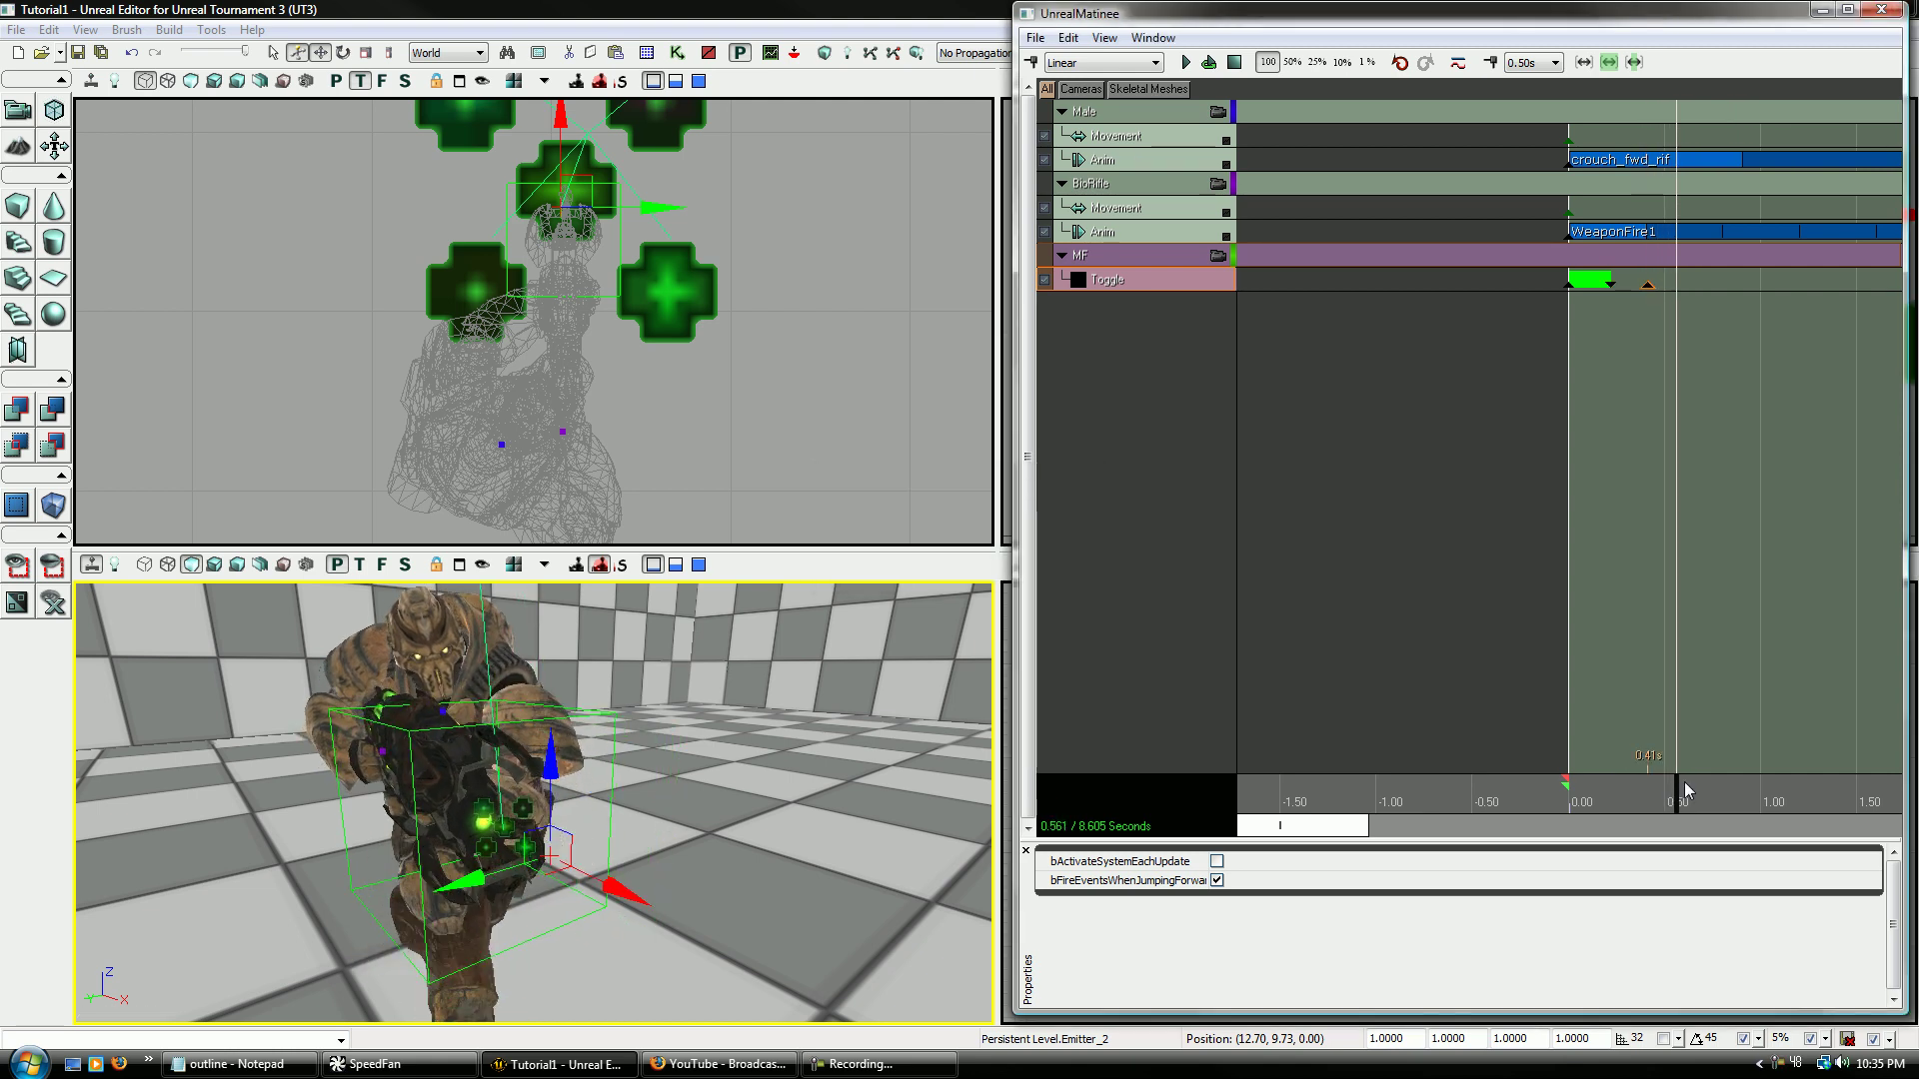
scroll(1679, 794, down, 2)
key(Return)
key(Return)
- Add toggle keys turning the flash on at 0.80 s and off at about 0.94 s, plus a fourth on/off pair at about 1.2 and 1.4 s
click(1607, 800)
key(Return)
key(Return)
click(1632, 799)
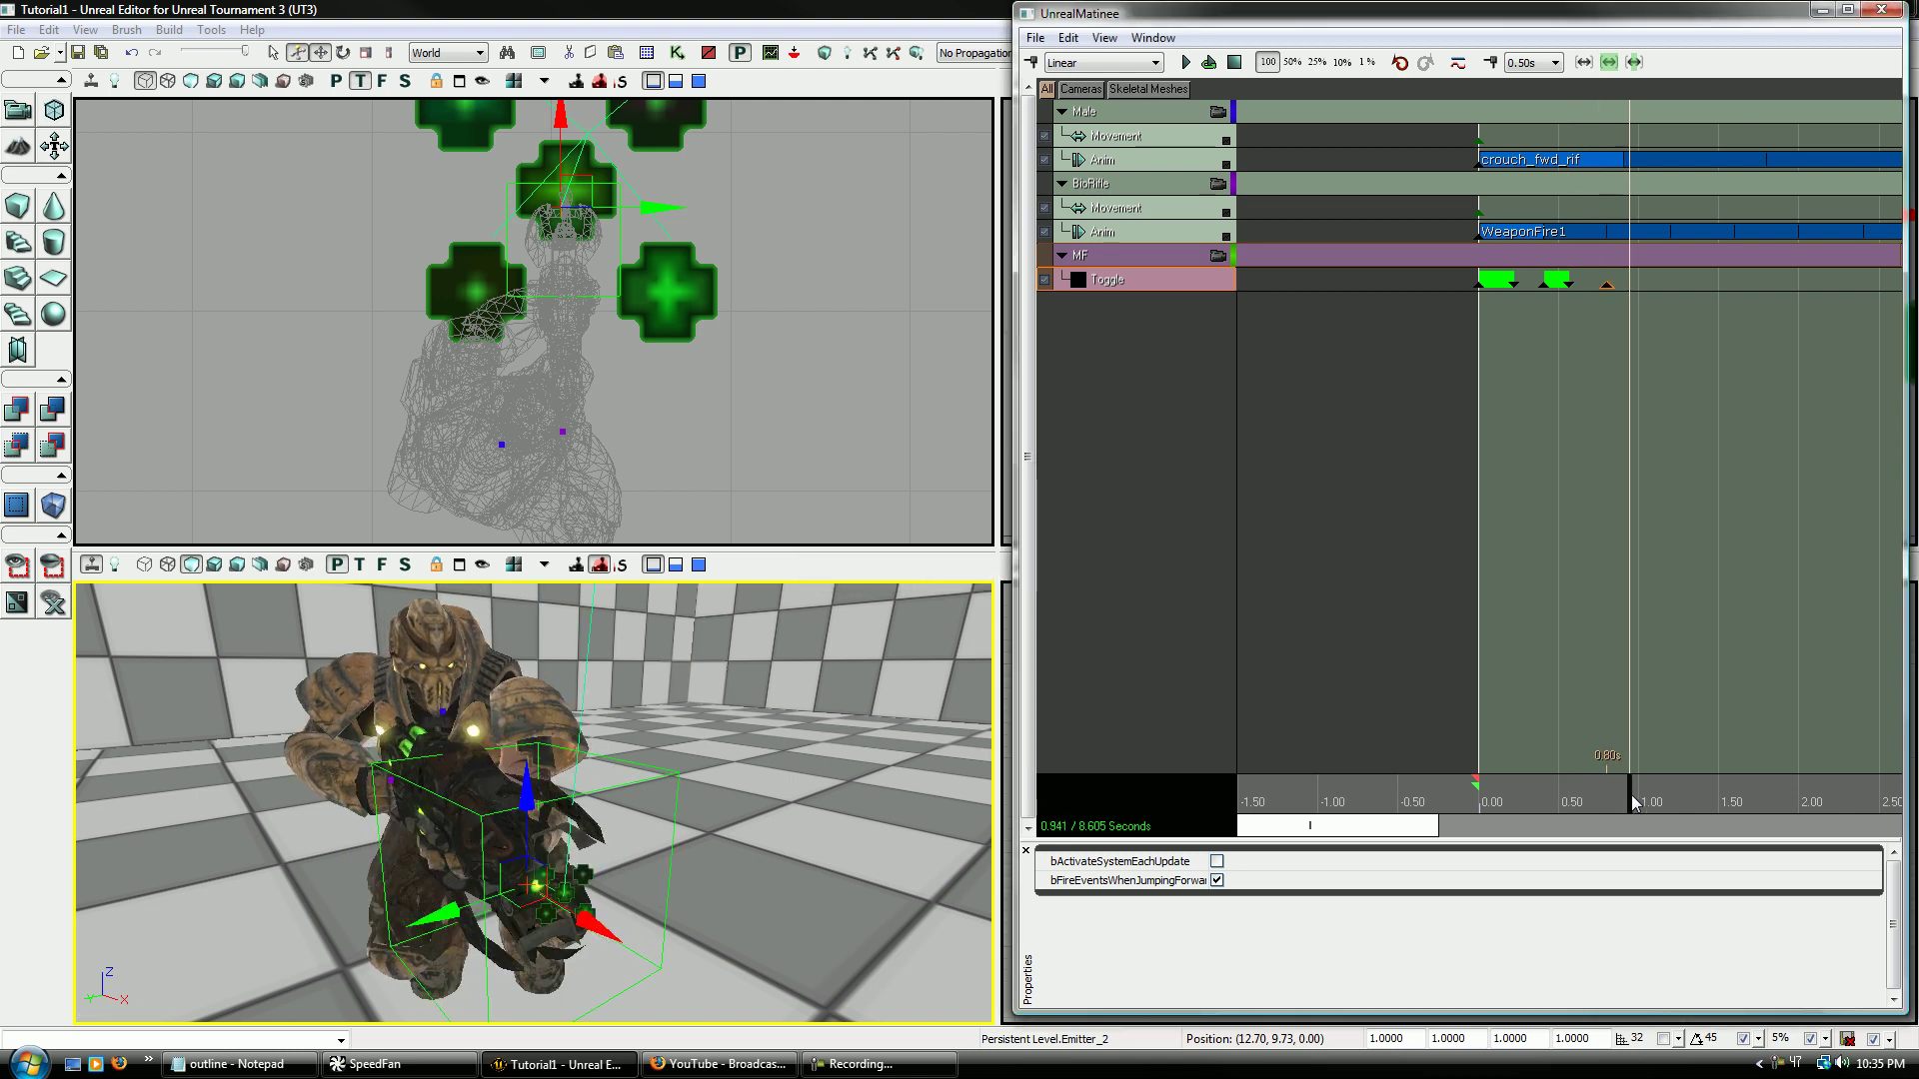
key(Return)
key(Return)
drag(1637, 796, 1447, 779)
key(Return)
key(Return)
key(Return)
key(Return)
- Check the exact times of the first two toggle keys without changing them
right_click(1483, 281)
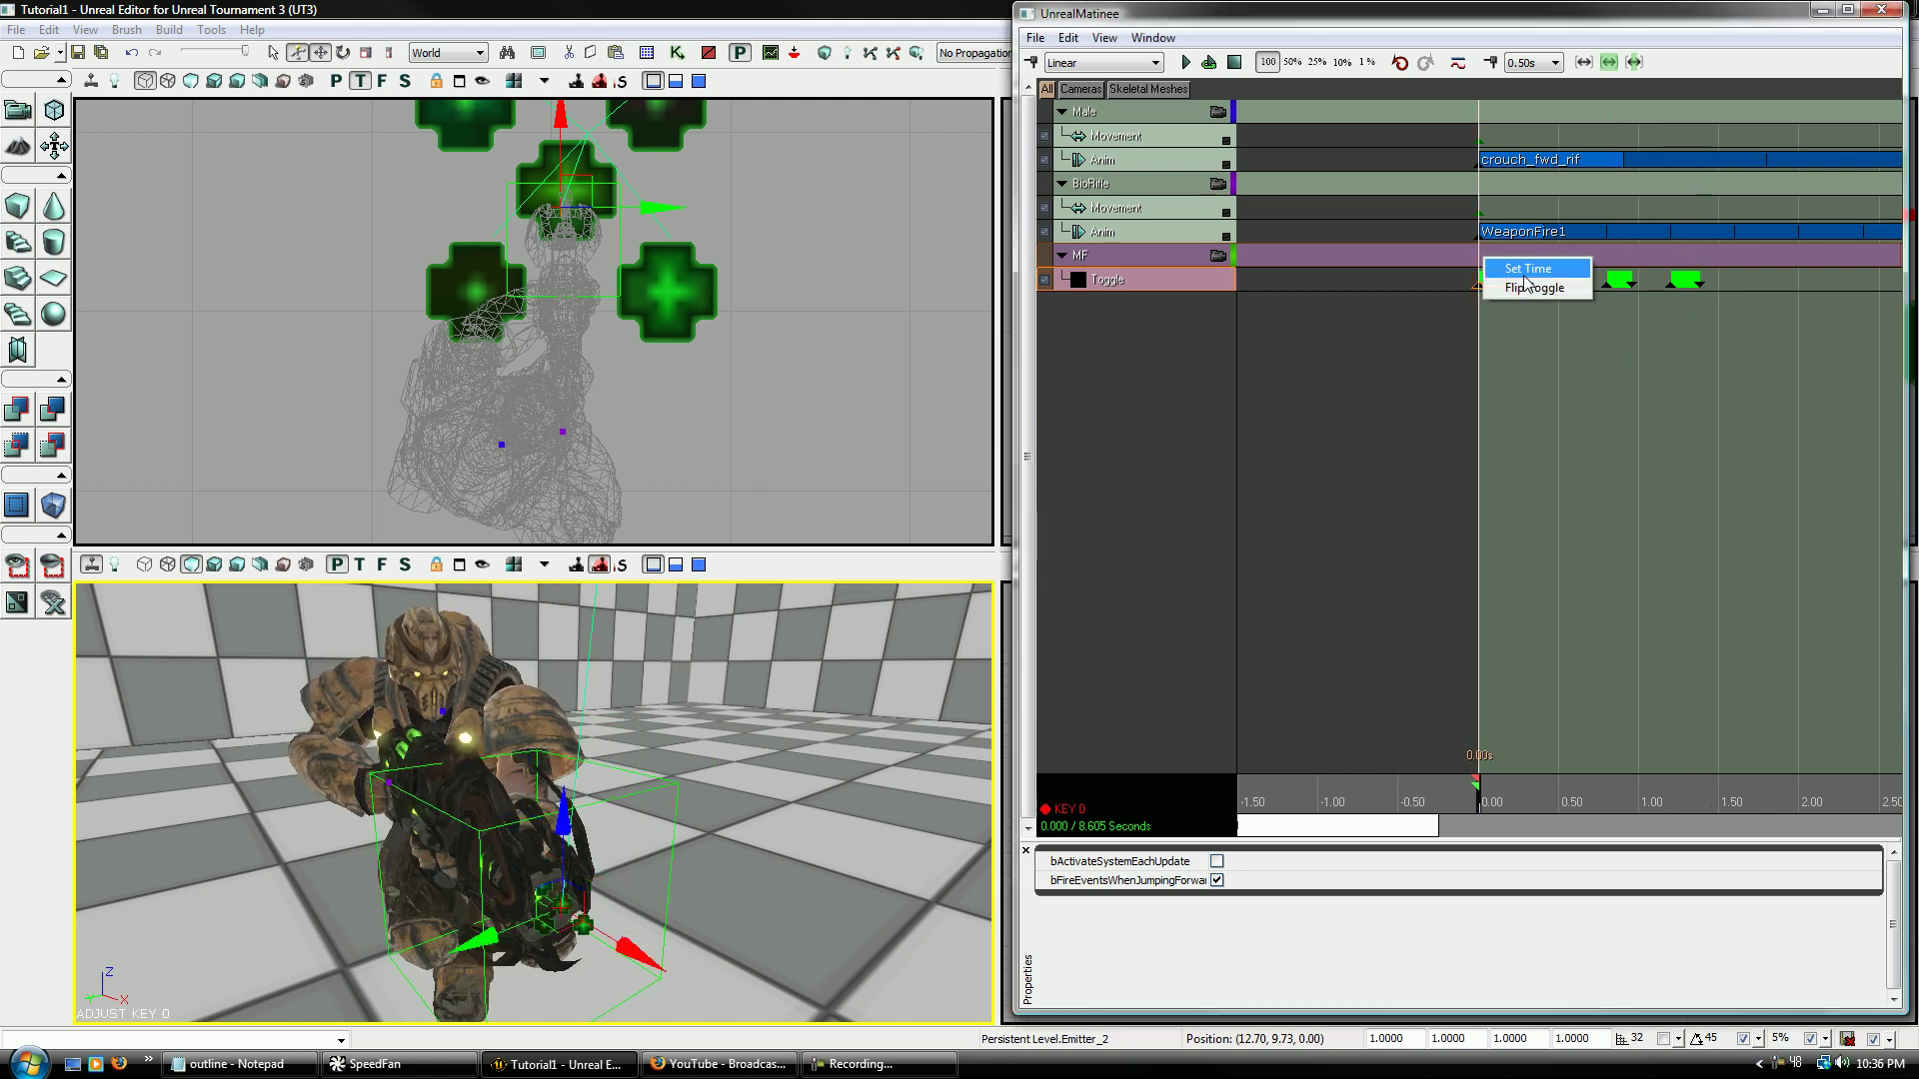
click(1509, 266)
click(1206, 556)
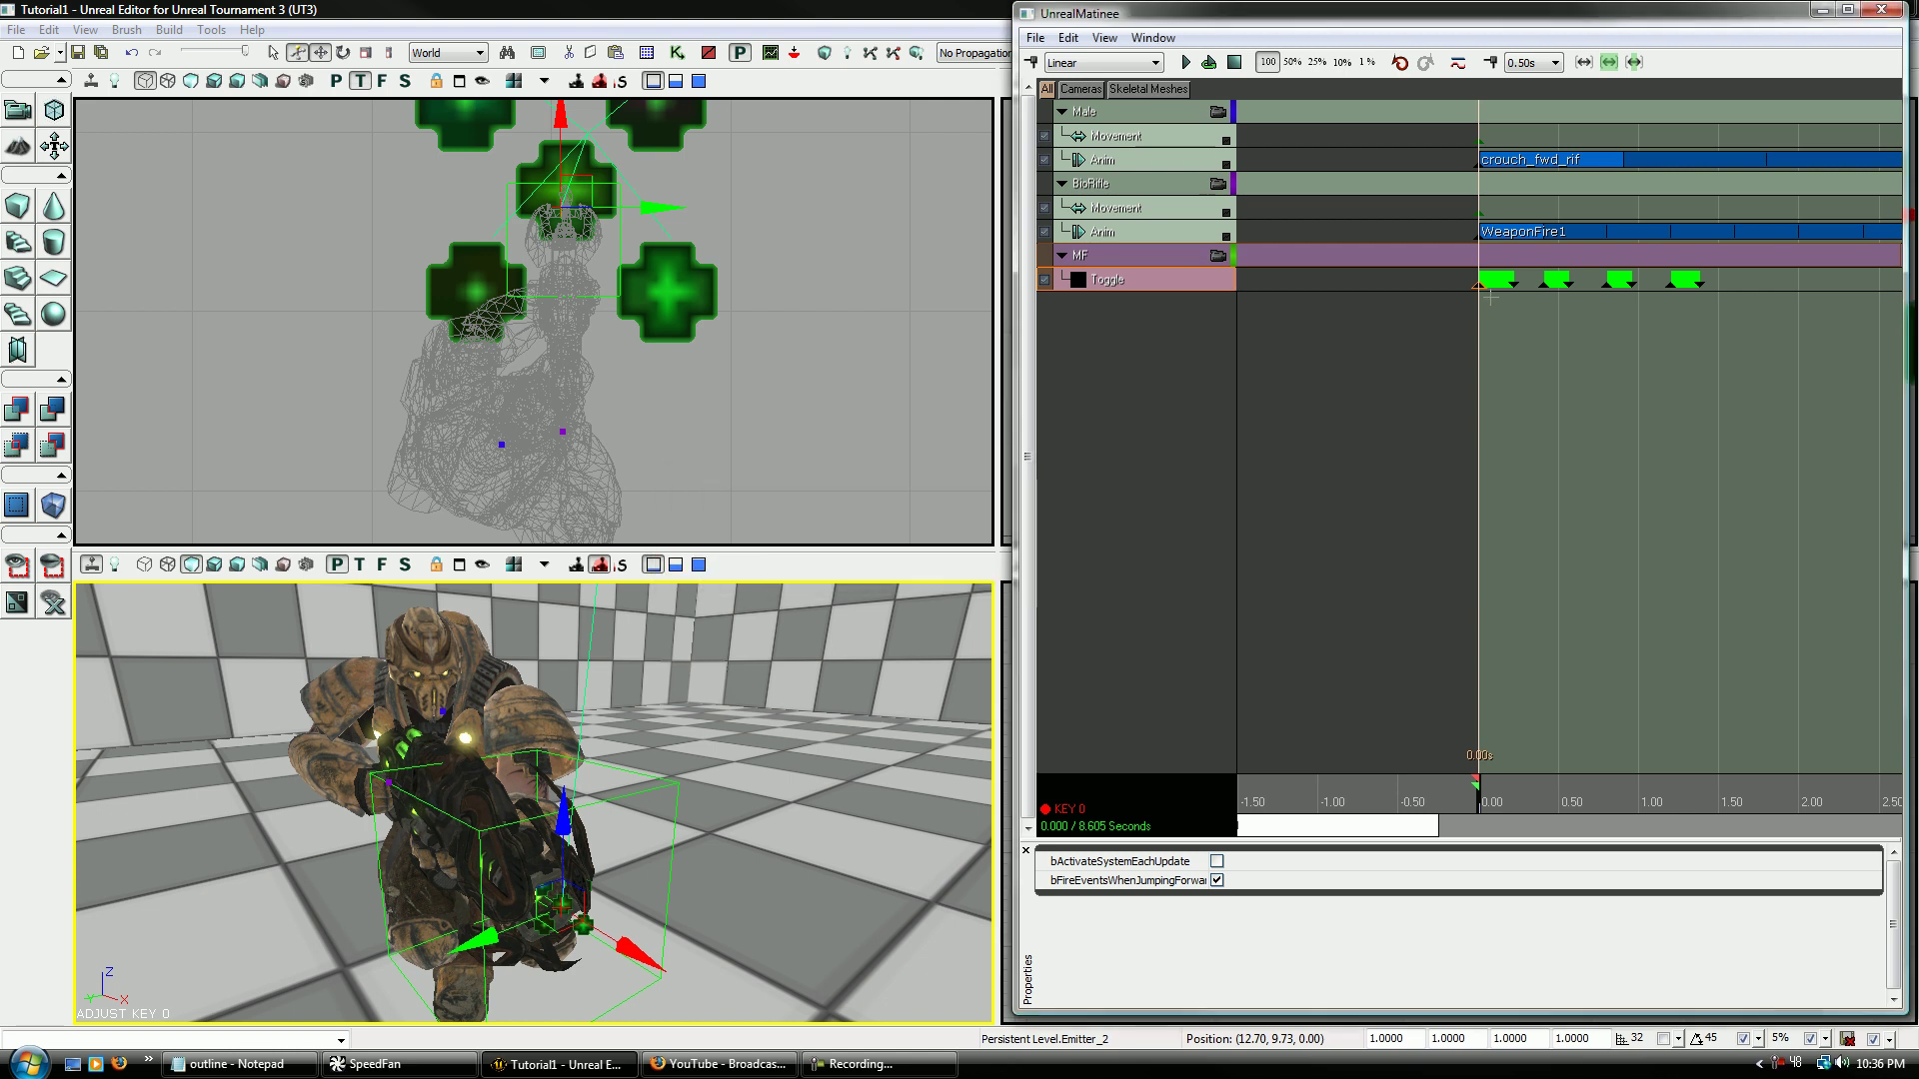
click(1553, 279)
right_click(1553, 279)
click(1550, 272)
click(1204, 556)
- Rewind the Matinee sequence to 0.00 s and play it to check the muzzle flash against the firing animation
drag(1395, 828, 1403, 815)
scroll(1448, 735, down, 2)
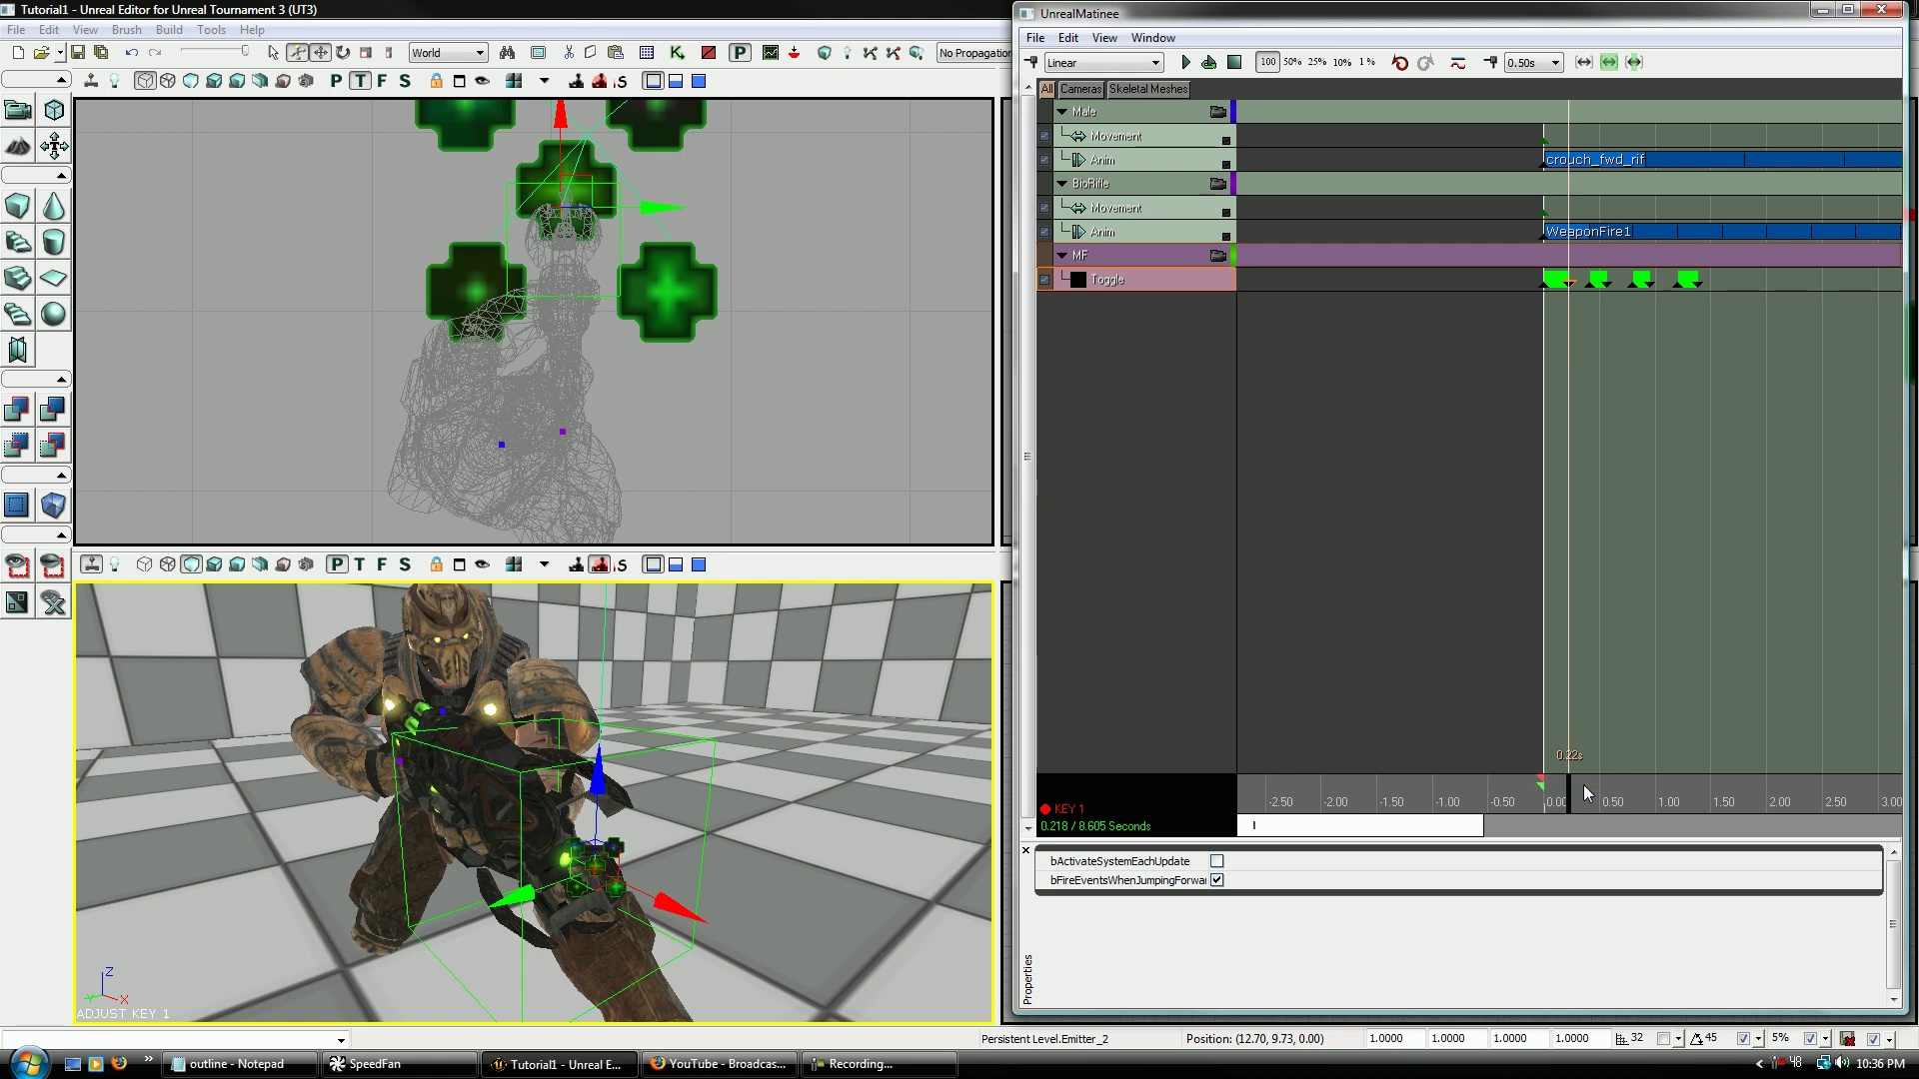
drag(1584, 786, 1422, 831)
drag(533, 800, 534, 899)
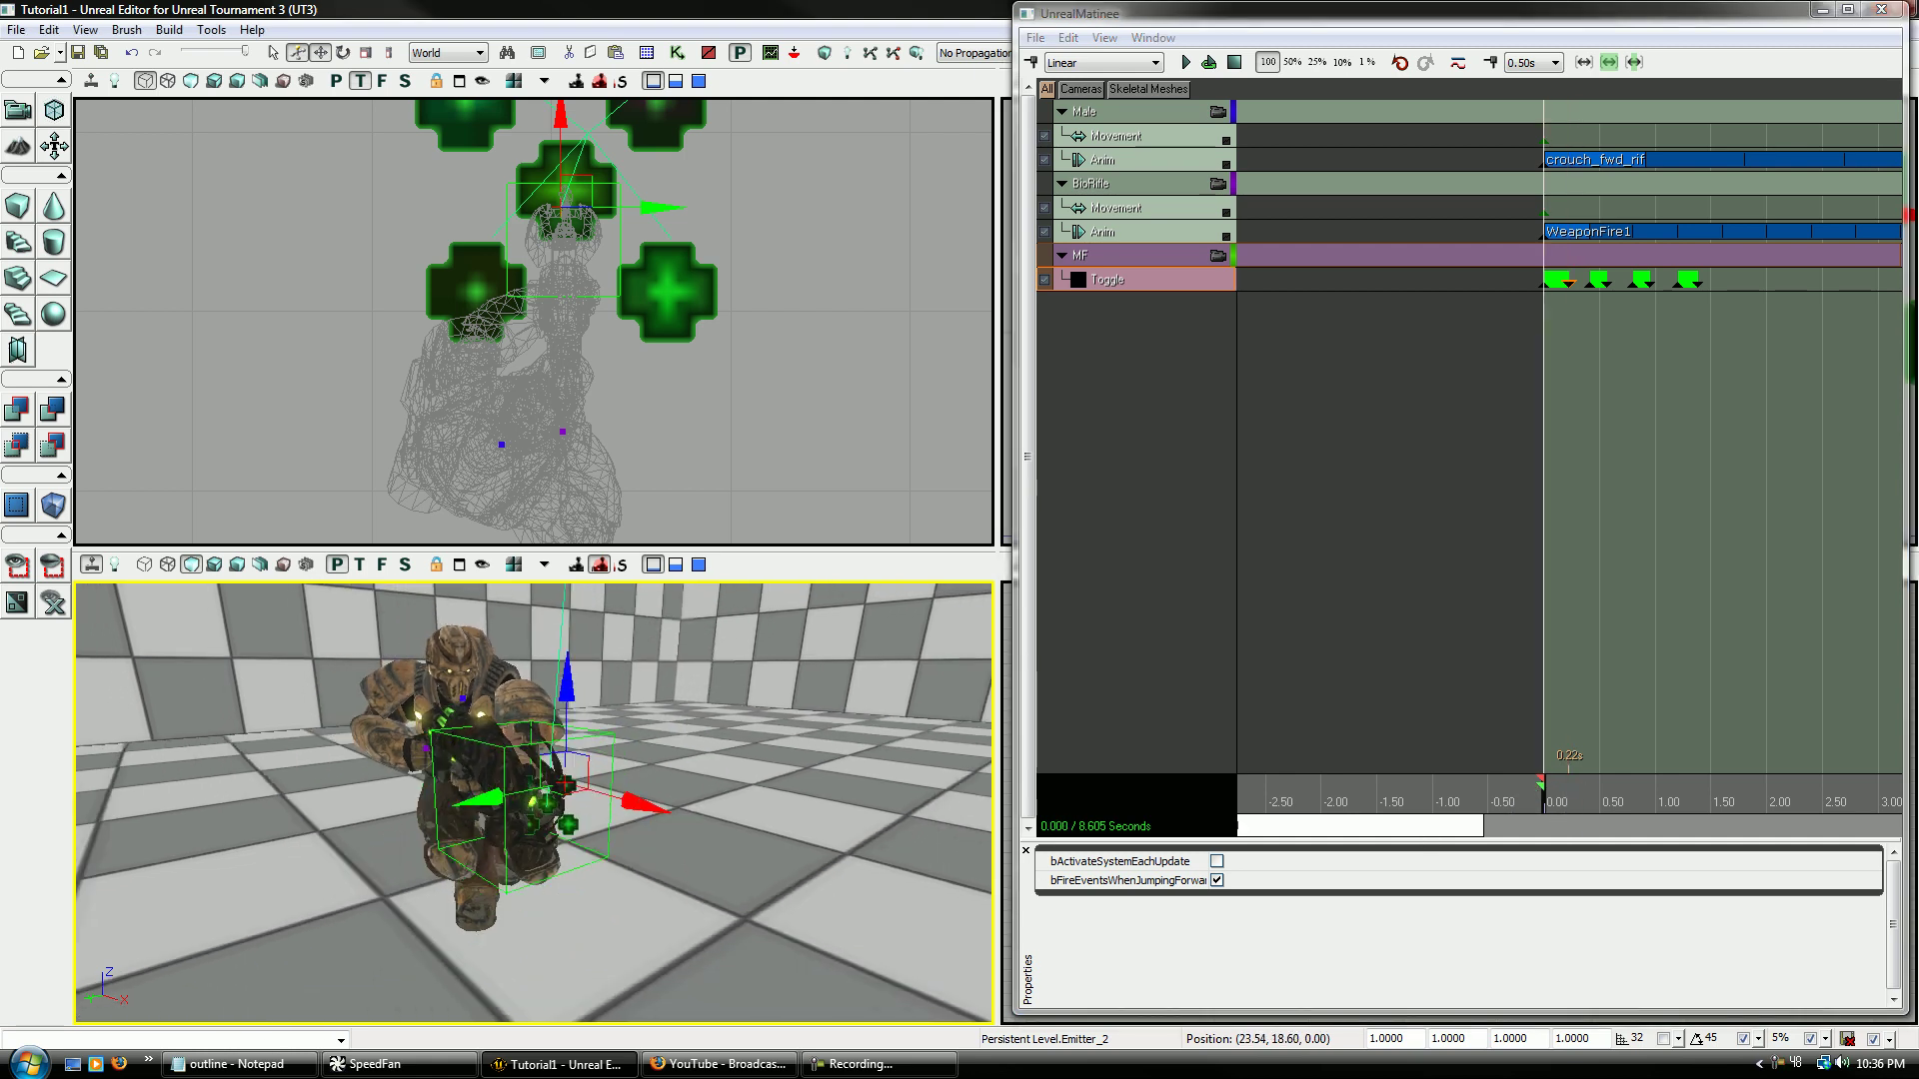
drag(1547, 806, 1522, 816)
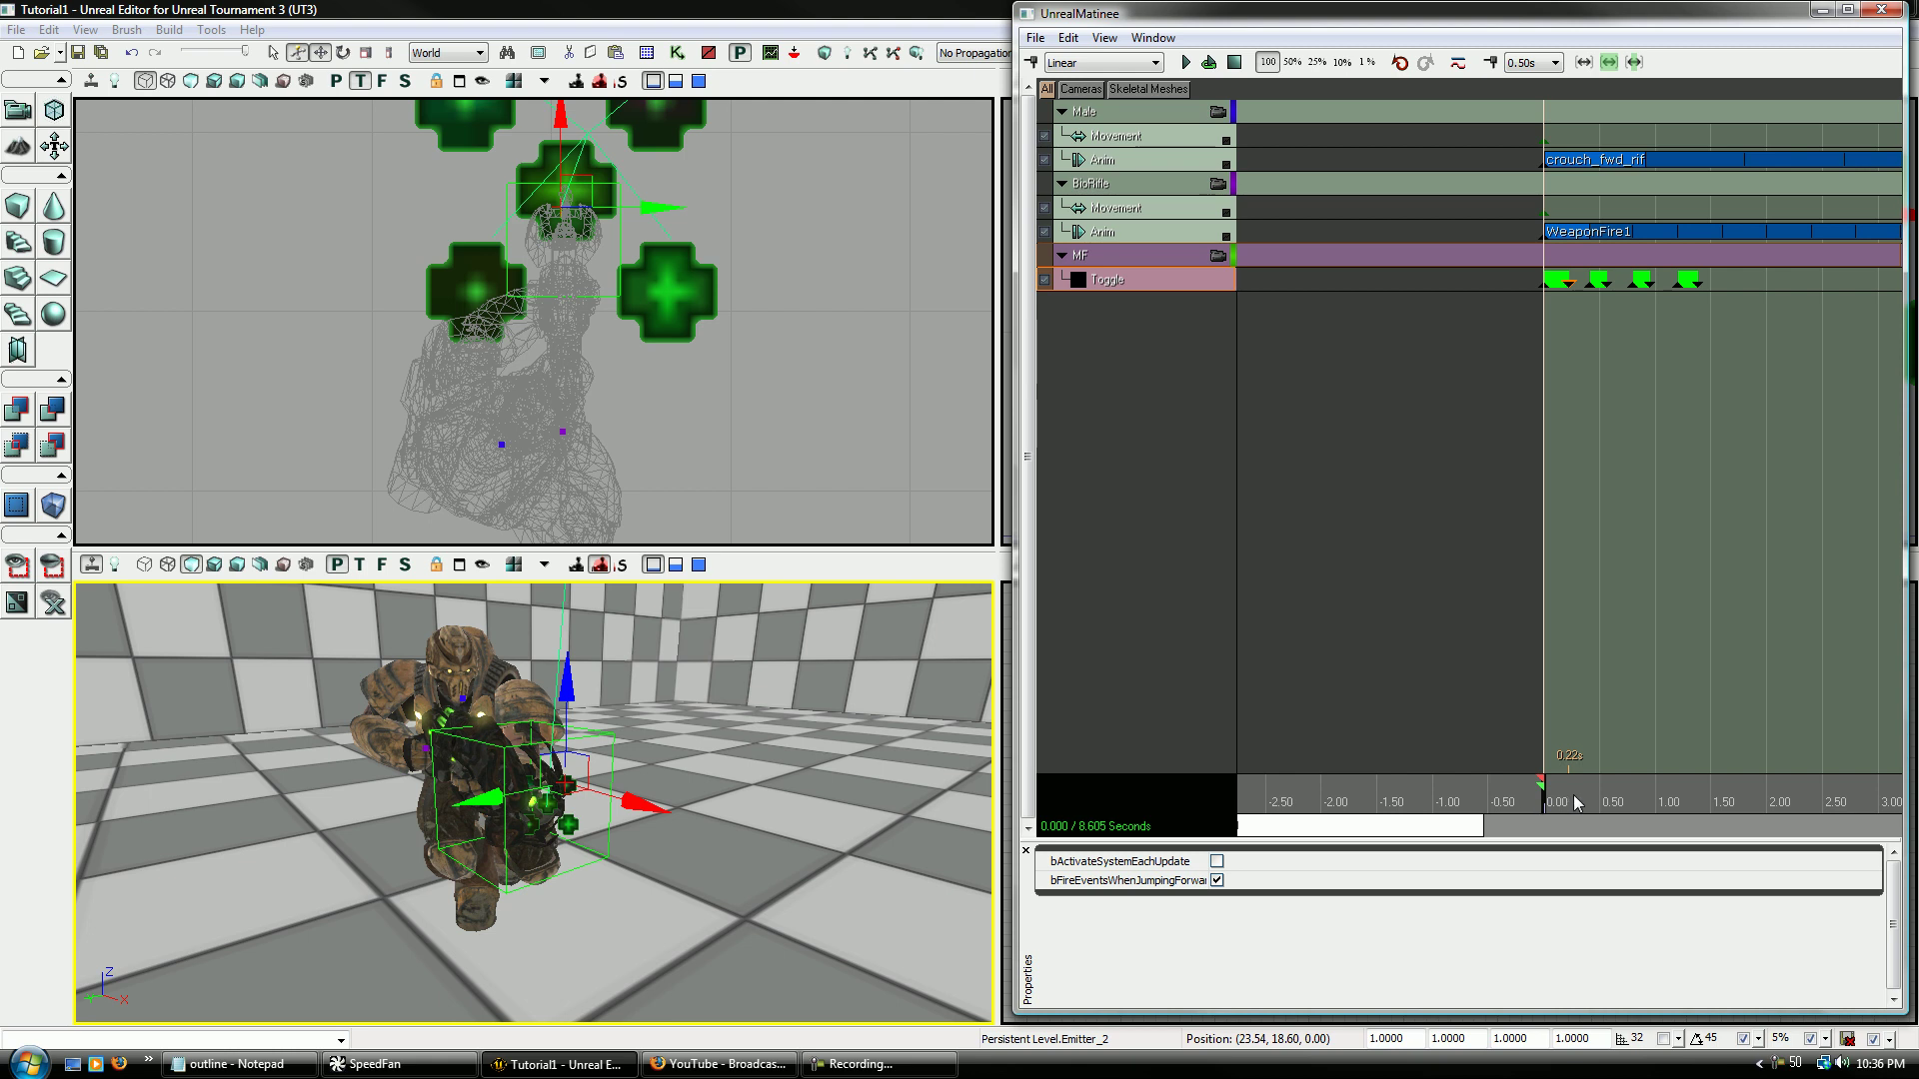
scroll(1591, 784, down, 5)
scroll(1603, 778, up, 1)
key(space)
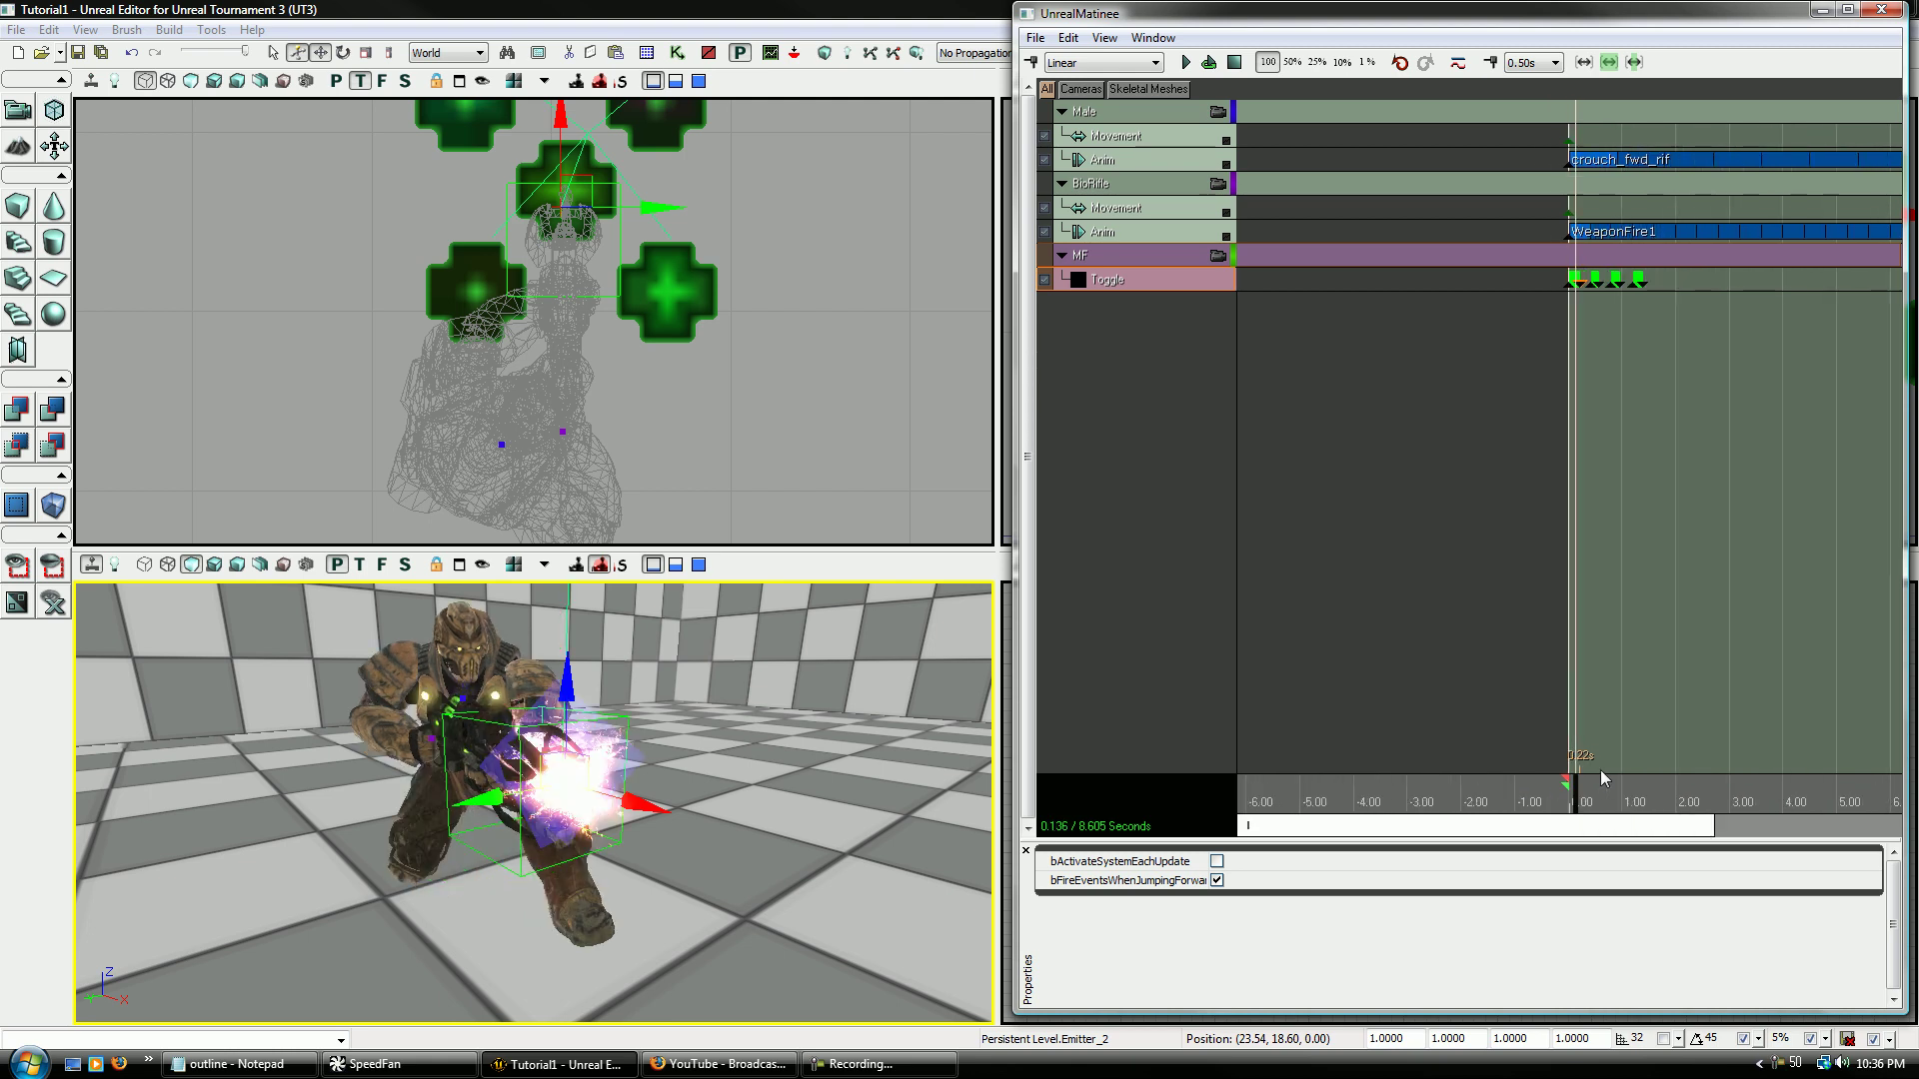
- Clear the selection and replay the opening of the sequence several times from the start to judge the flash timing
key(space)
right_drag(813, 804, 813, 803)
key(Escape)
drag(1624, 800, 1451, 798)
key(space)
key(space)
drag(1649, 795, 1496, 791)
key(space)
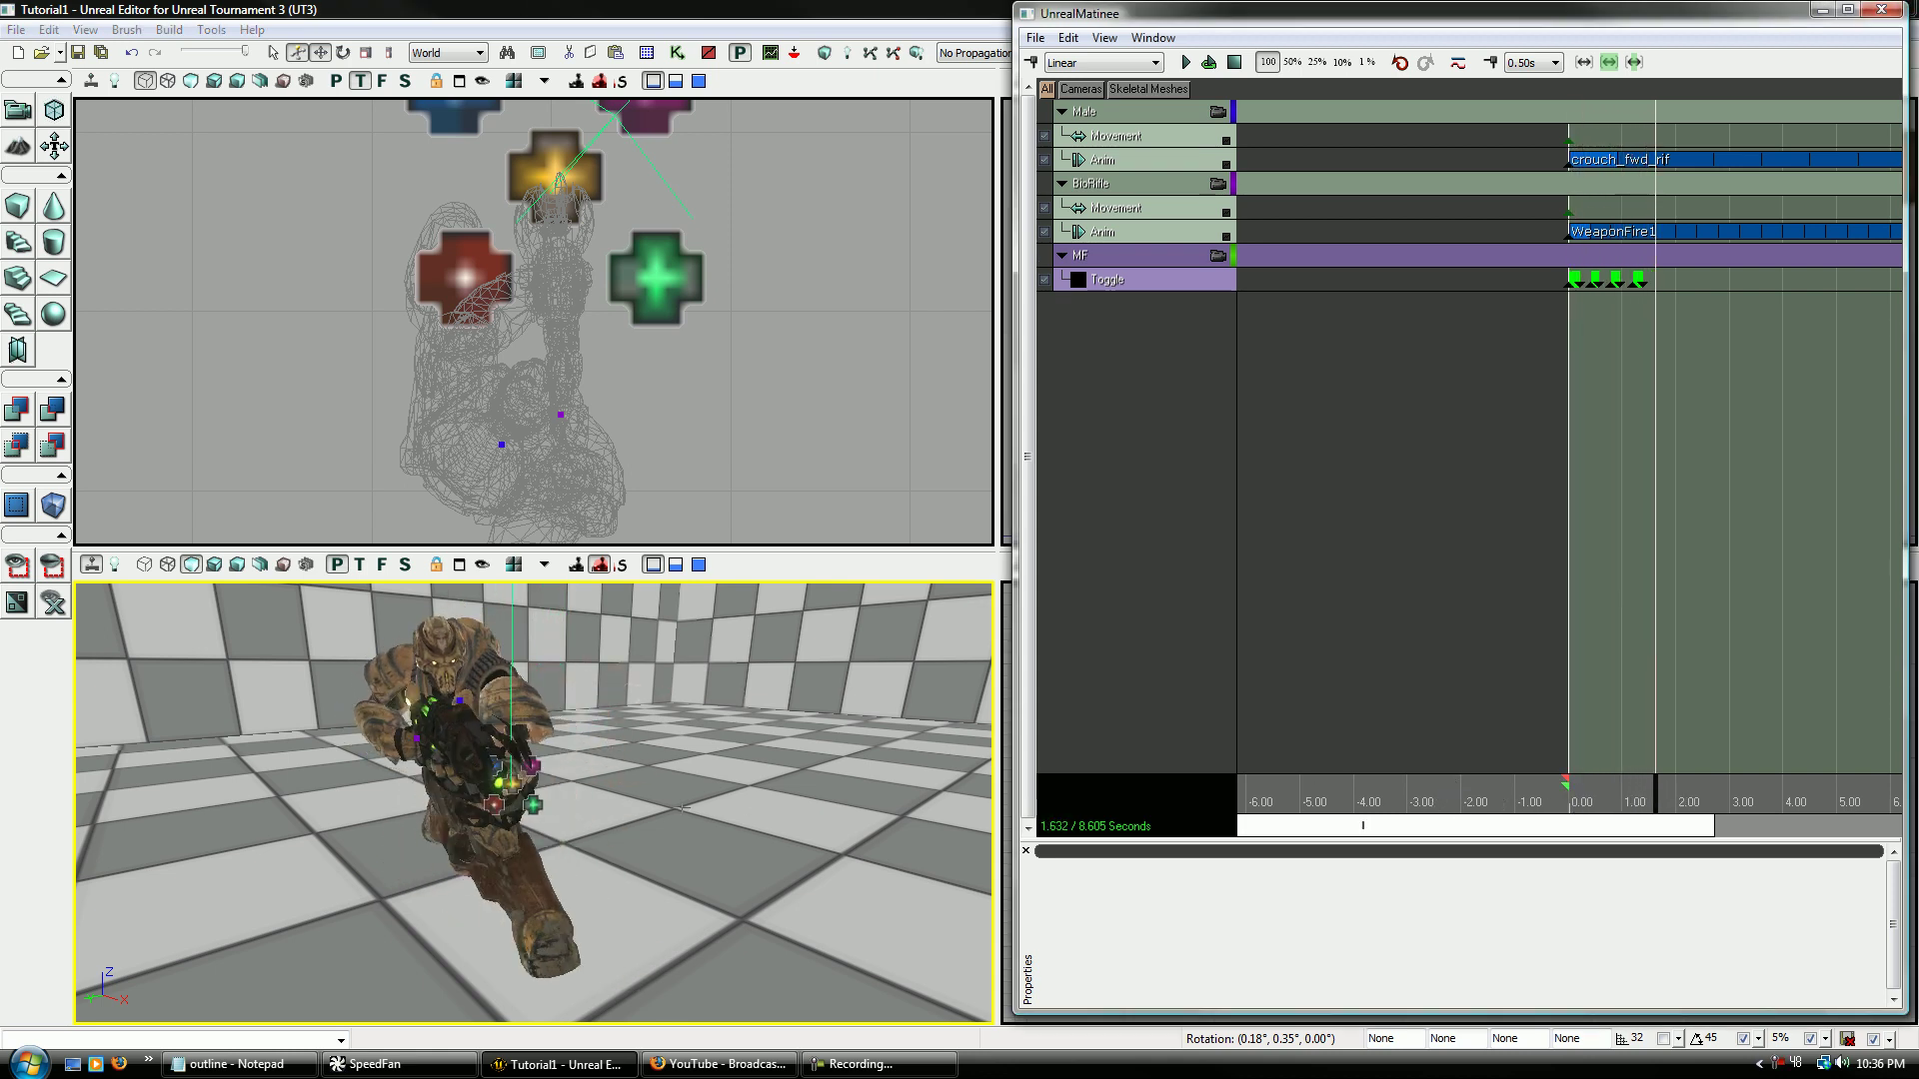
key(space)
drag(1633, 794, 1453, 815)
key(space)
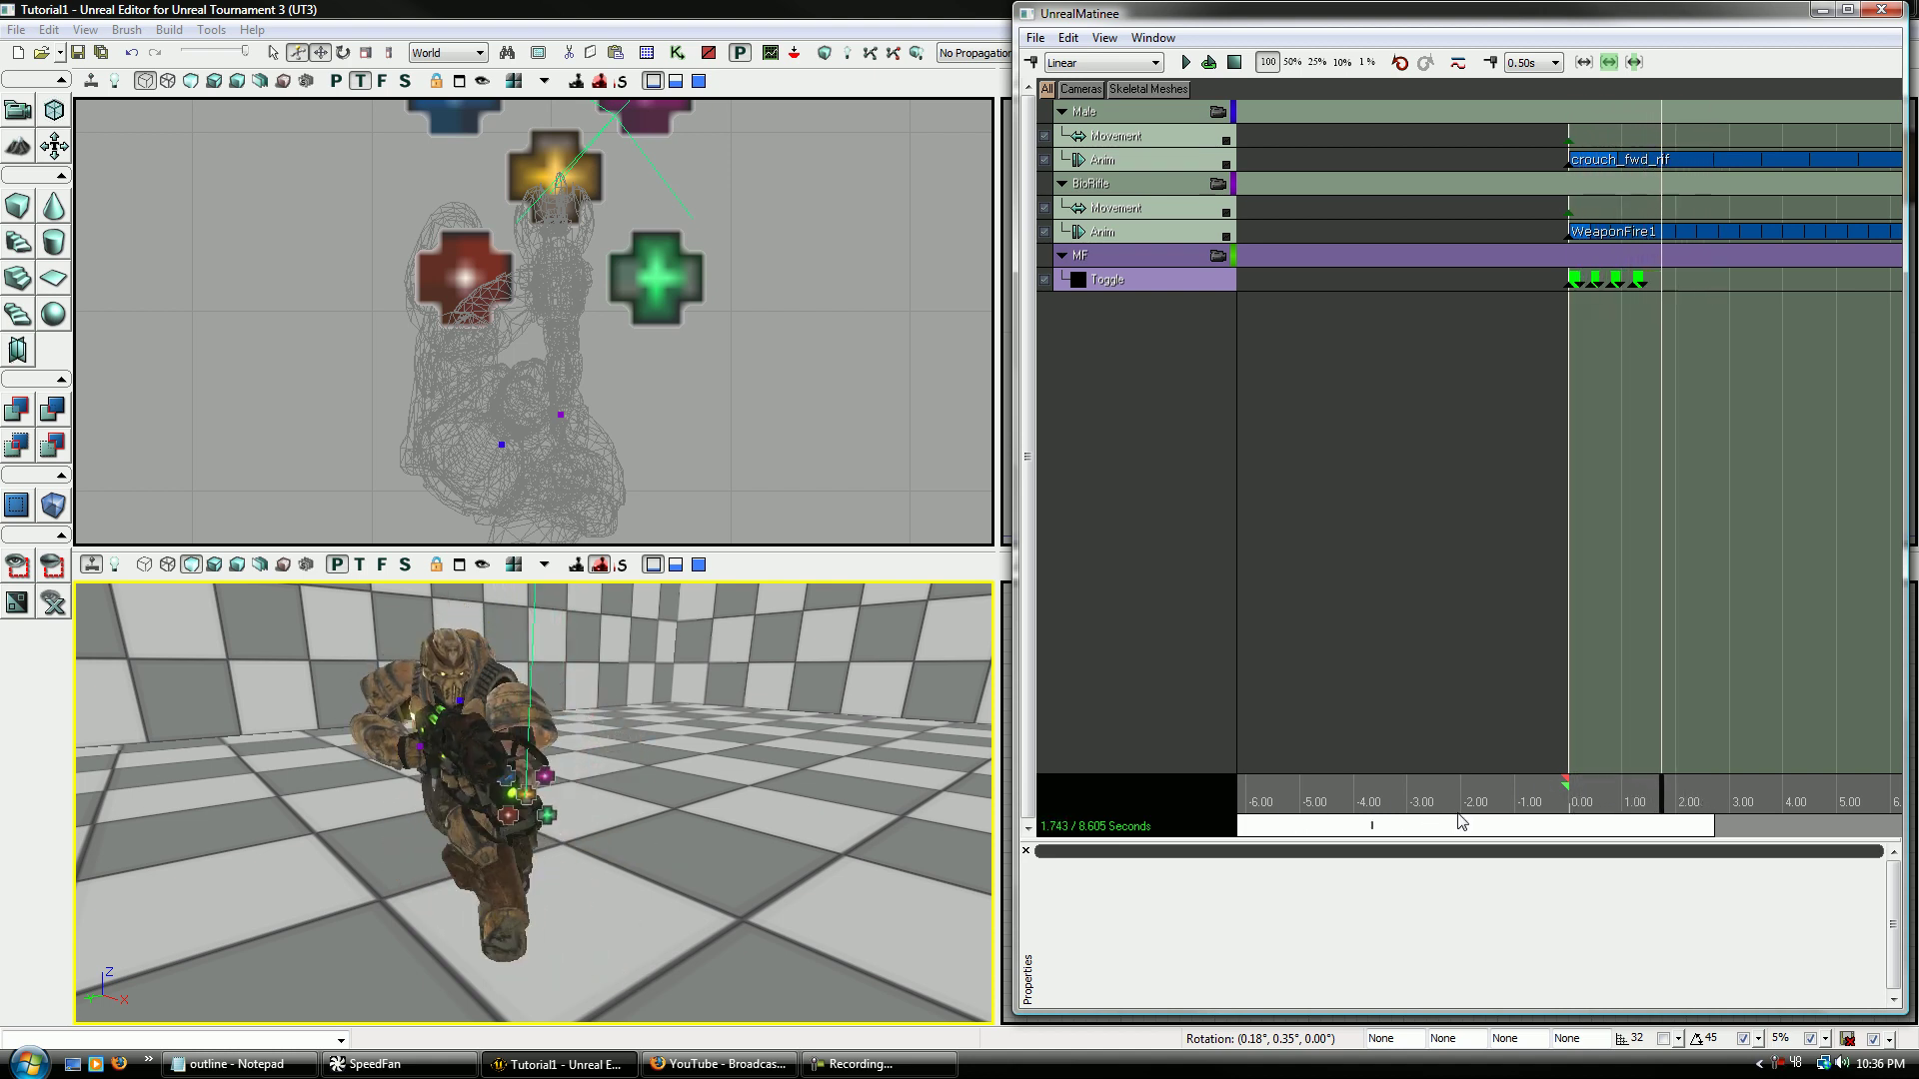
- Inspect the gun's muzzle up close and replay the firing sequence from the start with the editor icons hidden in game view
right_drag(534, 800, 875, 735)
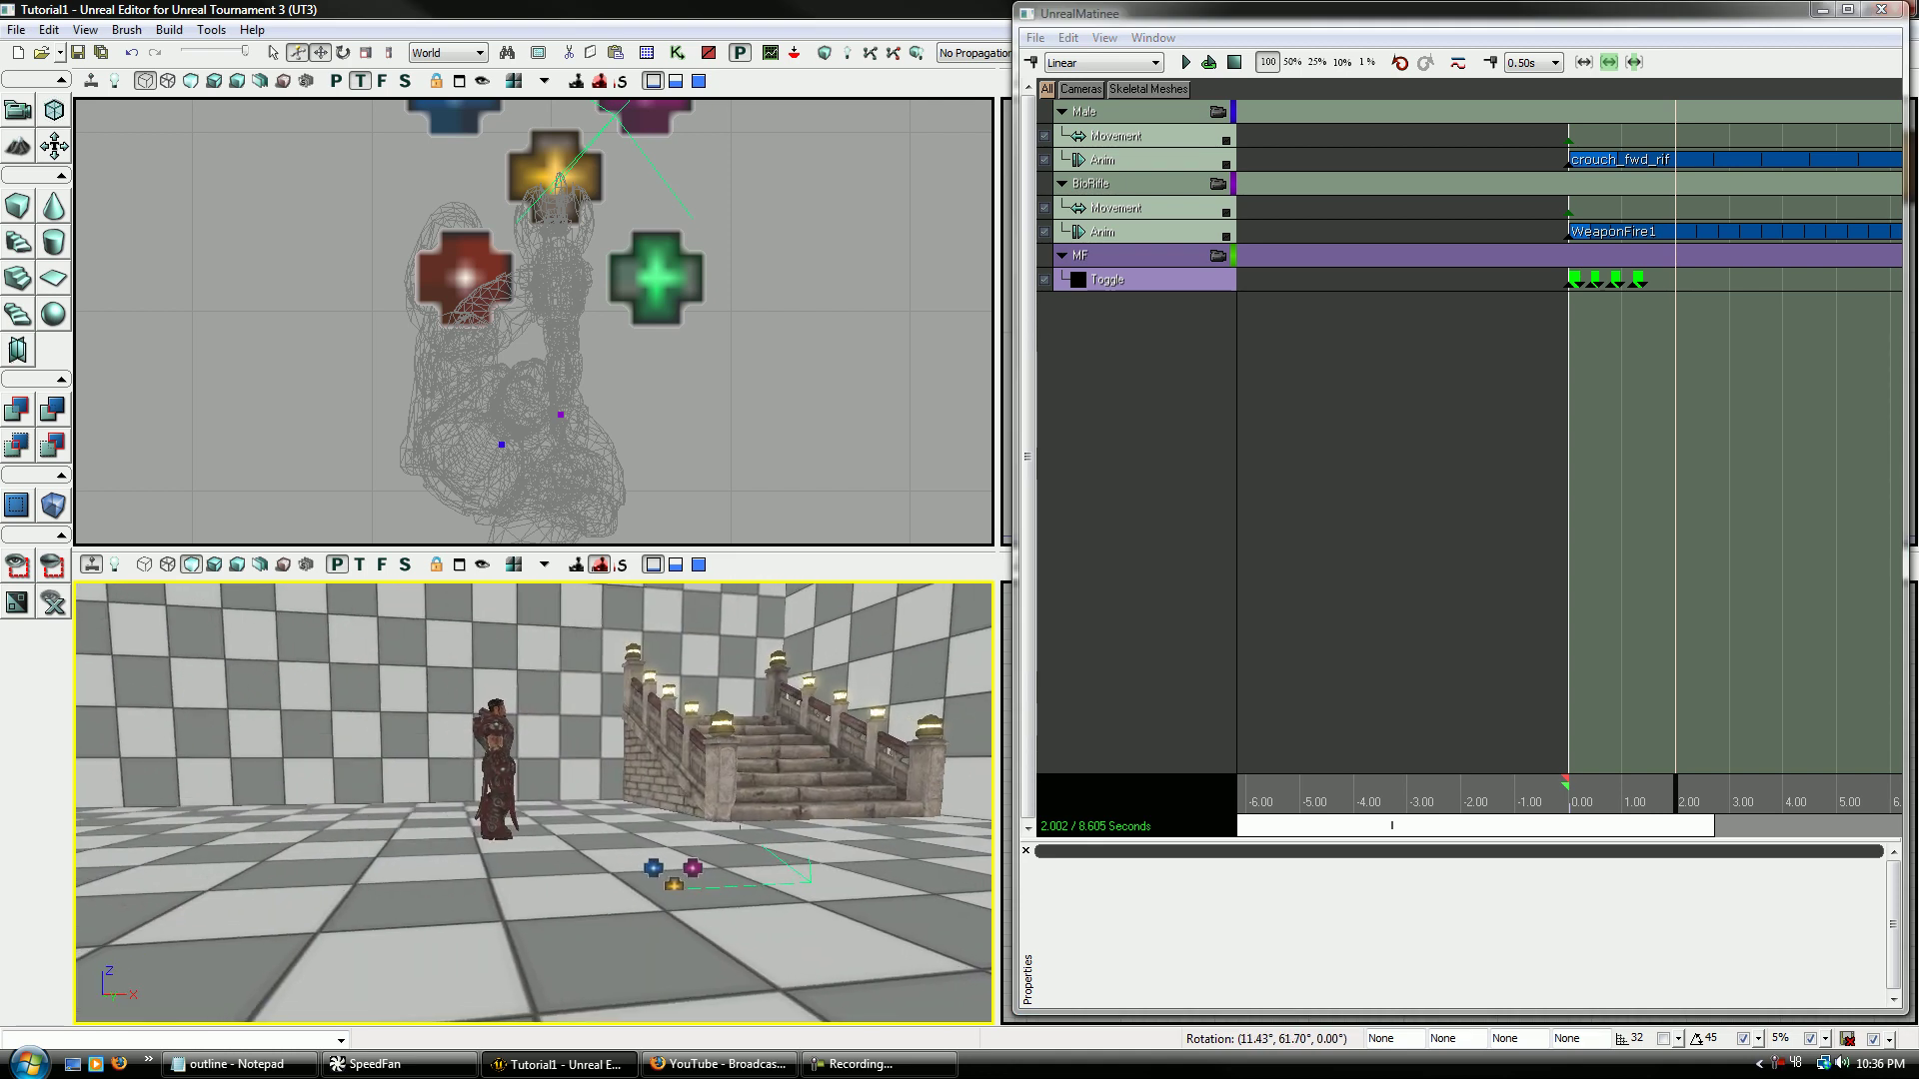
right_drag(661, 862, 361, 888)
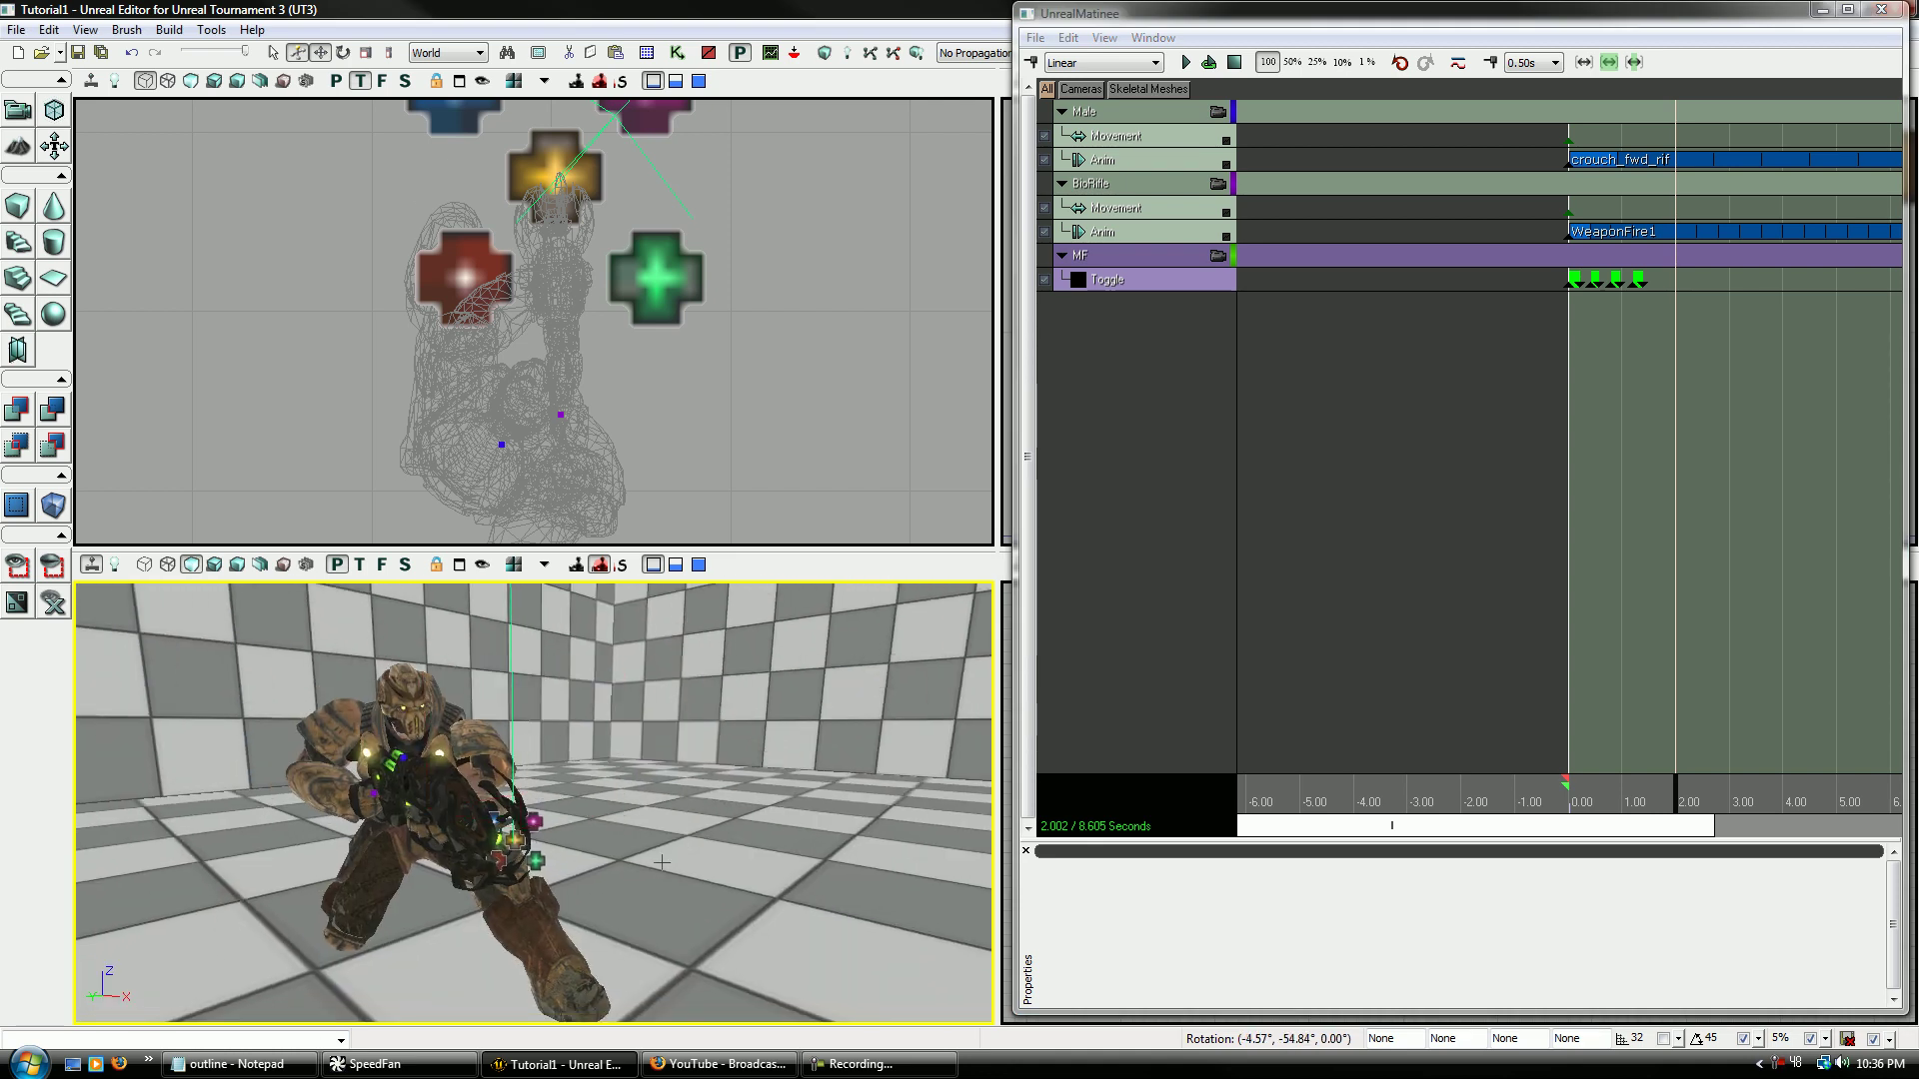
key(g)
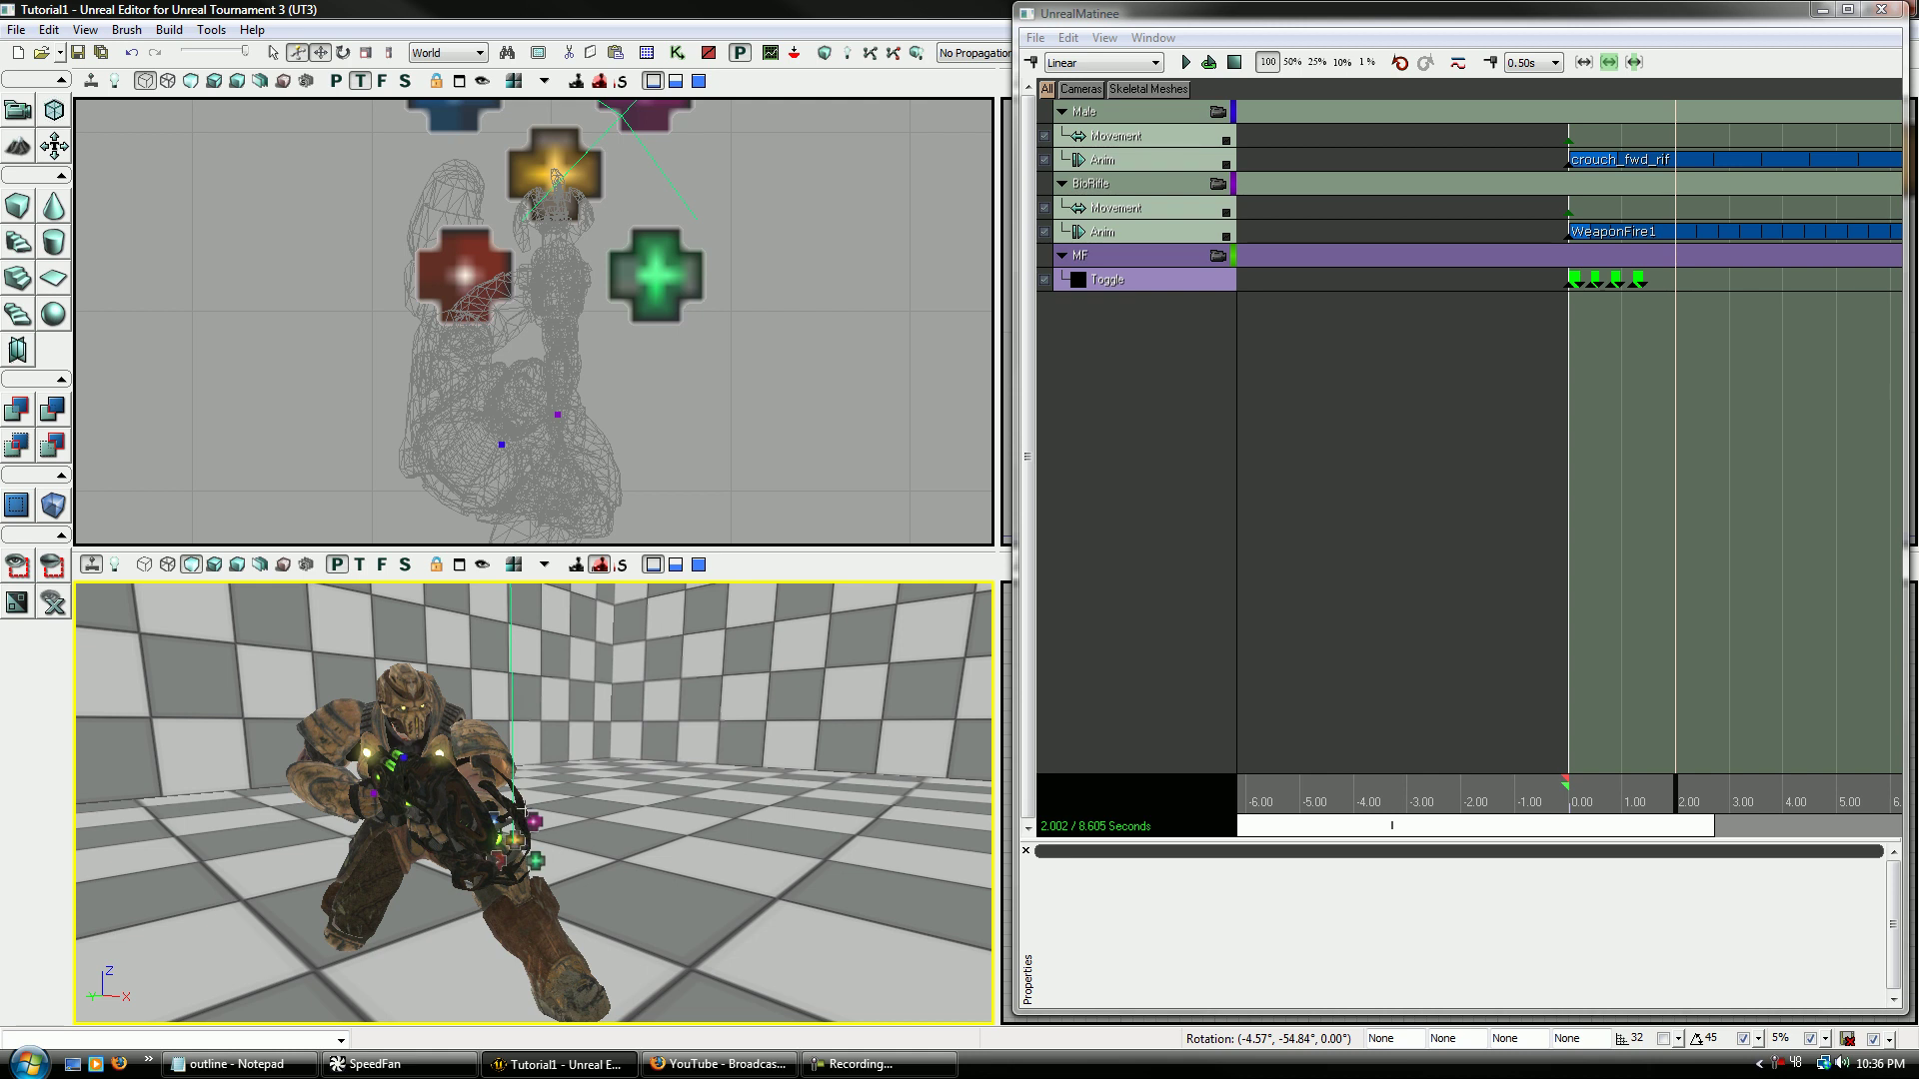
right_drag(530, 807, 532, 821)
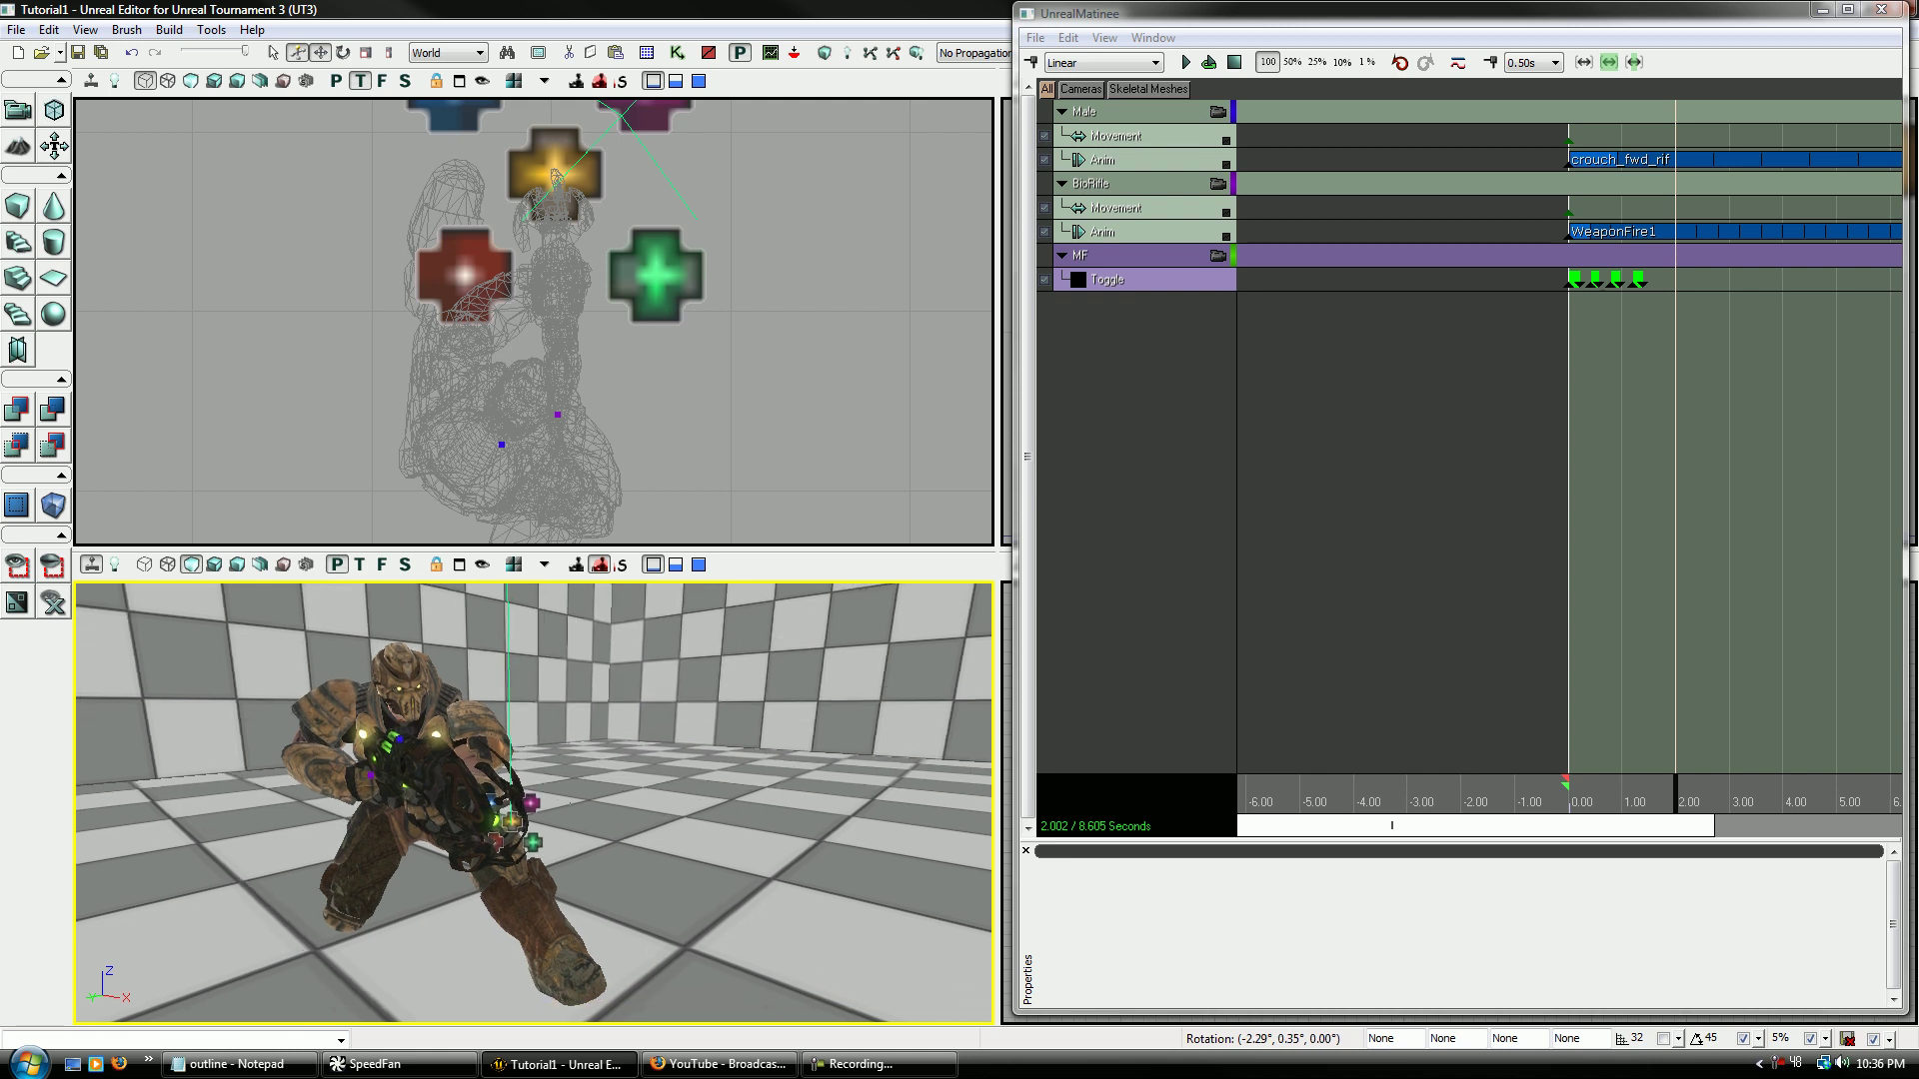
right_drag(596, 763, 655, 747)
drag(585, 760, 673, 773)
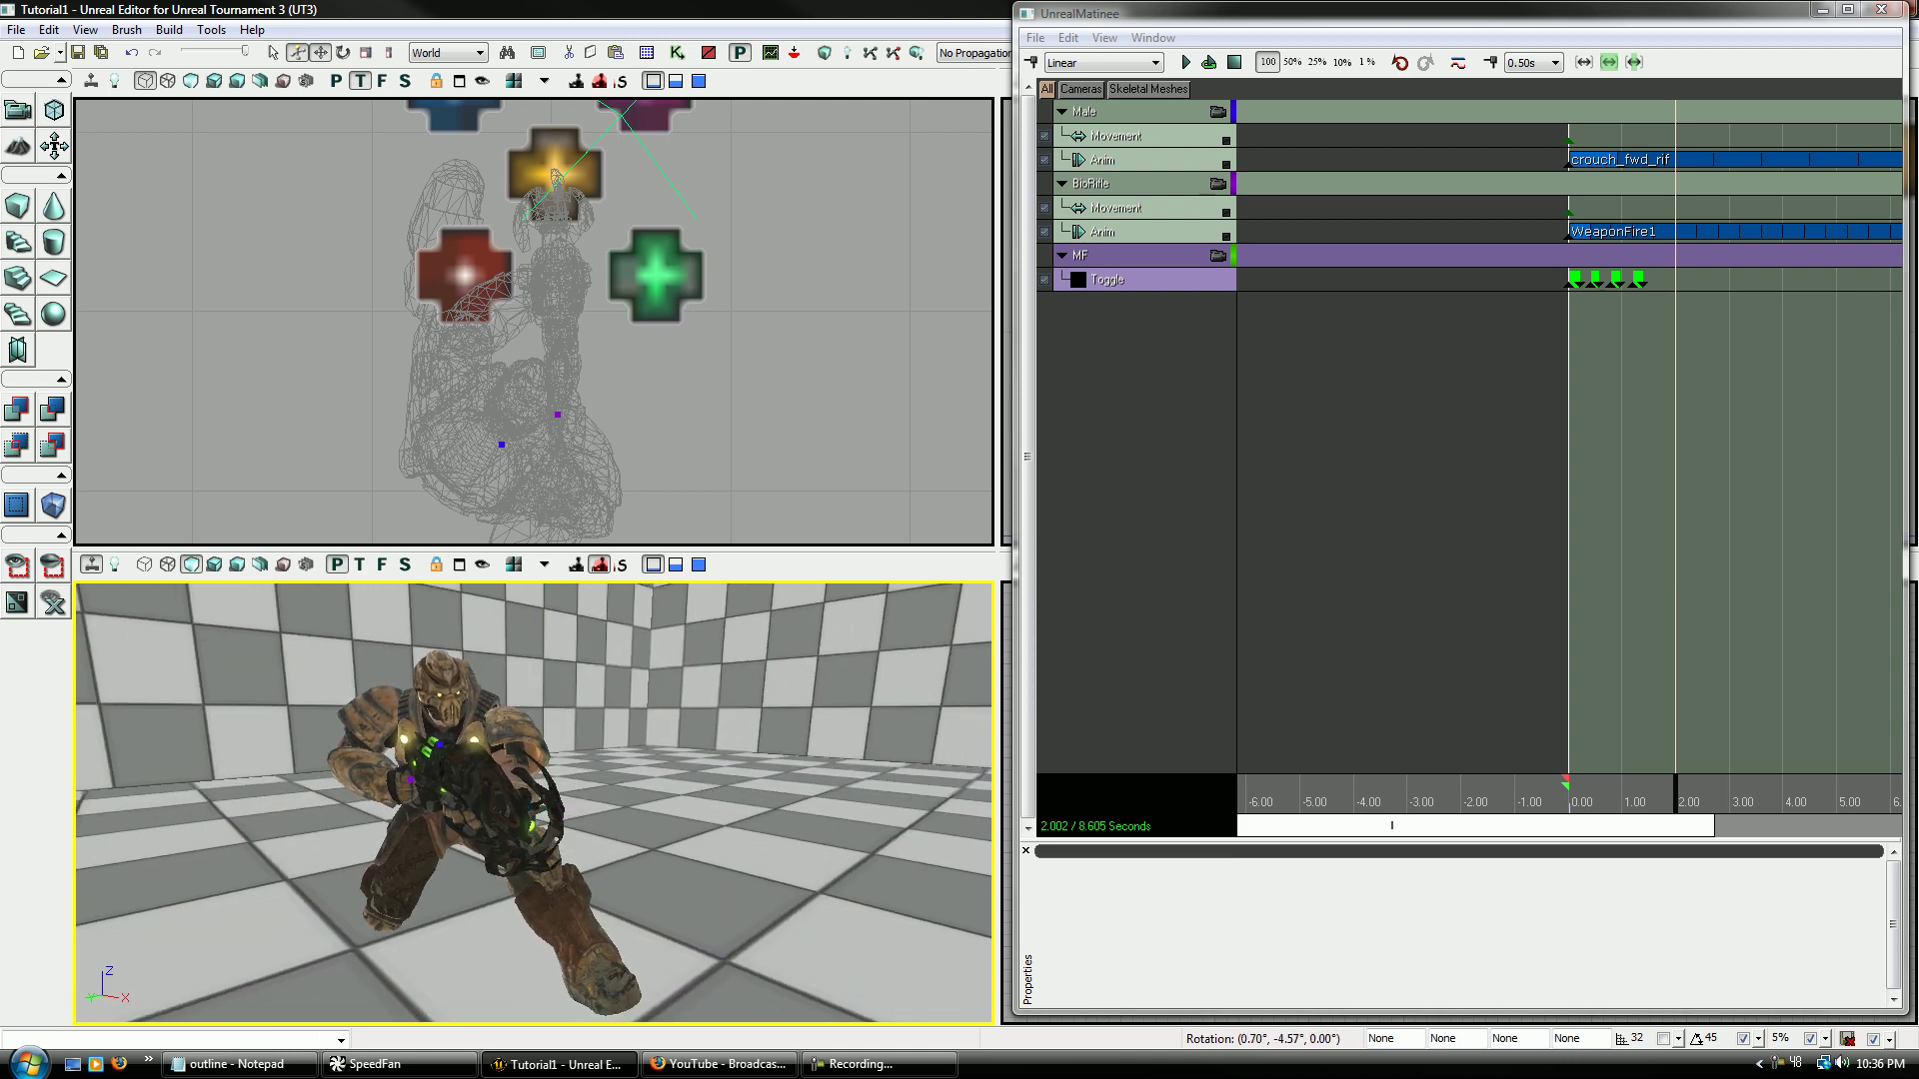
click(549, 825)
key(g)
drag(1665, 789, 1569, 798)
key(space)
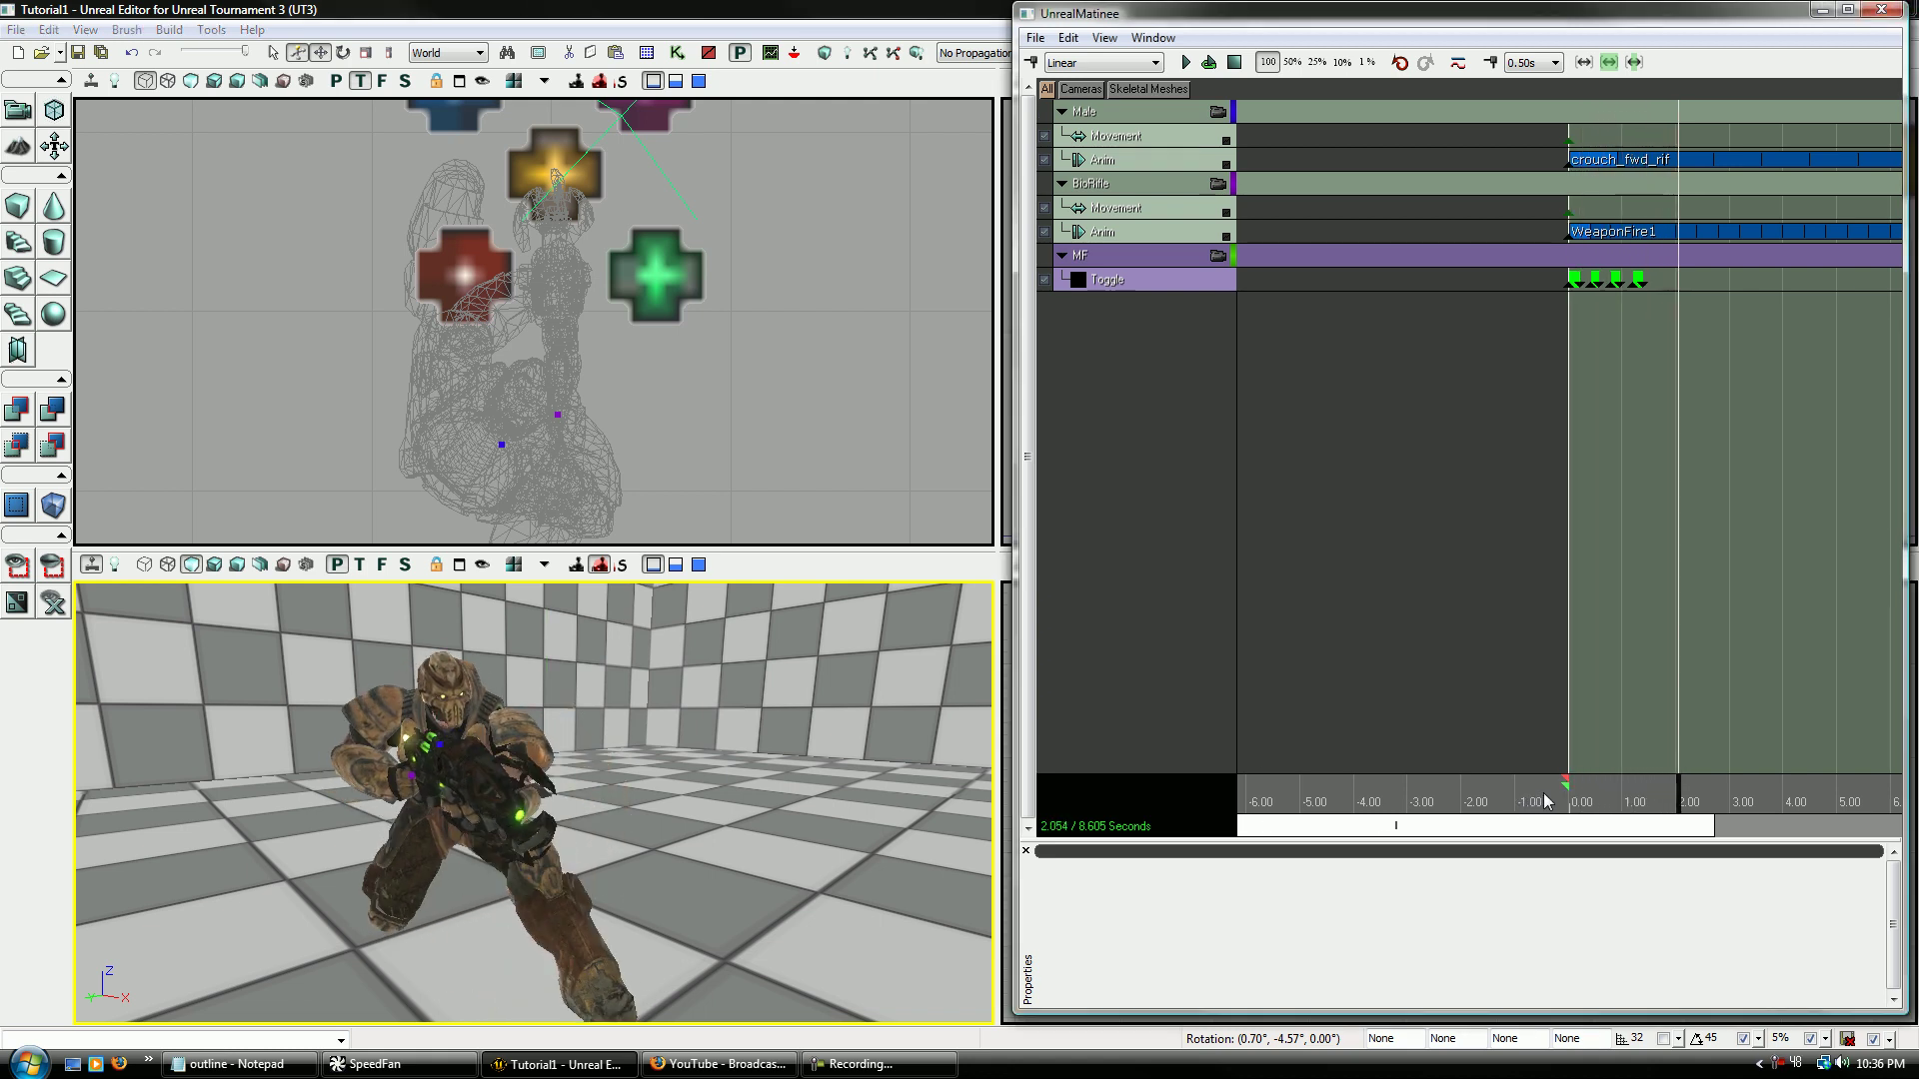
key(g)
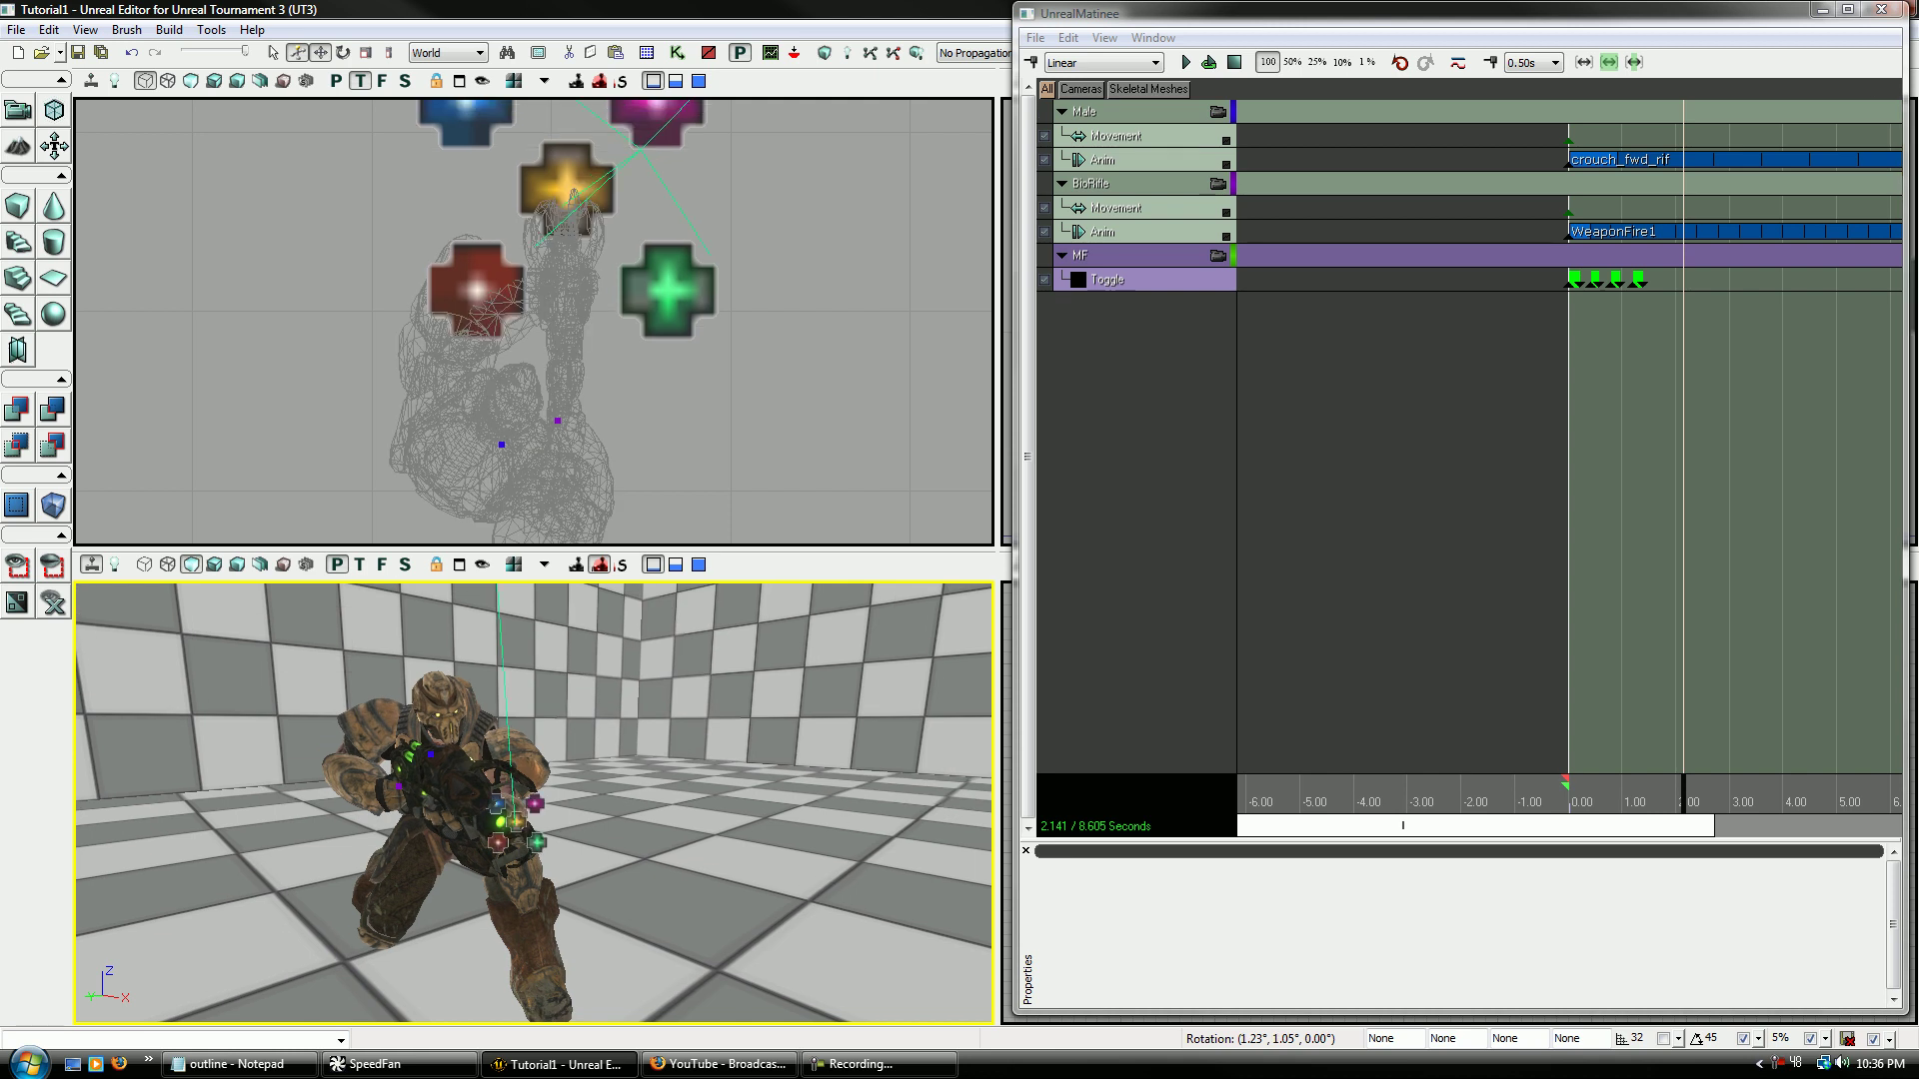
- Close the Matinee editor and return to the level viewports
click(1882, 9)
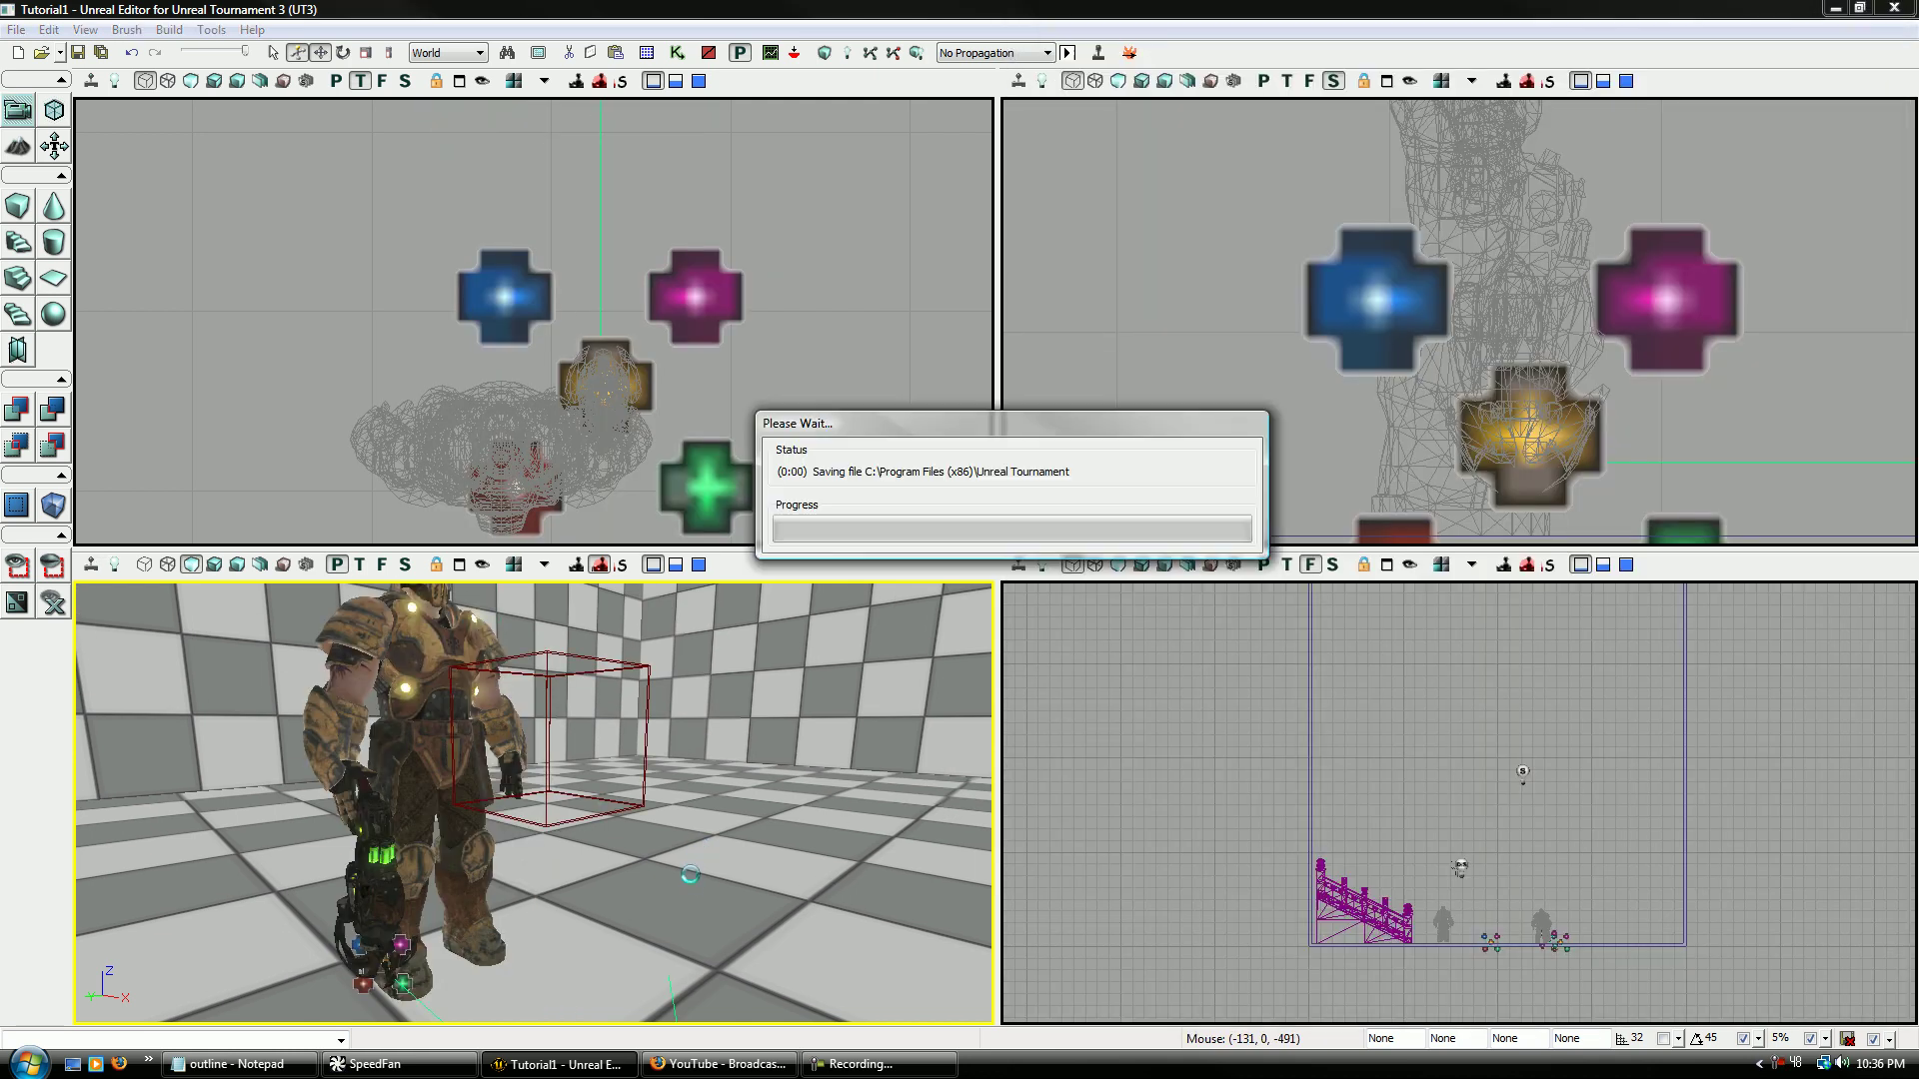
right_drag(692, 876, 640, 720)
right_drag(964, 688, 615, 835)
click(767, 870)
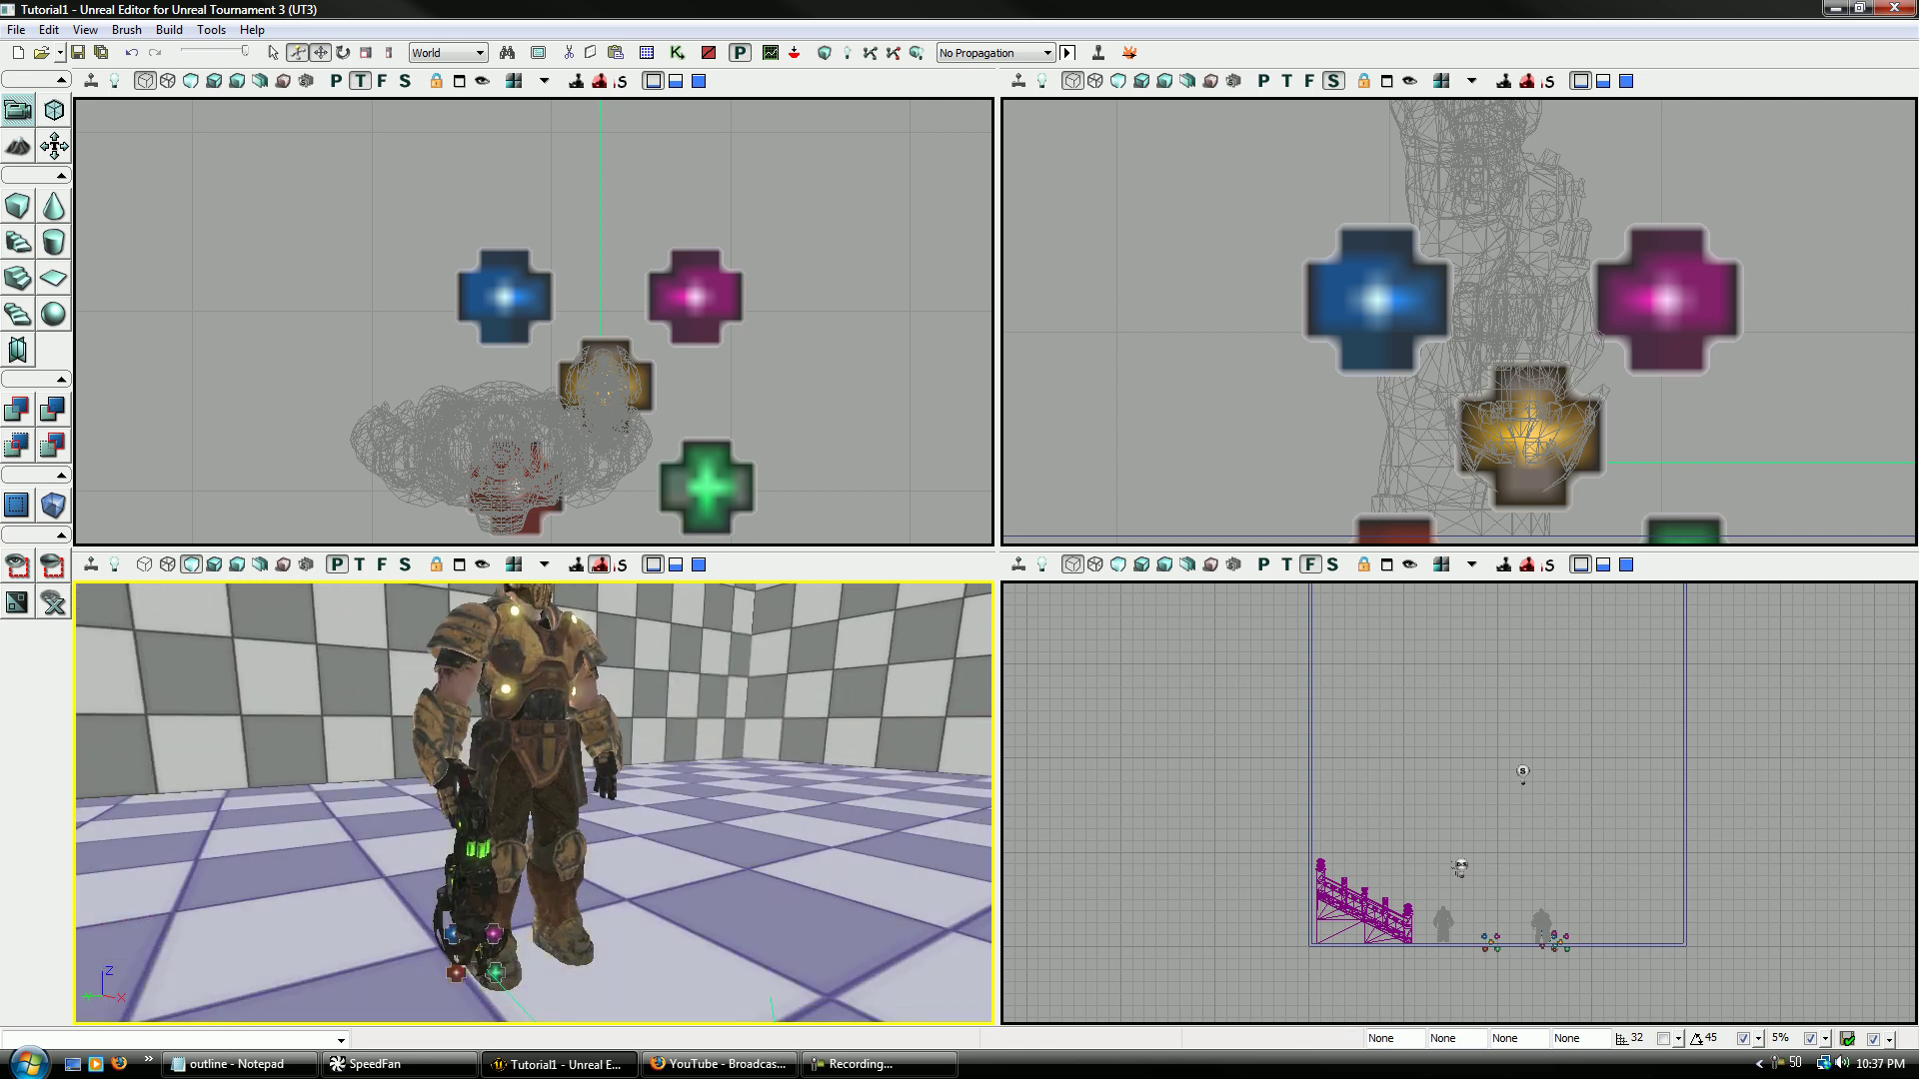
click(767, 766)
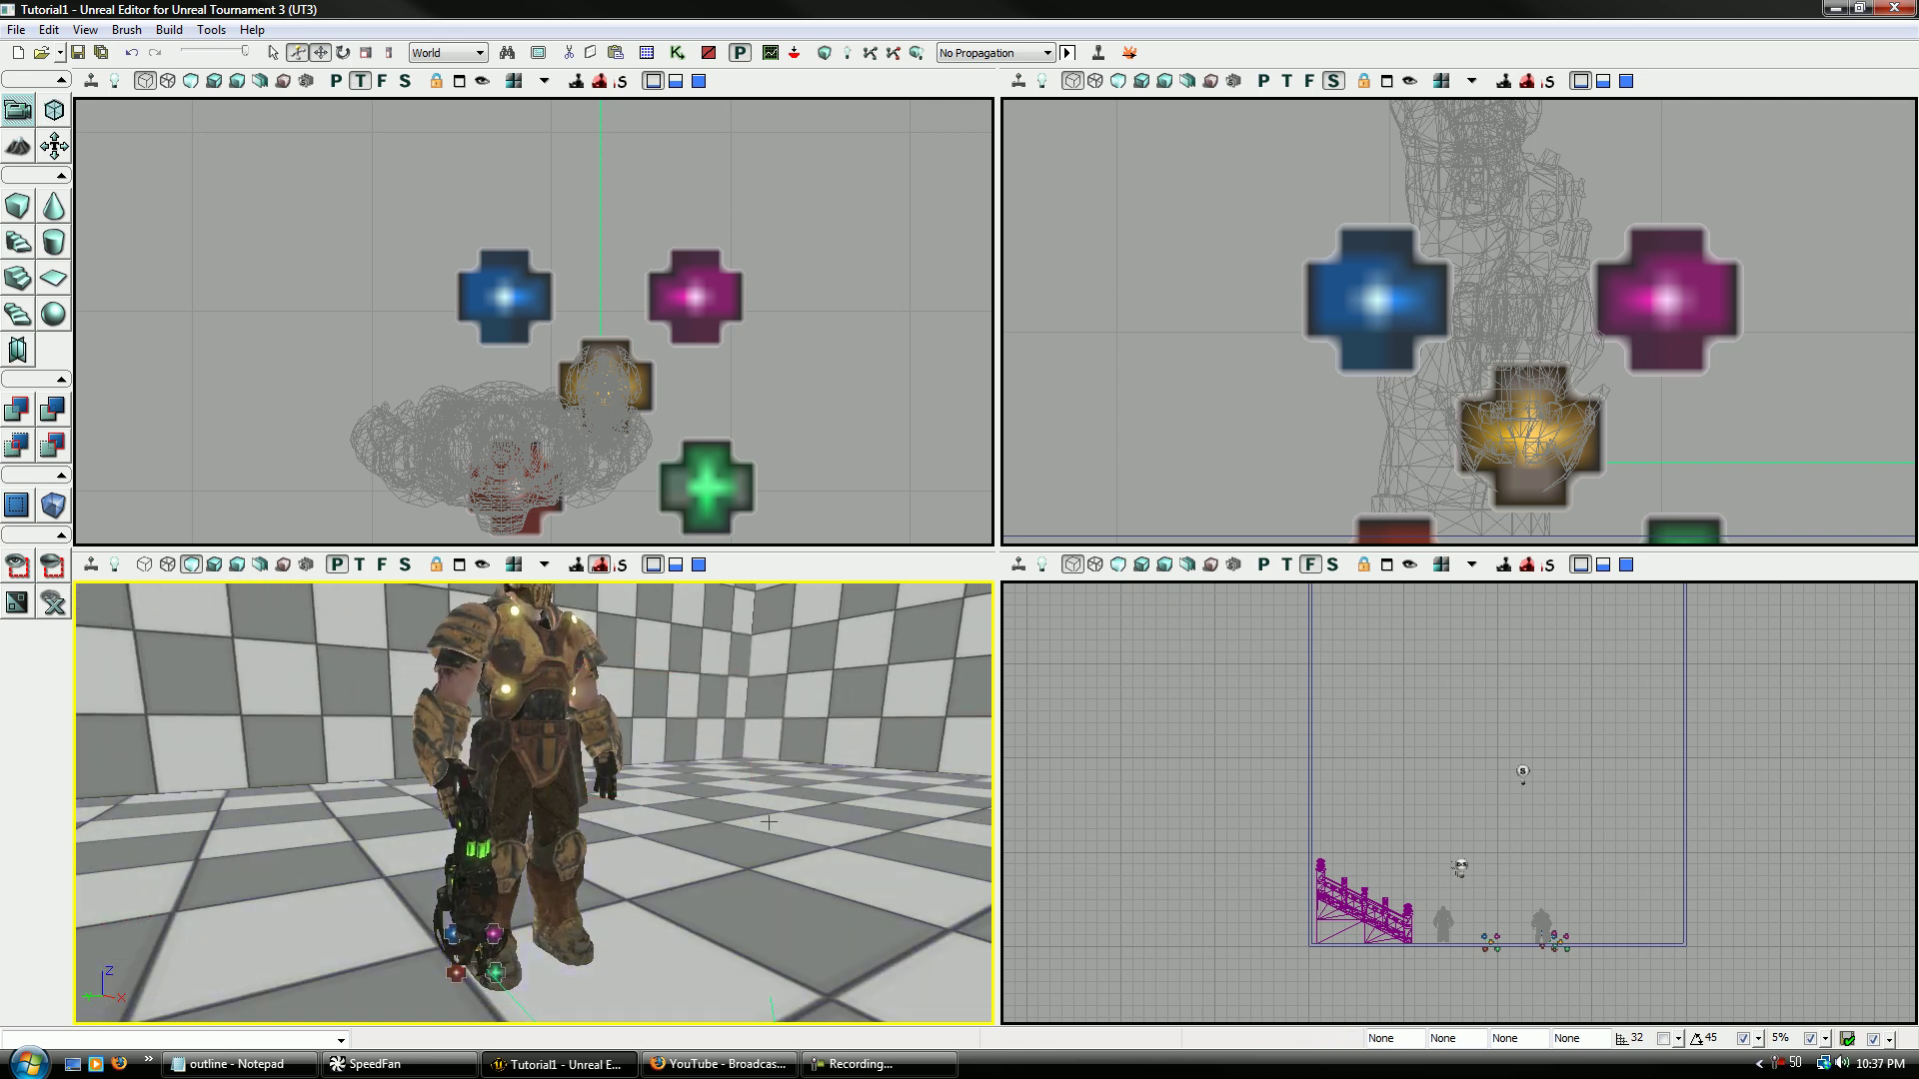
click(293, 1069)
click(293, 1070)
drag(845, 857, 686, 781)
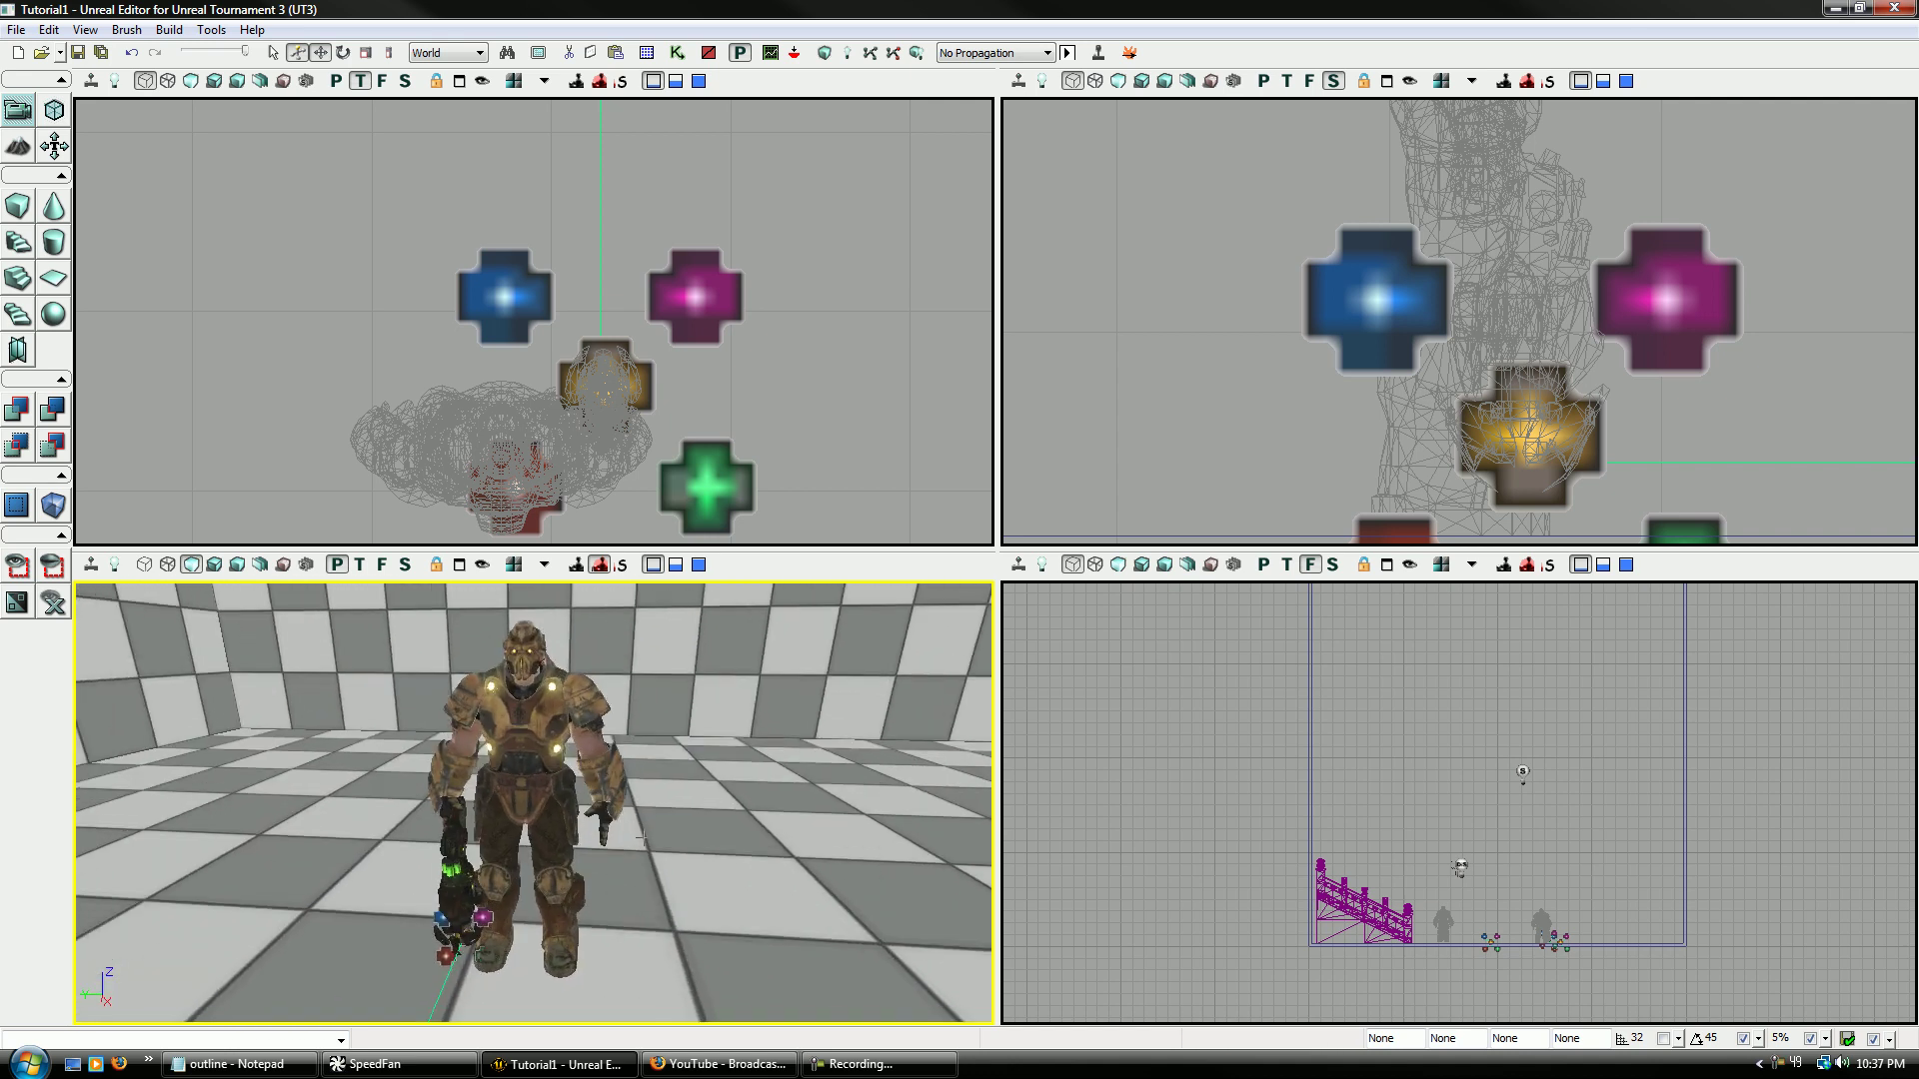